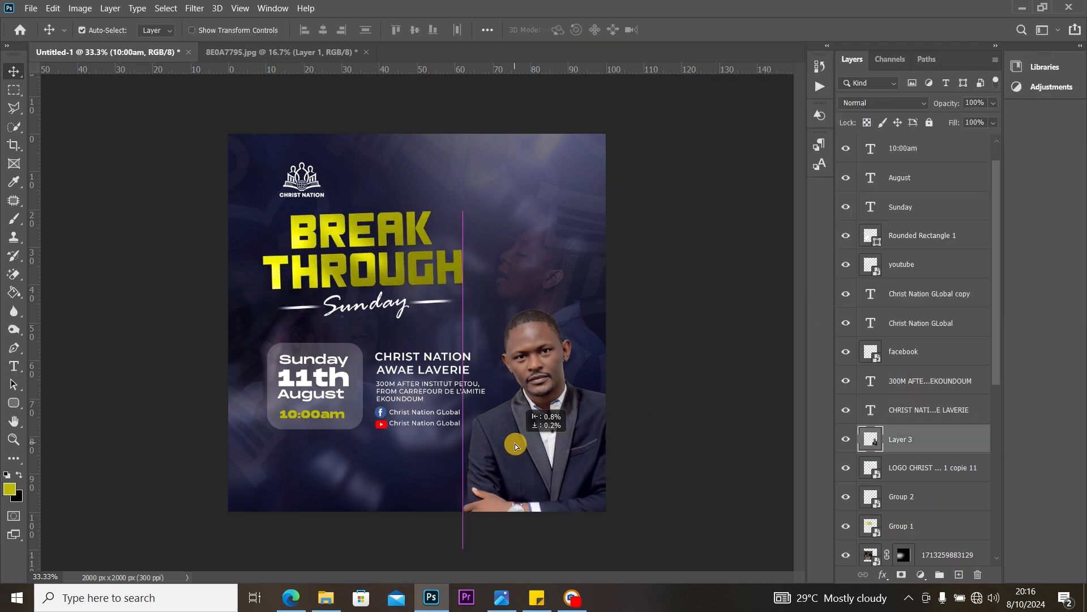
Step: Create a new 2000 x 2000 pixel document at 300 pixels/inch in 8-bit RGB Color with a white background
click(389, 29)
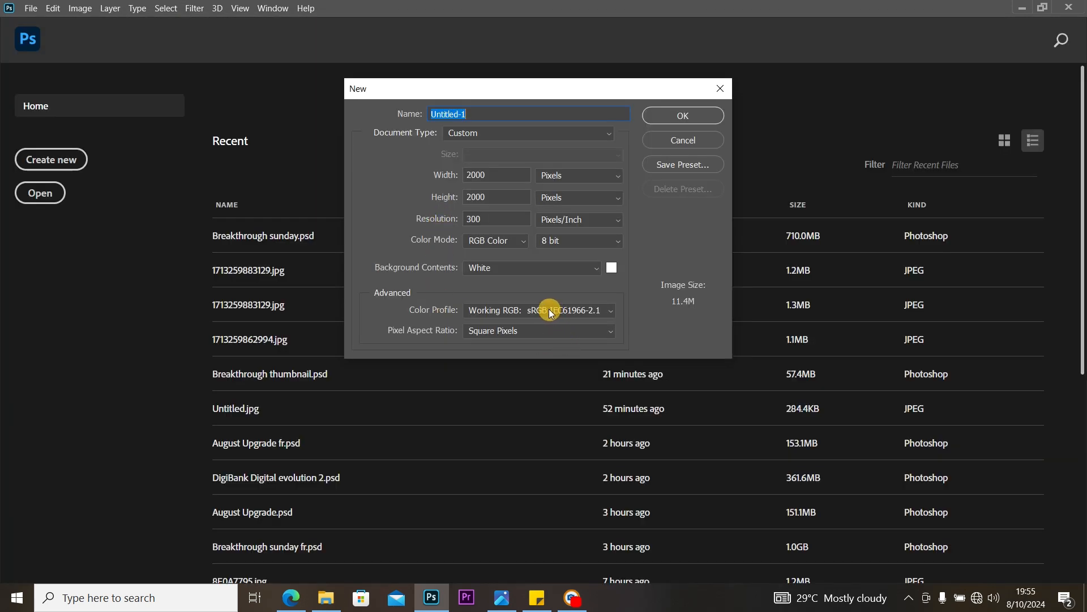
click(674, 116)
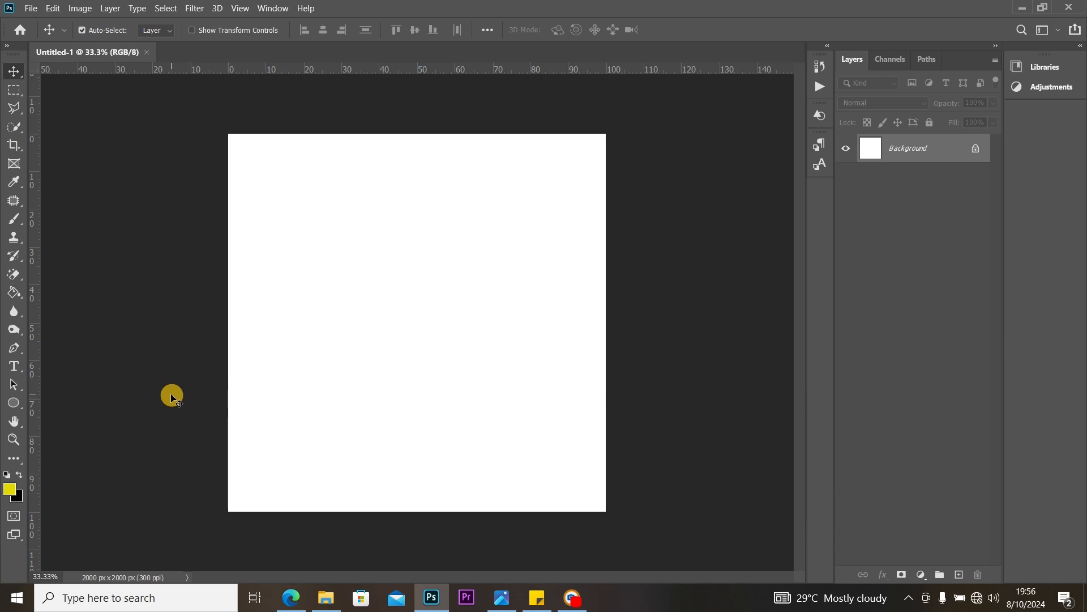
Step: Place the blurred orange tunnel image in the document and enlarge it to about 80% so it covers the whole canvas
click(326, 597)
drag(163, 104, 383, 388)
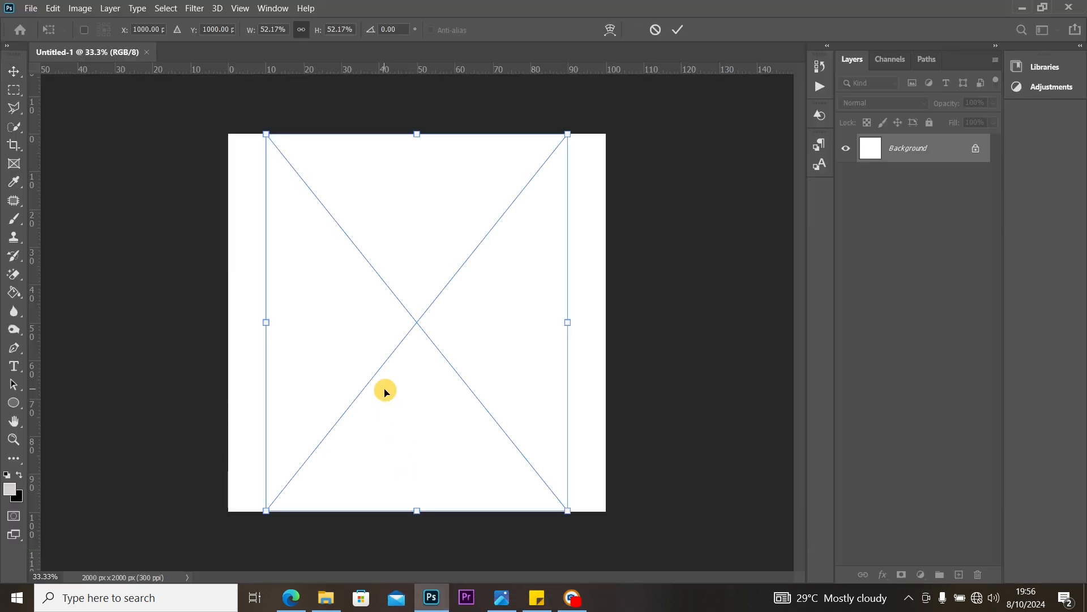
drag(570, 324, 728, 321)
drag(430, 284, 369, 291)
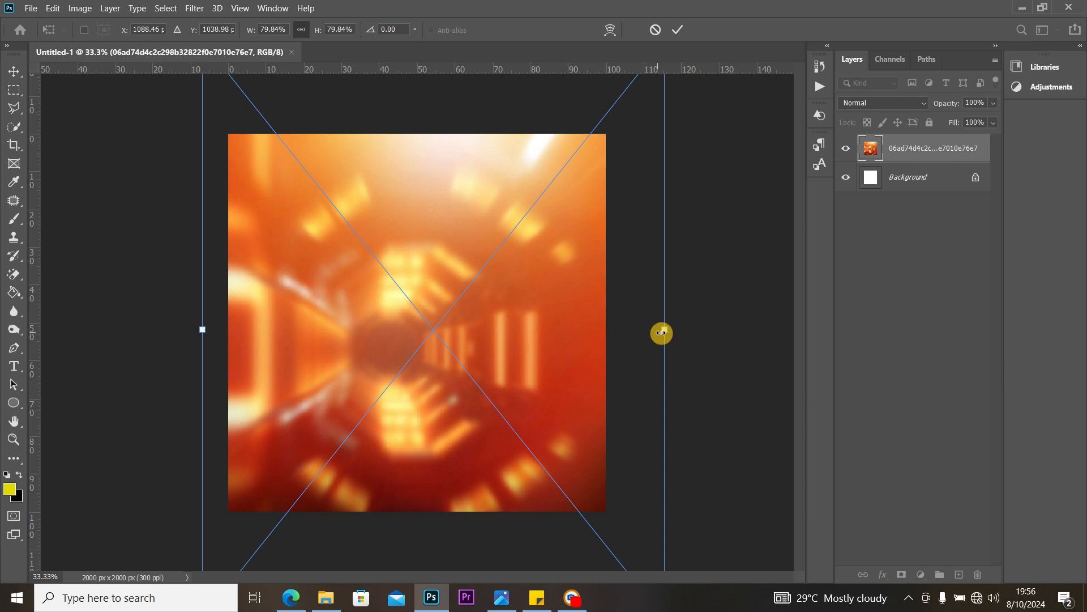
drag(661, 333, 663, 333)
mouse_move(518, 308)
mouse_down()
mouse_move(547, 304)
mouse_move(538, 308)
mouse_up()
click(13, 71)
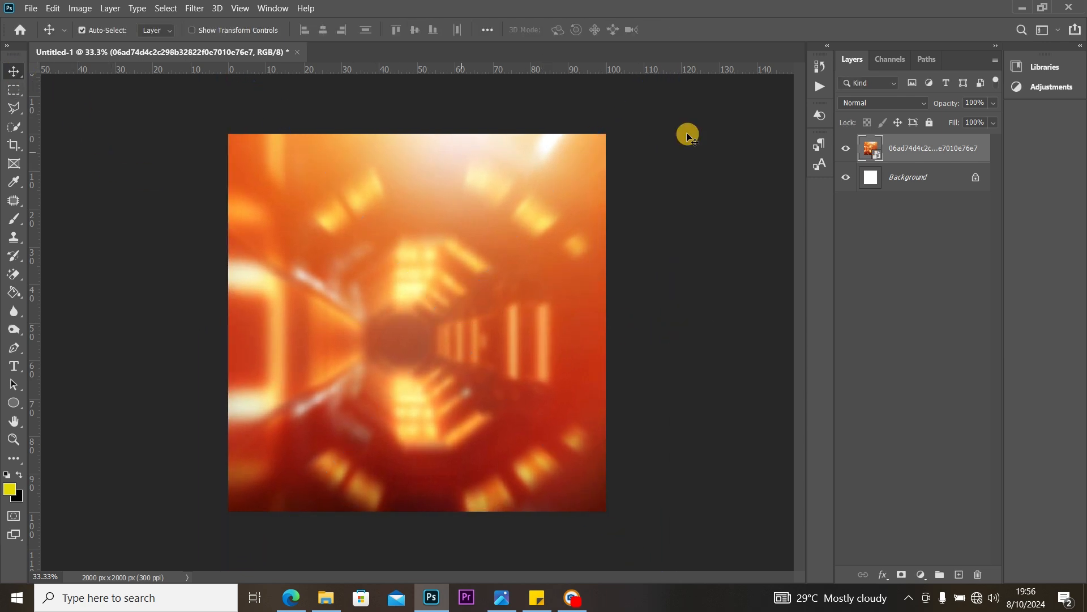
Step: Add a dark blue (#151847) solid color fill layer above the orange image and set its blend mode to Color
click(939, 181)
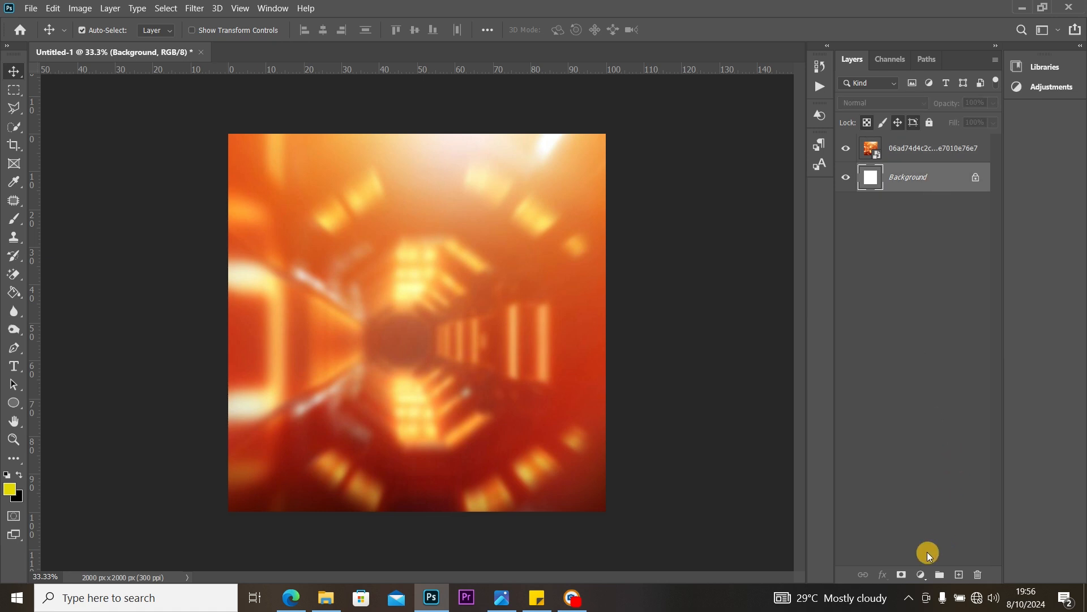
click(923, 151)
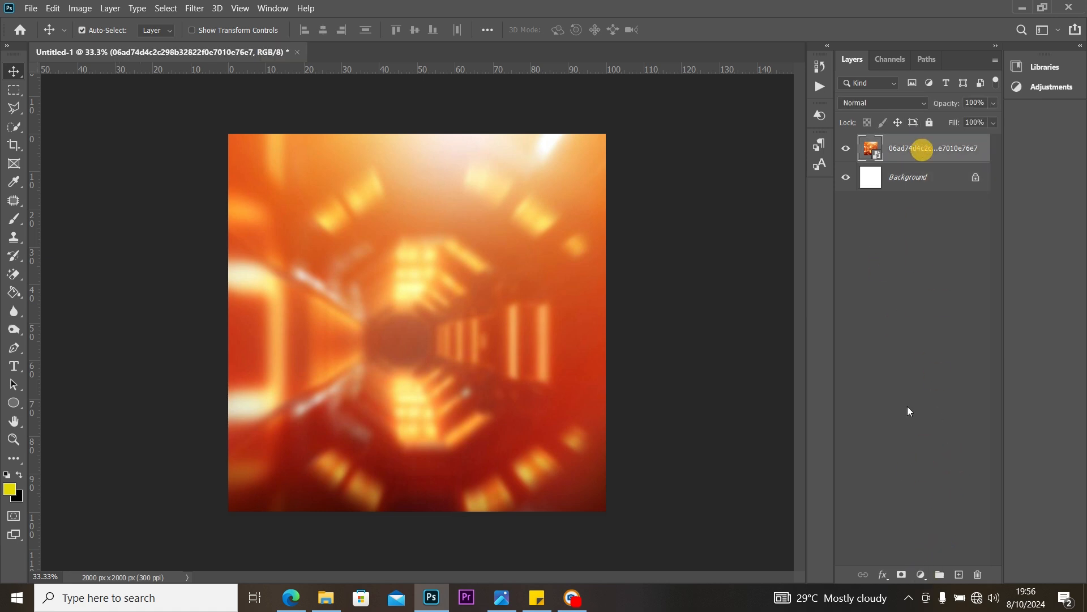
click(922, 575)
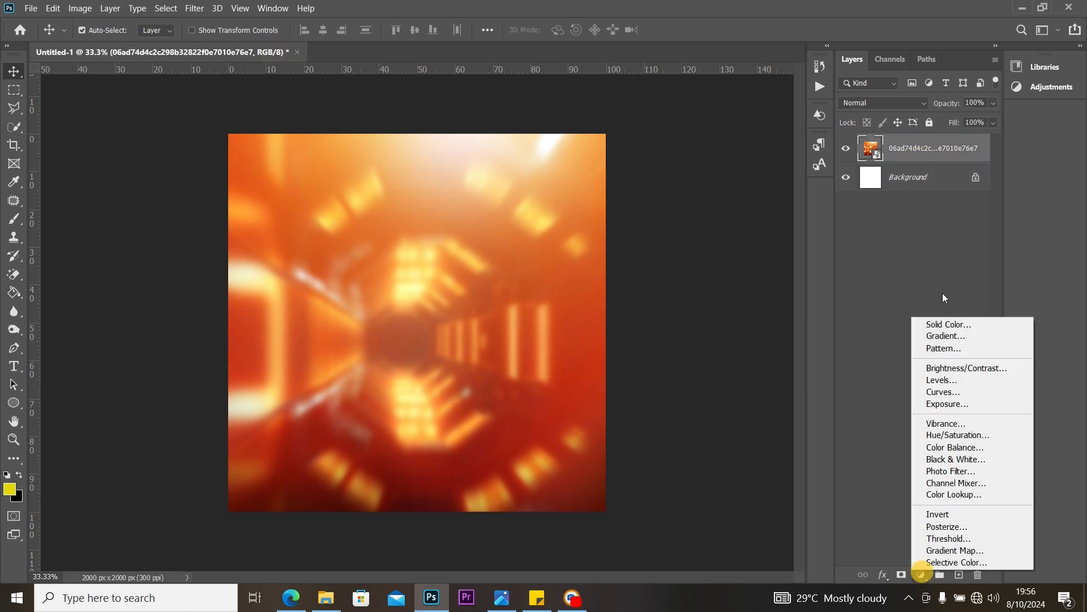
click(961, 322)
click(831, 136)
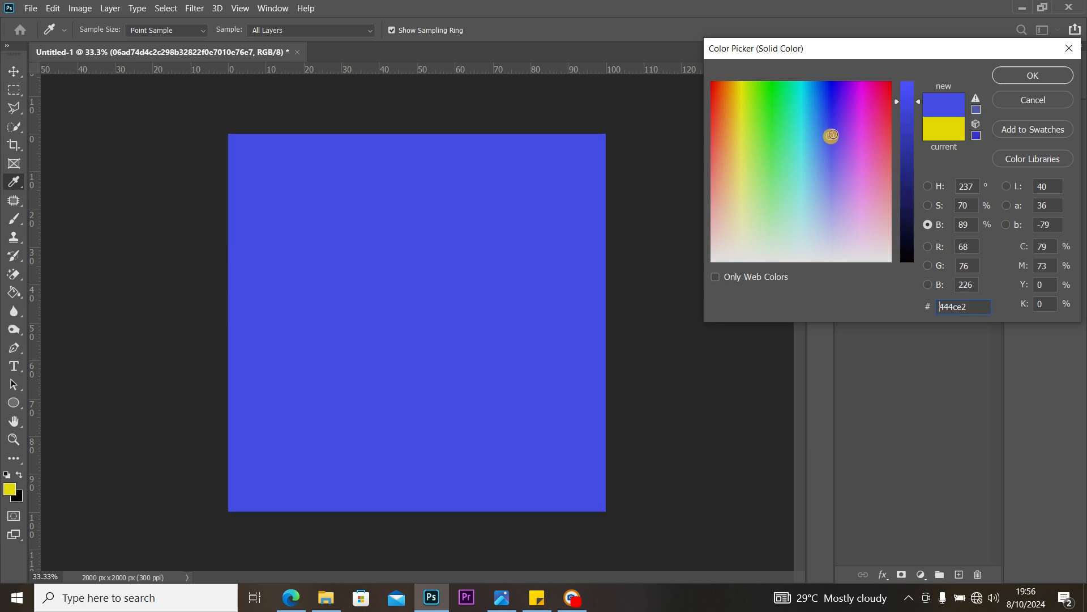
drag(913, 180, 908, 212)
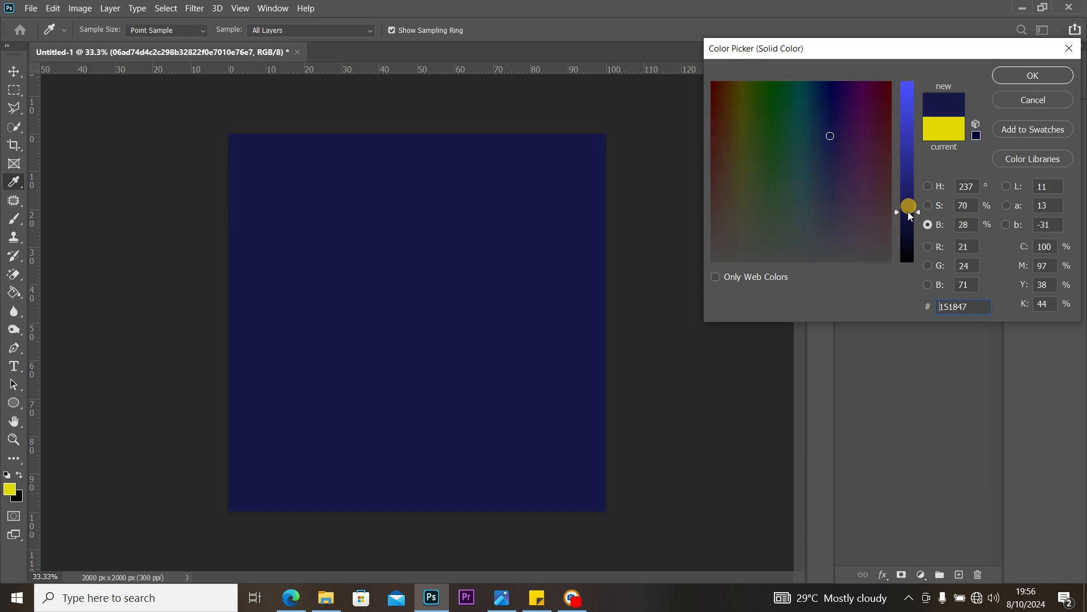
click(1027, 75)
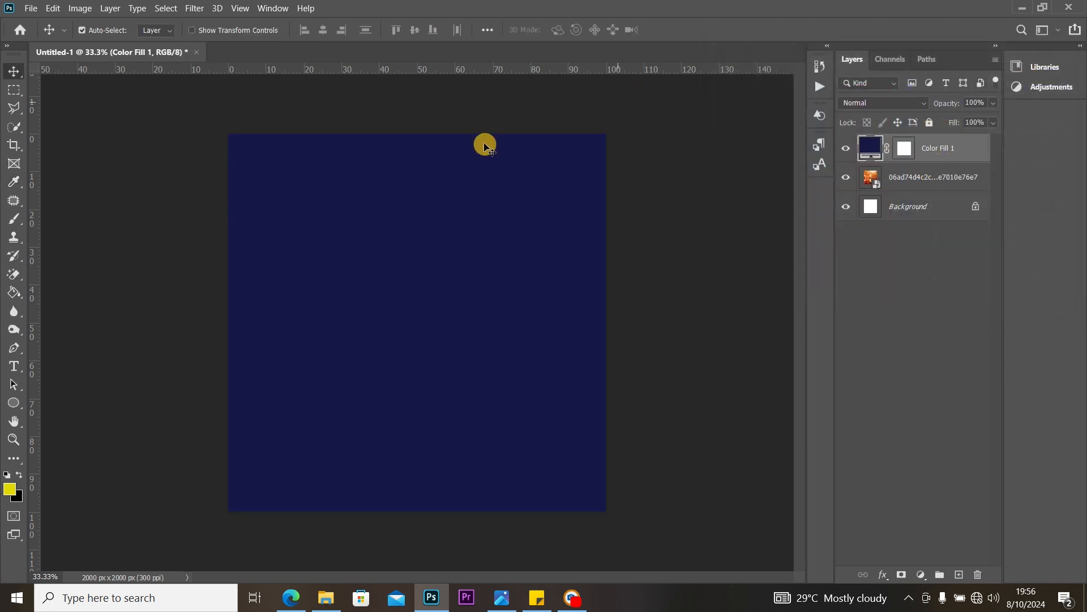
click(885, 103)
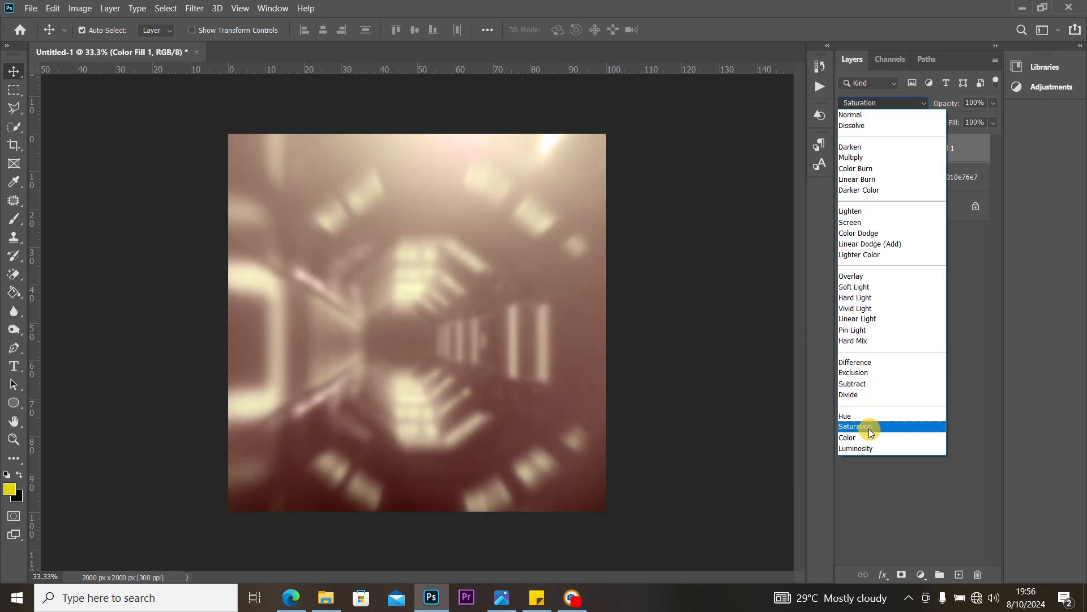
click(862, 438)
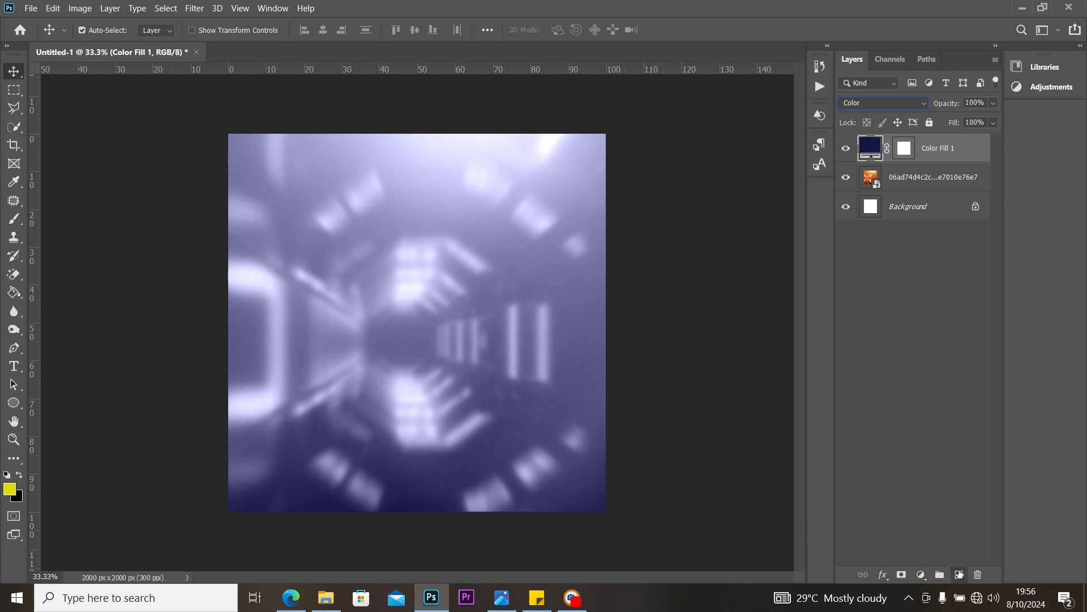
Step: Add an empty layer and set the brush's foreground color to dark blue #191c4b, sampled from the canvas's lower edge
click(959, 574)
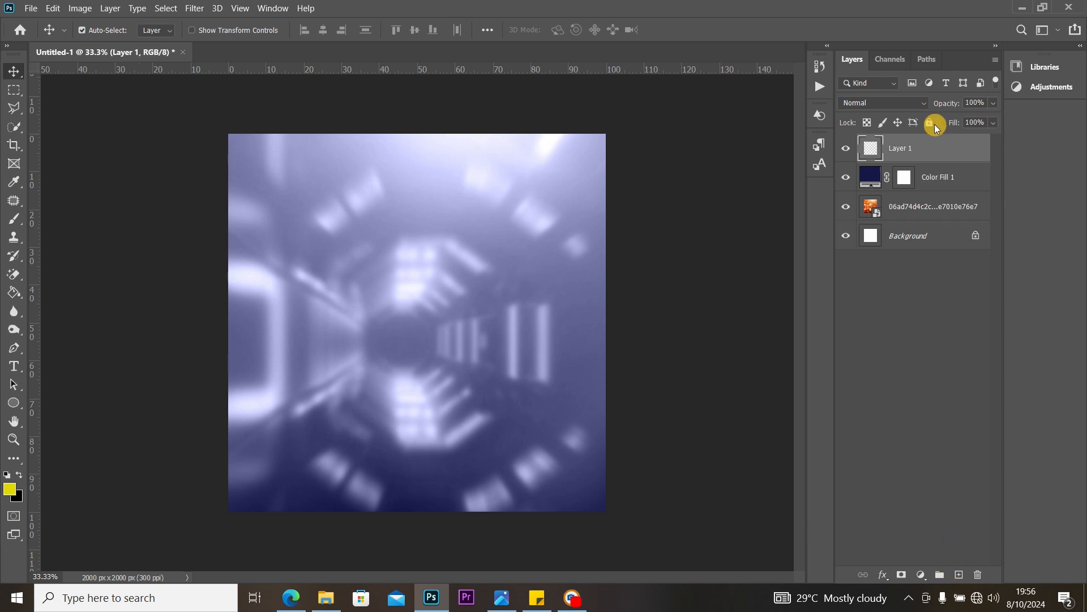
click(12, 220)
click(9, 489)
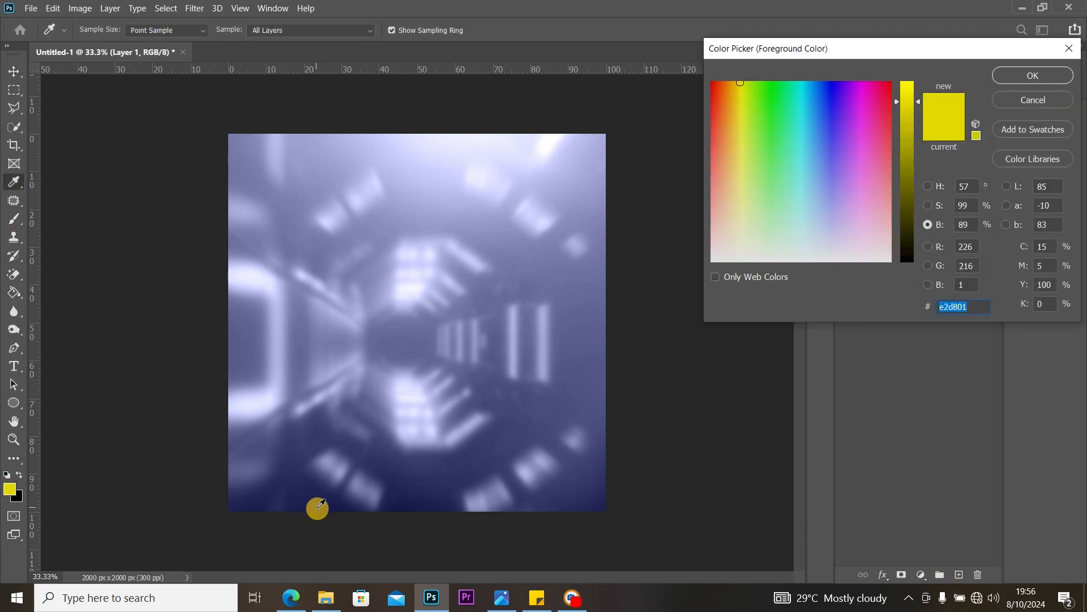
click(318, 507)
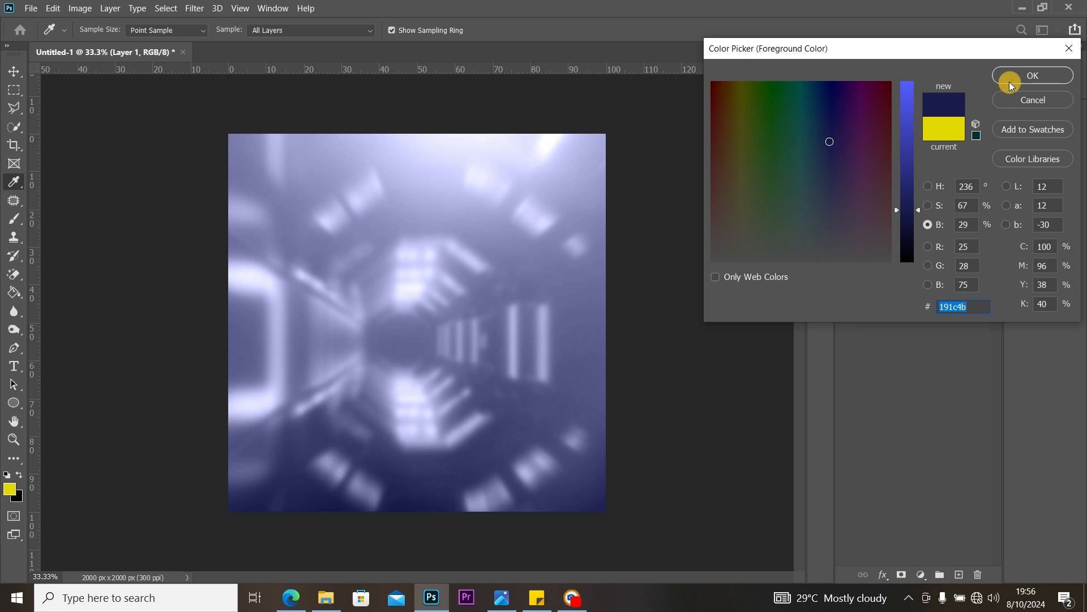
click(1030, 72)
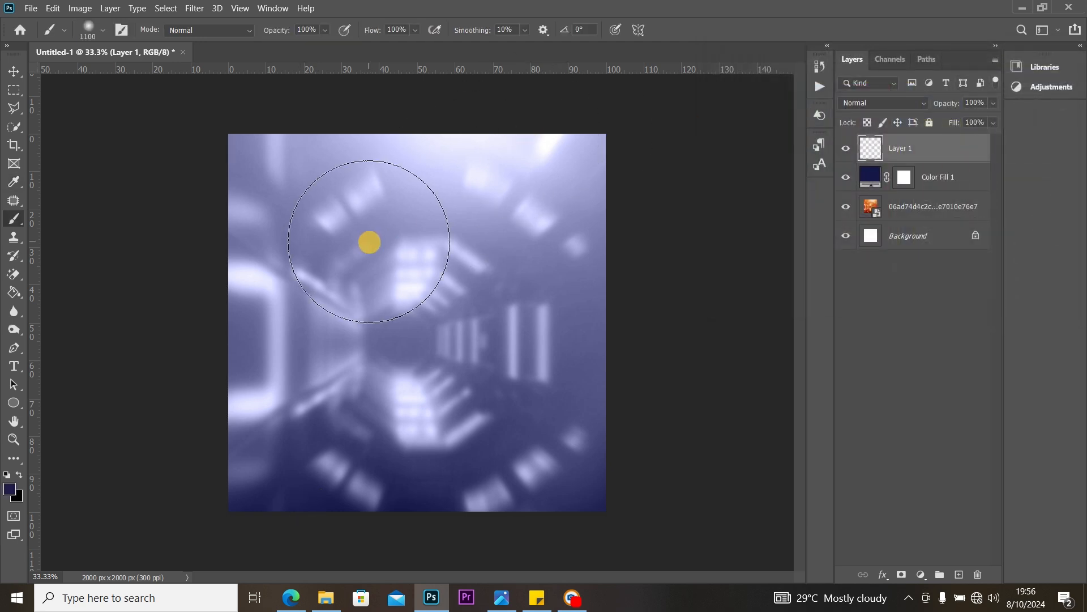
Step: Paint the canvas's upper-left area dark blue with a soft brush enlarged to 2000 px, and set the layer's opacity to 88%
key(bracketright)
key(bracketright)
key(bracketright)
key(bracketright)
key(bracketright)
key(bracketright)
key(bracketright)
key(bracketright)
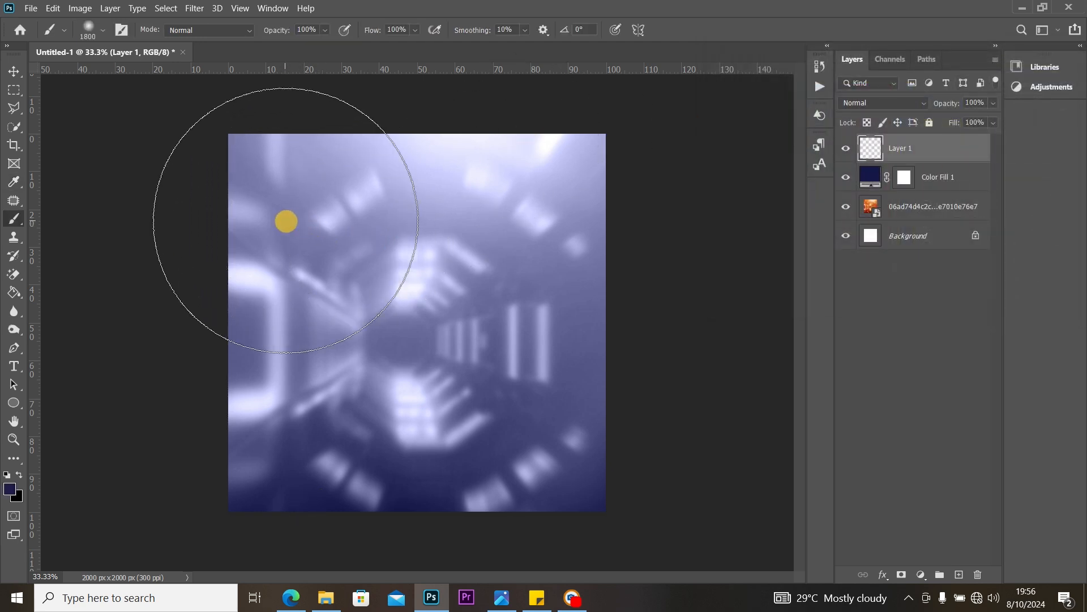
click(282, 223)
key(bracketright)
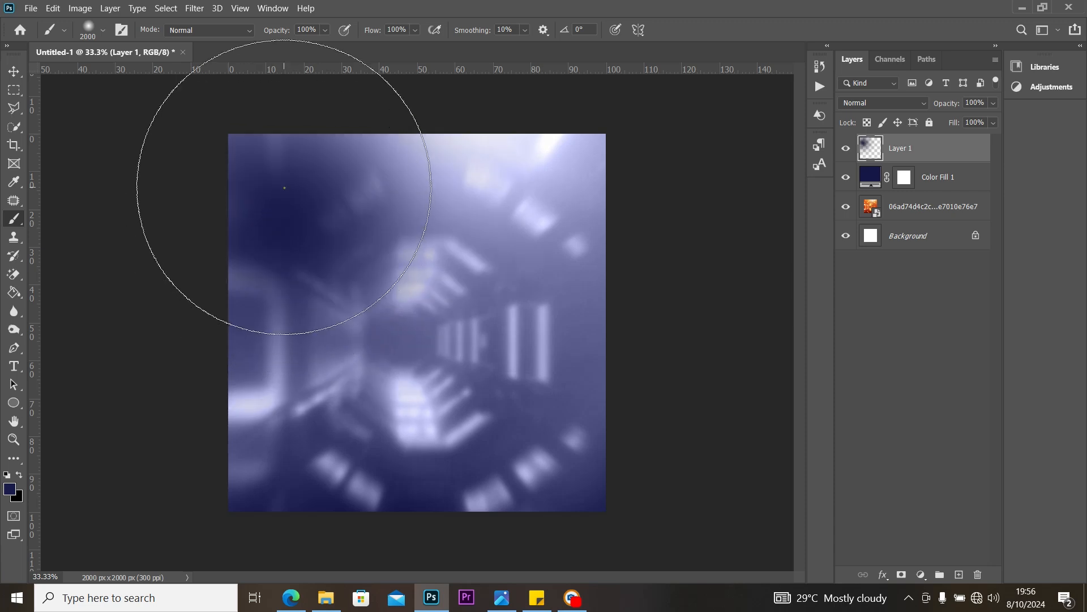
click(281, 186)
click(257, 241)
click(279, 250)
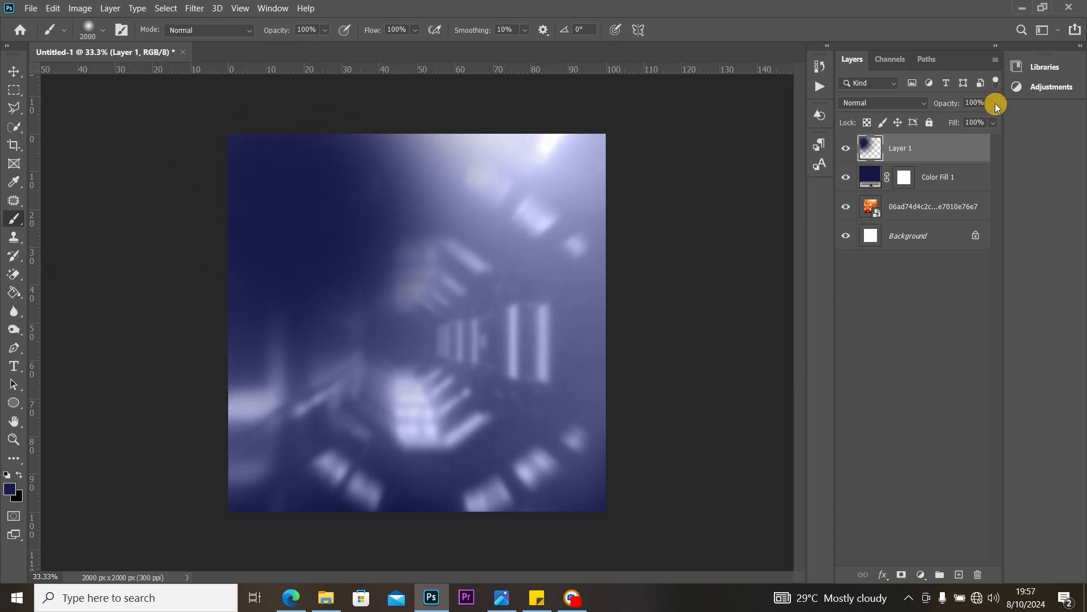
drag(967, 119, 985, 120)
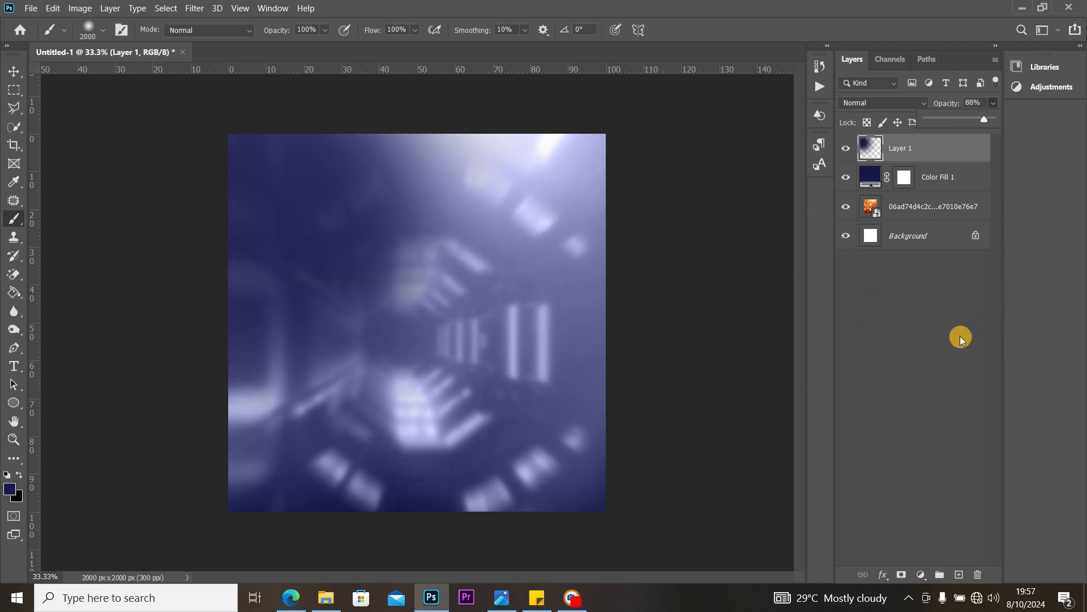
Step: Add another empty layer and paint the canvas's lower-right corner dark blue with the 2000 px soft brush
click(959, 575)
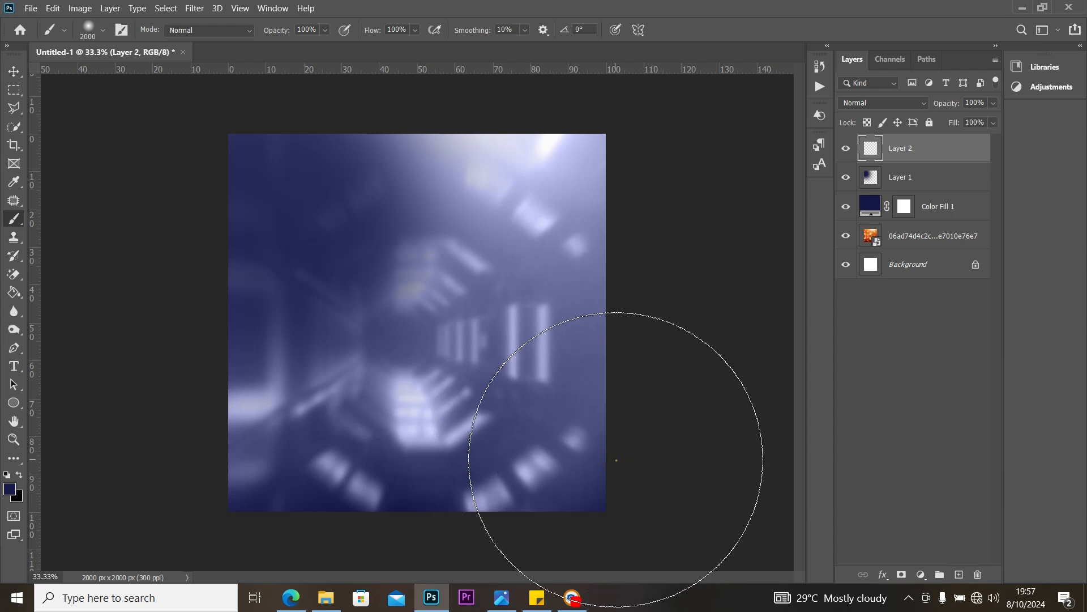
mouse_move(616, 460)
mouse_down()
mouse_move(723, 495)
mouse_move(621, 410)
mouse_move(522, 255)
mouse_move(951, 255)
mouse_up()
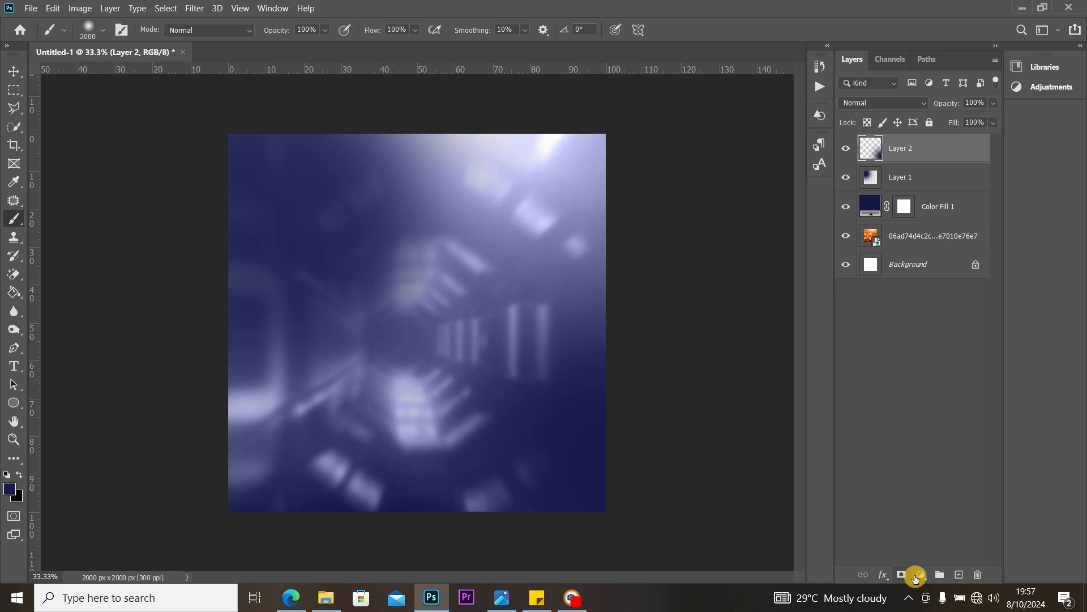
Step: Add a #0d0f27 solid color fill layer on top, blended with Multiply at 57% opacity, and deselect all layers
click(920, 574)
click(961, 329)
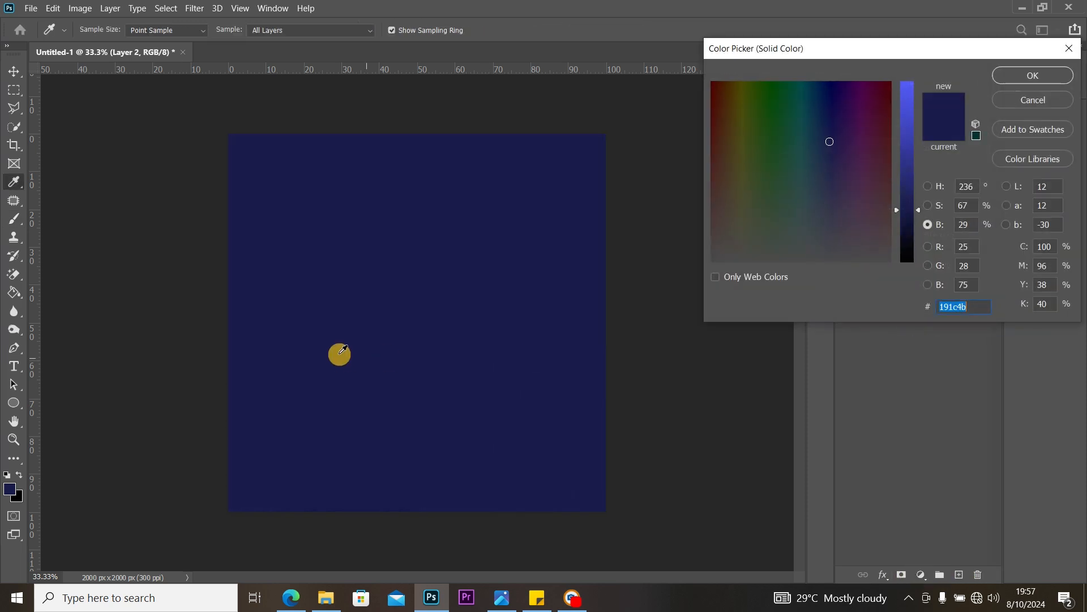
drag(915, 226, 905, 240)
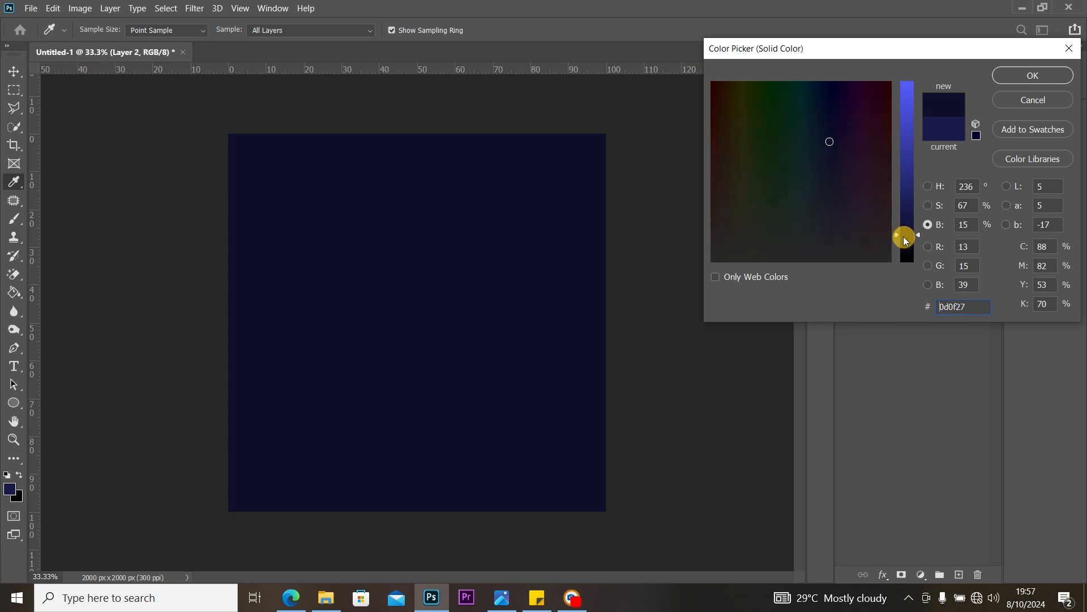
click(1024, 77)
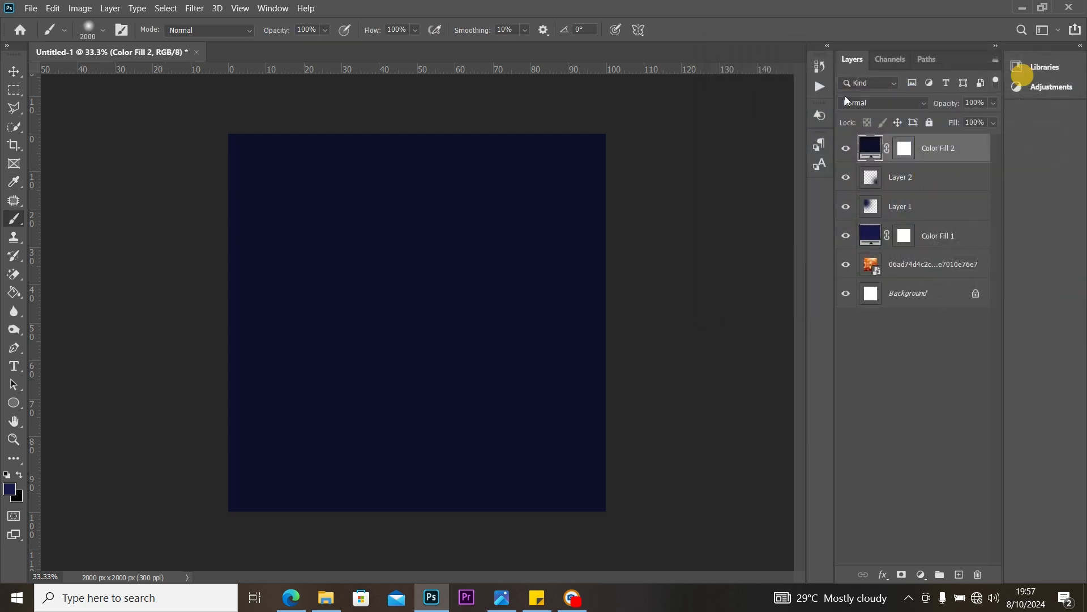
click(878, 102)
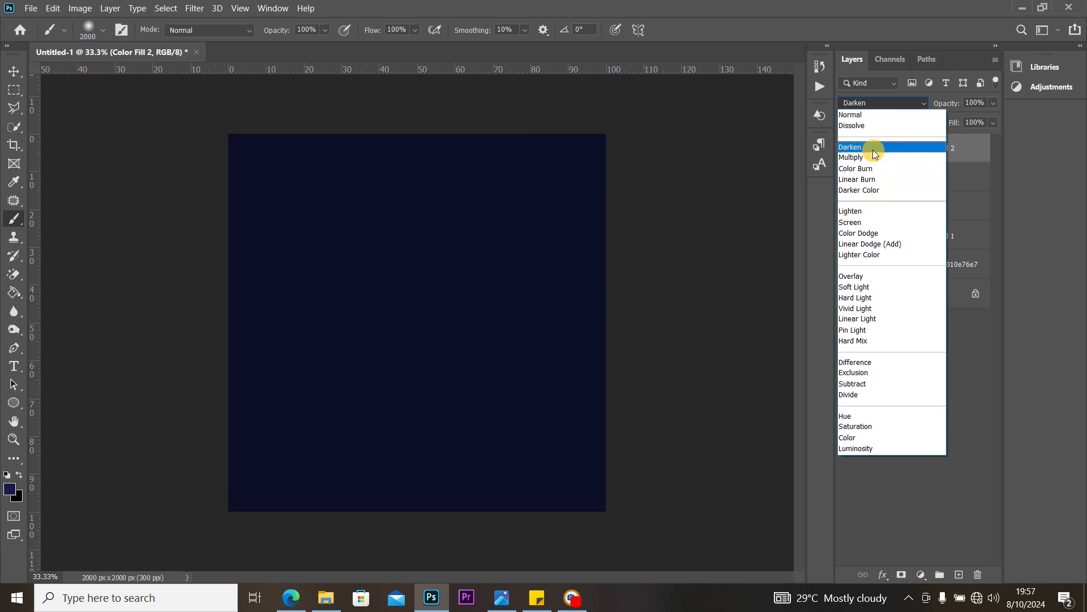
click(868, 157)
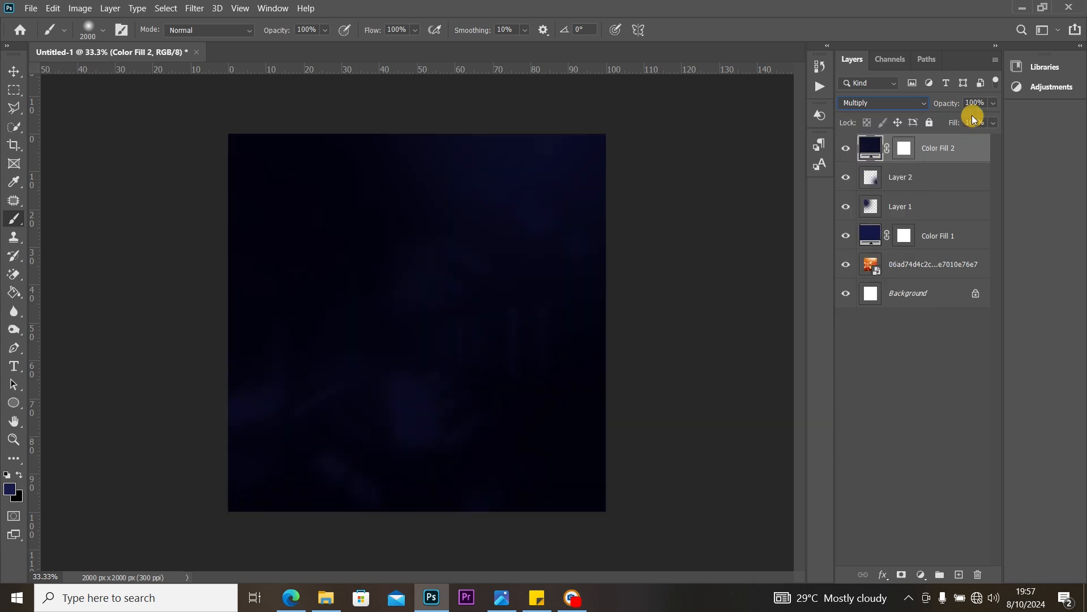
drag(959, 118, 966, 123)
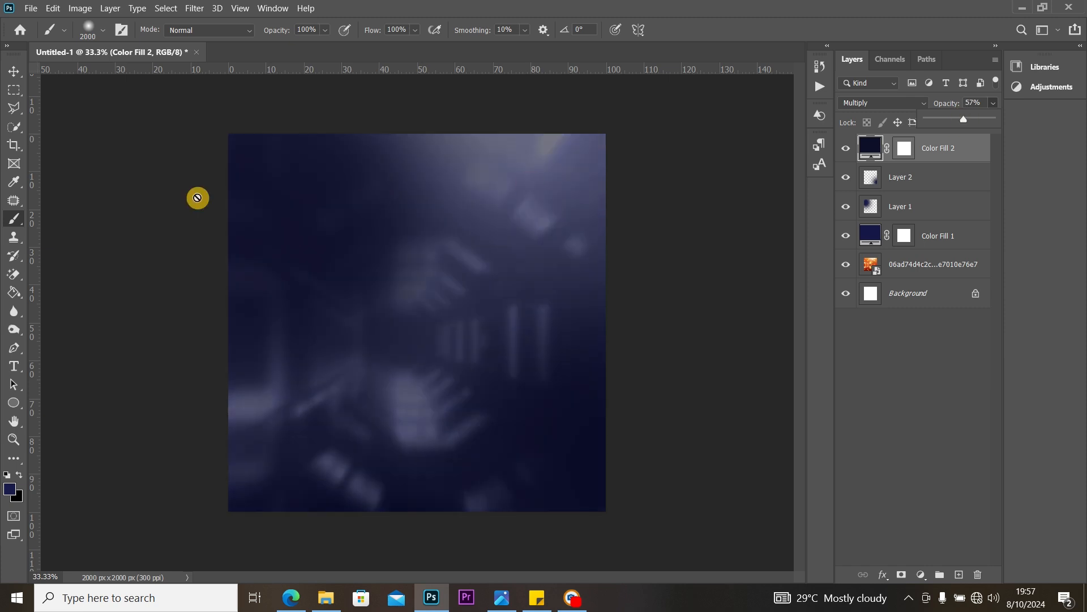
click(13, 71)
click(64, 160)
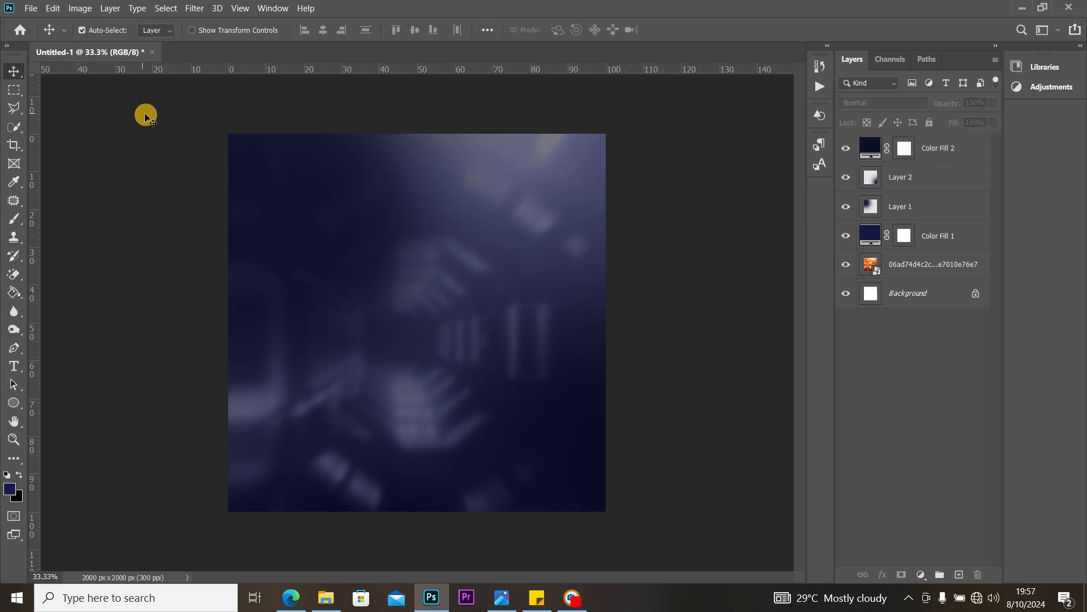
Step: Place the orange stage lights image on top, scale it to about 119% to cover the canvas, and shift it slightly left and down
click(326, 600)
drag(239, 102, 415, 384)
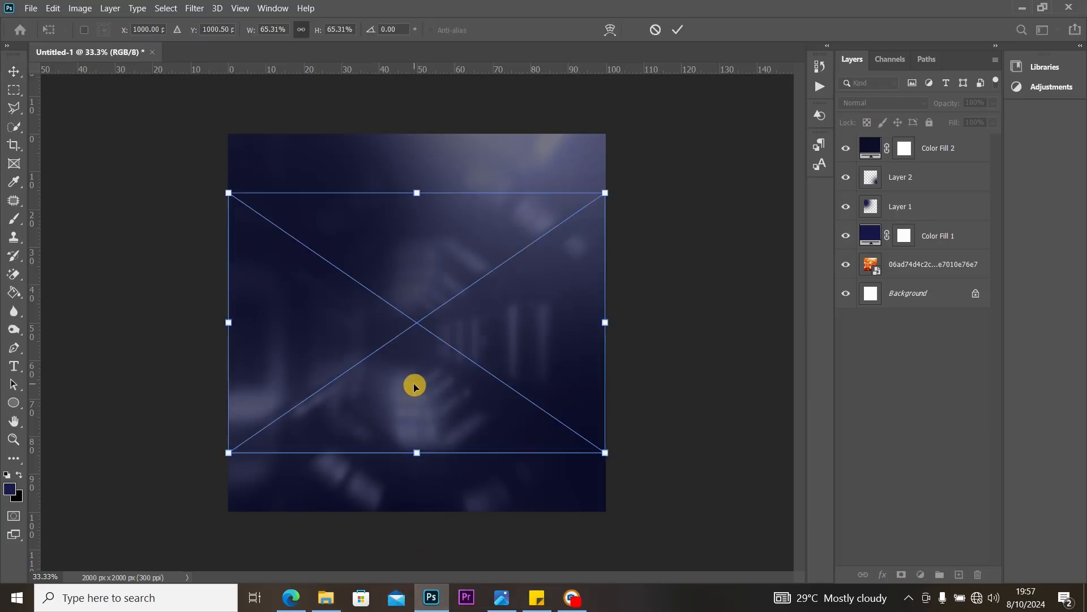
drag(412, 191, 250, 100)
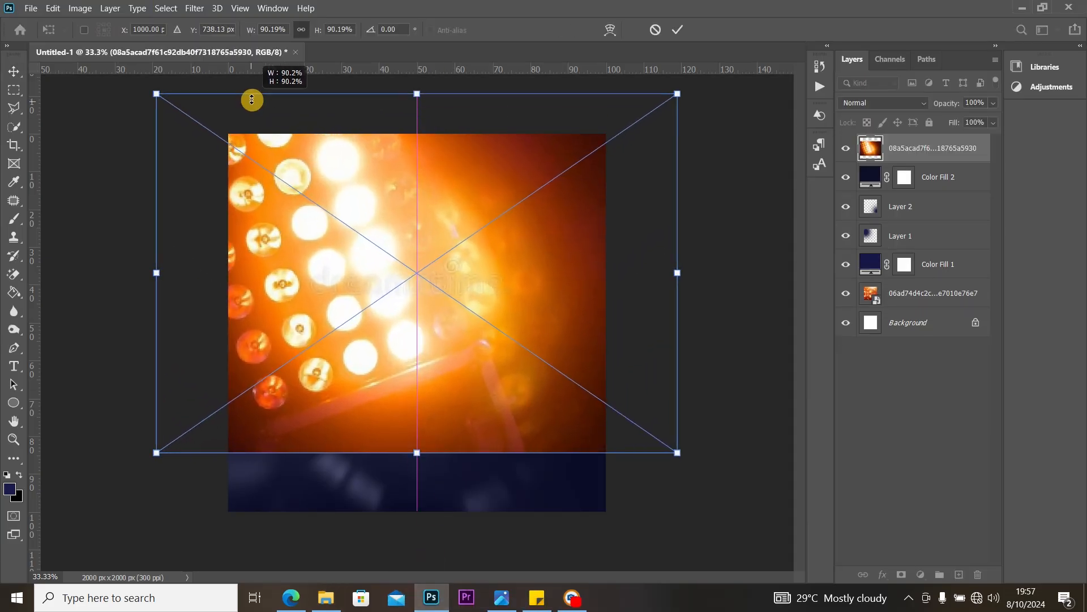
drag(416, 456, 480, 573)
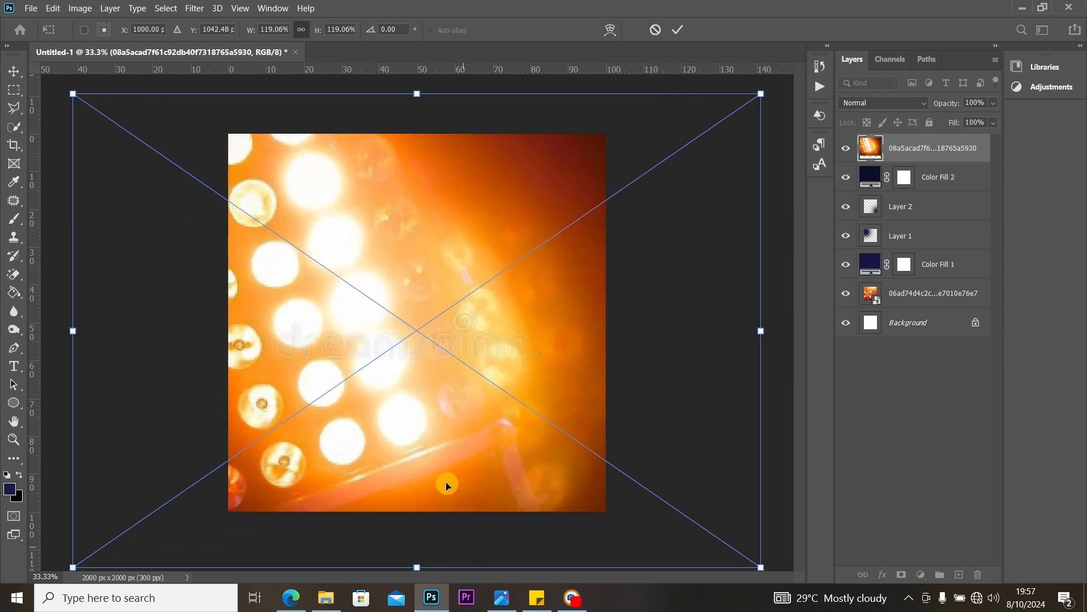
drag(400, 366, 379, 376)
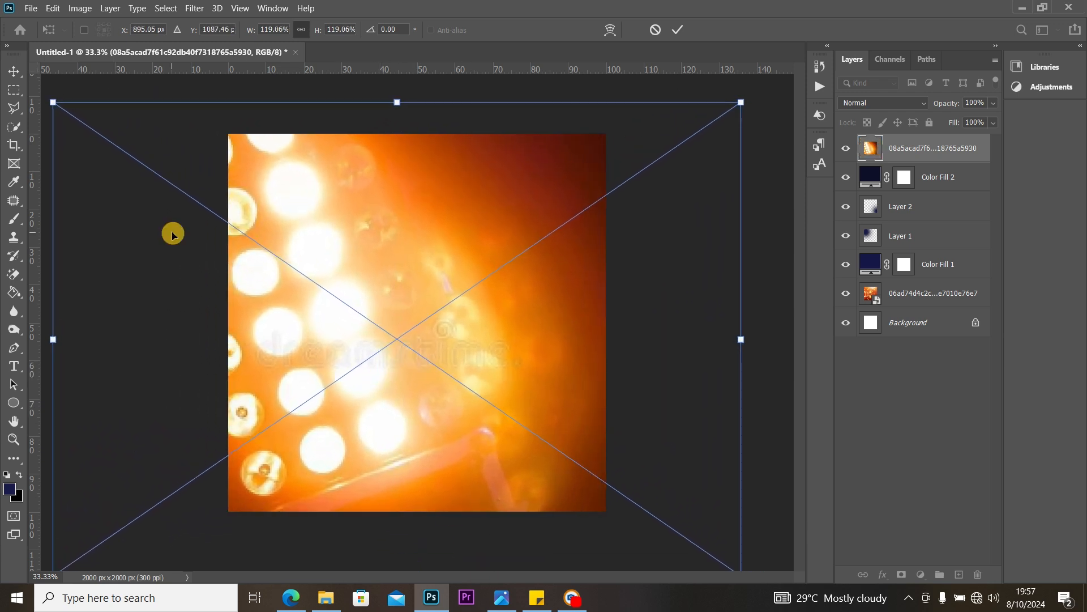
click(15, 70)
Step: Set the stage lights image's blend mode to Soft Light and lower its opacity to 8%
click(844, 104)
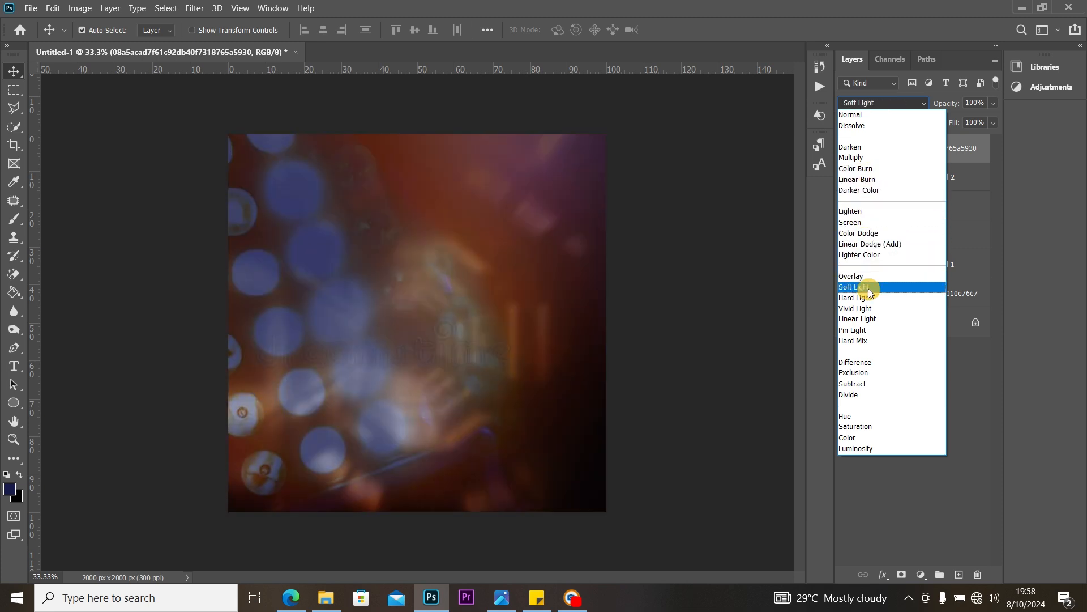
click(868, 288)
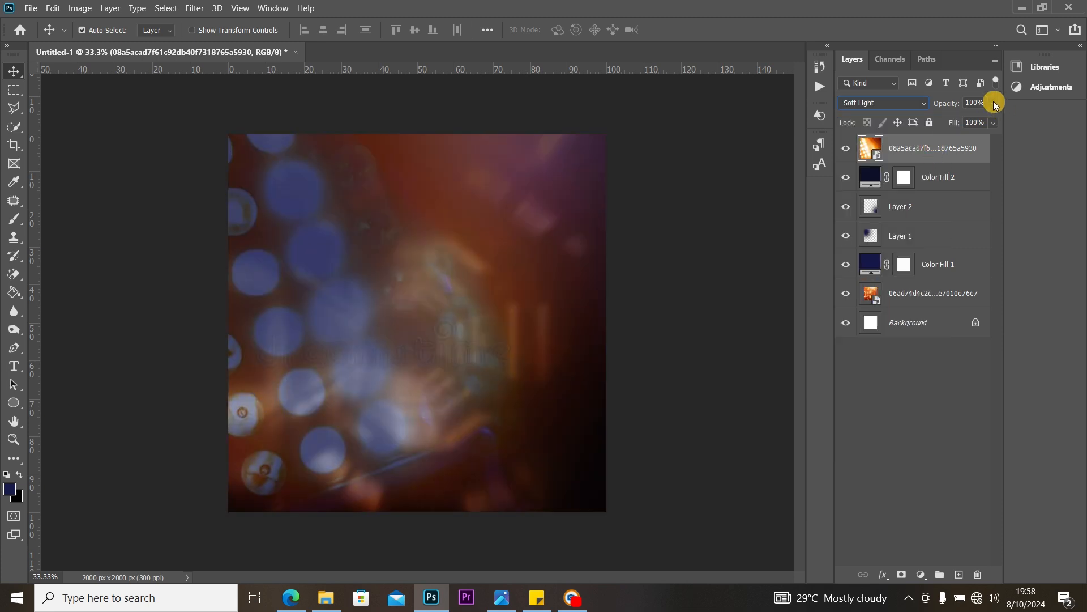
drag(923, 120, 934, 121)
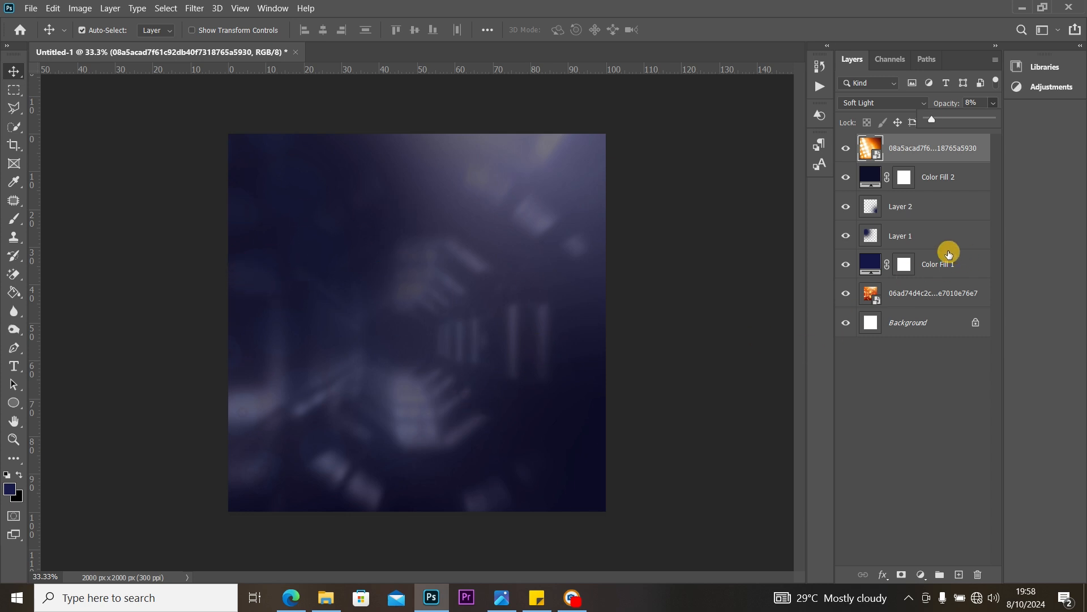
click(326, 598)
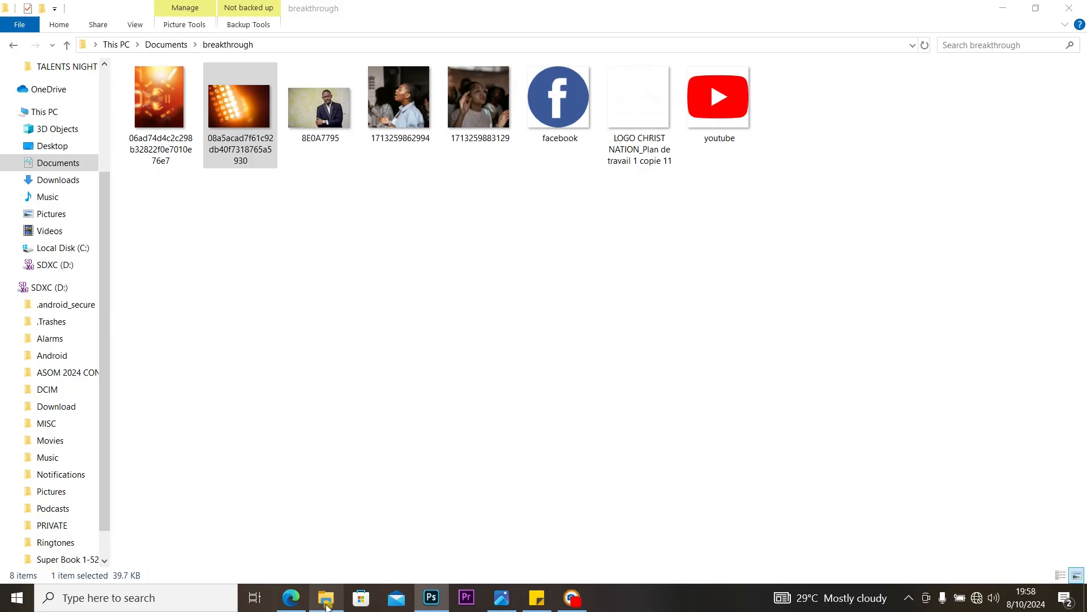
drag(399, 97, 546, 432)
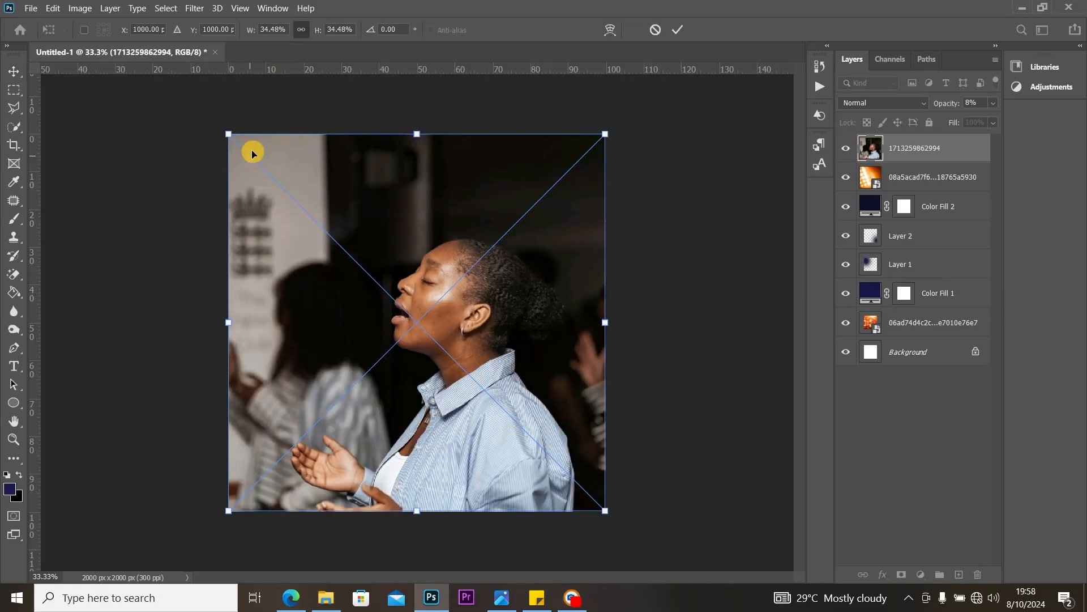
drag(228, 135, 348, 253)
drag(485, 383, 512, 341)
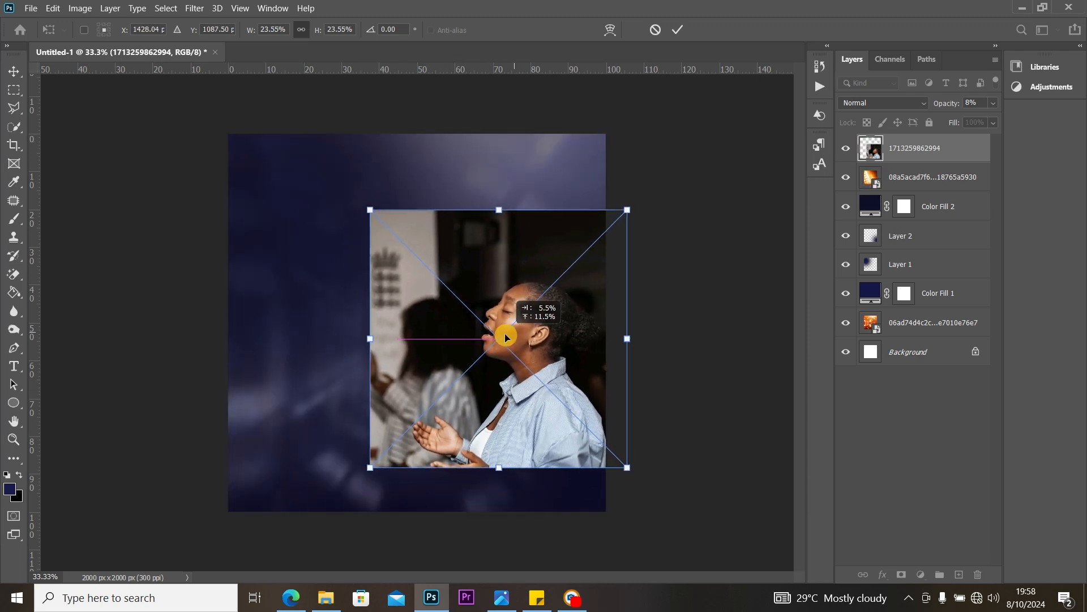
click(12, 69)
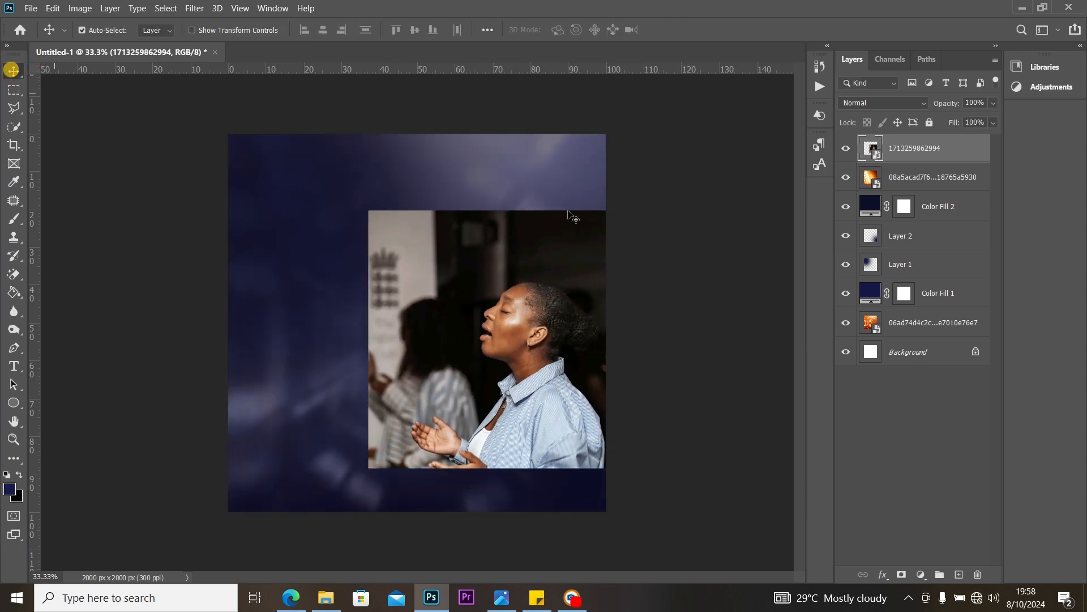
click(901, 103)
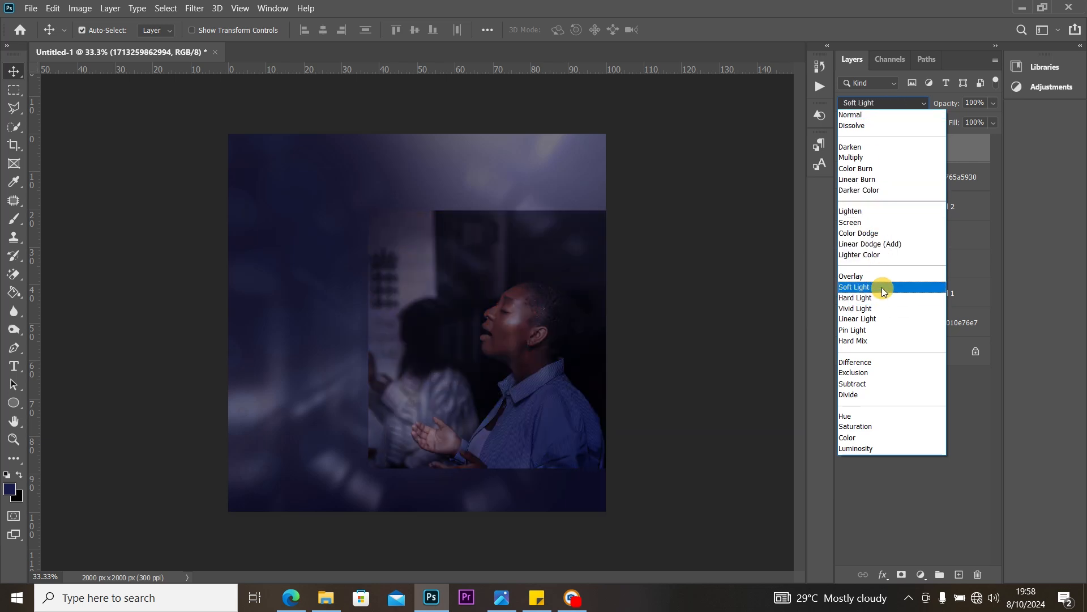
click(881, 287)
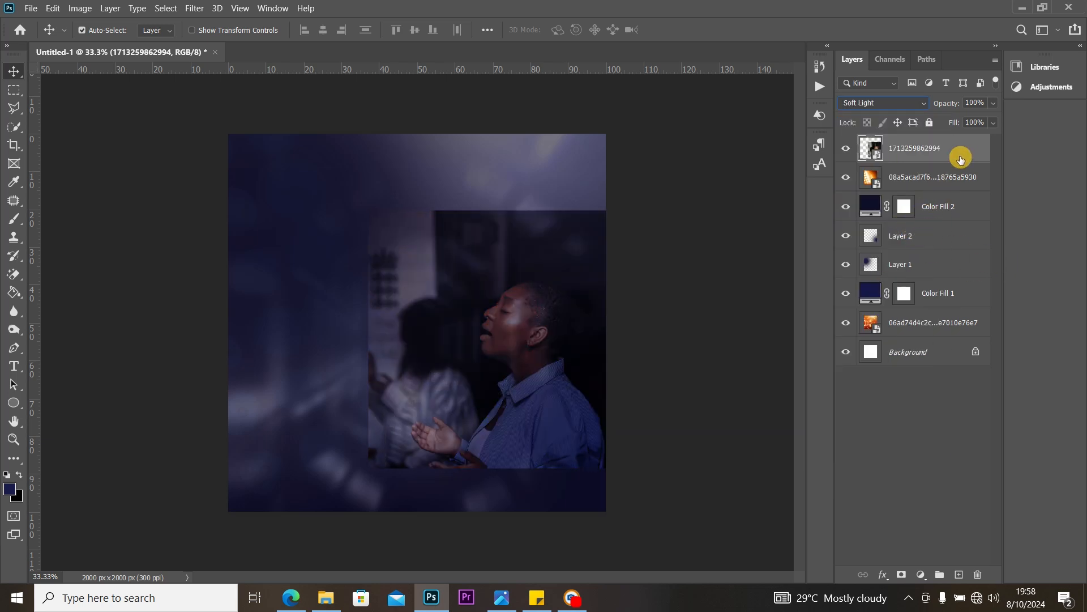
Step: Mask out the photo's surroundings around the woman with a soft black brush reduced to 1700 px, and set the layer's opacity to 50%
click(901, 575)
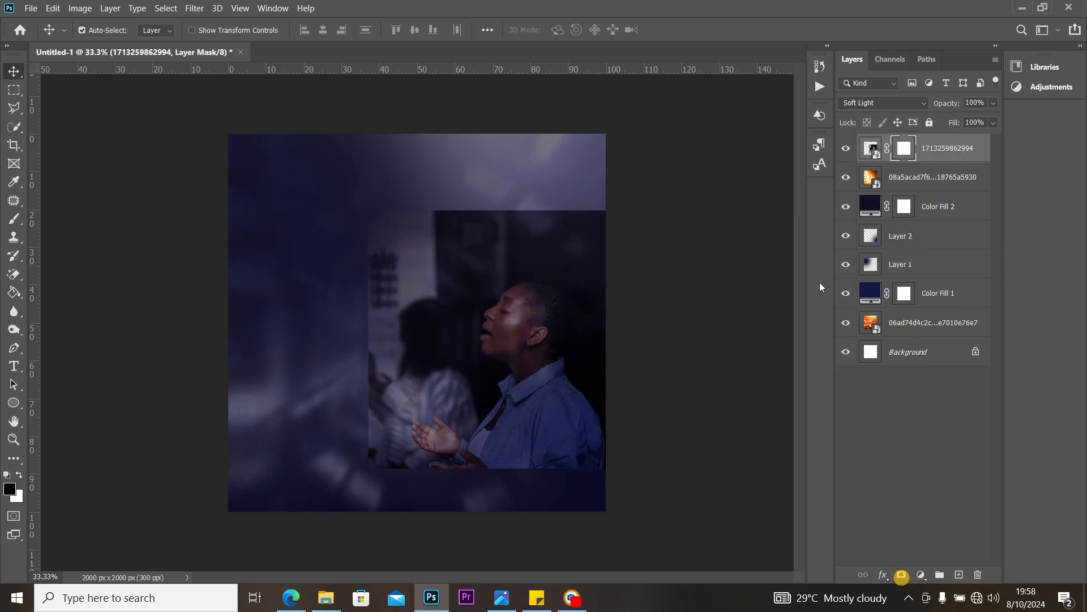
click(10, 222)
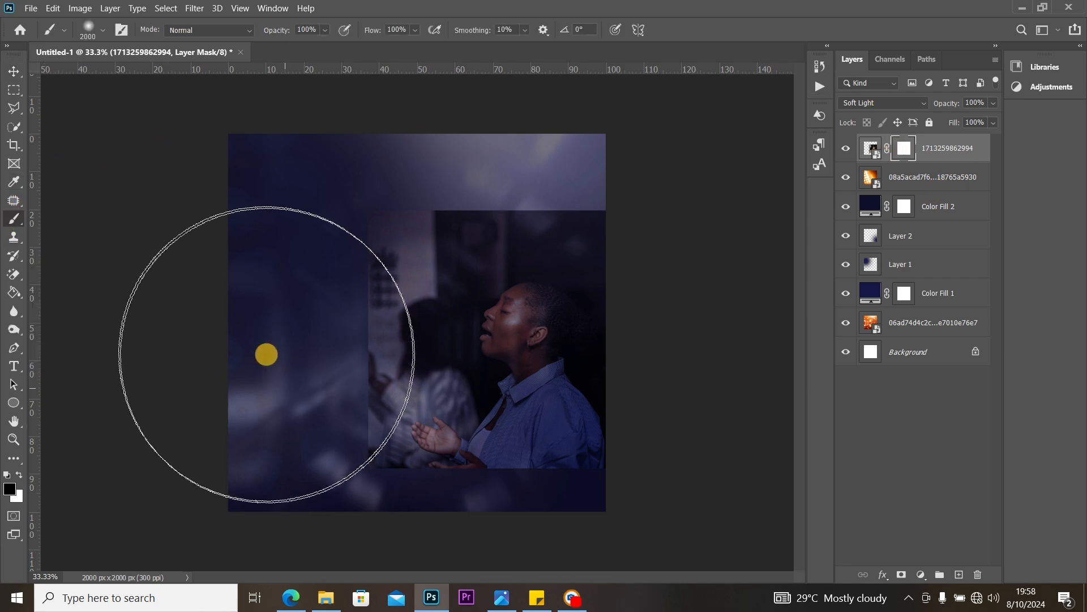
key(bracketleft)
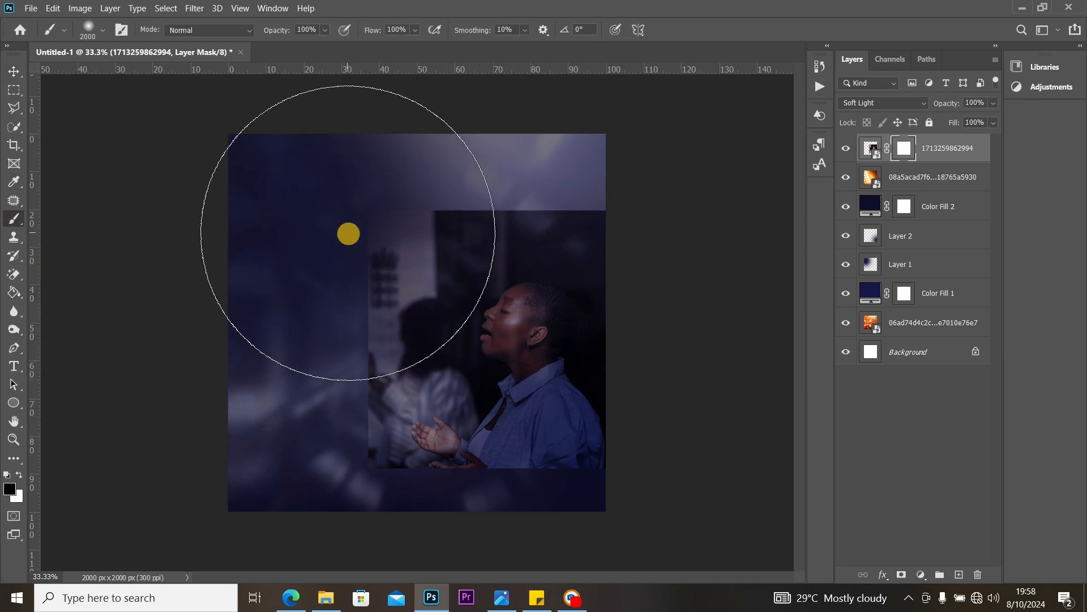
key(bracketleft)
key(bracketleft)
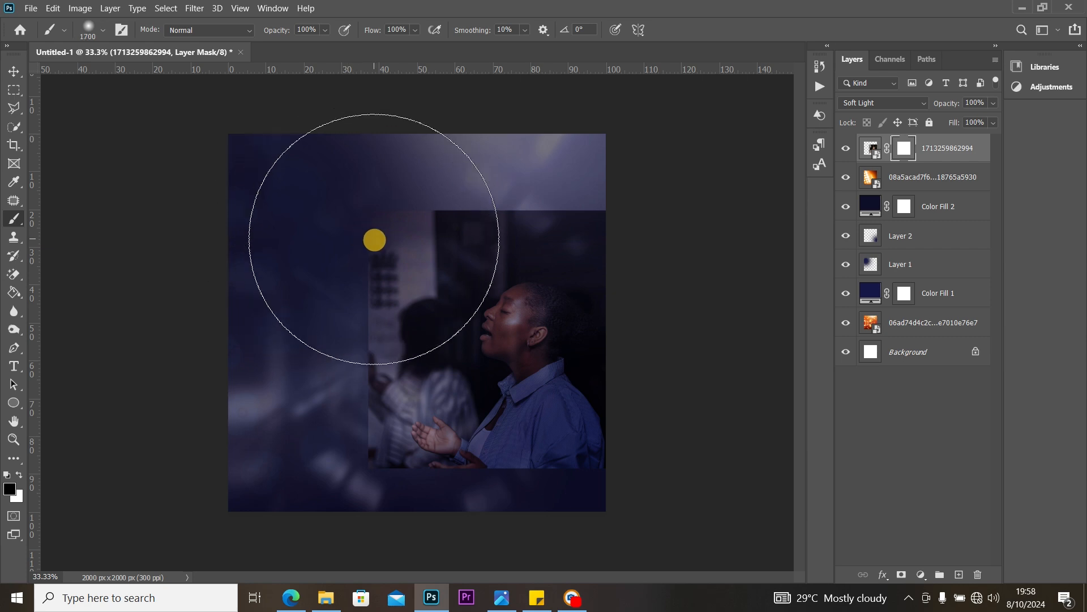
mouse_move(427, 154)
mouse_down()
mouse_move(342, 244)
mouse_move(350, 184)
mouse_move(397, 121)
mouse_move(499, 107)
mouse_move(662, 123)
mouse_move(485, 108)
mouse_move(550, 86)
mouse_move(481, 91)
mouse_move(383, 192)
mouse_move(275, 334)
mouse_move(271, 316)
mouse_move(278, 387)
mouse_move(283, 371)
mouse_move(328, 471)
mouse_move(335, 533)
mouse_move(487, 590)
mouse_move(578, 548)
mouse_move(663, 549)
mouse_move(525, 574)
mouse_move(537, 577)
mouse_move(219, 522)
mouse_up()
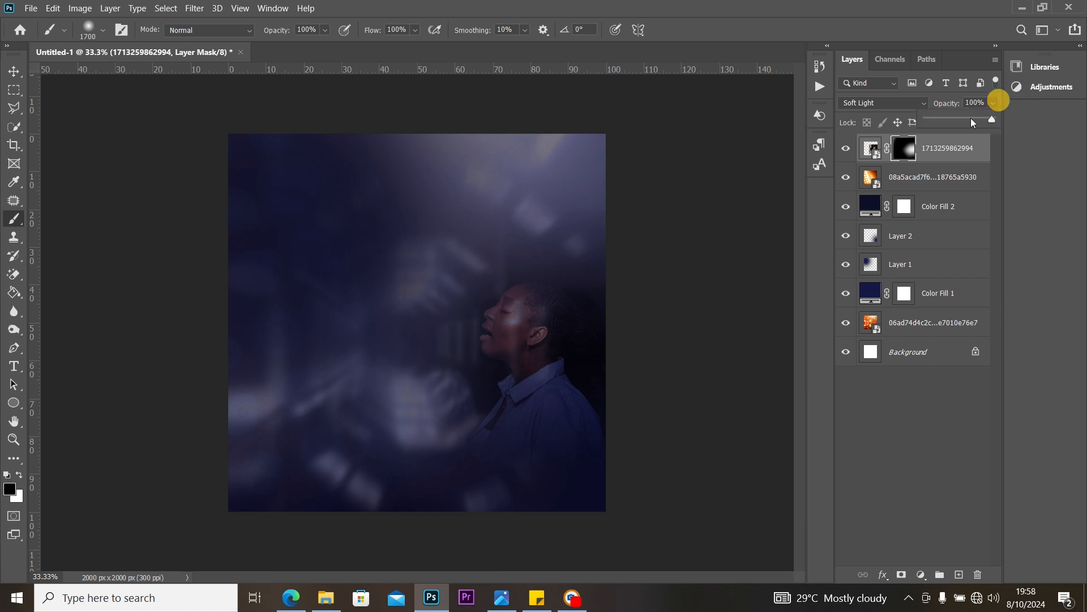
click(320, 601)
drag(480, 85, 324, 384)
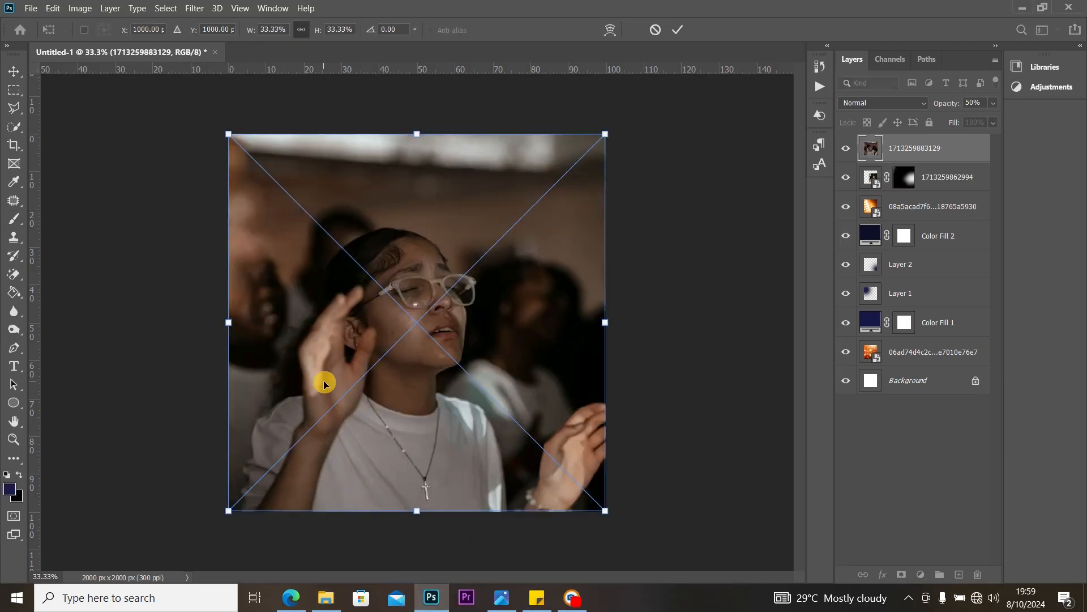
drag(394, 423, 345, 411)
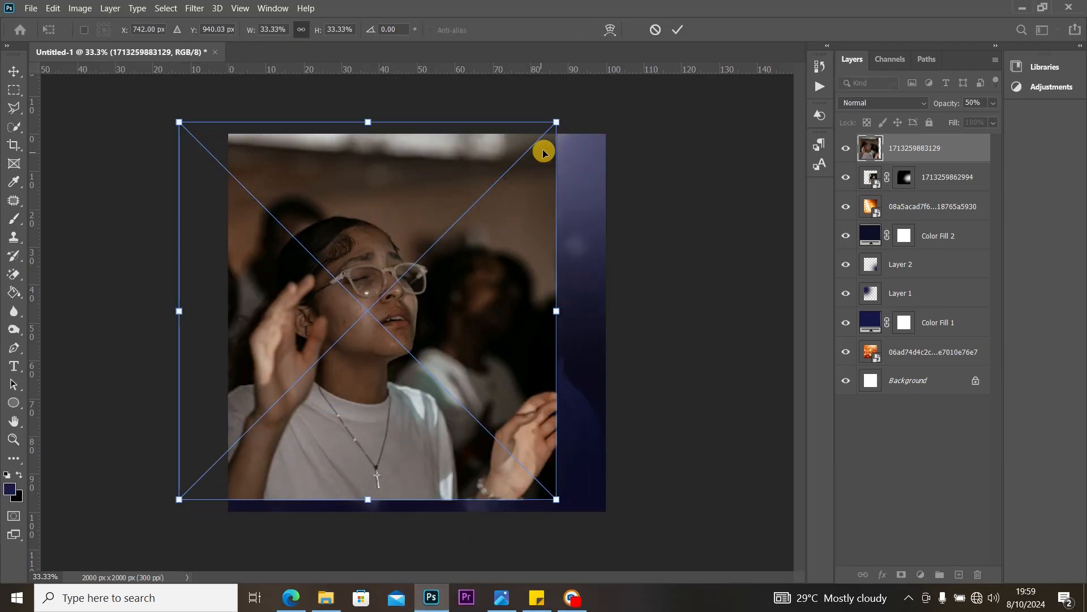
drag(558, 120, 488, 192)
drag(313, 347, 338, 344)
drag(508, 186, 469, 223)
drag(337, 334, 355, 303)
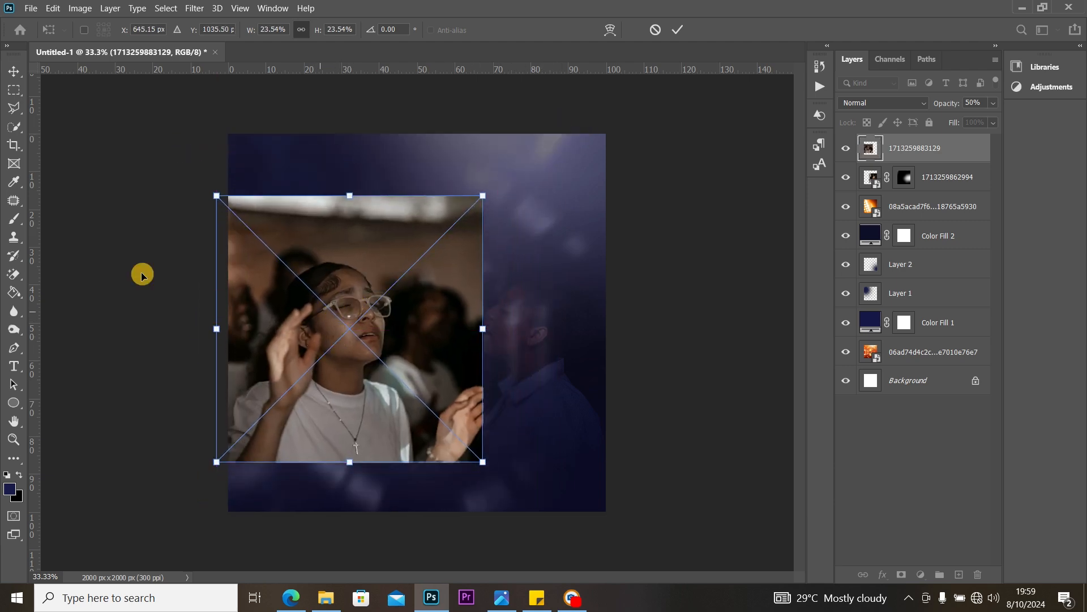
click(14, 72)
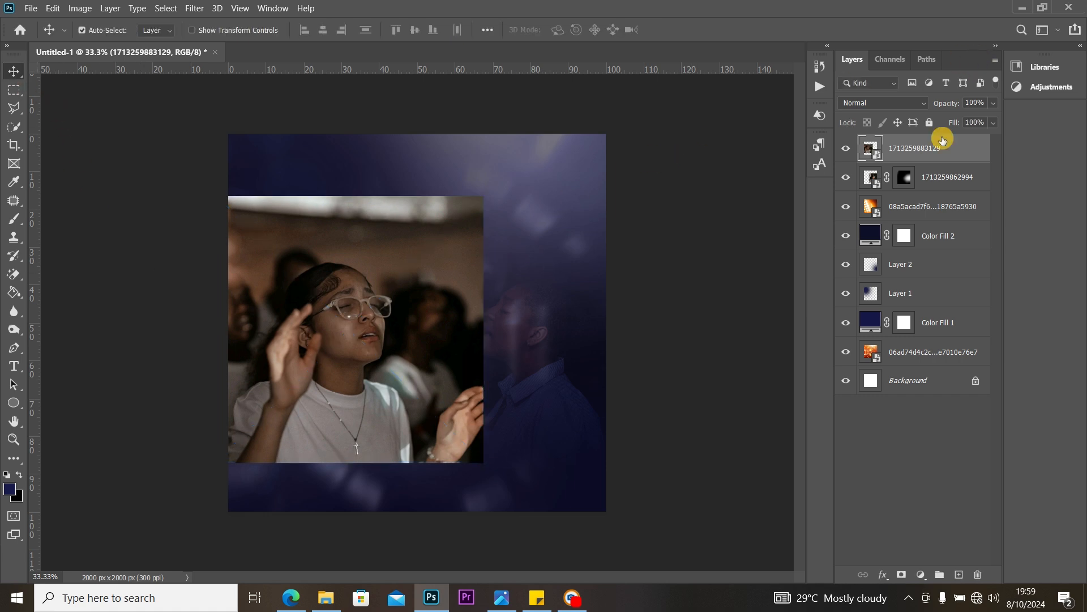
Step: Mask out the new photo's edges with the 1700 px soft black brush and set its blend mode to Soft Light
click(902, 574)
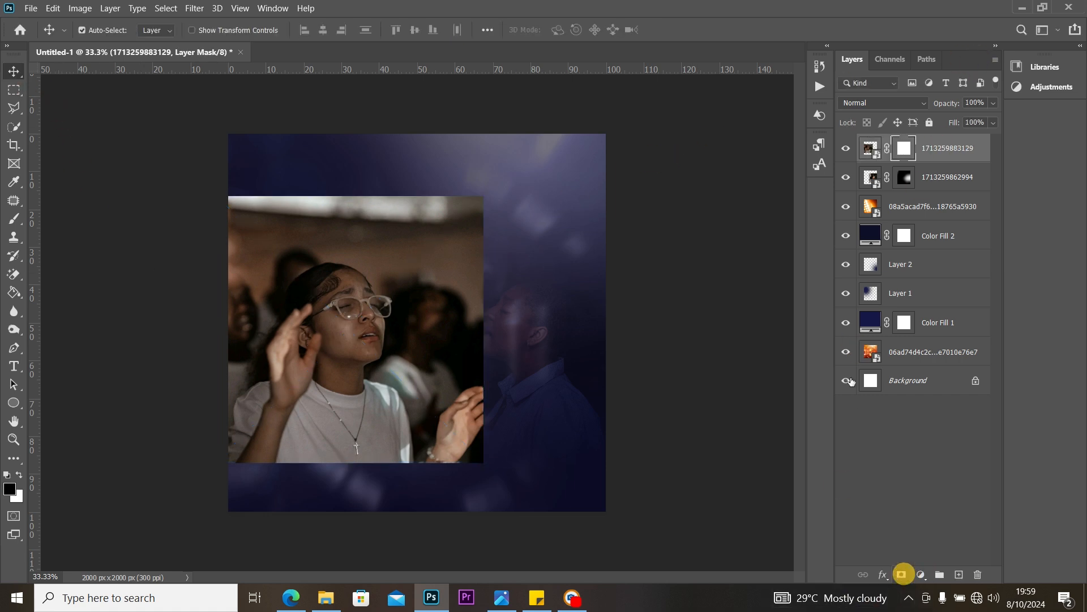
click(15, 219)
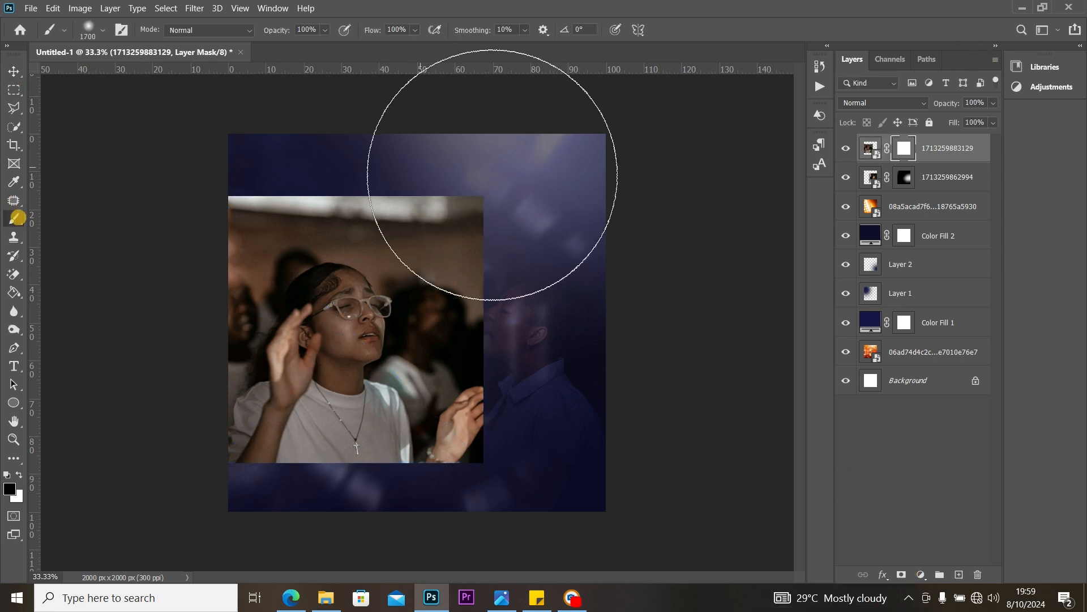
mouse_move(505, 180)
mouse_down()
mouse_move(402, 163)
mouse_move(539, 178)
mouse_move(537, 136)
mouse_move(520, 152)
mouse_move(548, 178)
mouse_move(536, 207)
mouse_move(542, 198)
mouse_move(345, 127)
mouse_up()
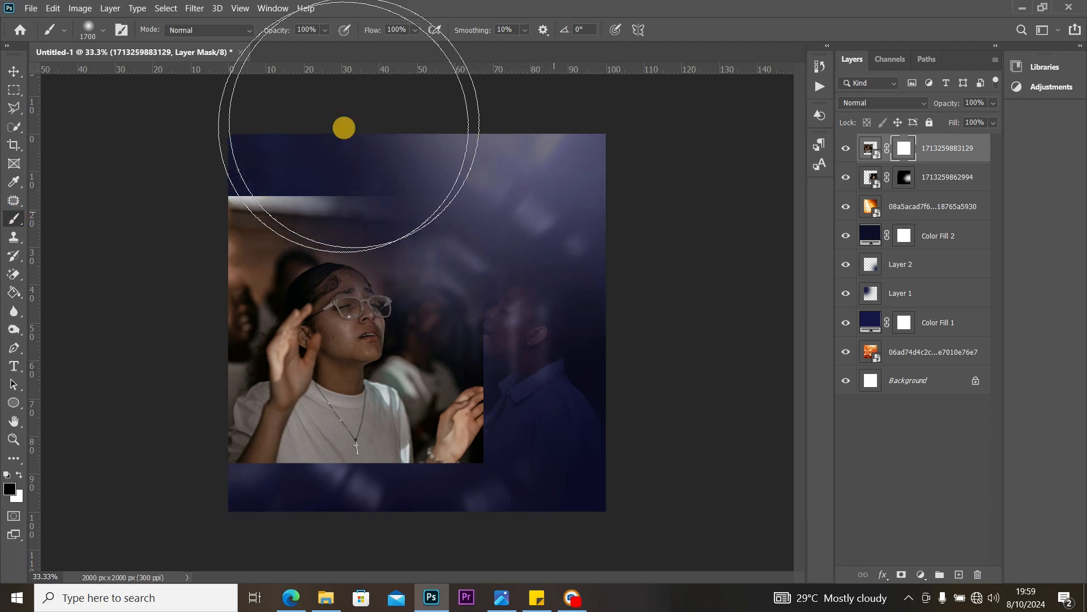
mouse_move(295, 85)
mouse_down()
mouse_move(184, 149)
mouse_move(554, 186)
mouse_move(603, 420)
mouse_move(545, 365)
mouse_move(505, 470)
mouse_move(532, 479)
mouse_move(338, 544)
mouse_move(272, 551)
mouse_move(208, 535)
mouse_move(232, 534)
mouse_move(196, 524)
mouse_move(163, 476)
mouse_up()
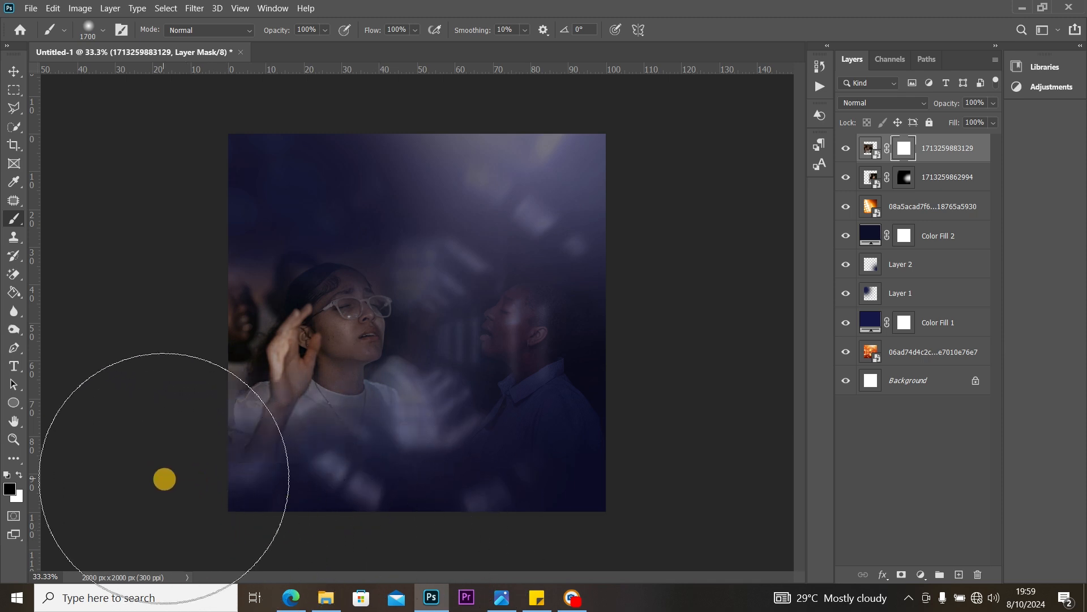
click(887, 107)
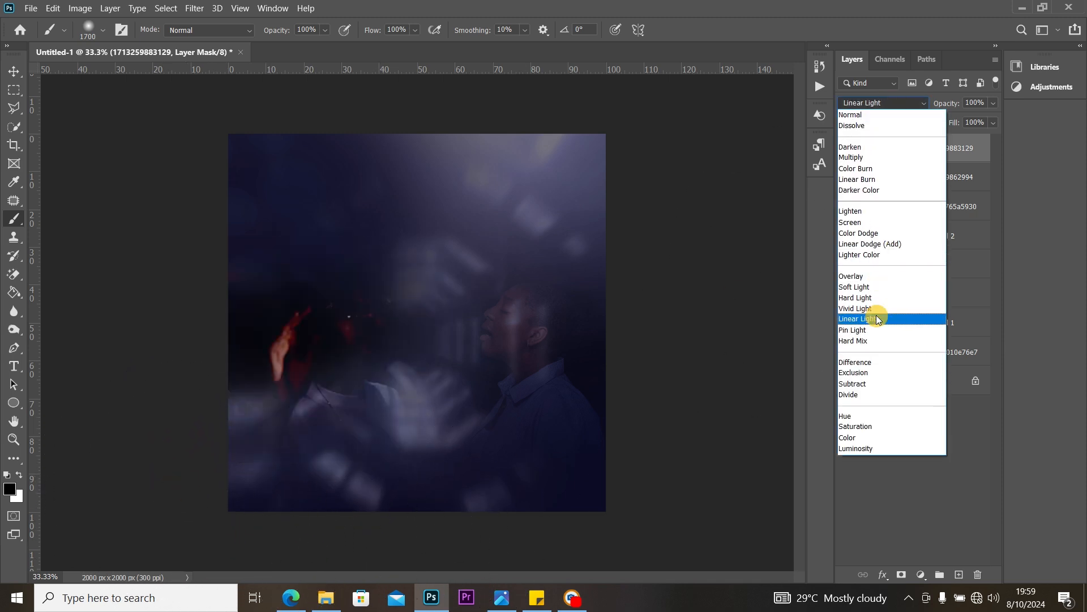
click(890, 287)
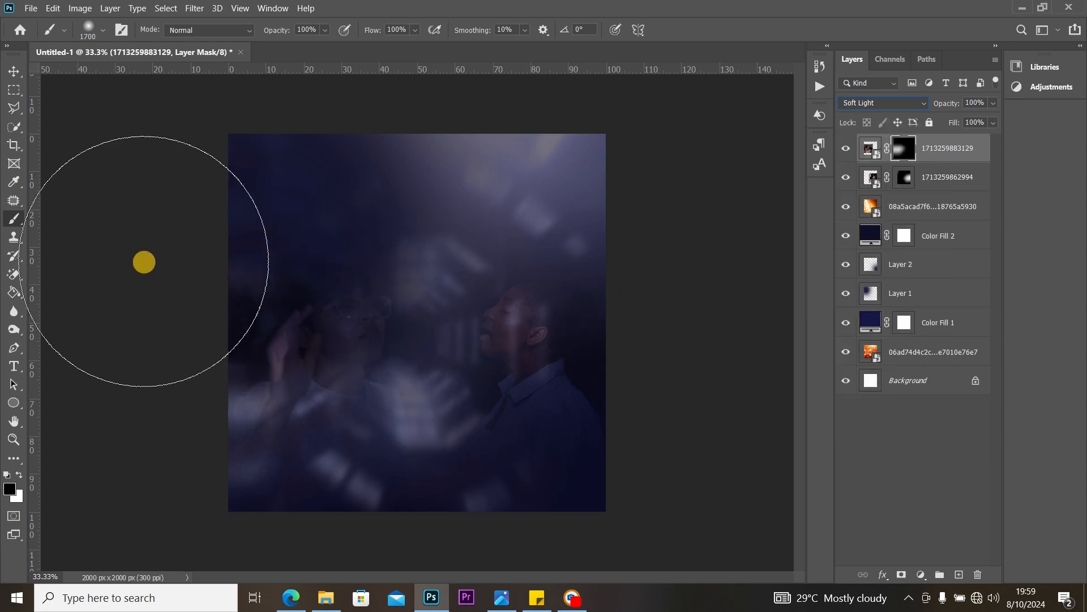
Step: Move the blue-shirt woman's photo up and slightly right, and nudge the glasses-wearing woman's photo slightly down and left
click(13, 71)
click(538, 354)
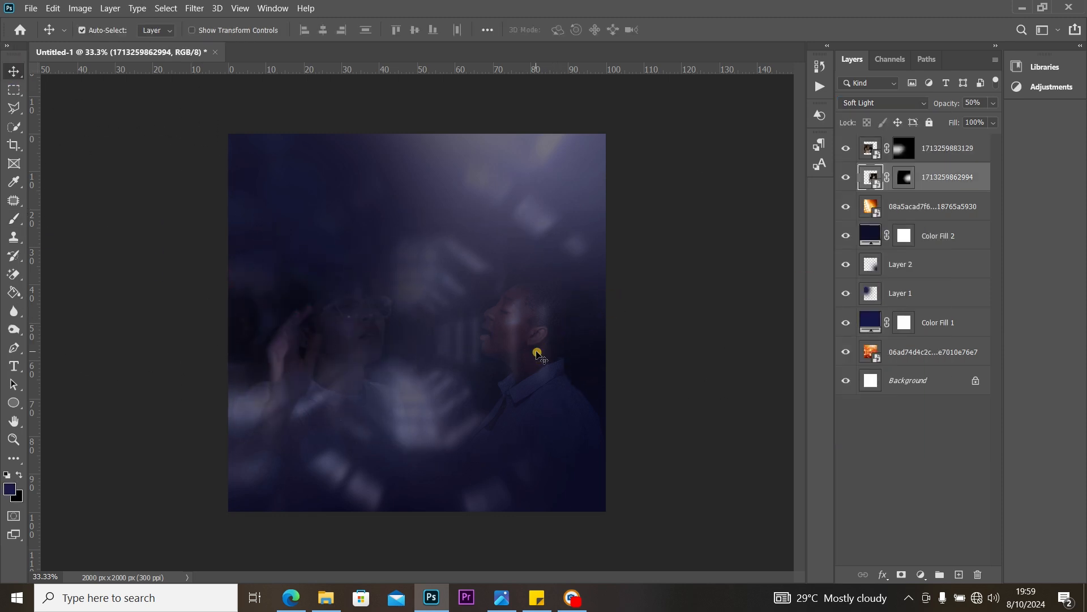
drag(537, 353, 554, 278)
drag(343, 333, 339, 344)
click(568, 347)
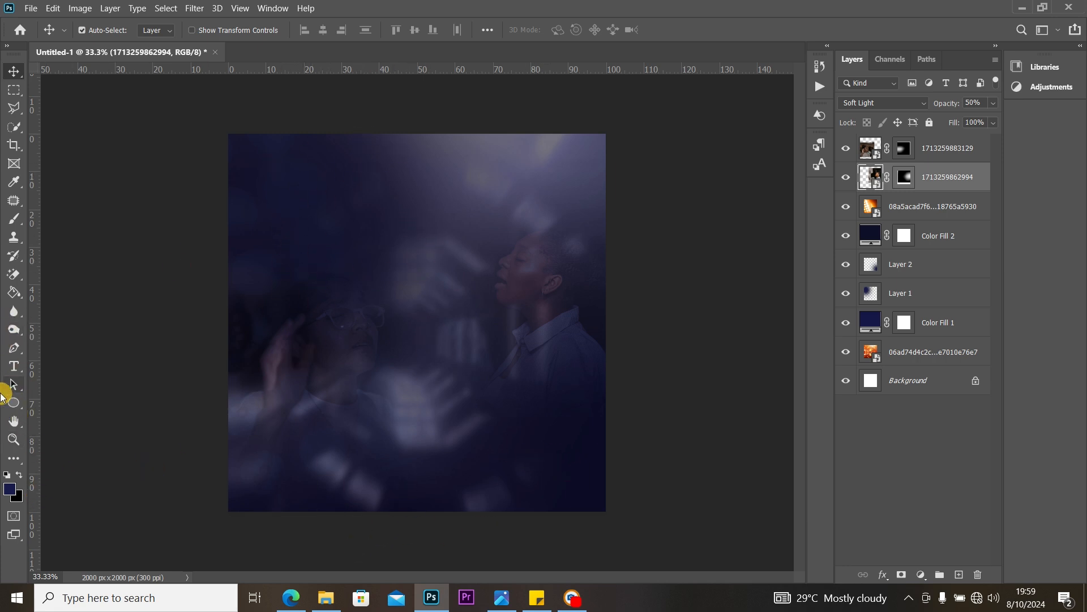
Step: Start a white text line in the upper part of the canvas and set its font to Timeline Regular
click(20, 475)
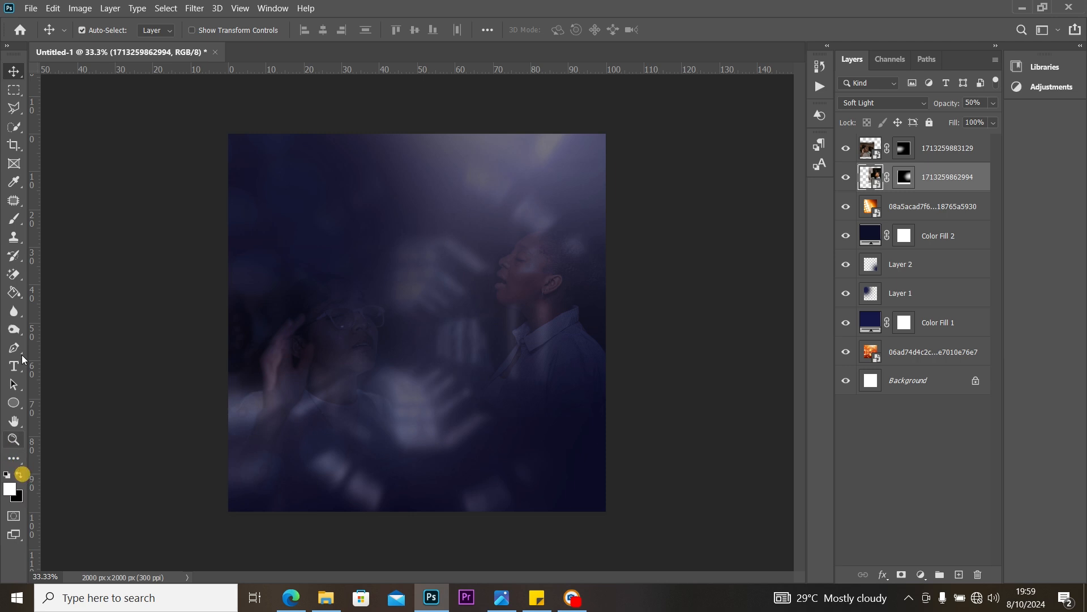
click(15, 368)
click(329, 237)
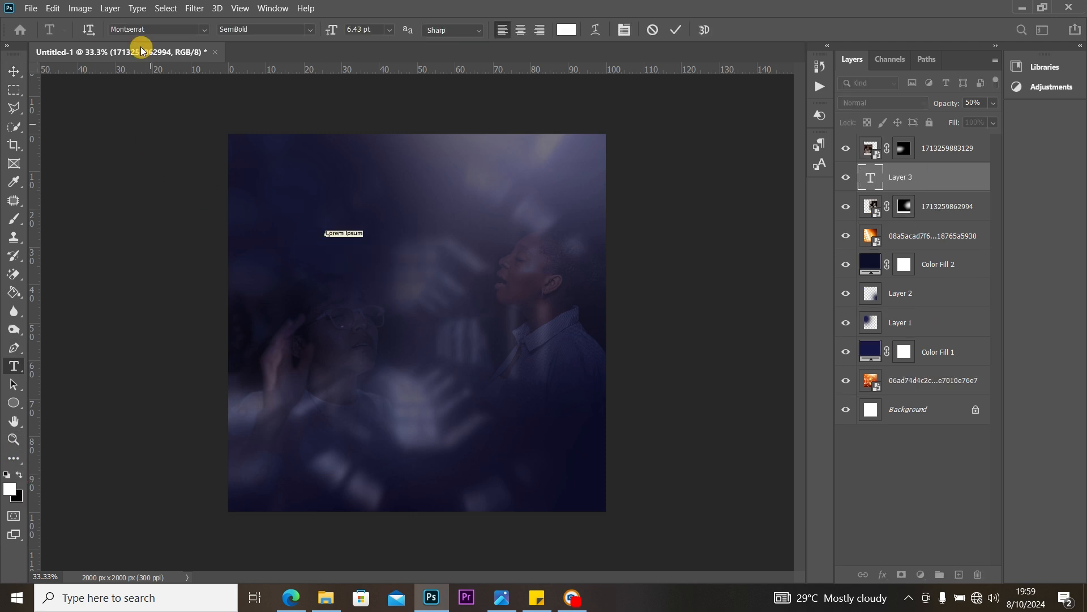
click(205, 30)
click(163, 29)
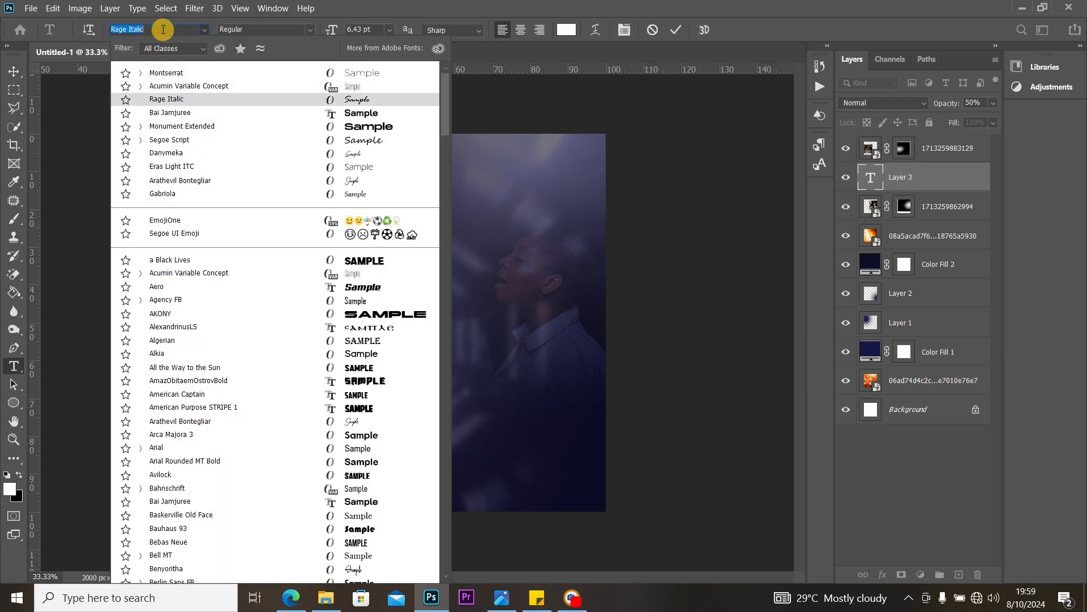
text(timel)
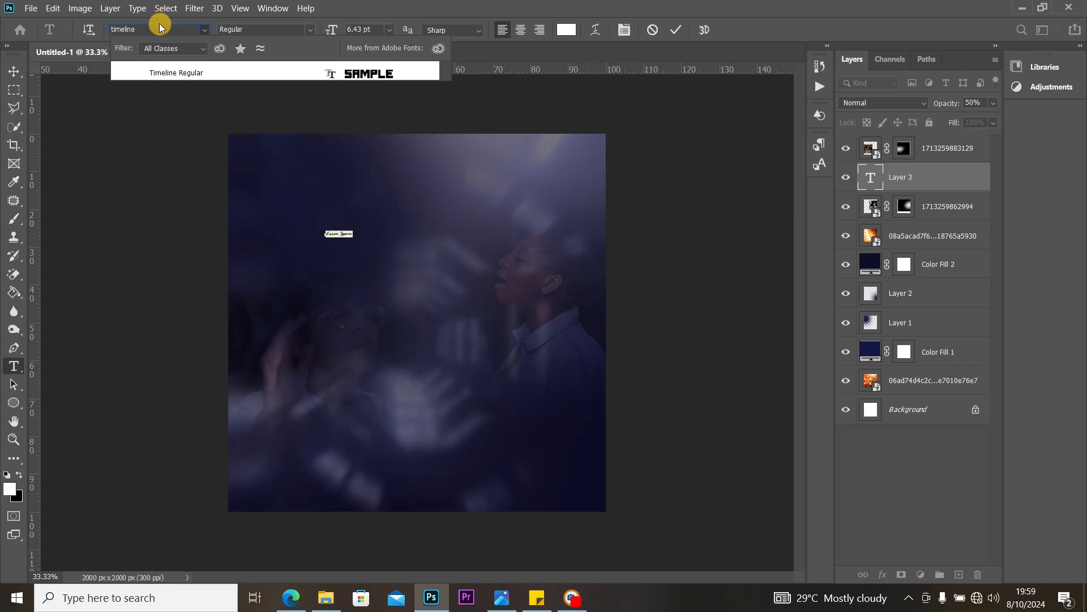
text(ine)
click(259, 71)
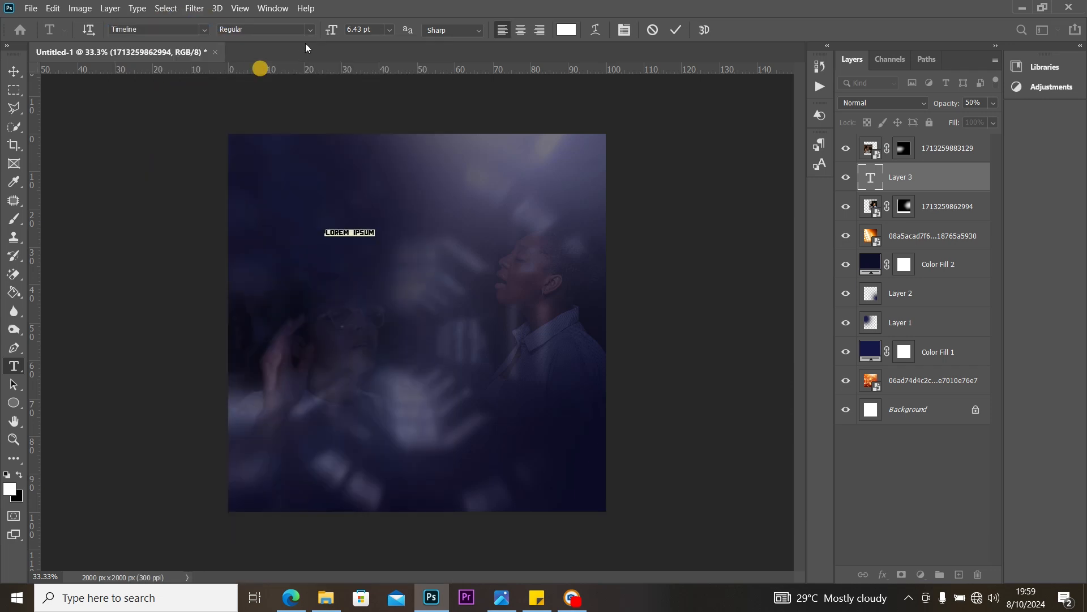
Step: Set the text size to 48 pt and enter "BREAK" as the title text
click(393, 30)
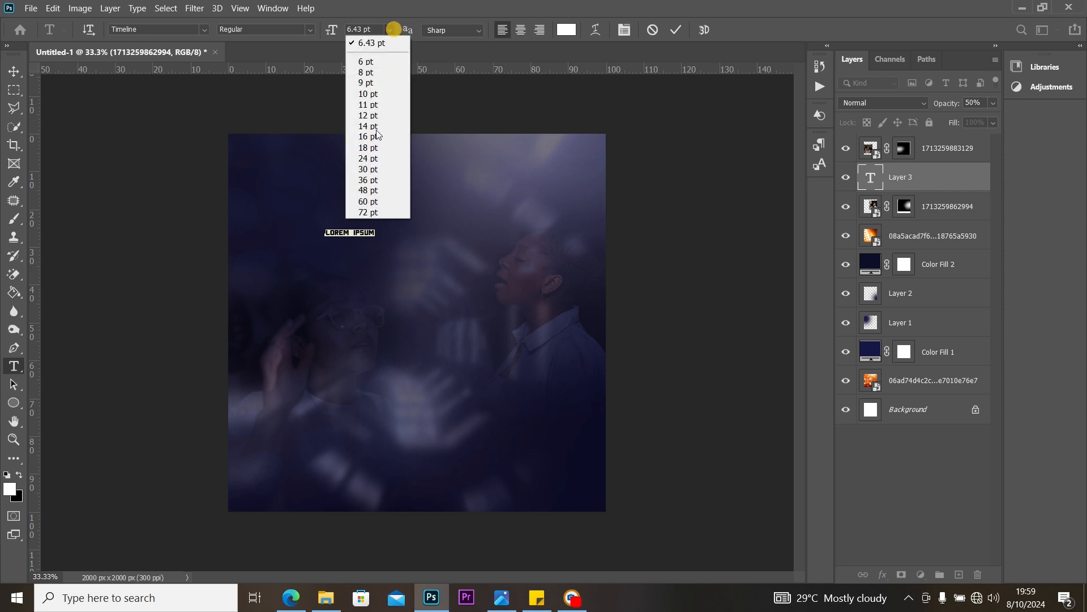
click(376, 175)
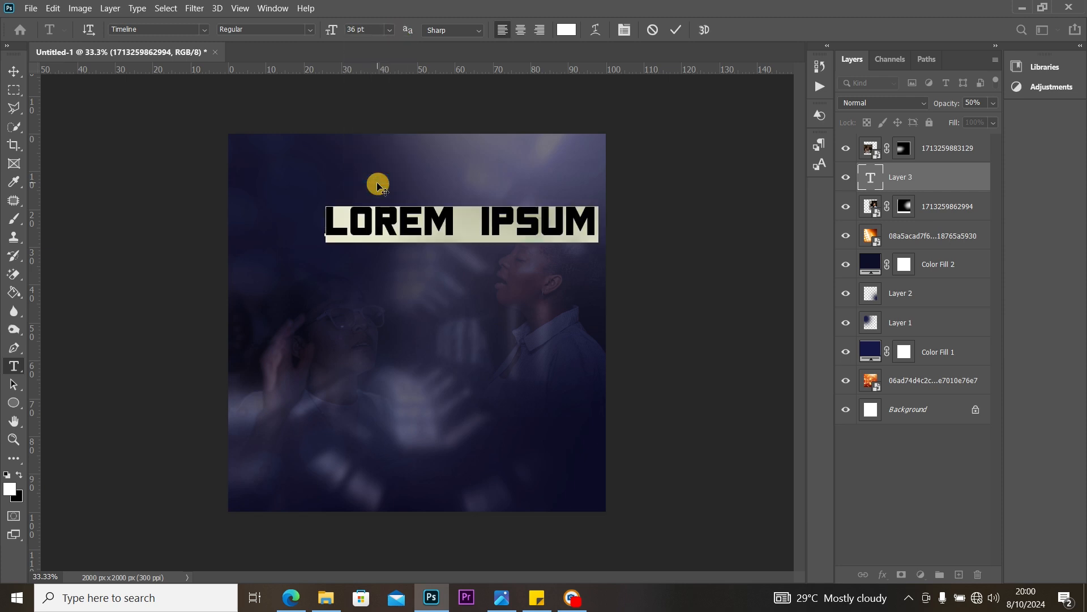
click(391, 29)
click(390, 192)
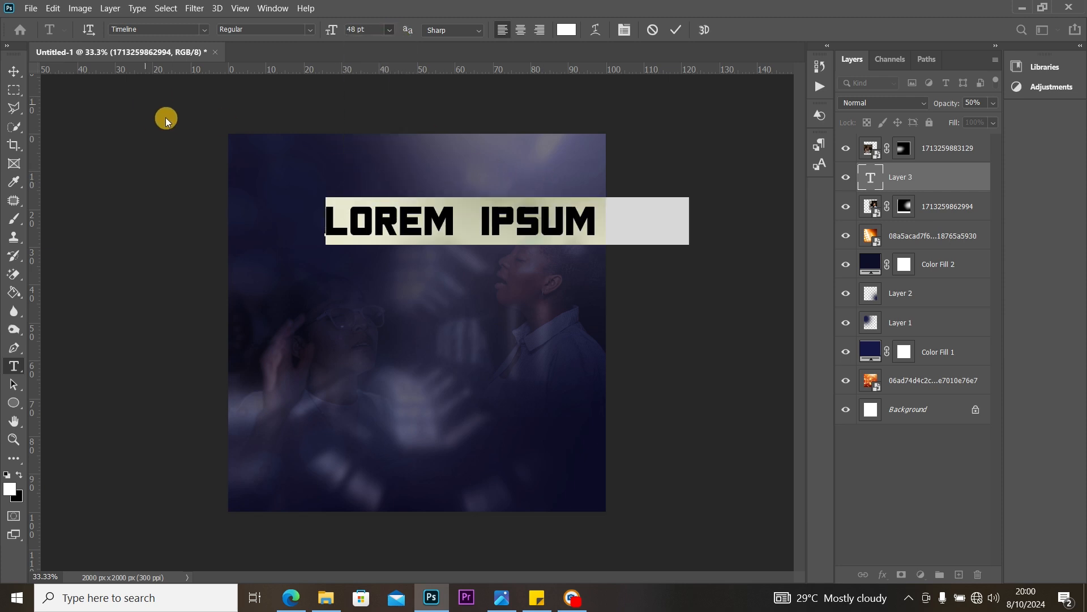
text(BREAK )
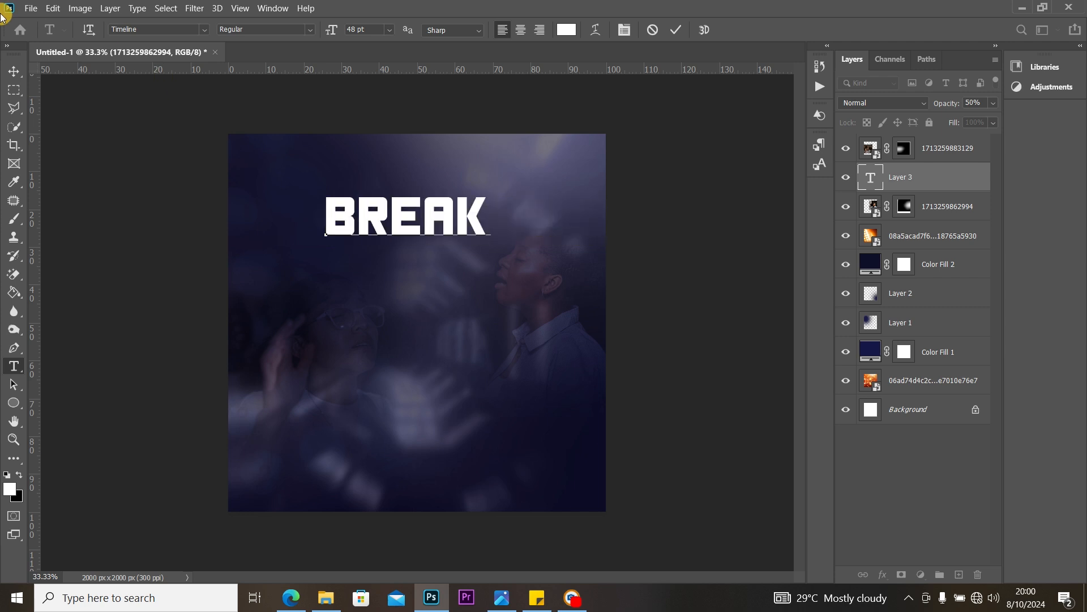
Step: Add "THROUGH" as the title's second line and center-align both lines
text(THROUGH)
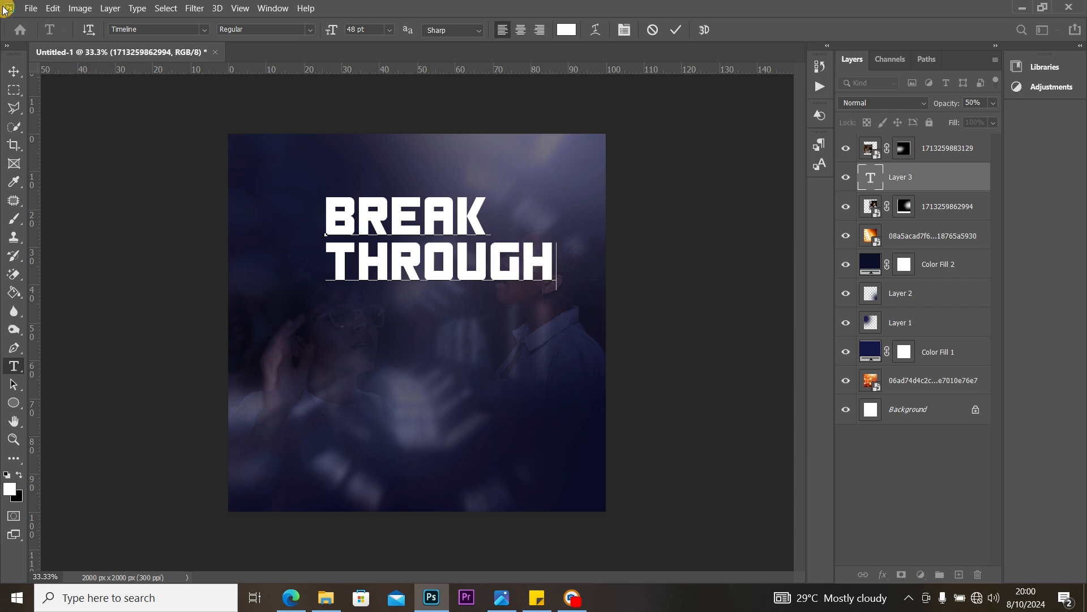
key(ctrl+a)
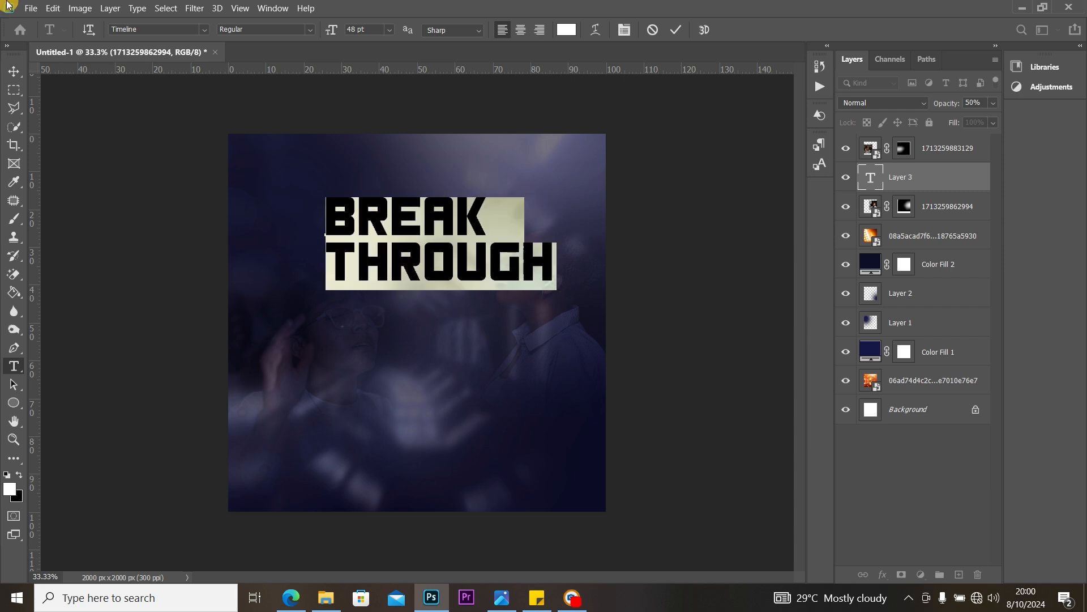
click(520, 29)
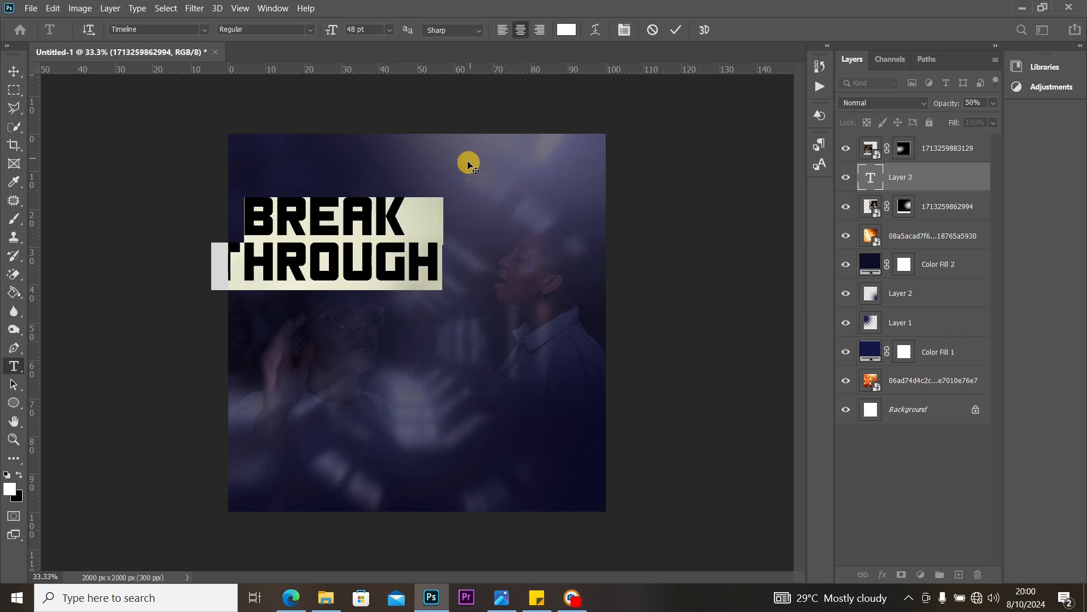
click(14, 71)
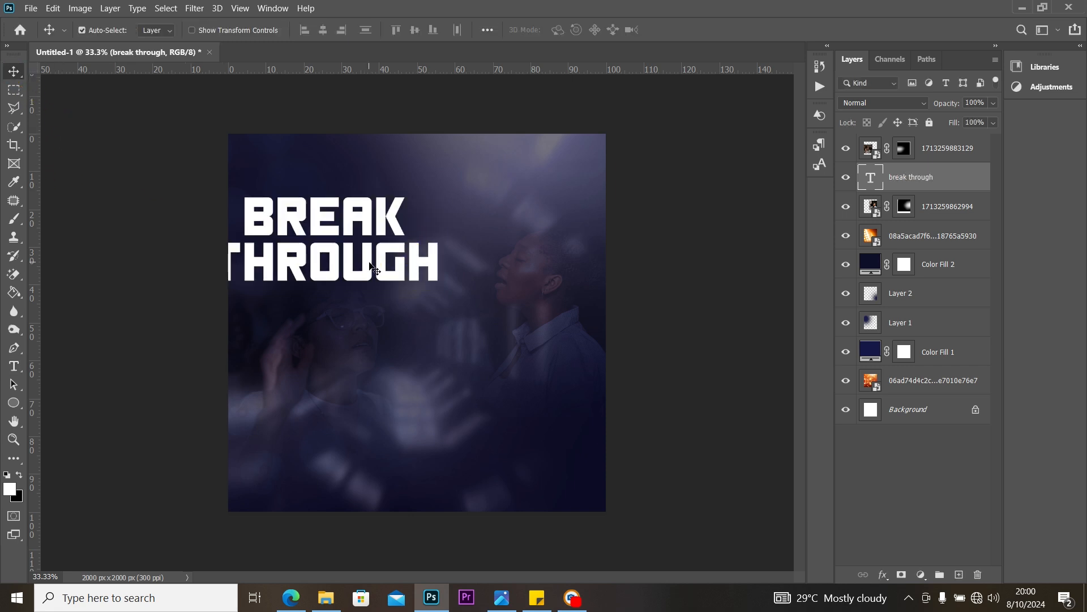
Step: Move the title to the middle of the canvas's upper part and rotate it about -3 degrees
drag(375, 264, 457, 262)
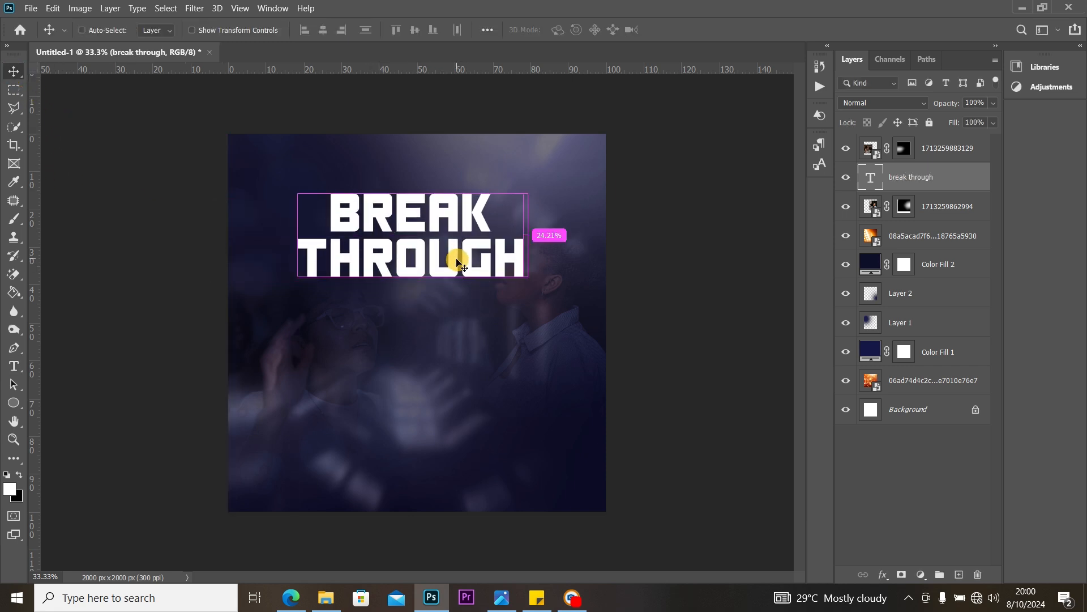
key(ctrl+t)
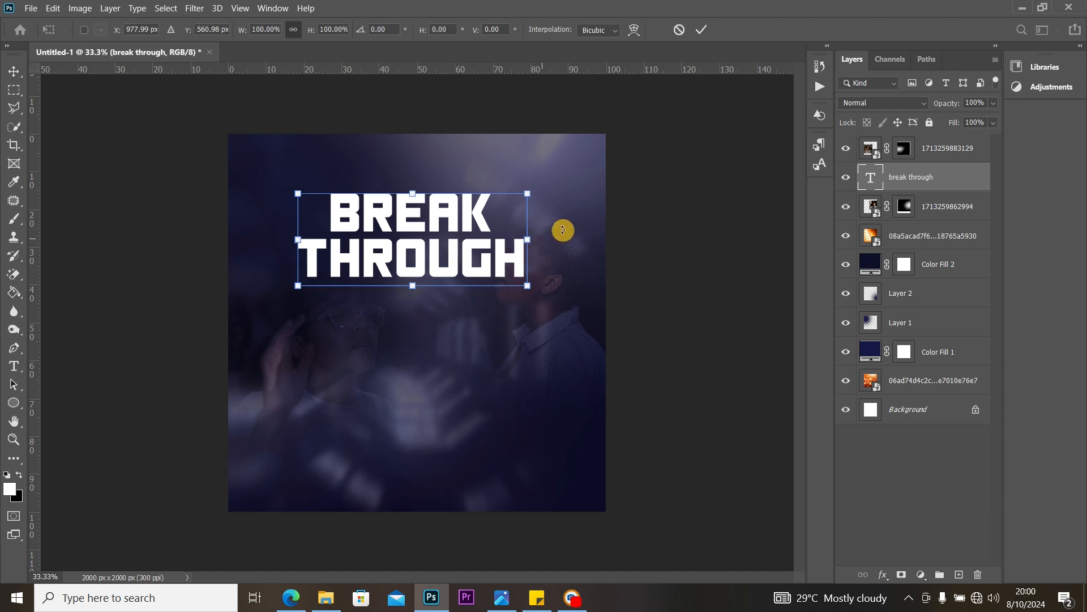
drag(574, 223, 572, 214)
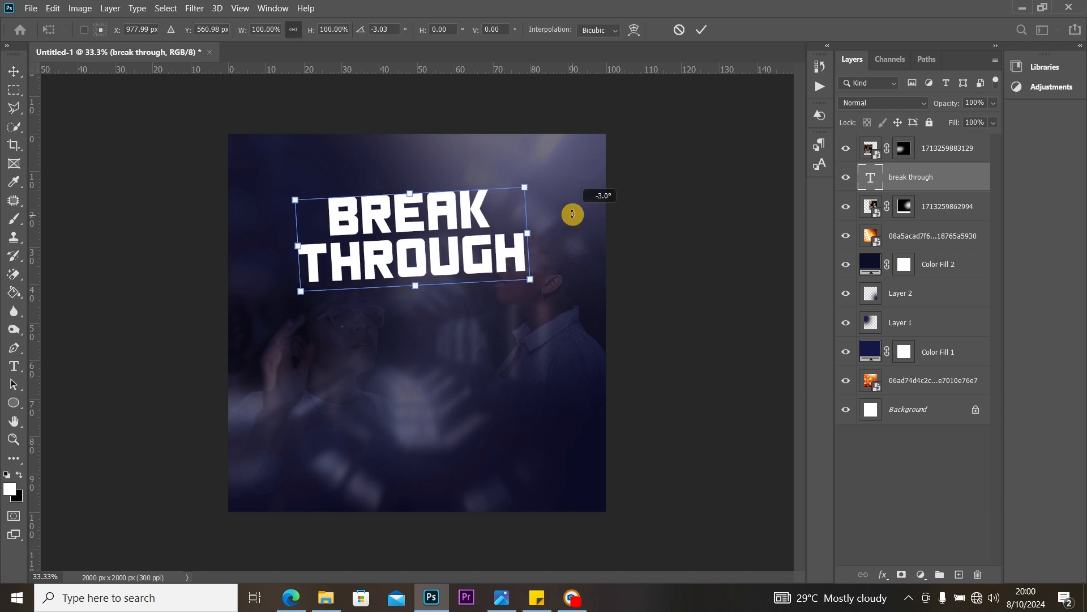
click(15, 71)
mouse_move(435, 267)
mouse_down()
mouse_move(432, 287)
mouse_move(436, 279)
mouse_up()
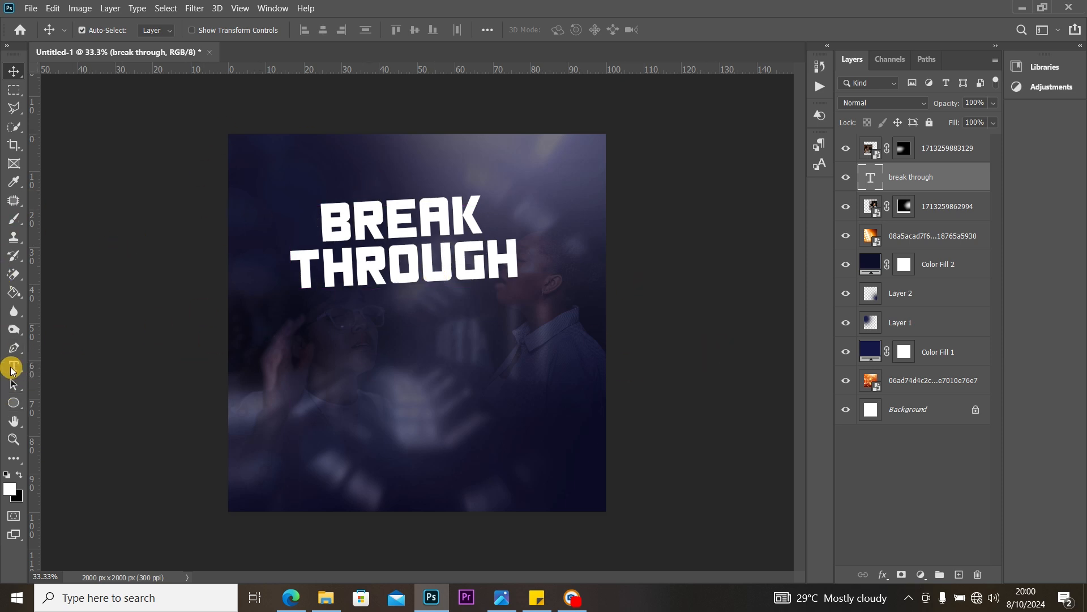
Step: Add a white "Sunday" text line below the title in 48 pt Rage Italic
click(13, 366)
click(348, 337)
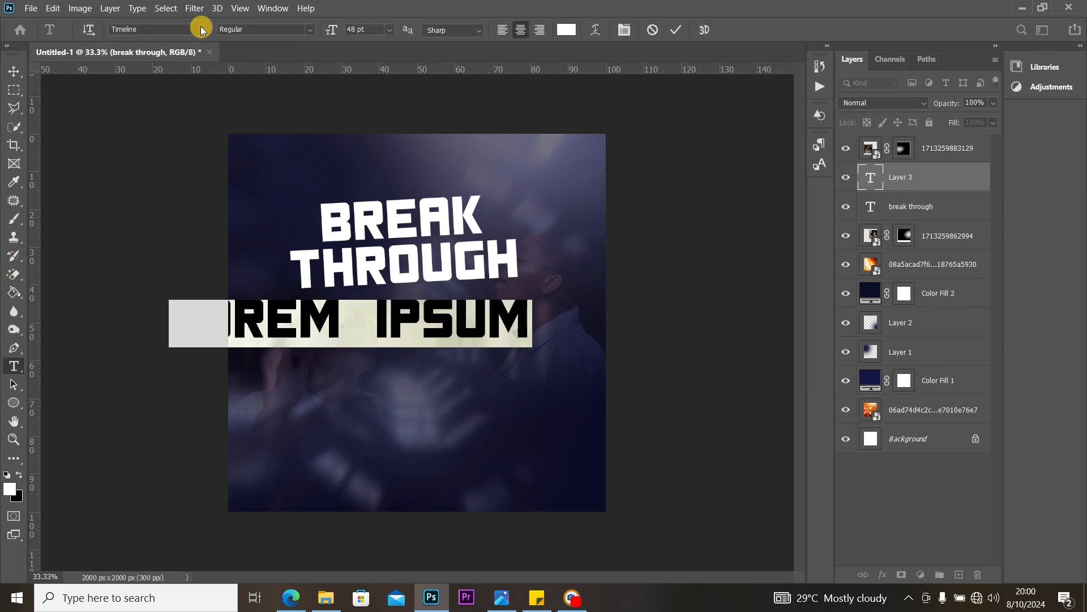
click(205, 30)
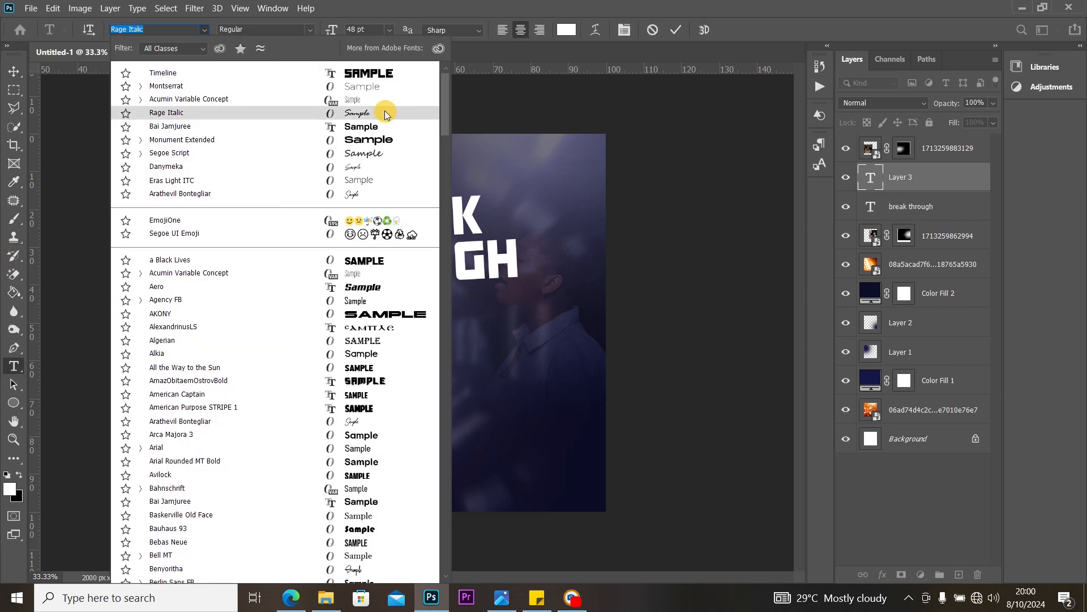
key(Escape)
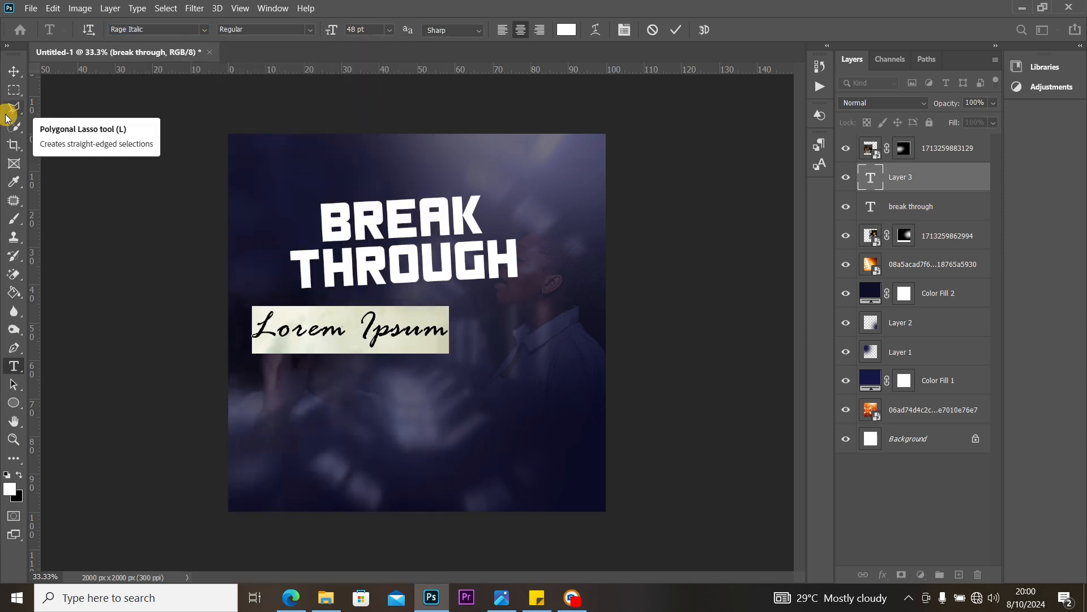
text(U)
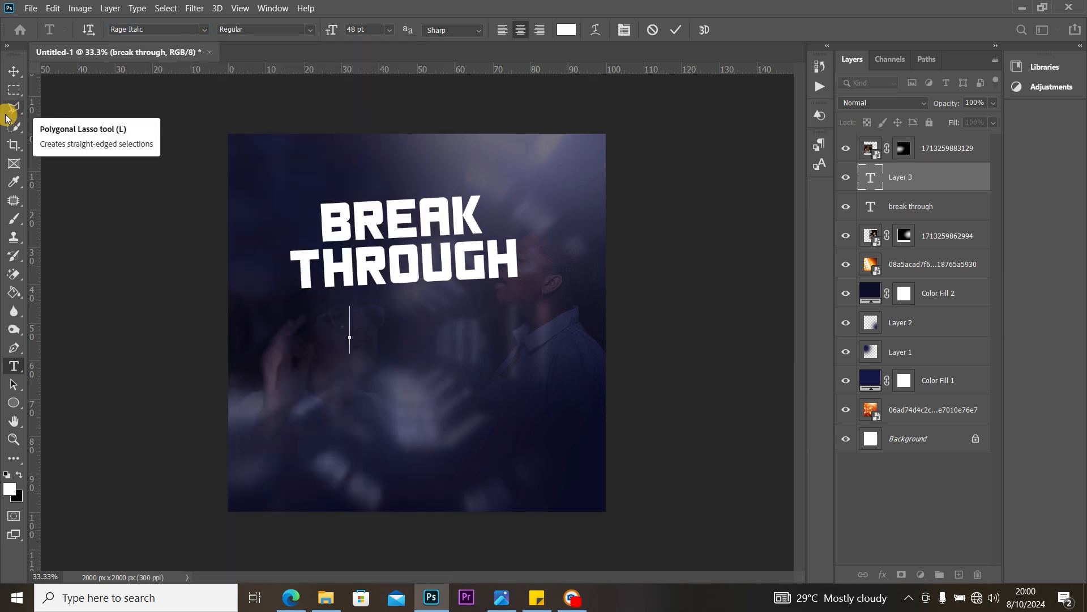
text(un)
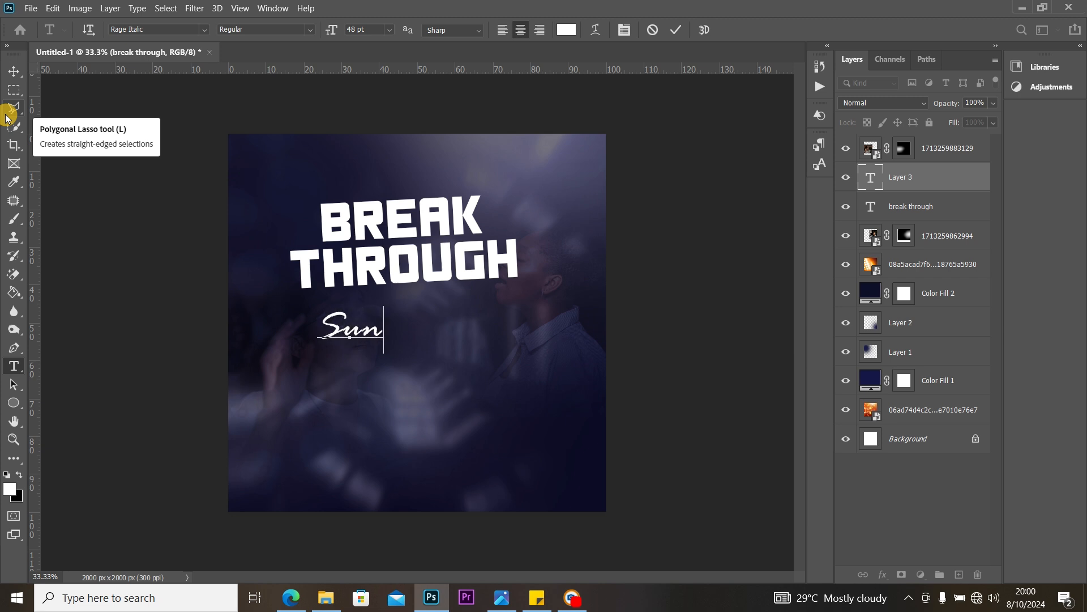
text(day)
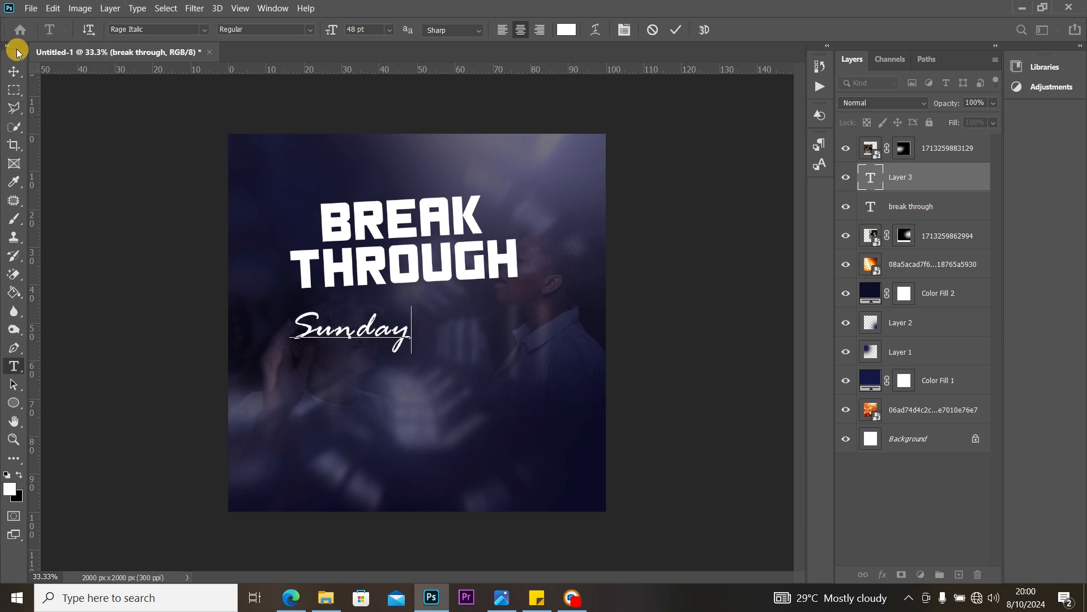
click(13, 71)
Step: Move the glasses-wearing woman's photo layer below both text layers and select the "Sunday" layer
mouse_move(365, 333)
mouse_down()
mouse_move(449, 308)
mouse_move(368, 322)
mouse_up()
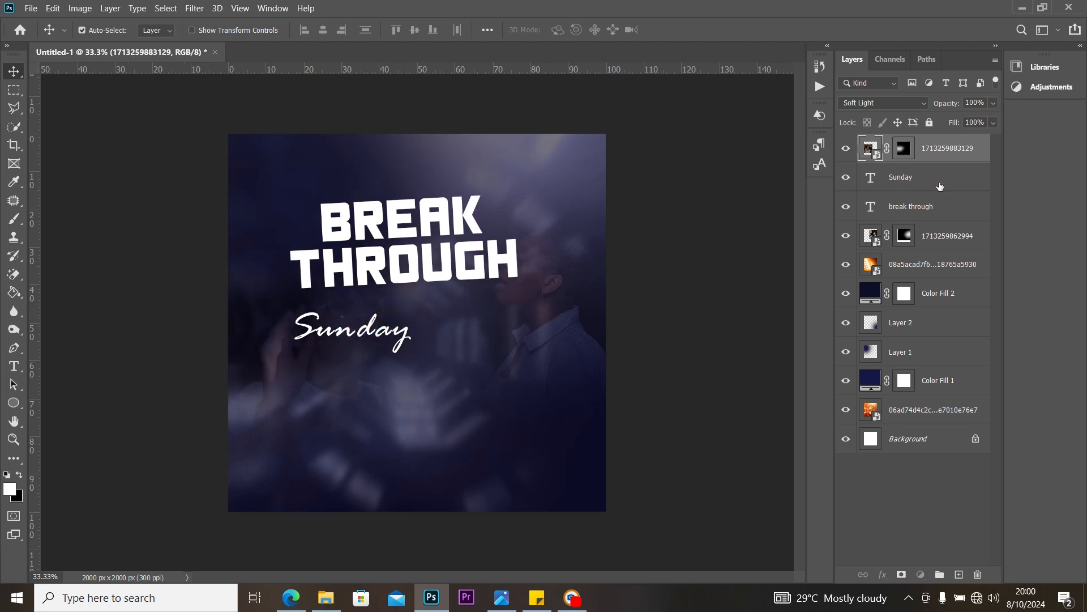
click(937, 180)
drag(943, 148, 940, 221)
click(921, 147)
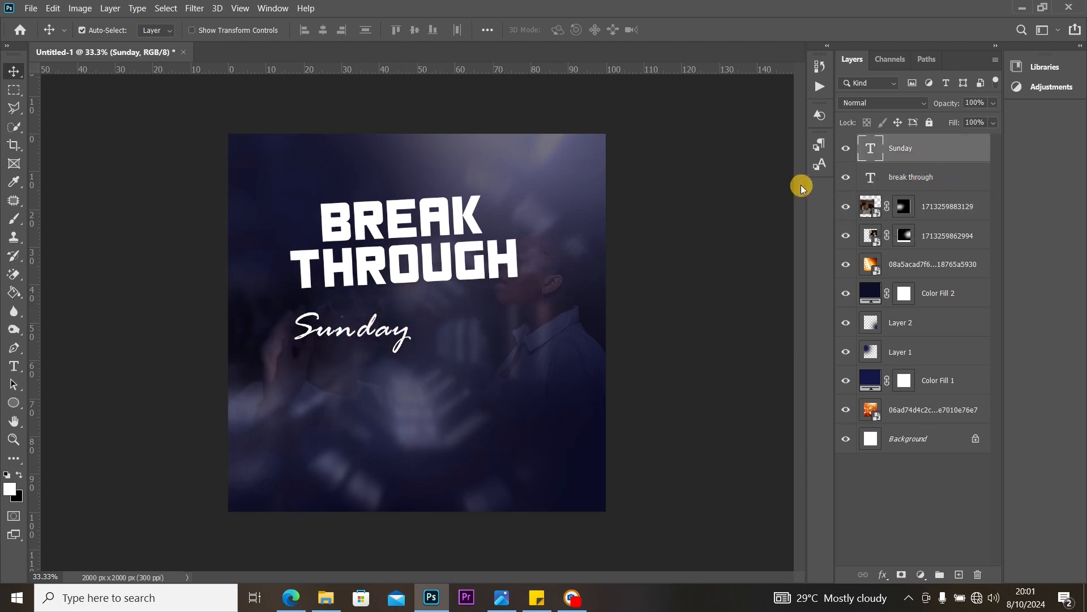
Step: Scale "Sunday" to about 83%, rotate it about -6.9 degrees and place it just under "THROUGH"
key(ctrl+t)
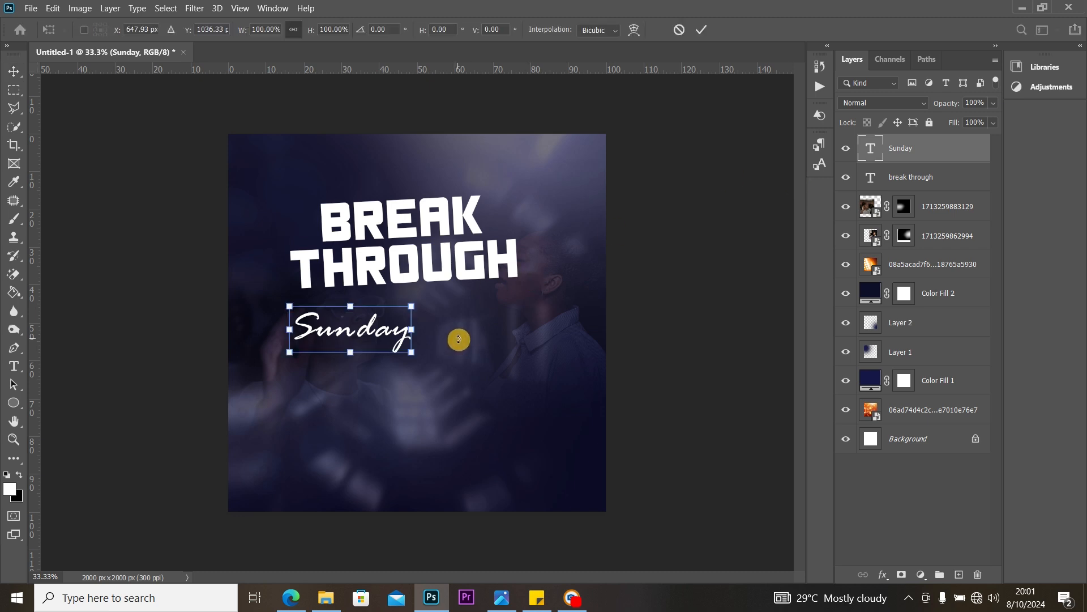
drag(457, 337, 427, 305)
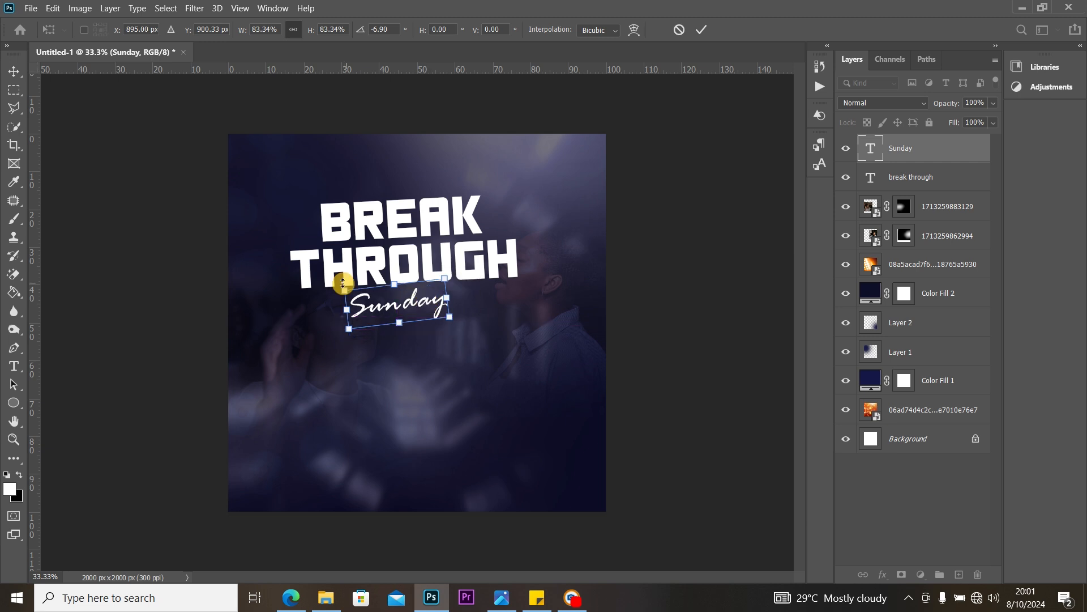
click(15, 69)
Step: Place the orange lights image 06ad74d4c2c298b32822f0e7010e76e7 from the breakthrough folder directly above the title's text layer
click(429, 266)
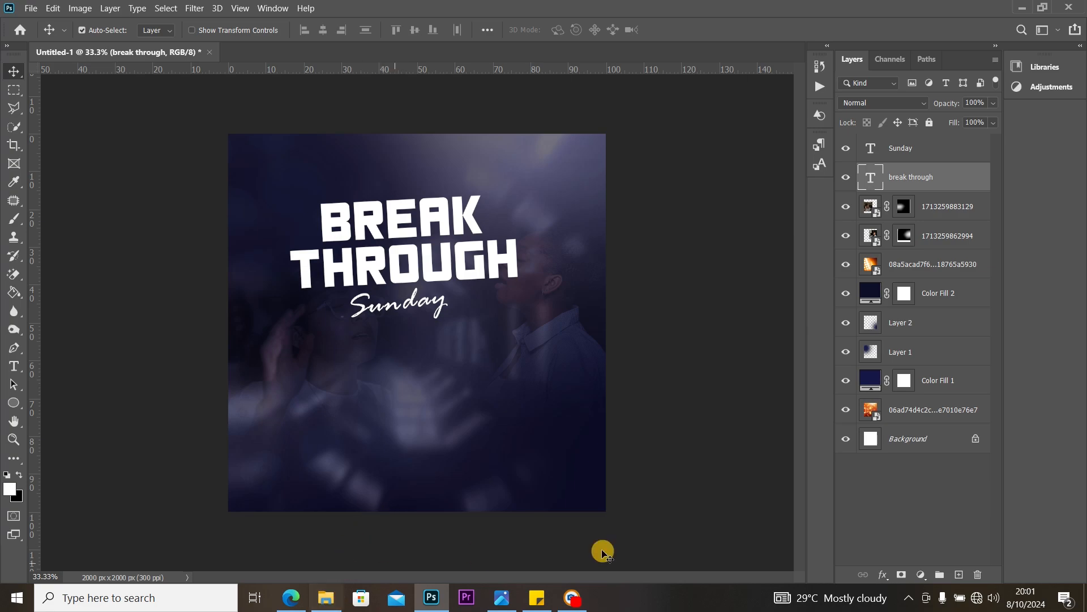
click(326, 598)
click(476, 195)
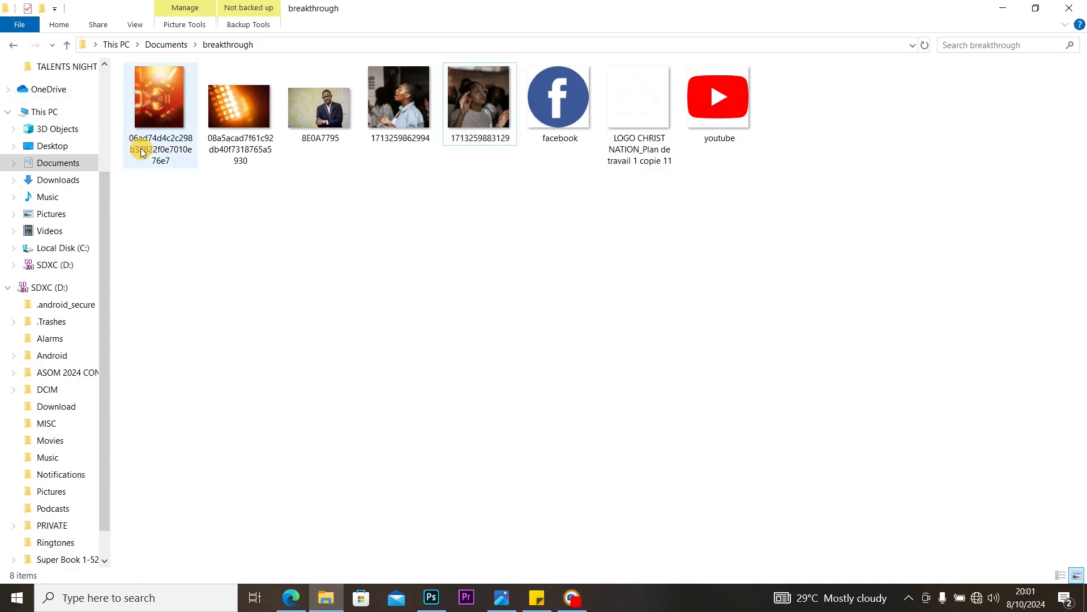
drag(158, 84, 402, 297)
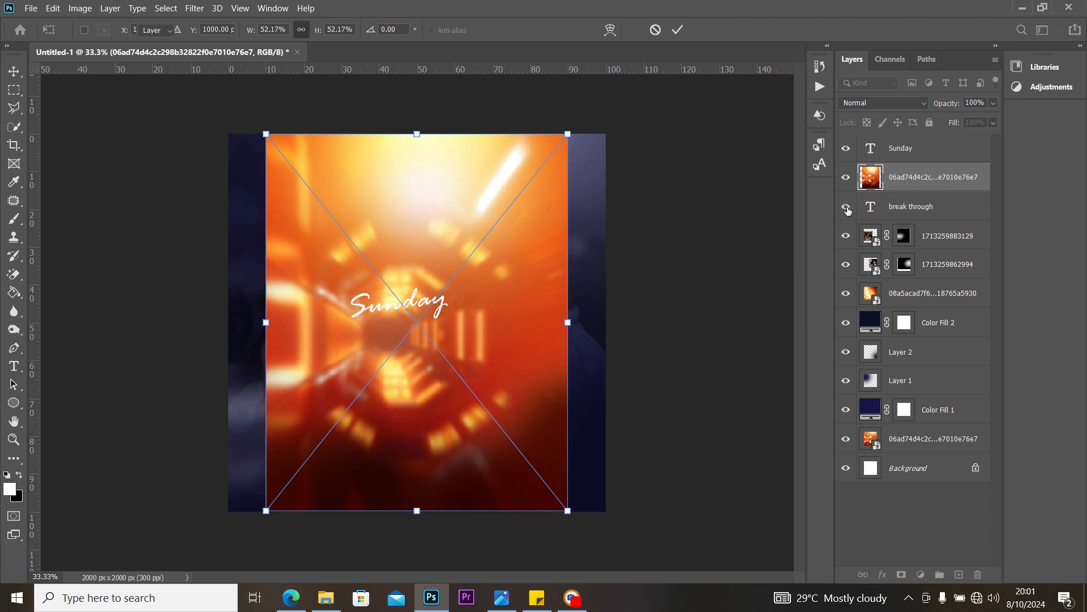
key(Return)
Step: Clip the orange lights image to the "break through" text layer
click(957, 208)
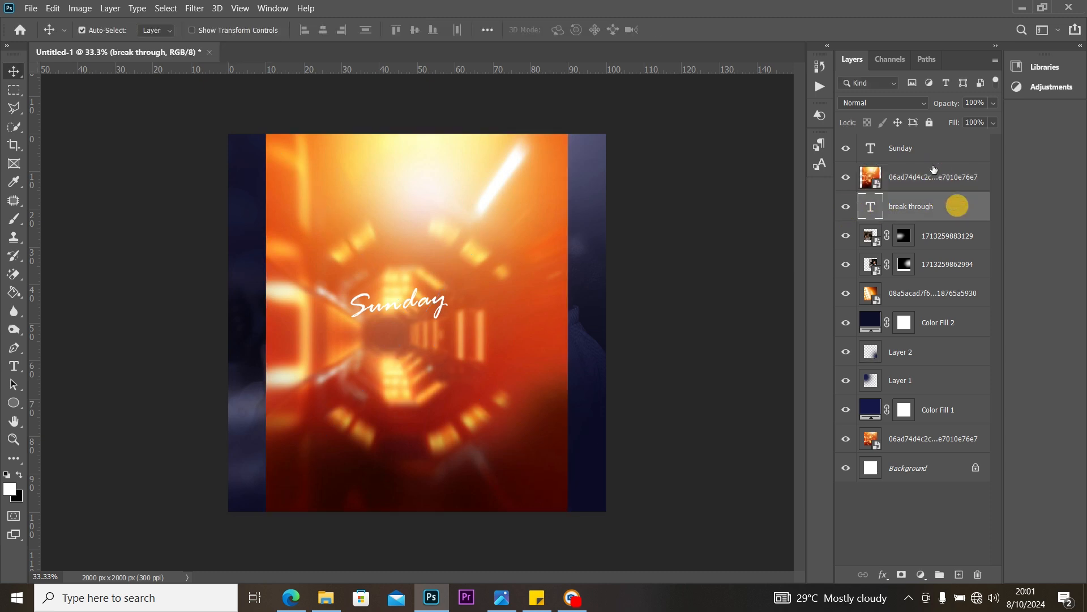
click(938, 179)
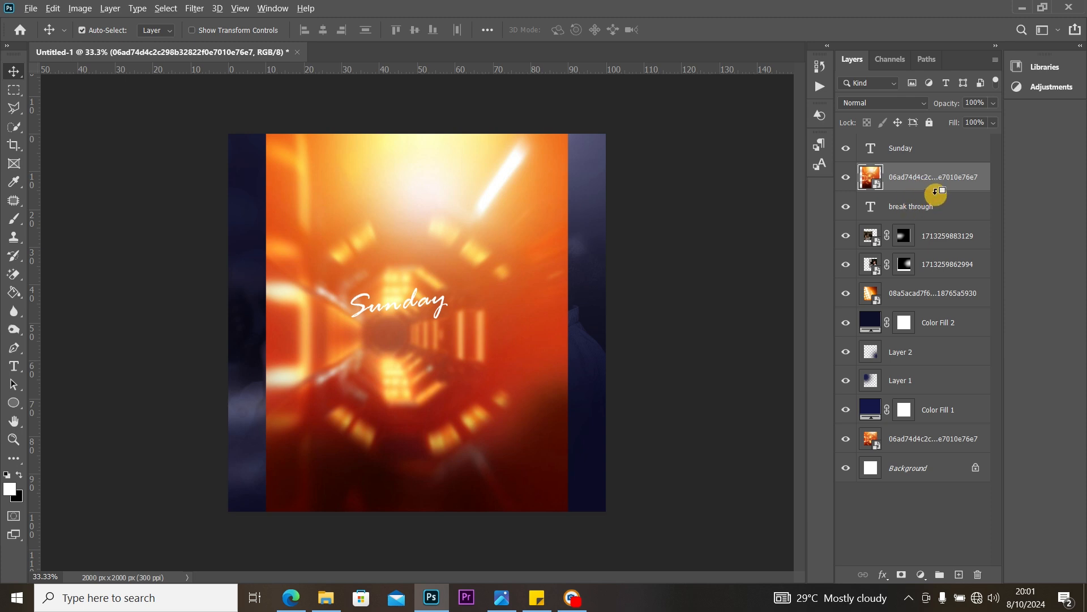
alt+click(935, 191)
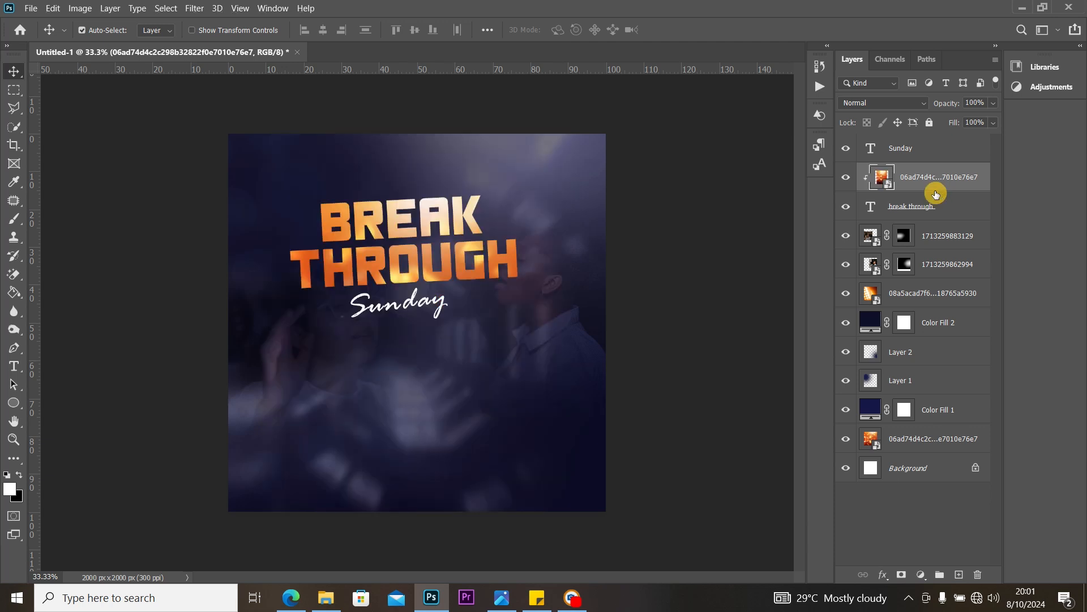
Step: Enlarge the clipped orange image to about 144% and shift it right so its bright yellow area fills the title's middle
key(ctrl+t)
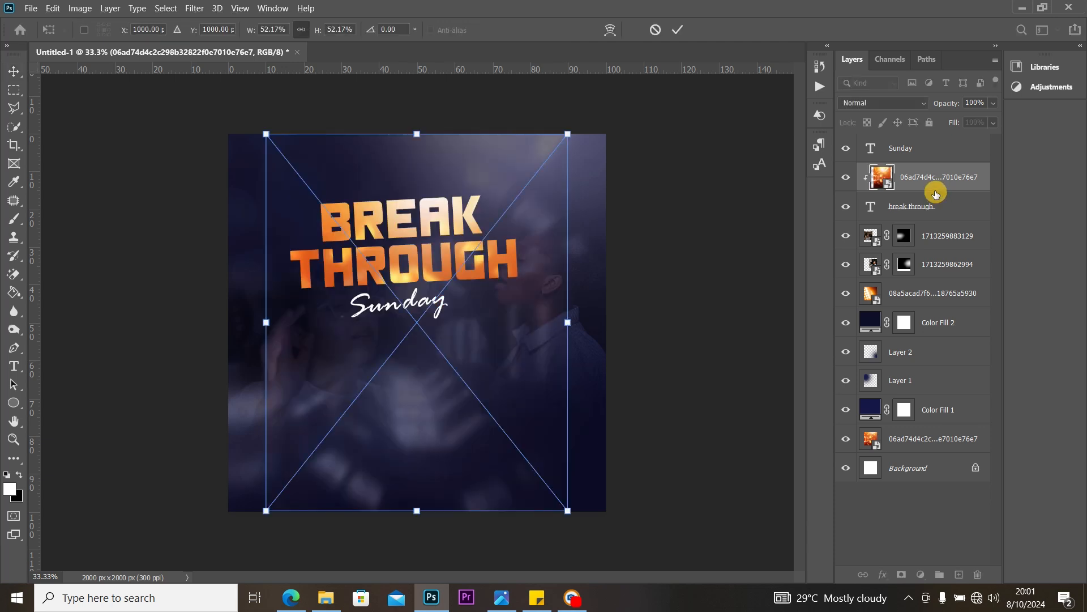
drag(568, 326, 909, 230)
drag(677, 310, 494, 316)
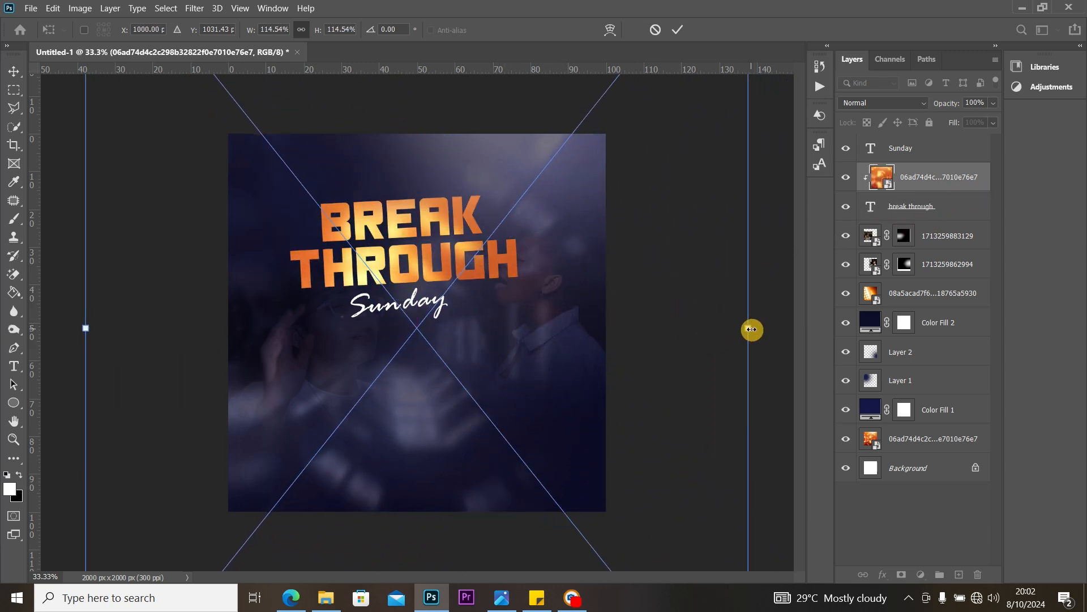
drag(752, 329, 701, 327)
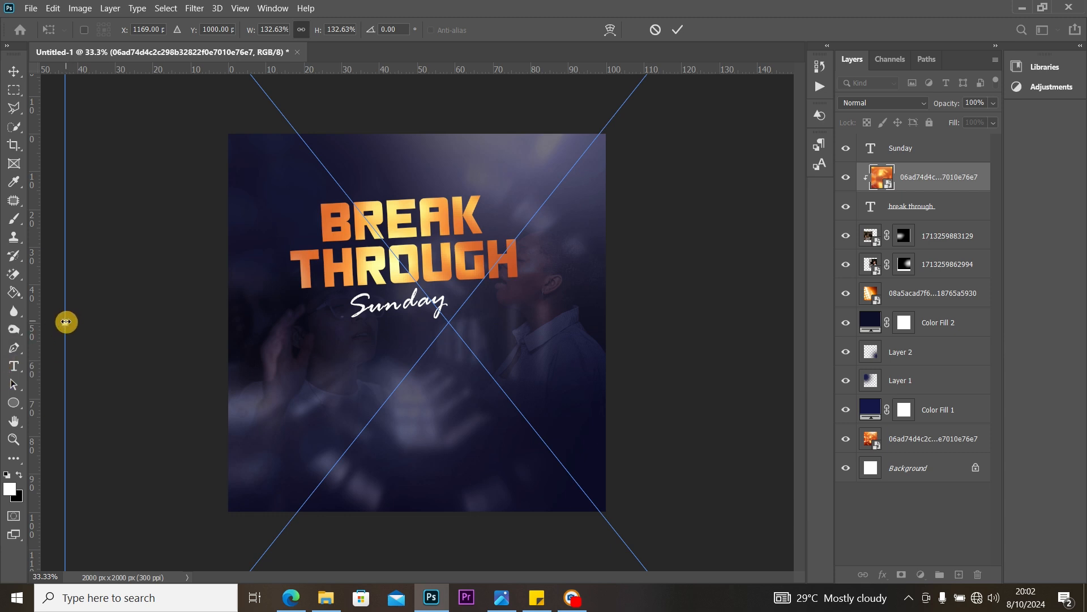
drag(66, 321, 35, 297)
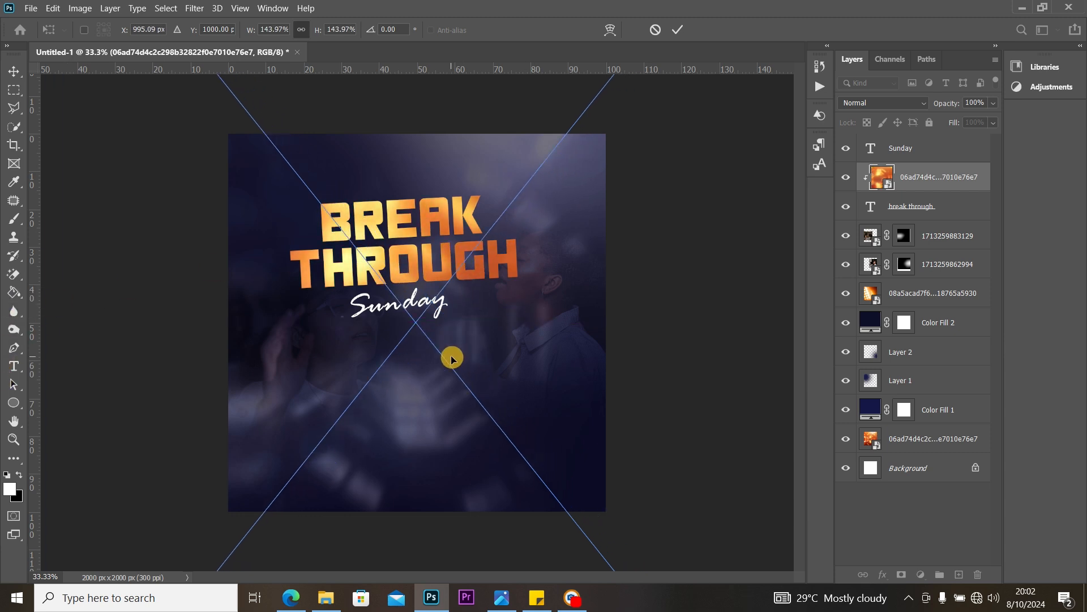
drag(451, 358, 479, 357)
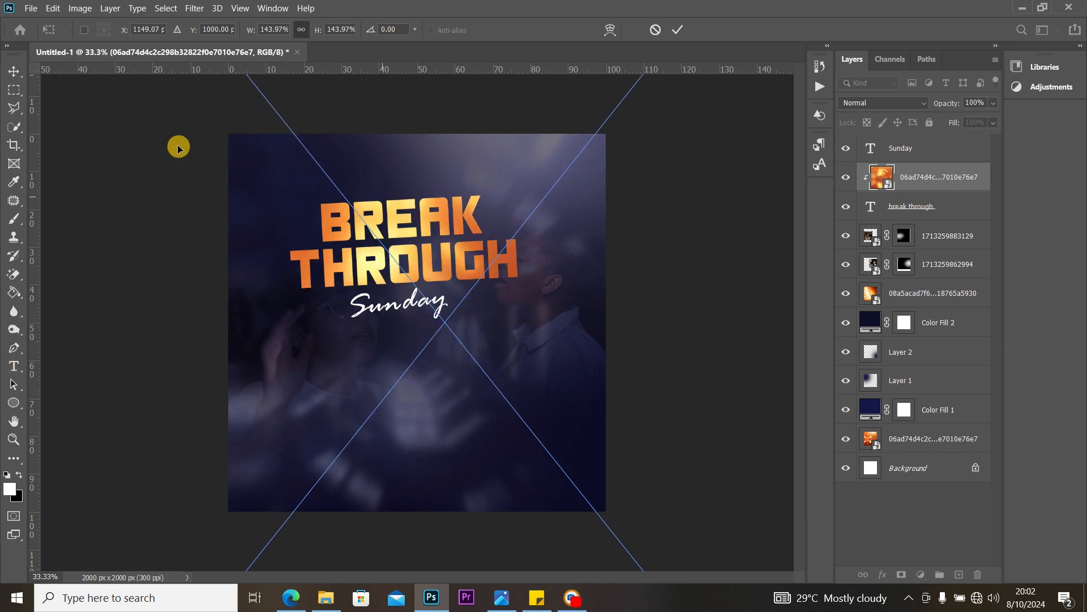
click(13, 70)
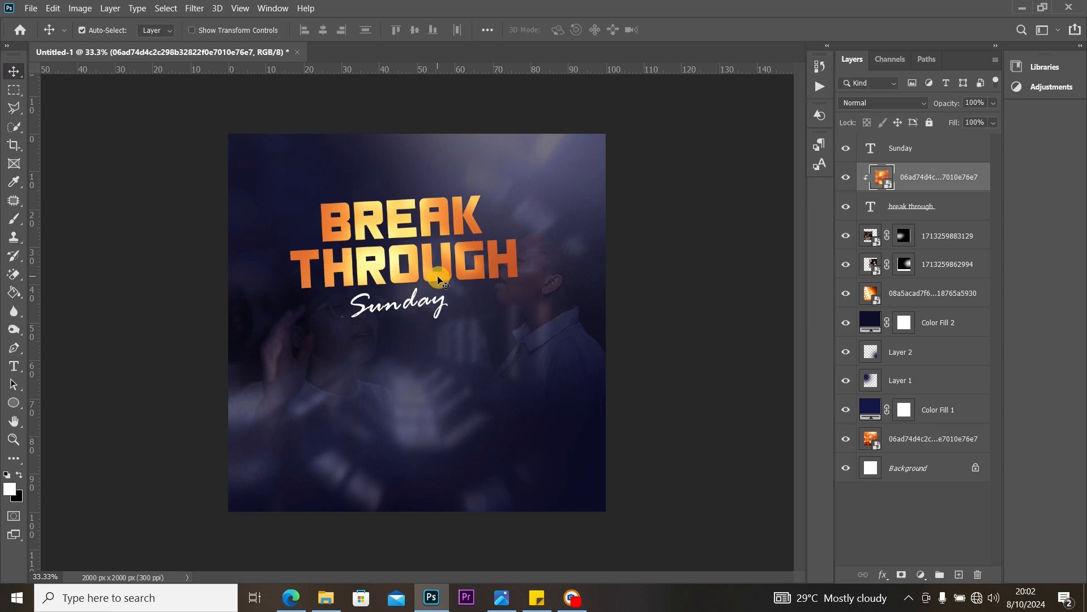
Step: Add a yellow #fffc0b Solid Color fill layer above the orange image and clip it to the title
click(921, 579)
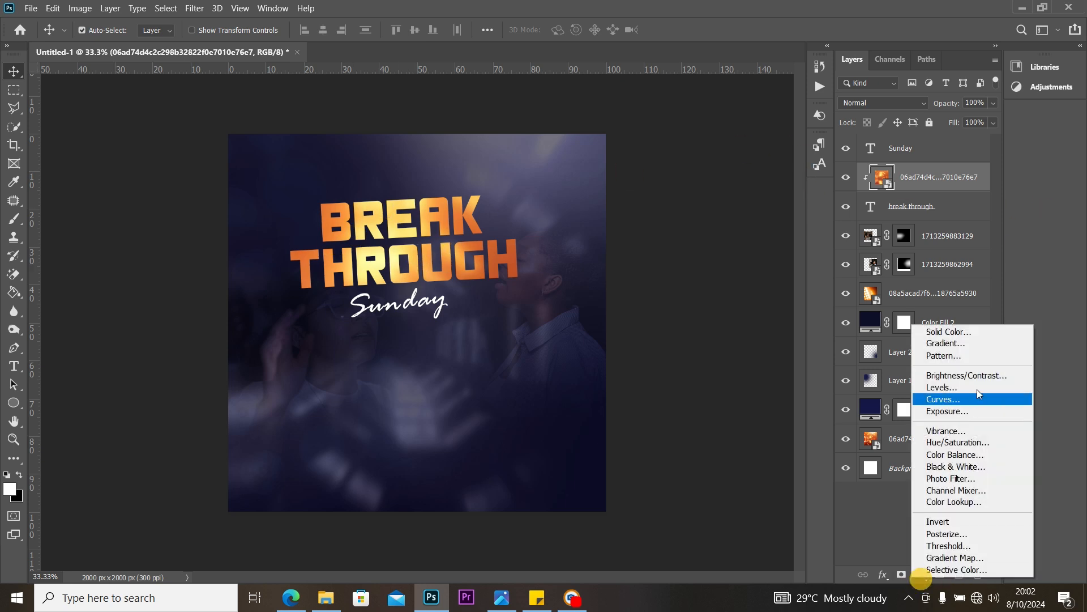
click(978, 334)
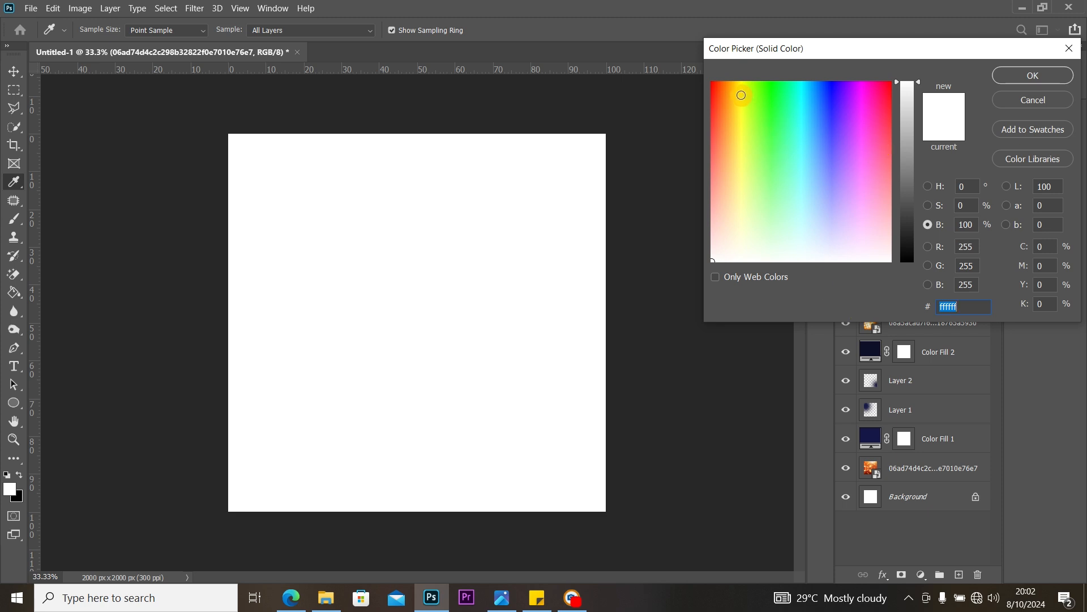
click(742, 89)
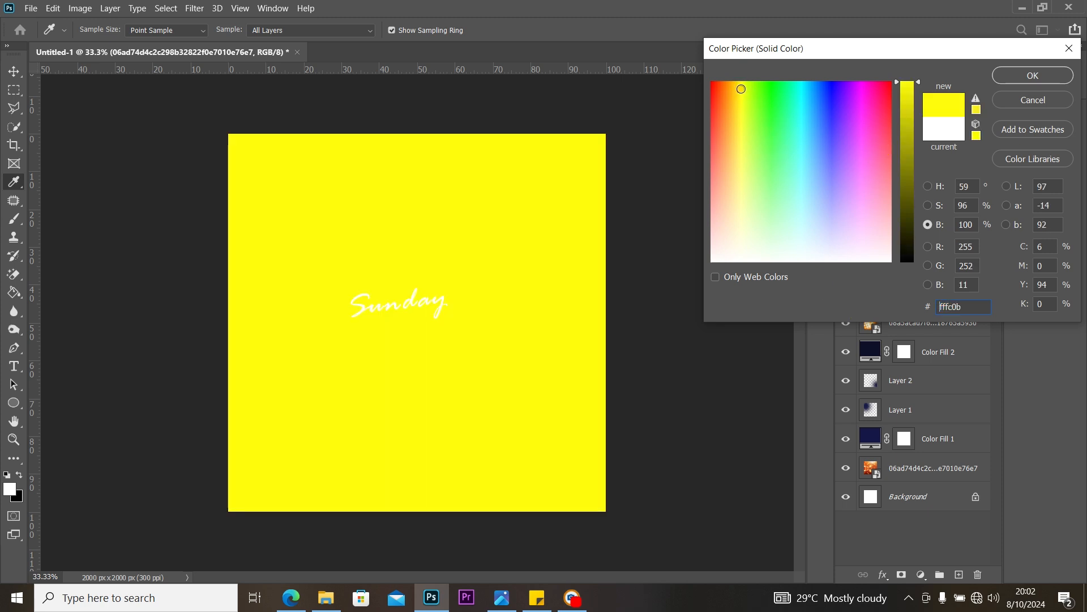
click(1020, 75)
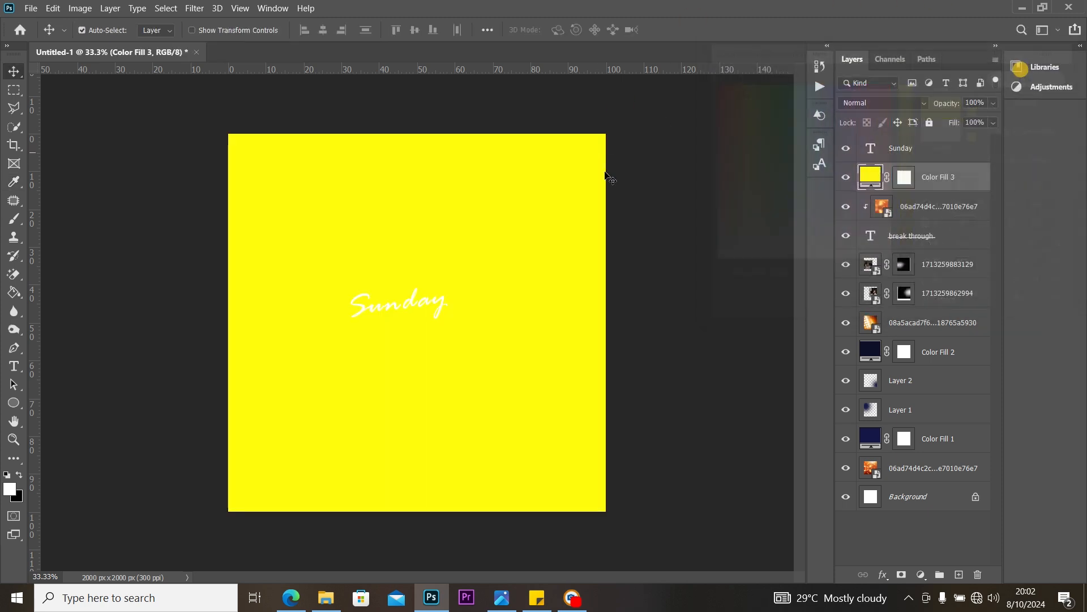
alt+click(939, 190)
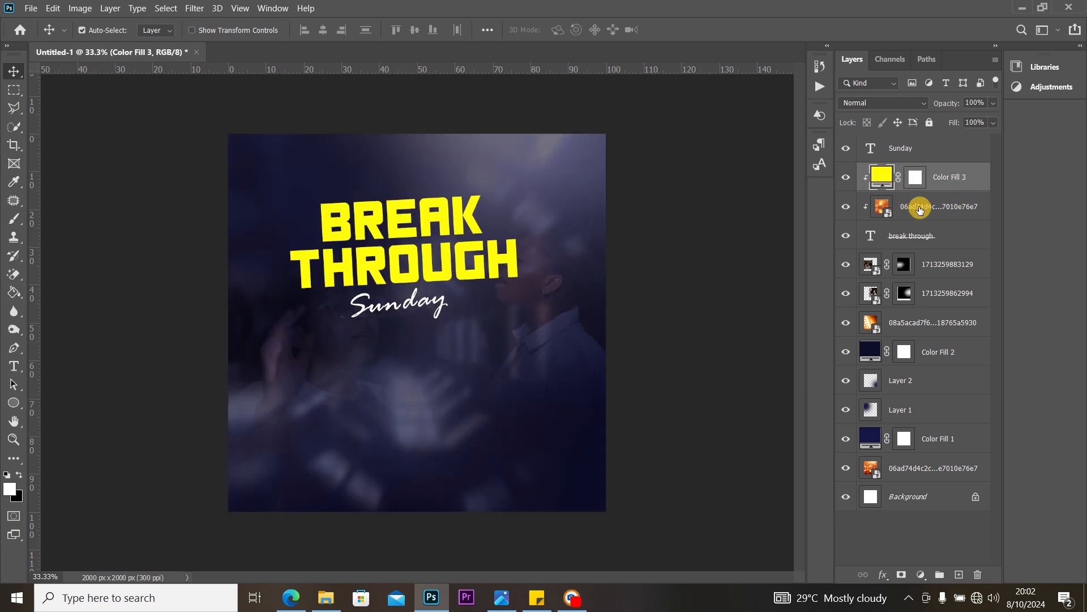
Step: Set the blend mode of the clipped yellow Color Fill 3 layer to Color
click(940, 207)
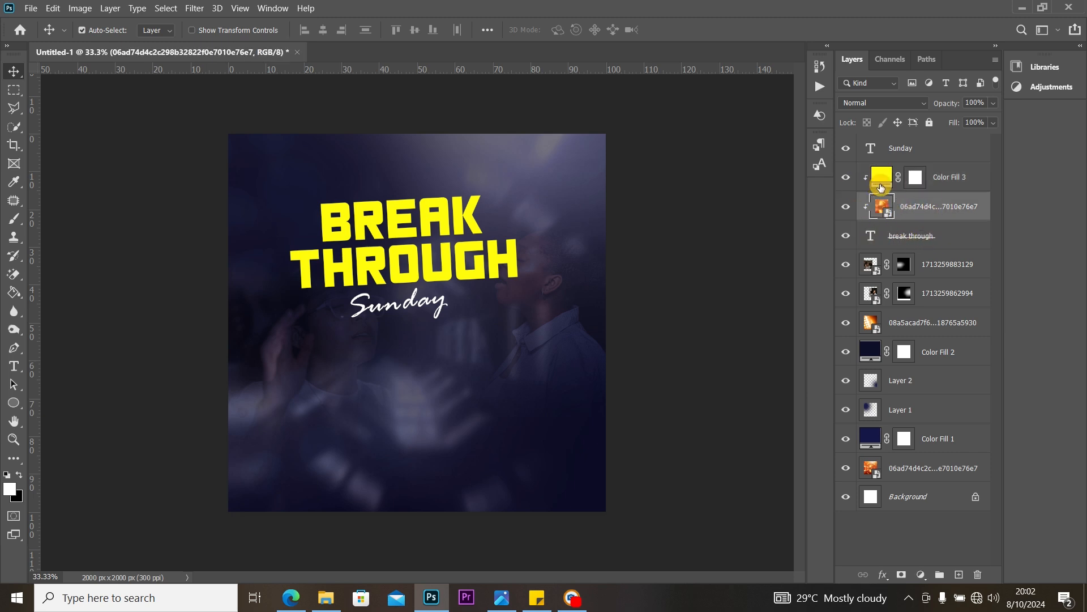
click(952, 173)
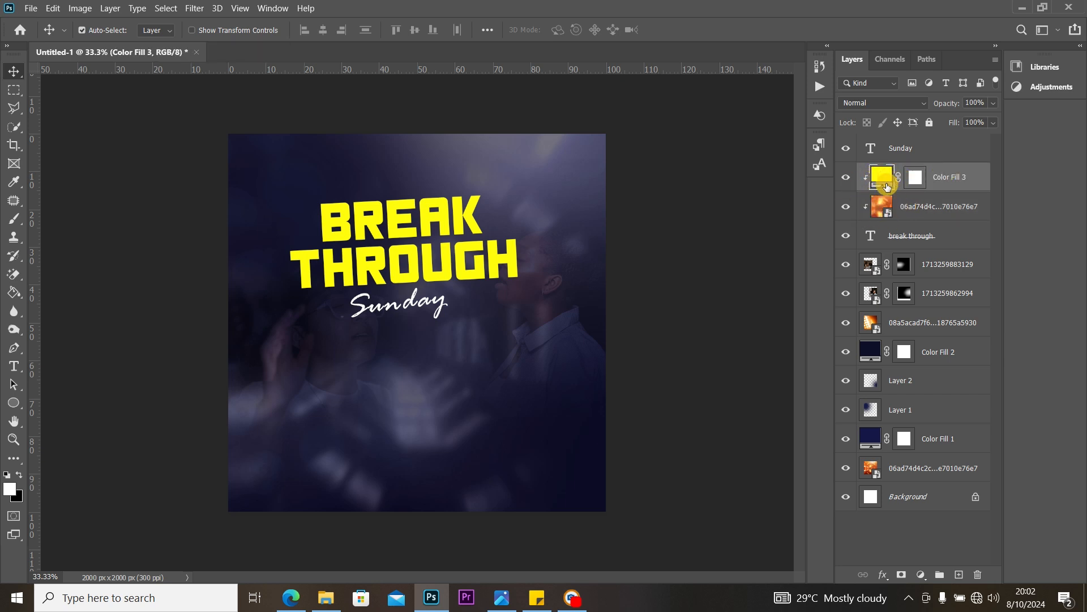
click(958, 176)
click(883, 102)
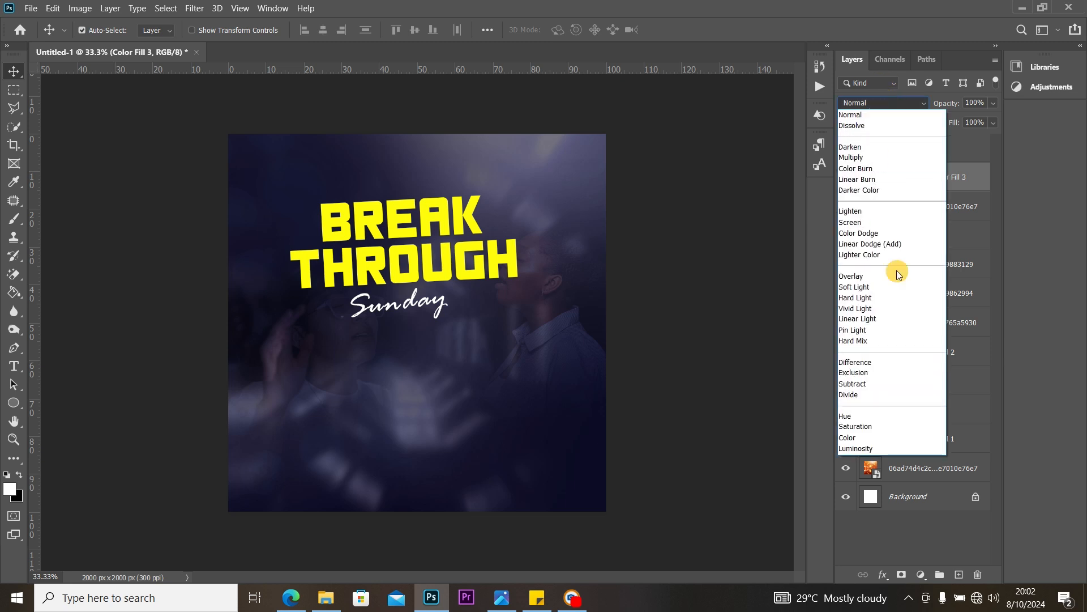
click(870, 441)
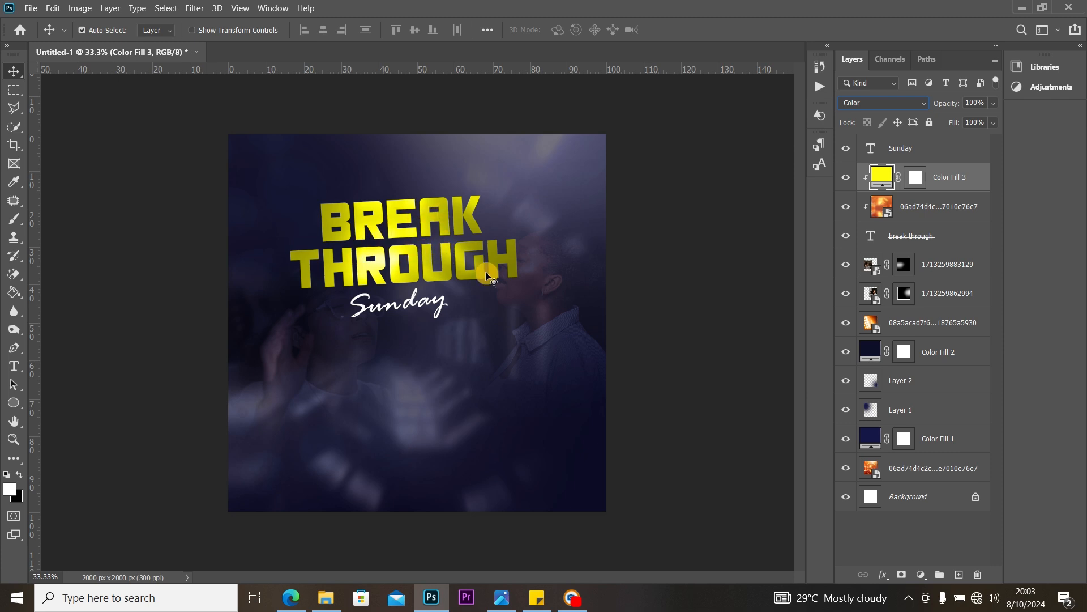
Step: Shift the orange image clipped to the title left and down so its bright area falls on the title's left side
click(881, 207)
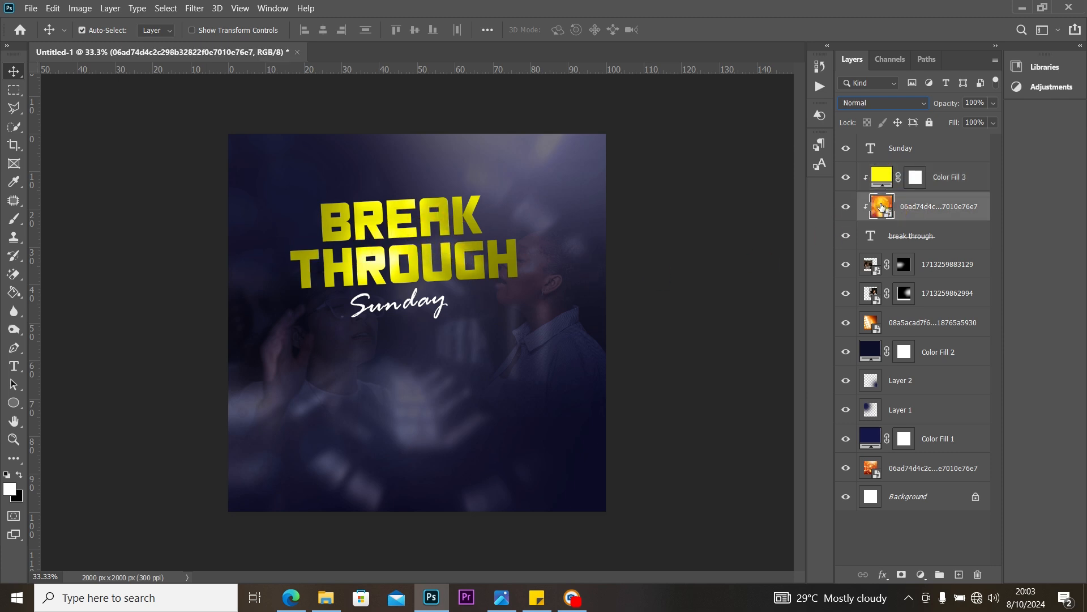
key(ctrl+t)
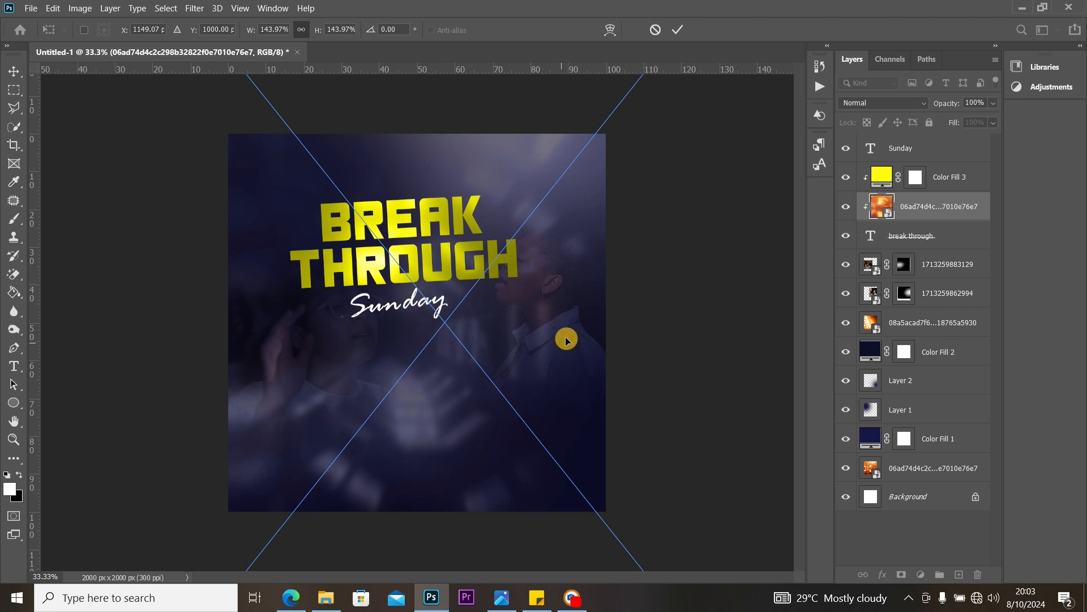
drag(572, 337, 483, 376)
Step: Nudge the "Sunday" text slightly to the right beneath the title
click(14, 71)
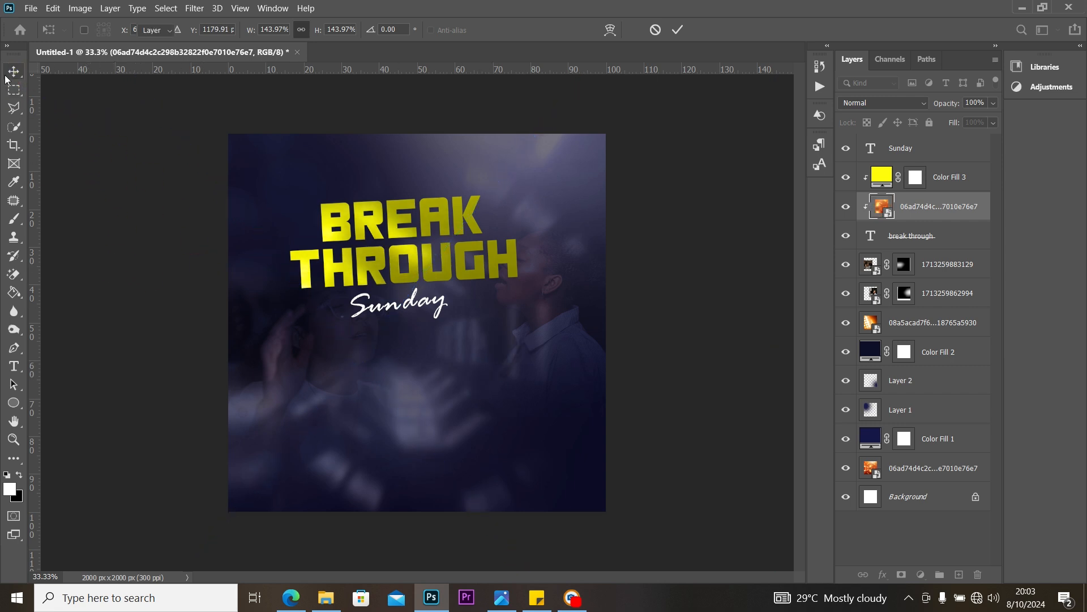
click(417, 309)
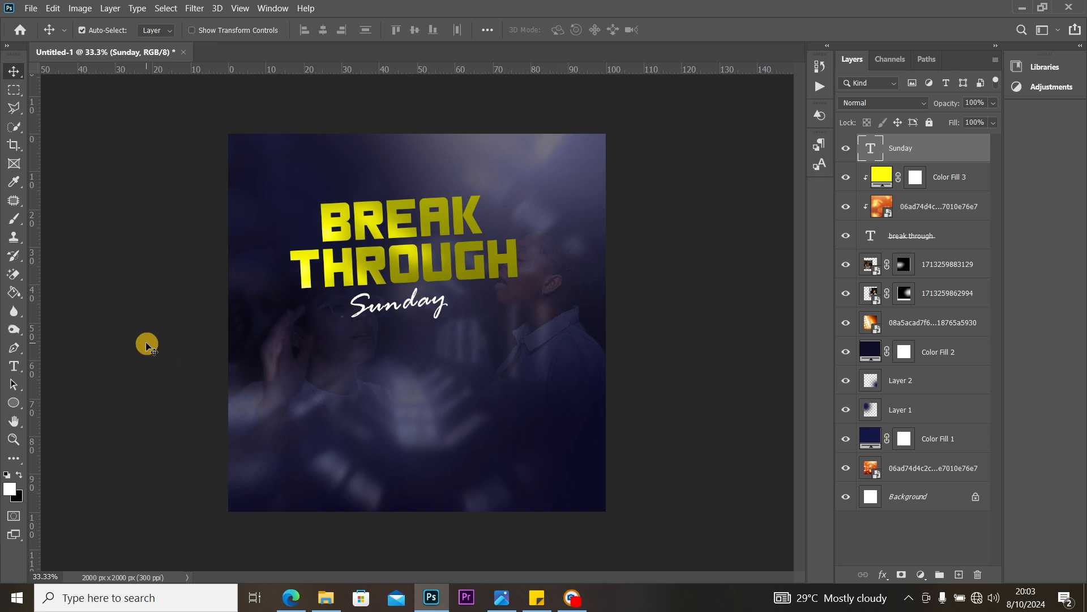
mouse_move(406, 308)
mouse_down()
mouse_move(418, 308)
mouse_move(409, 307)
mouse_up()
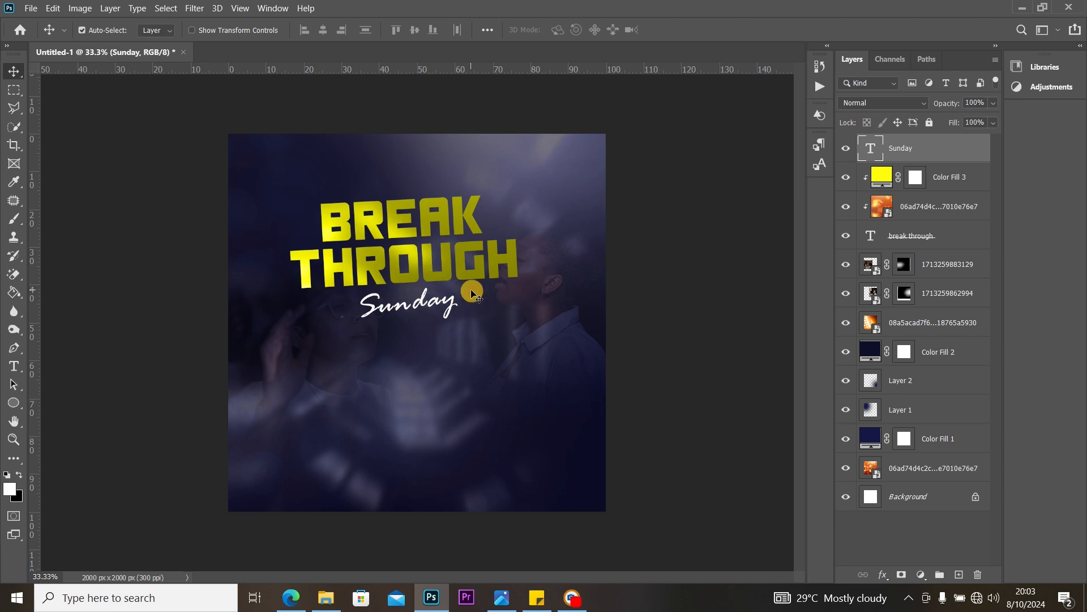
Step: Draw a thin white rectangle about 1108 x 15 px just below the "Sunday" text
drag(13, 402, 64, 407)
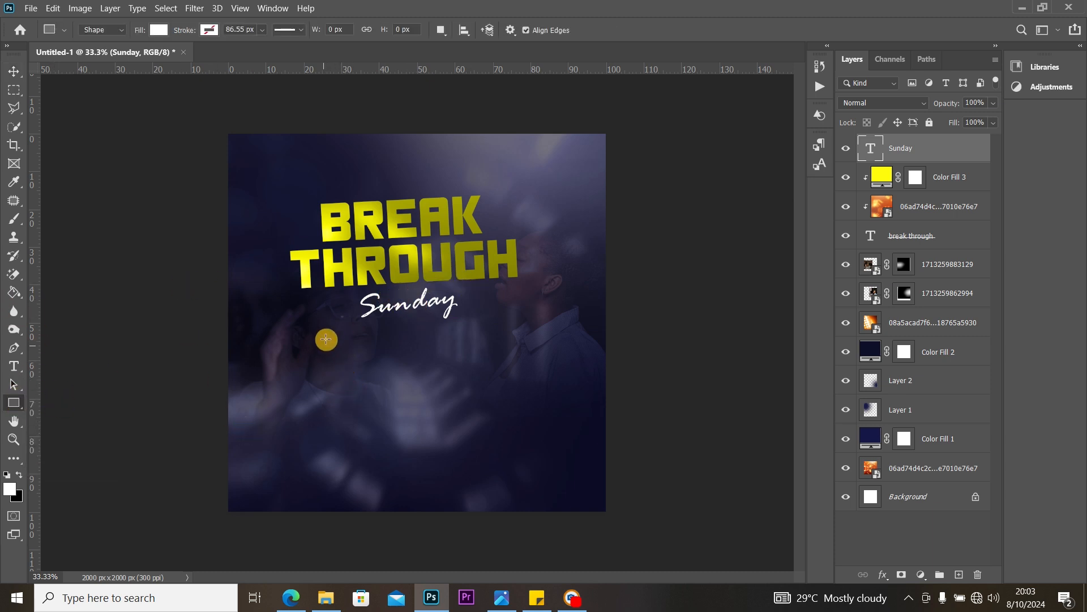
drag(327, 334, 536, 335)
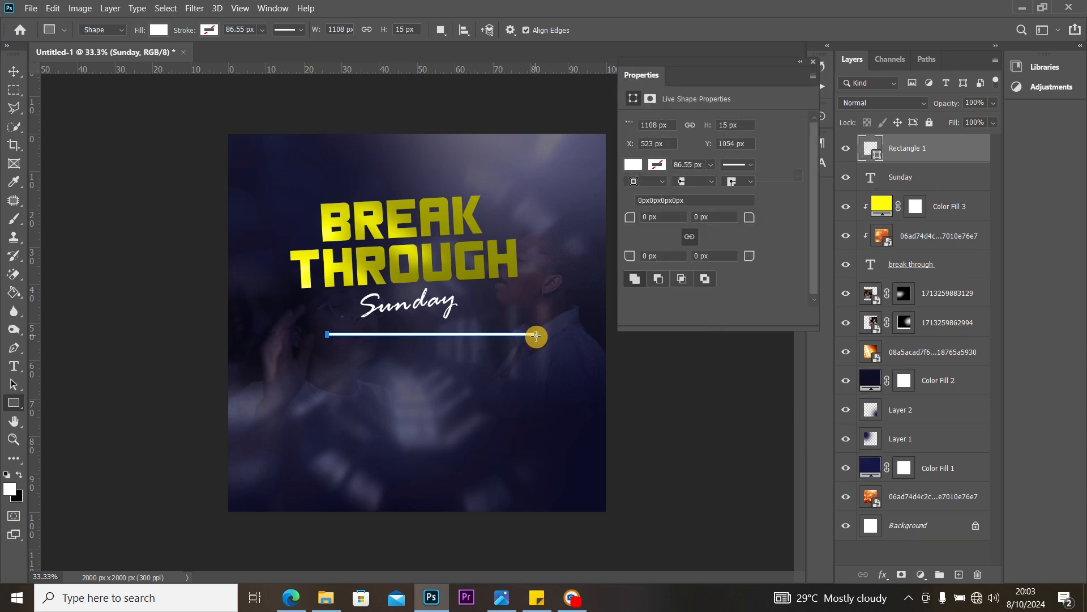
click(817, 64)
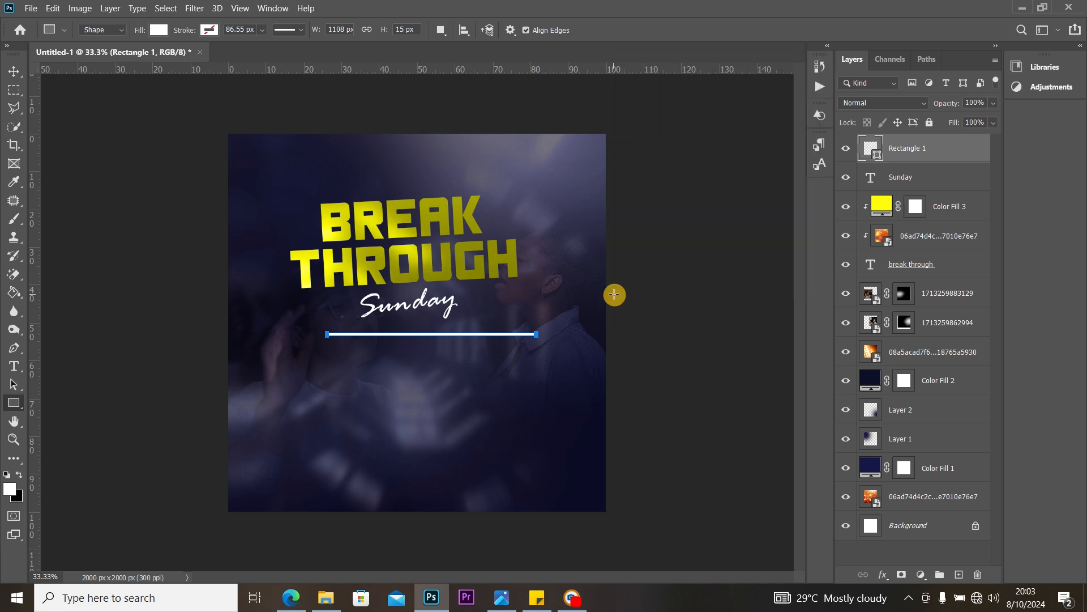
Step: Rotate the white line to about -3.73° and move it up so it runs across the "Sunday" text
key(ctrl+t)
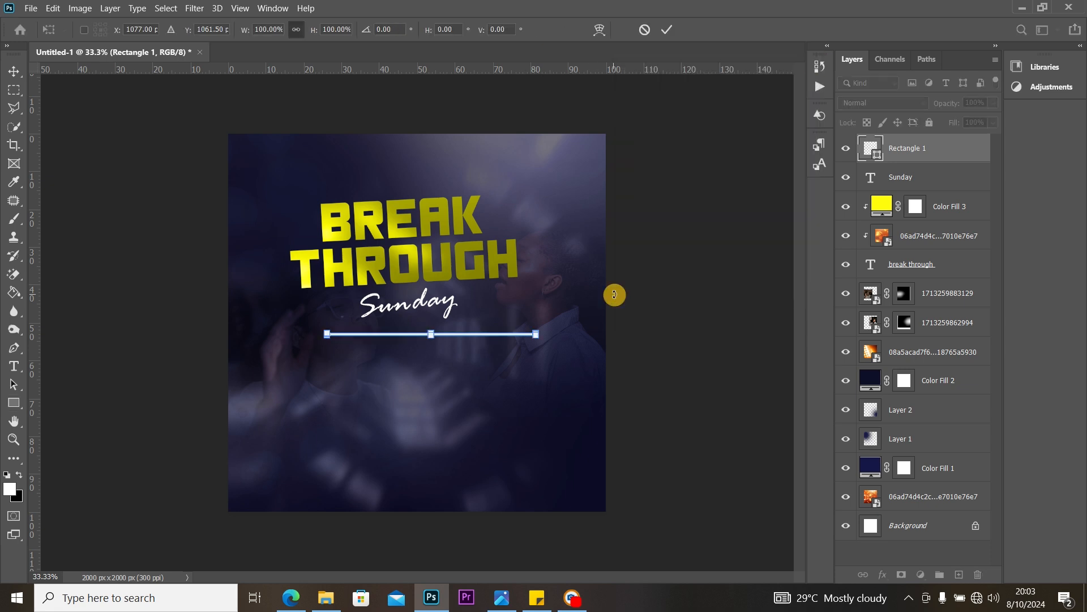
drag(562, 350, 561, 342)
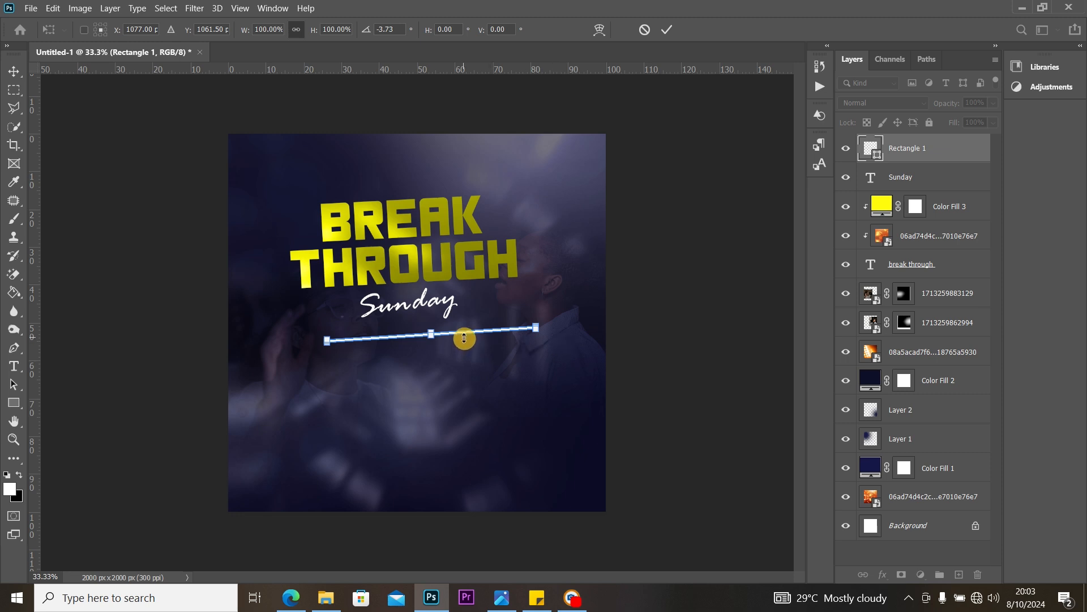
drag(465, 334, 452, 302)
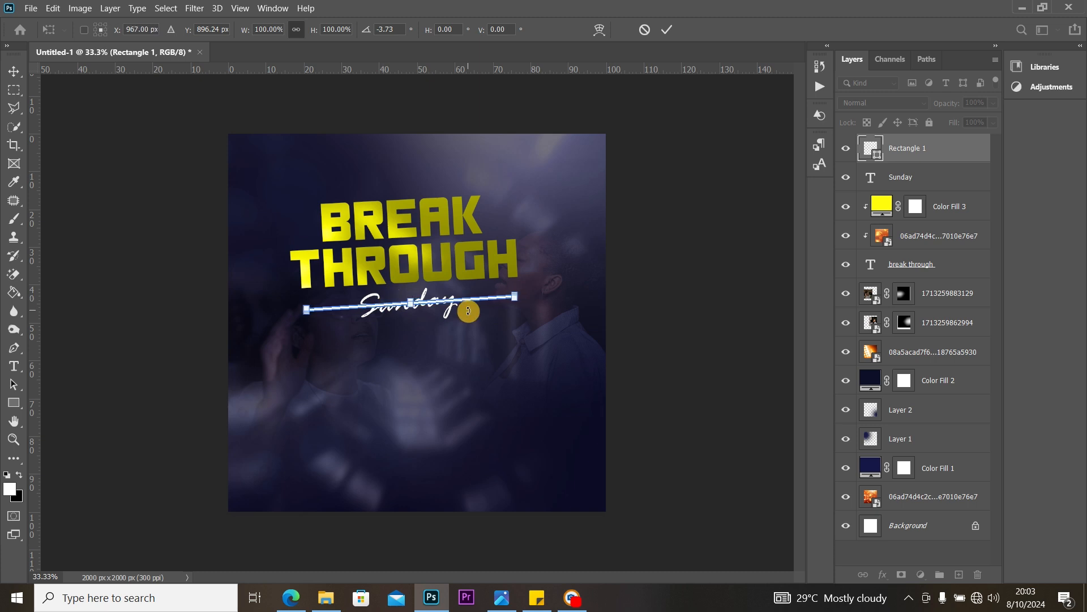
click(14, 70)
click(711, 242)
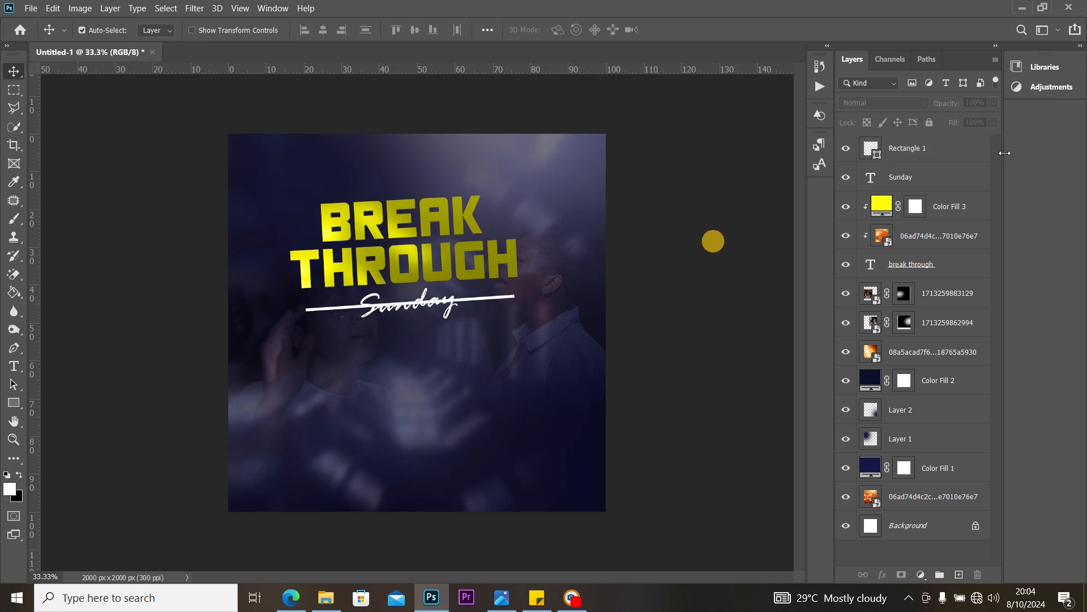
Step: Add a layer mask to the white line and paint out its middle behind "Sunday" with a 250 px black brush
click(967, 143)
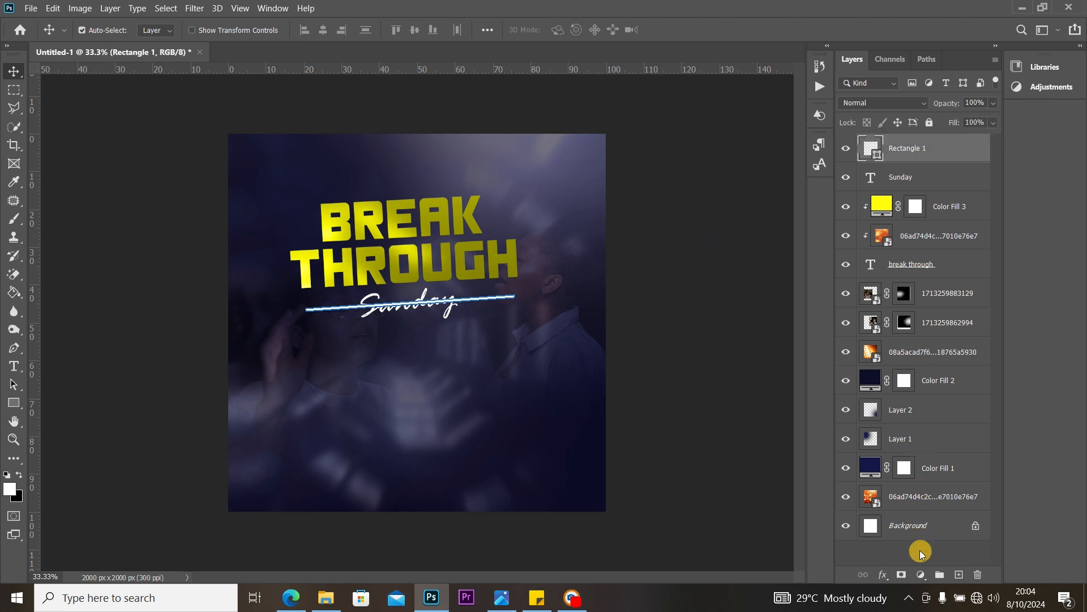
click(902, 575)
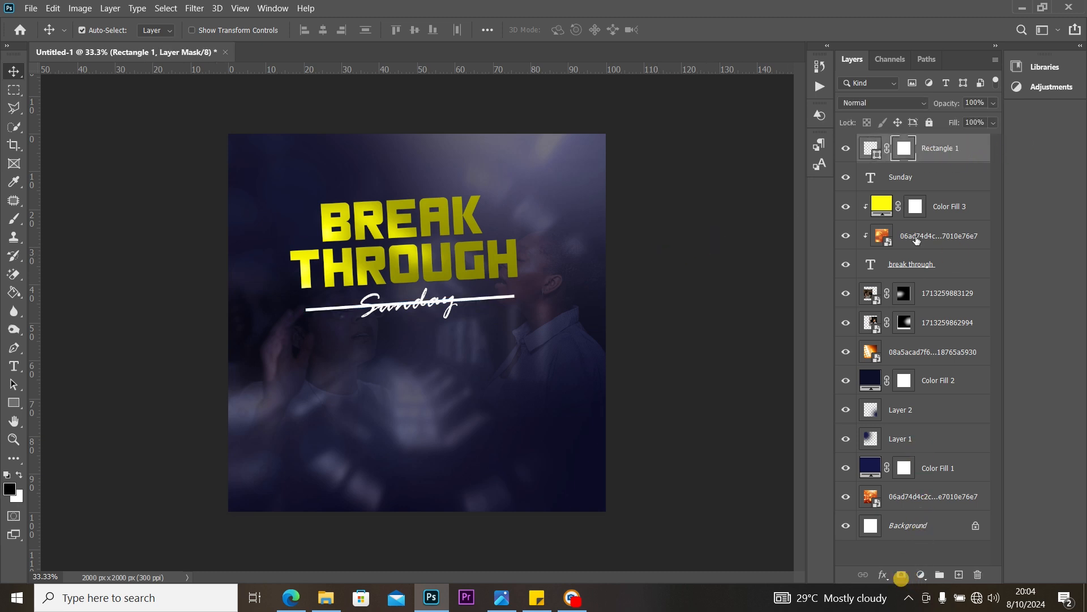
click(16, 225)
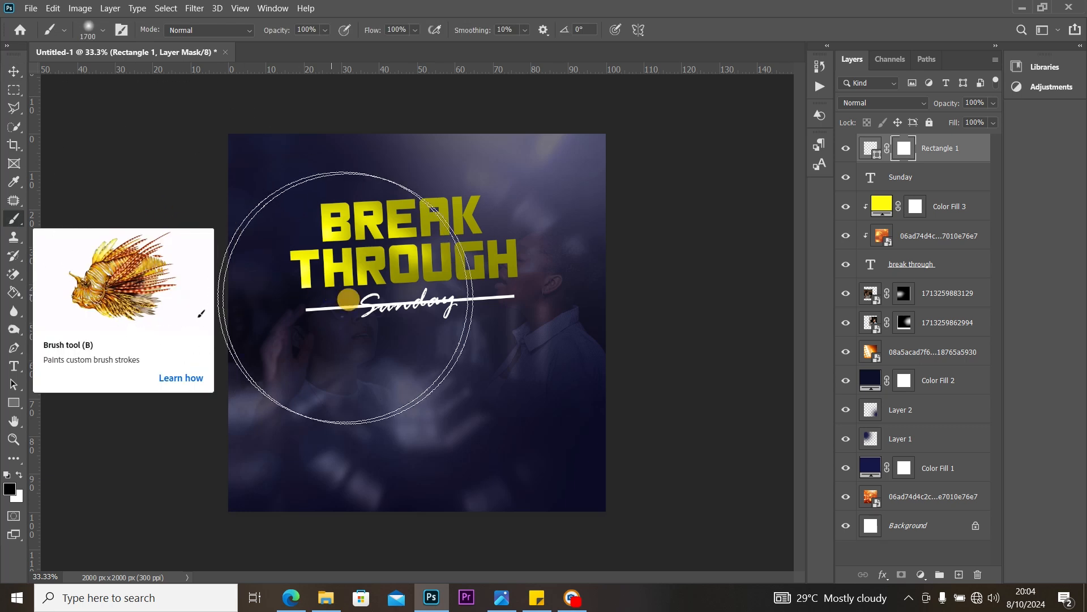
key(bracketleft)
key(bracketleft)
key(bracketleft)
key(bracketleft)
key(bracketleft)
key(bracketleft)
key(bracketleft)
key(bracketleft)
key(bracketleft)
key(bracketleft)
key(bracketleft)
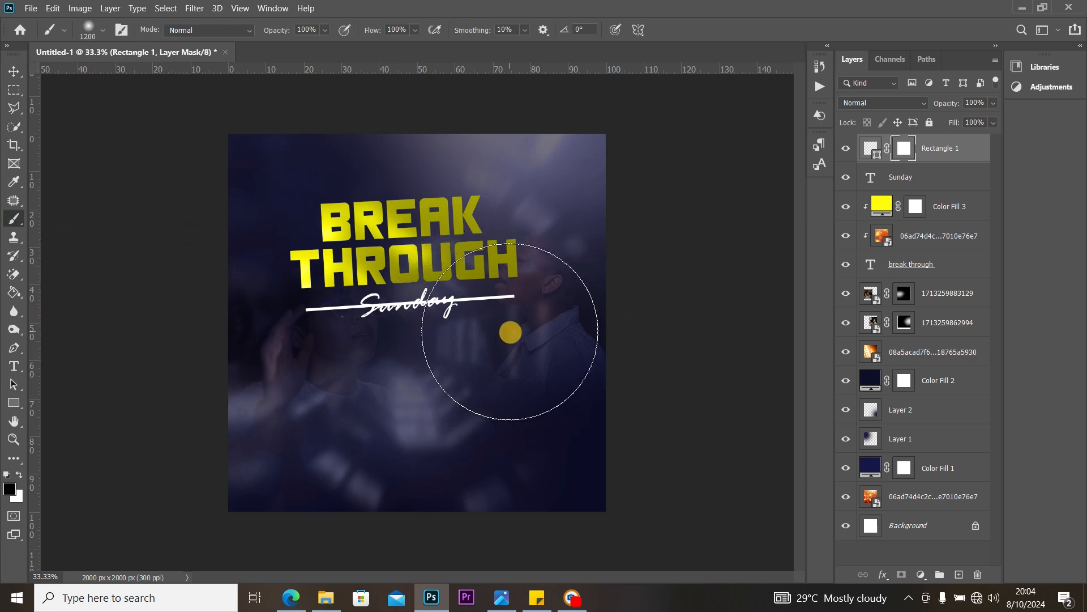
key(bracketleft)
key(bracketleft)
key(bracketleft)
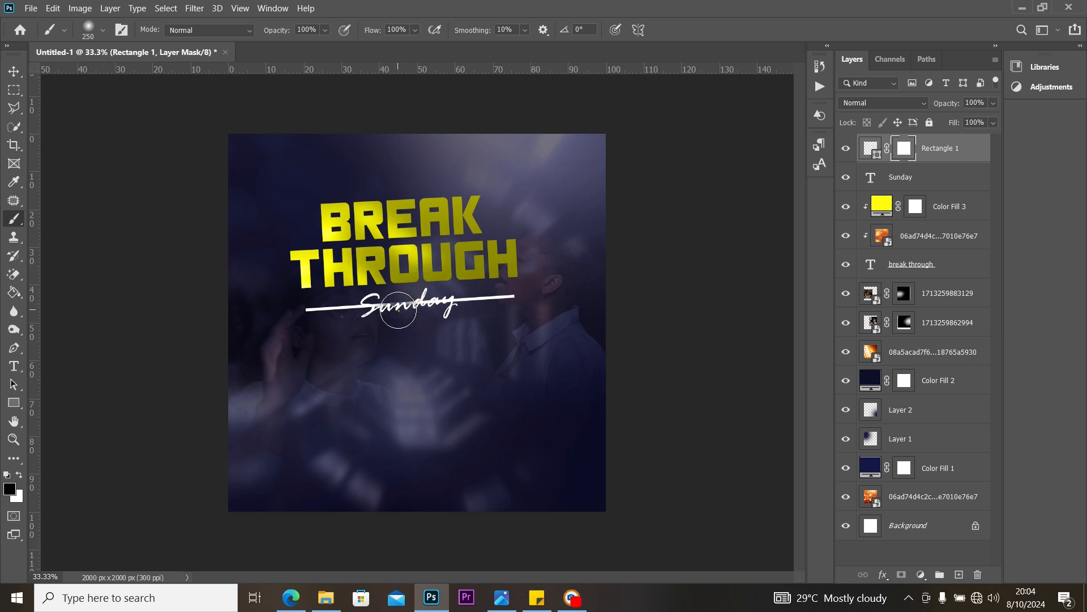
mouse_move(385, 309)
mouse_down()
mouse_move(415, 296)
mouse_move(374, 304)
mouse_move(426, 311)
mouse_move(435, 296)
mouse_move(441, 304)
mouse_move(375, 307)
mouse_move(386, 295)
mouse_move(431, 295)
mouse_move(439, 307)
mouse_move(432, 292)
mouse_move(442, 309)
mouse_move(442, 293)
mouse_move(376, 308)
mouse_move(372, 299)
mouse_move(439, 302)
mouse_up()
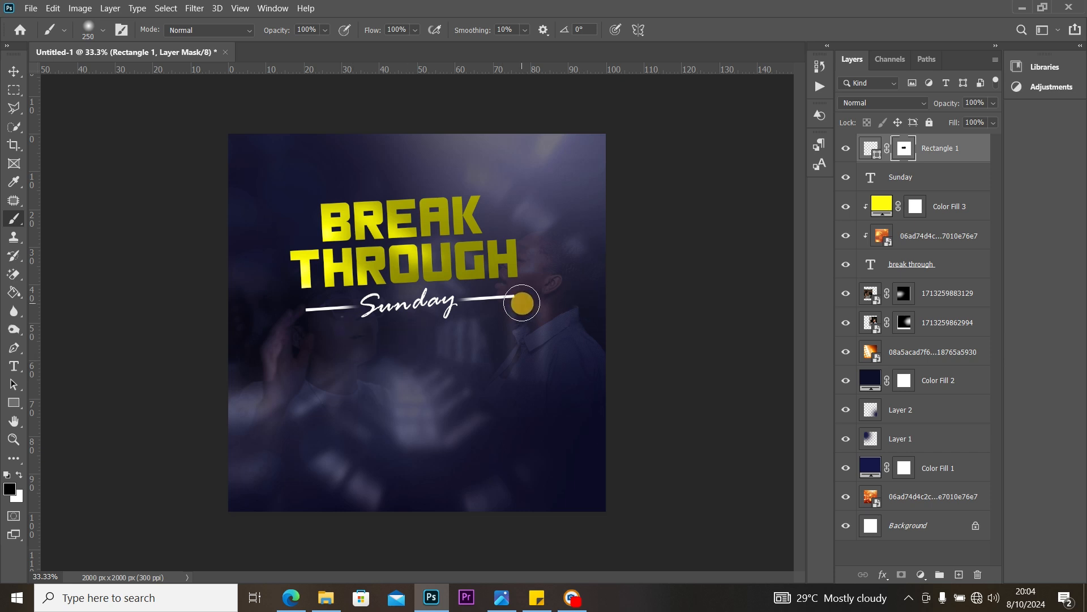
Step: Fade both outer ends of the white line by painting black on its layer mask
drag(521, 301, 523, 296)
mouse_move(260, 331)
mouse_down()
mouse_move(287, 305)
mouse_move(298, 310)
mouse_move(286, 314)
mouse_up()
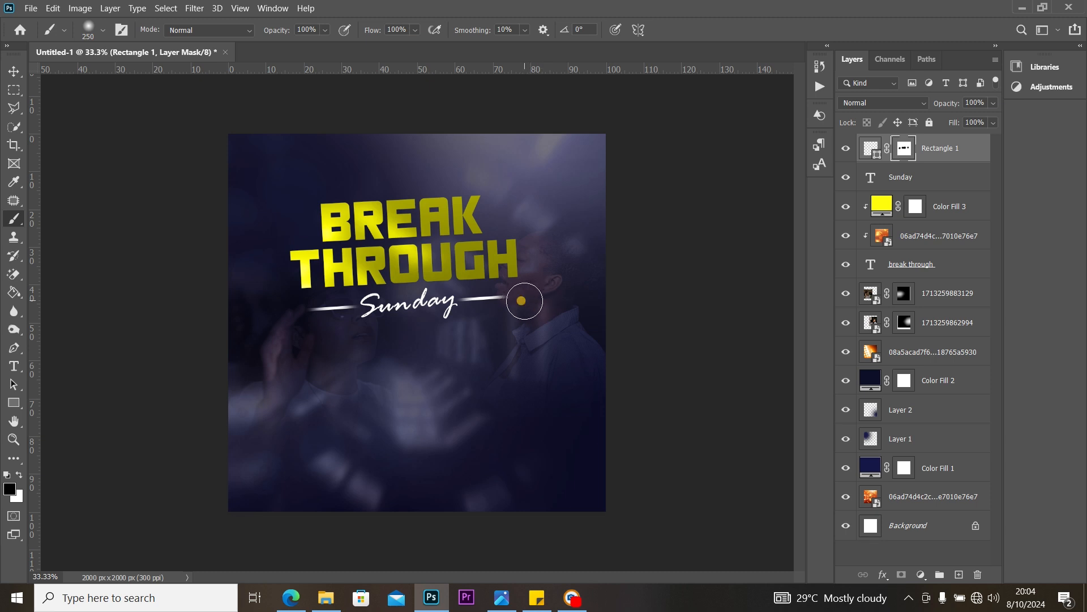
click(14, 72)
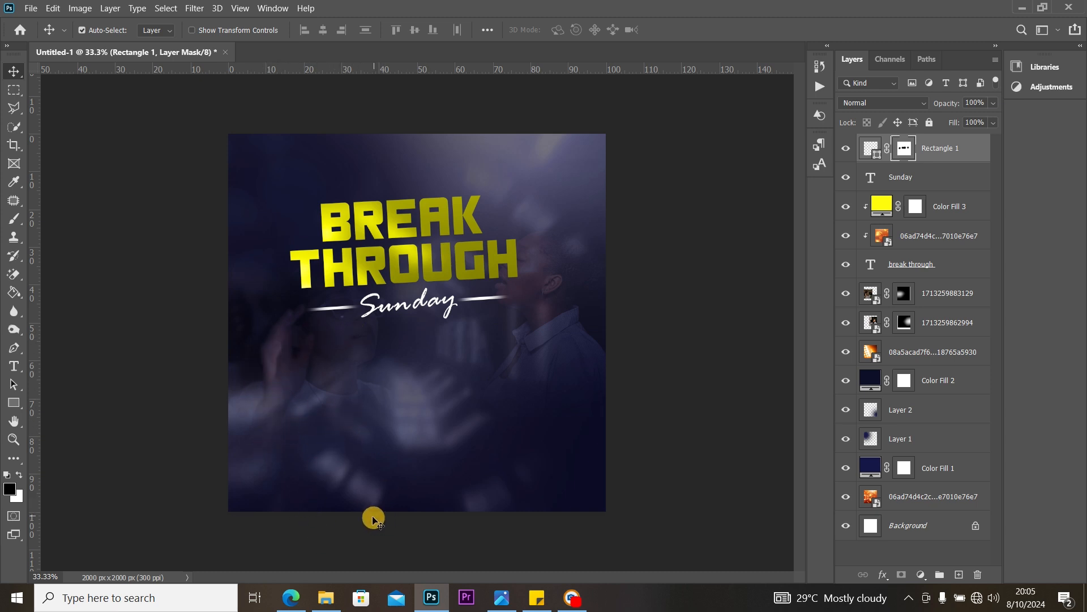
Step: Open 8E0A7795 from the breakthrough folder as its own document and mask out its background using Select Subject
click(327, 597)
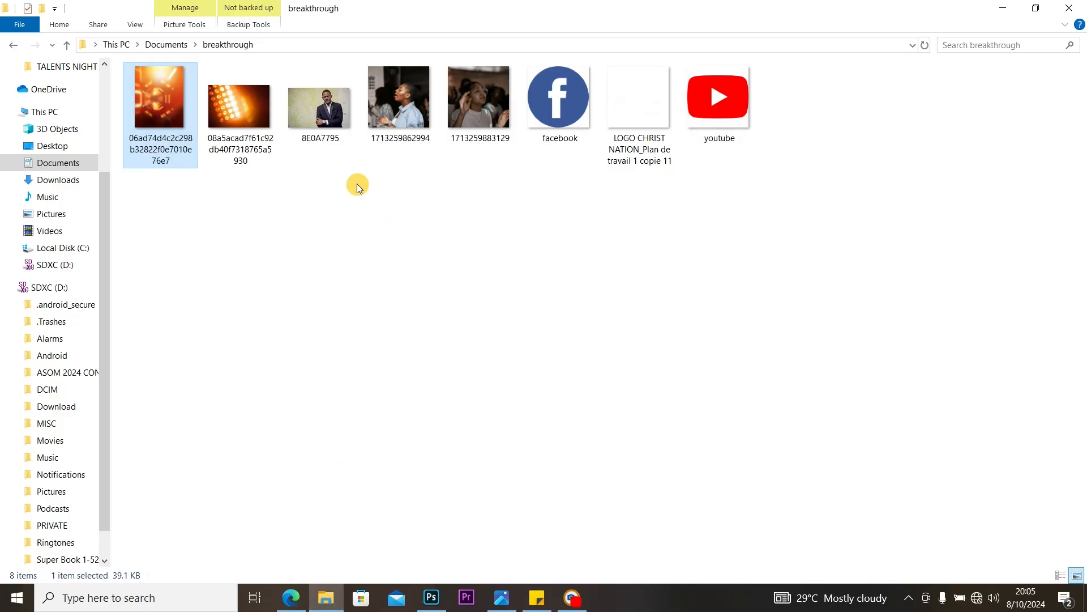
drag(319, 113, 366, 54)
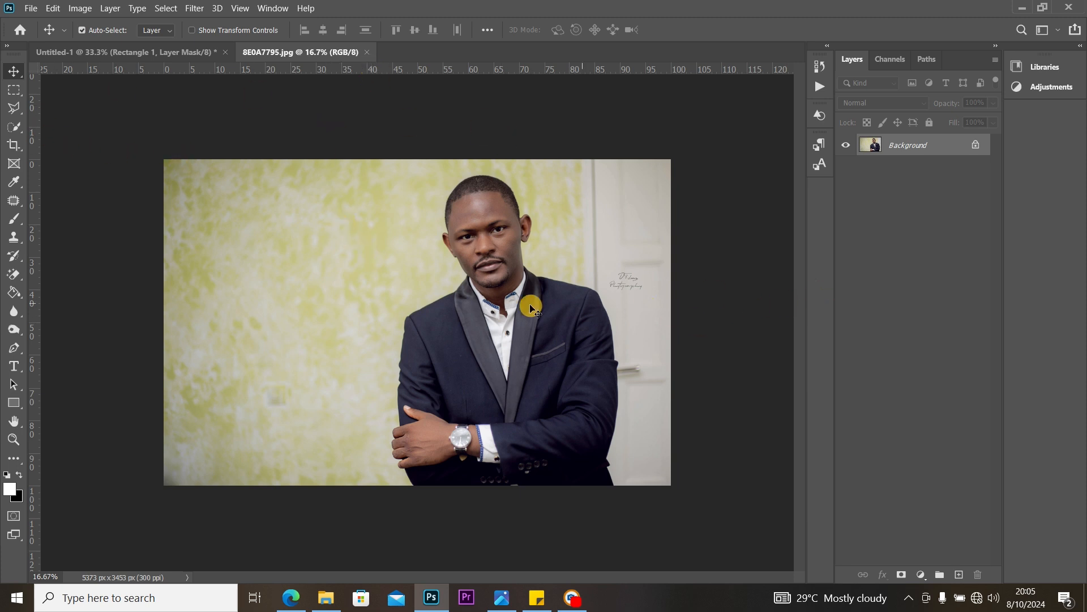
click(166, 8)
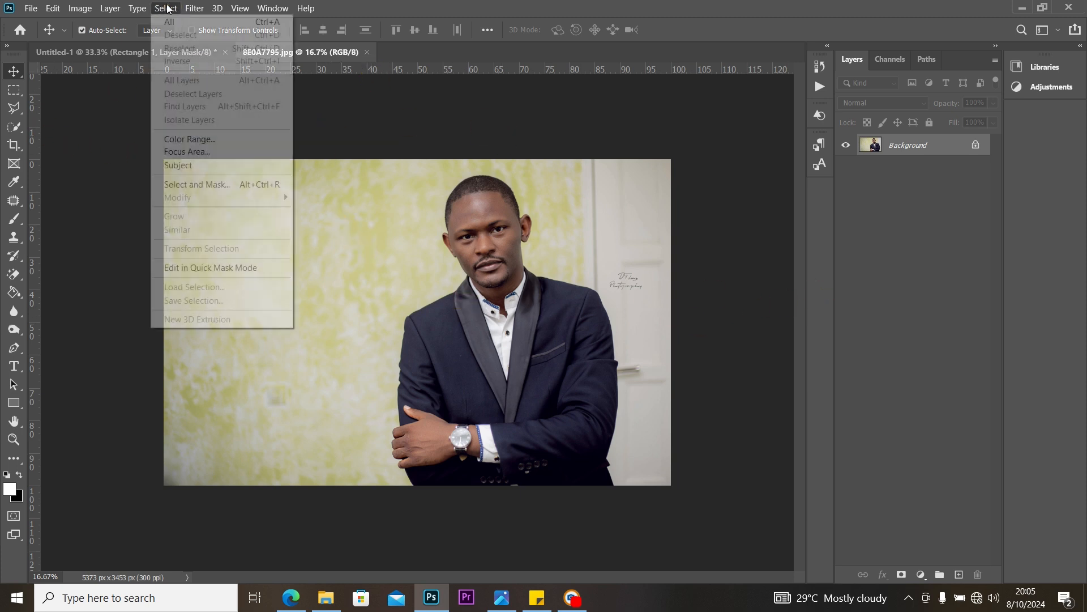
click(199, 166)
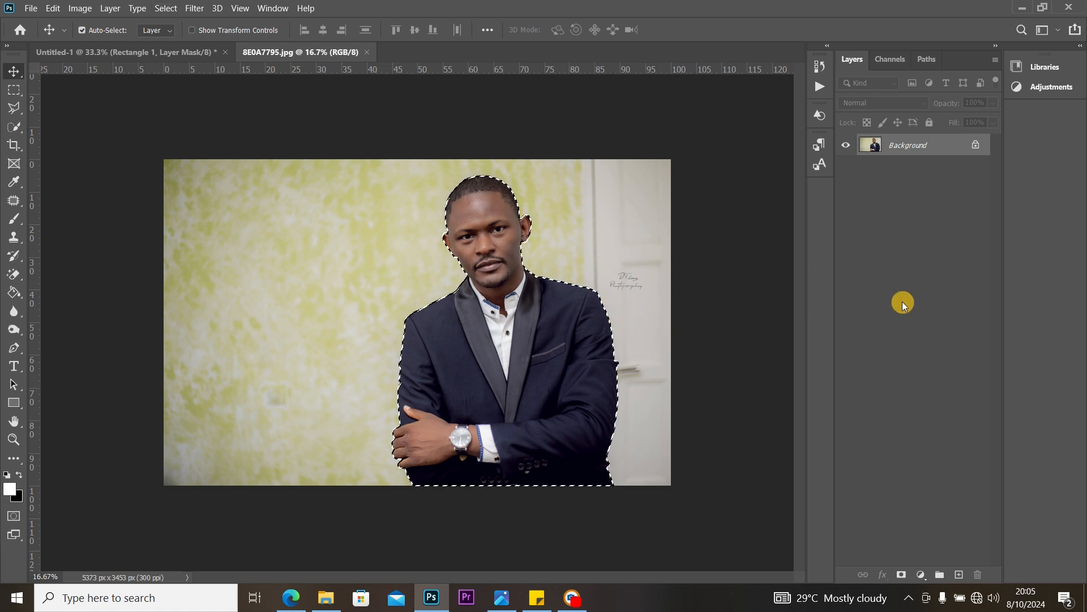
click(902, 574)
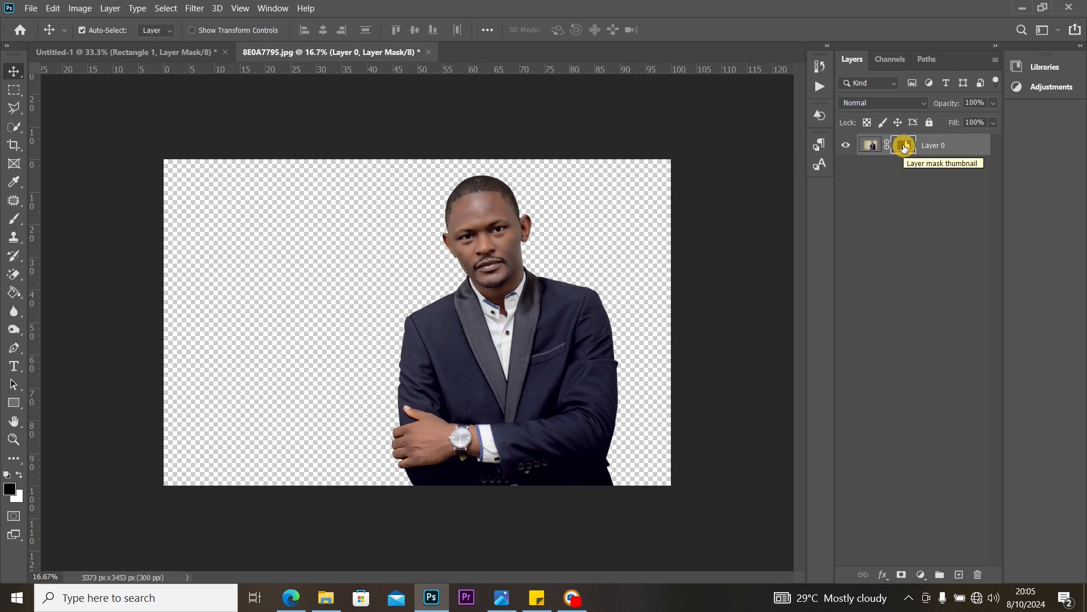
Step: Load the layer mask as a selection and copy the man from the photo onto a new layer
ctrl+click(904, 146)
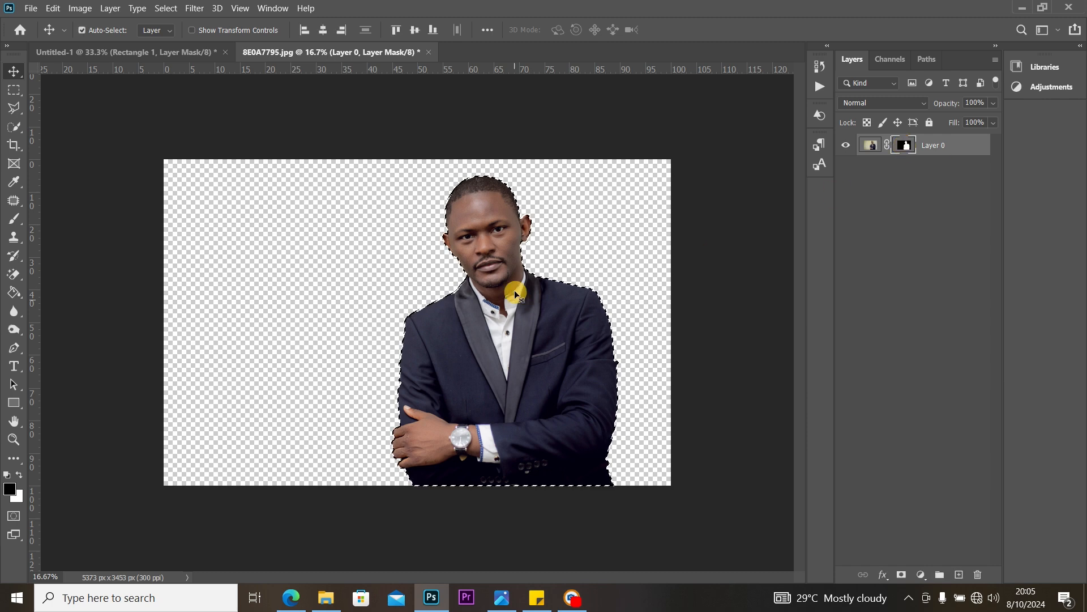
click(870, 148)
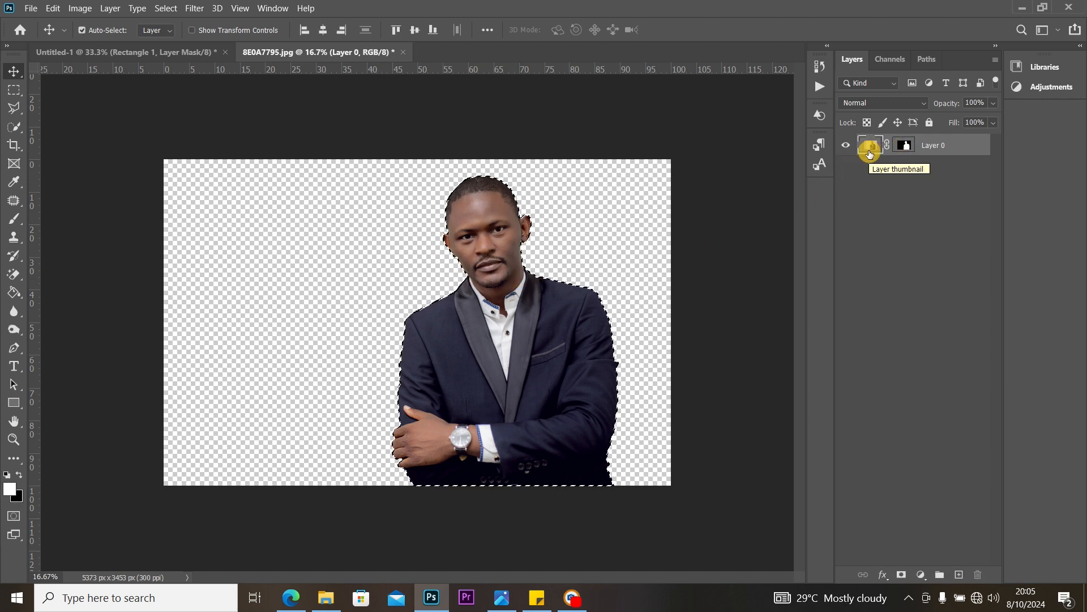
key(ctrl+j)
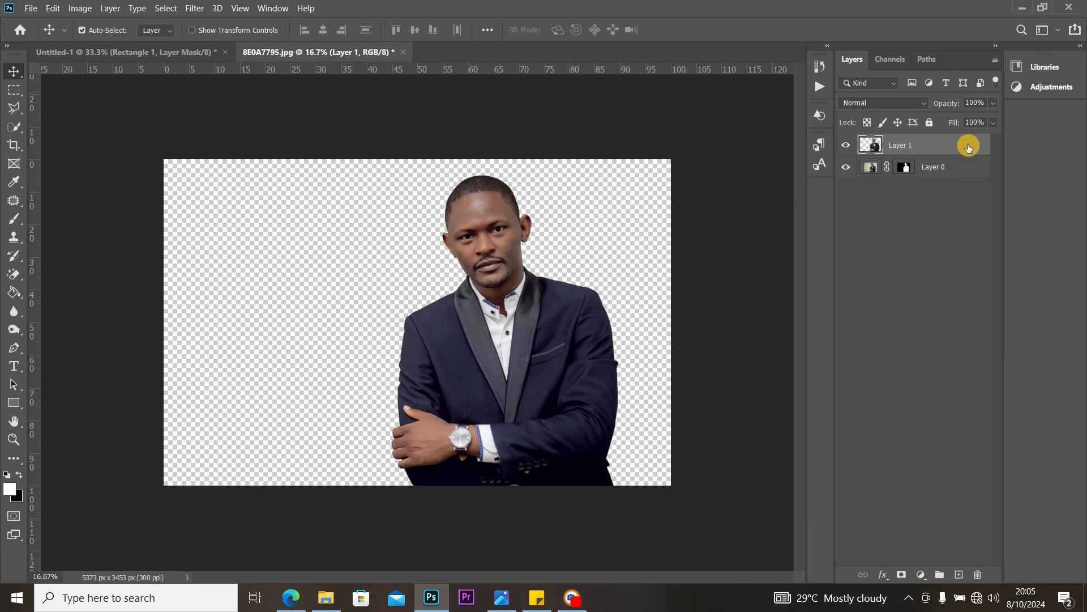
Step: Bring the cut-out man into the flyer document, scale him to about 39%, and place him in the flyer's lower-right corner
drag(970, 145, 462, 388)
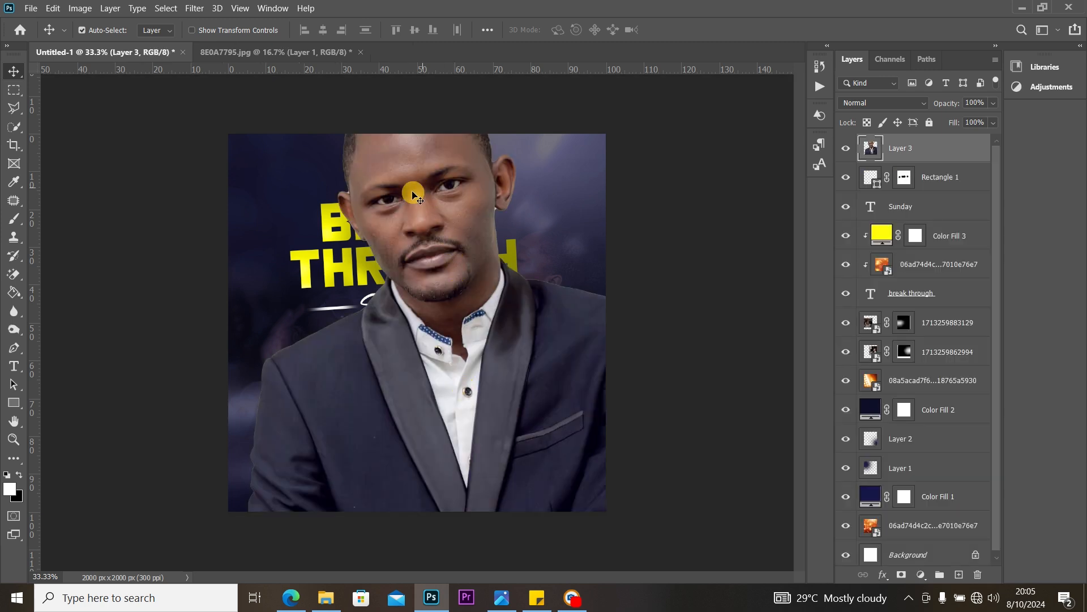
key(ctrl+t)
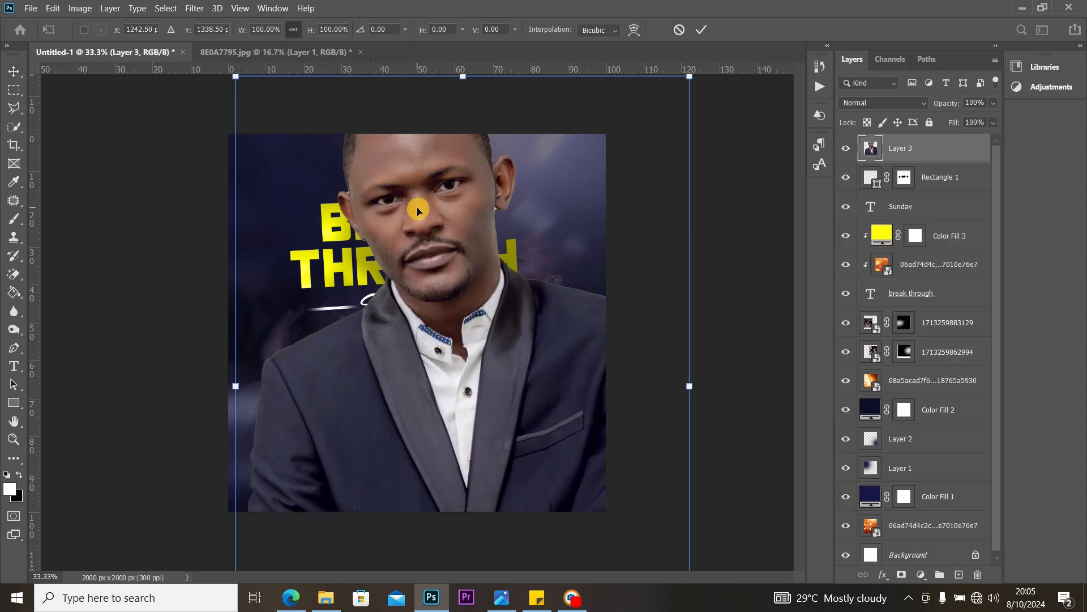
drag(238, 77, 468, 391)
drag(532, 471, 487, 394)
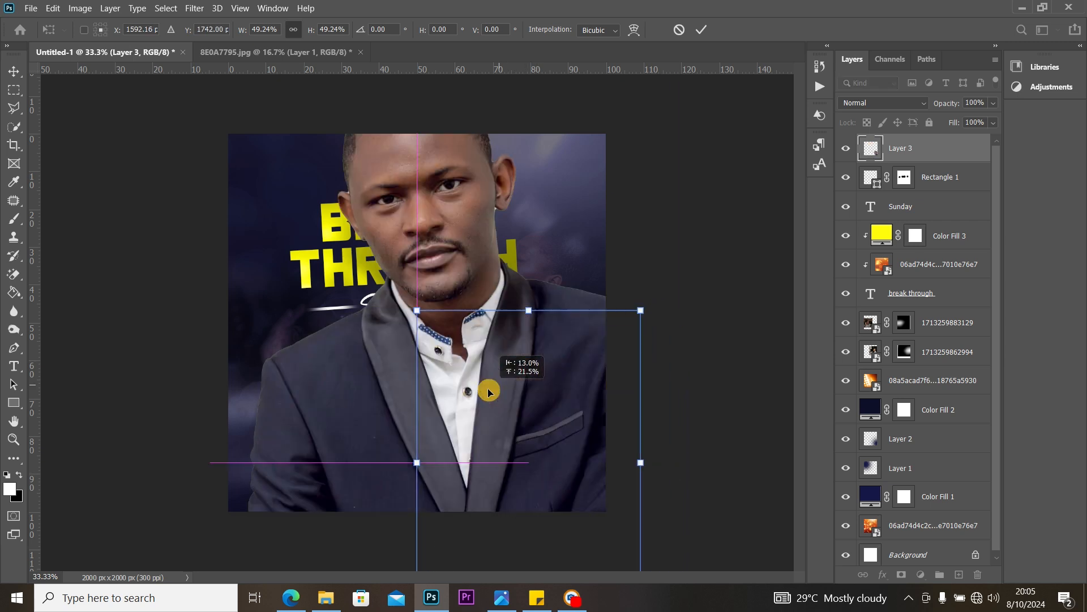
drag(542, 433, 524, 381)
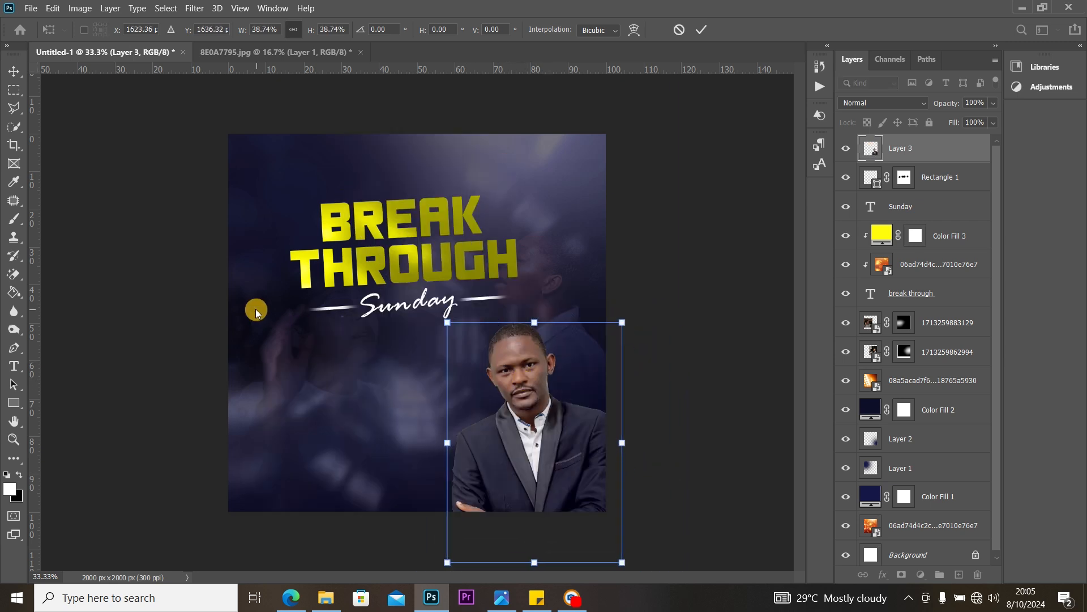
click(12, 70)
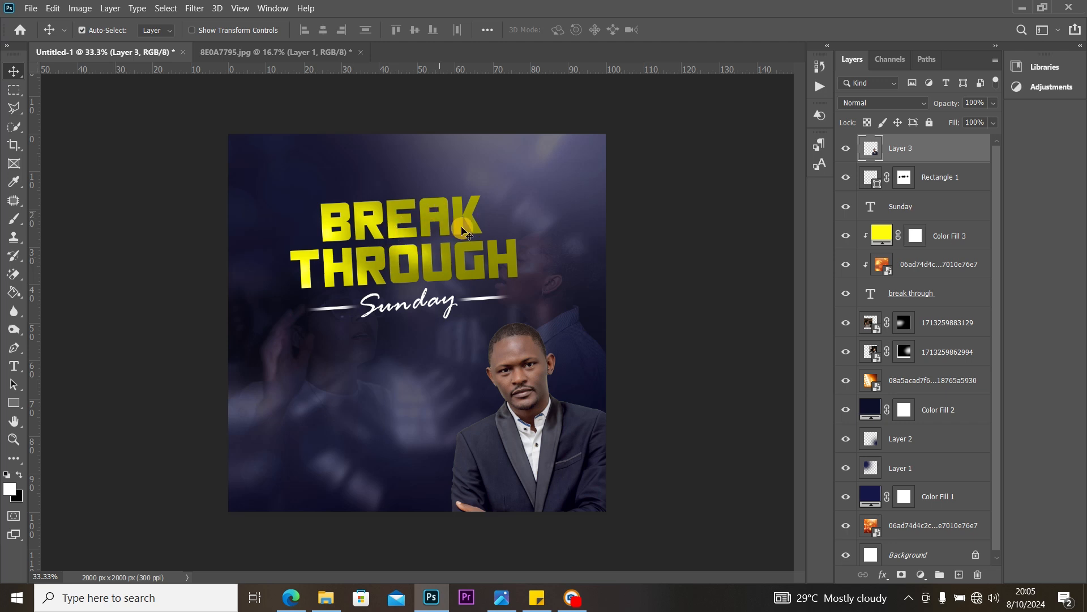
Step: Scale the "break through" title, its clipped fills, "Sunday" and the white line together to about 79% and reposition them left of the flyer's centre
click(419, 220)
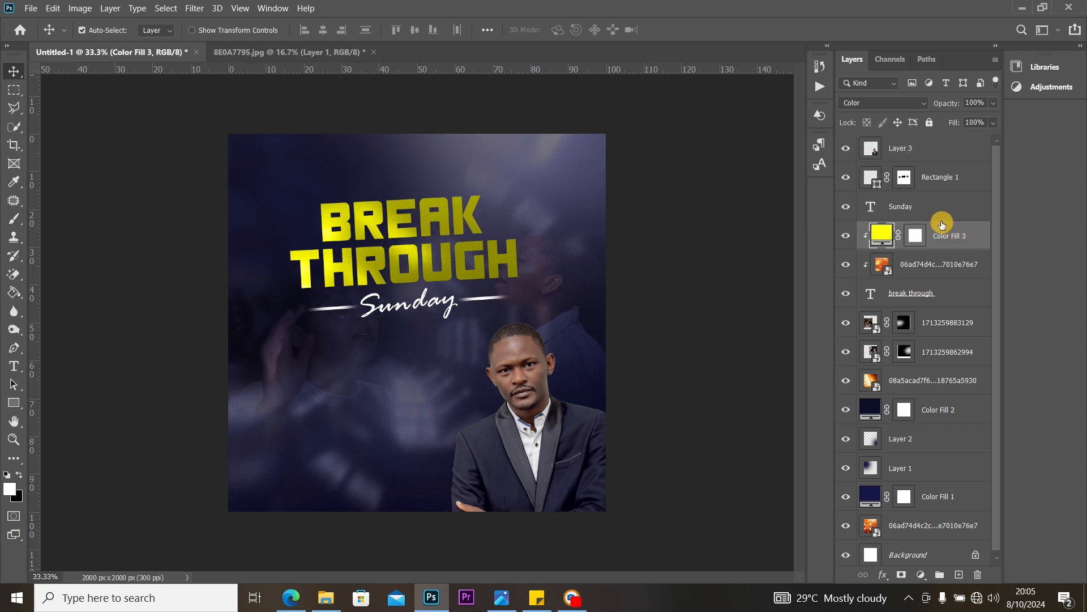
shift+click(943, 267)
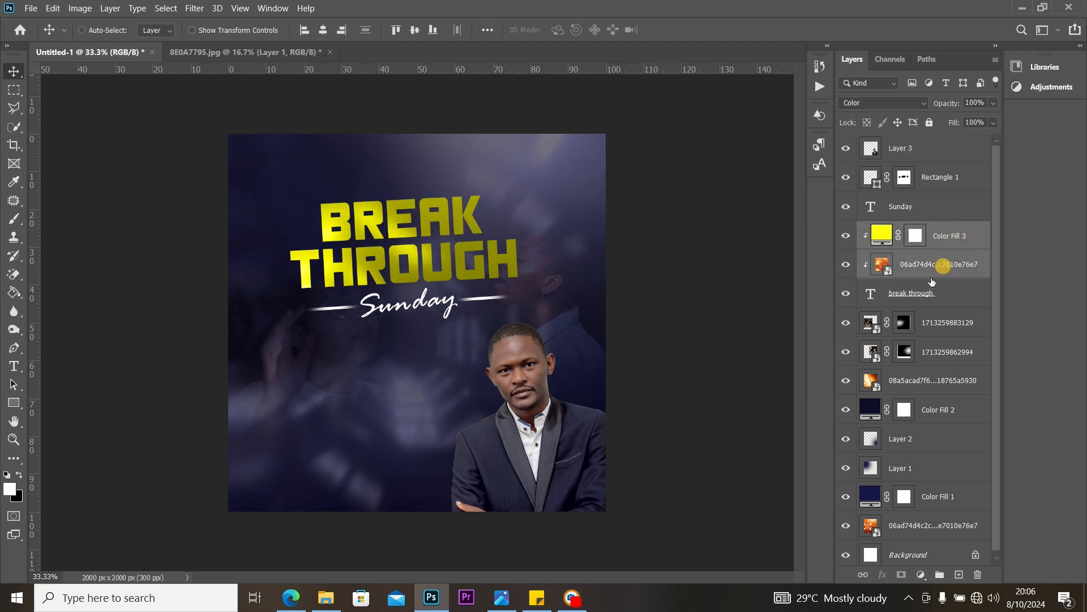
drag(929, 295, 921, 235)
shift+click(936, 209)
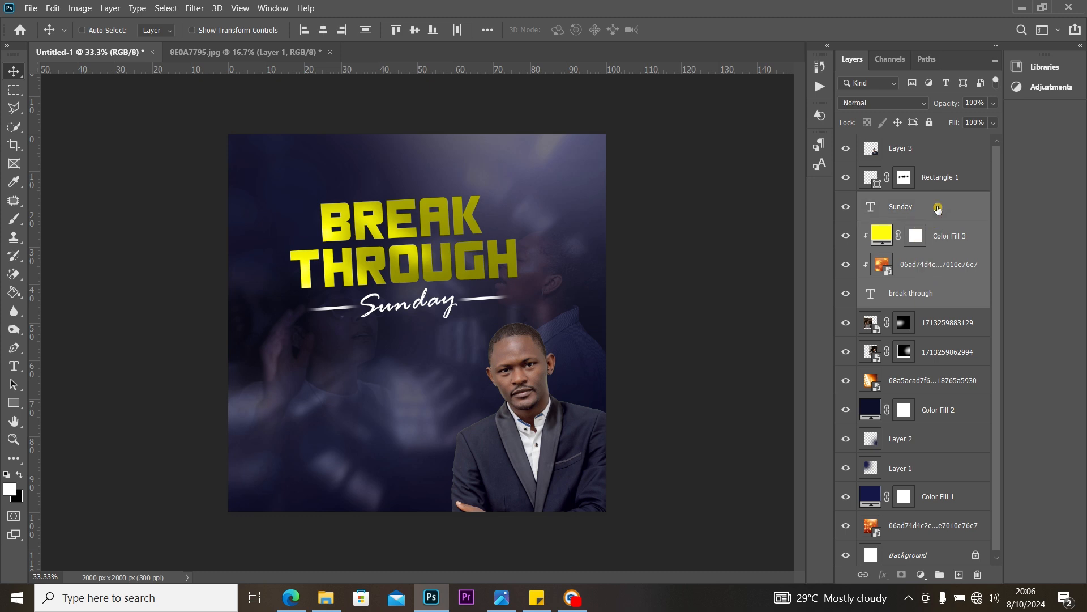
shift+click(957, 177)
key(ctrl+t)
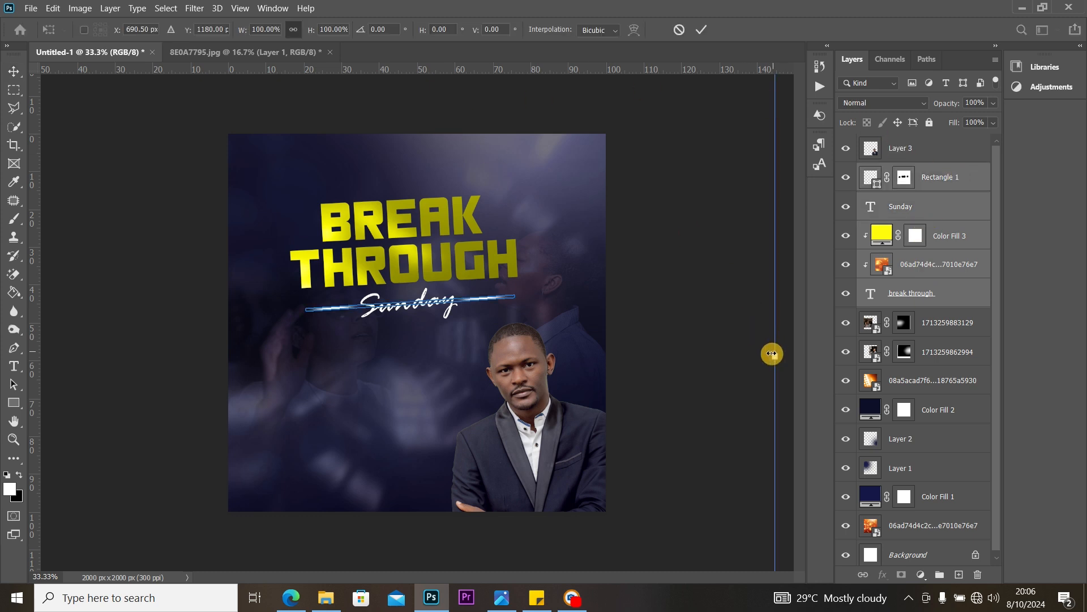
drag(776, 358, 598, 357)
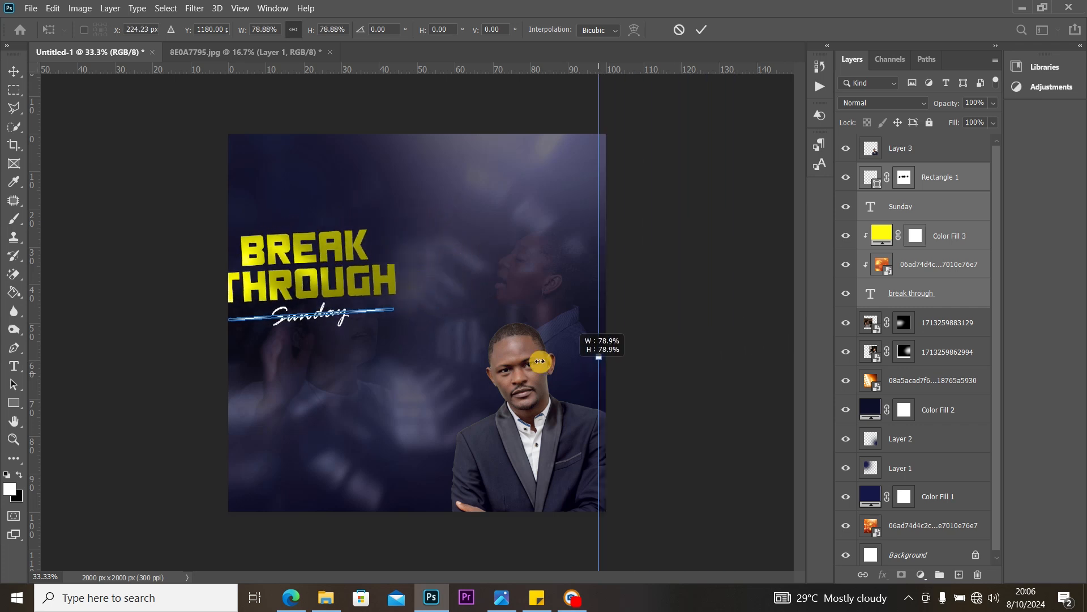
drag(361, 293, 432, 284)
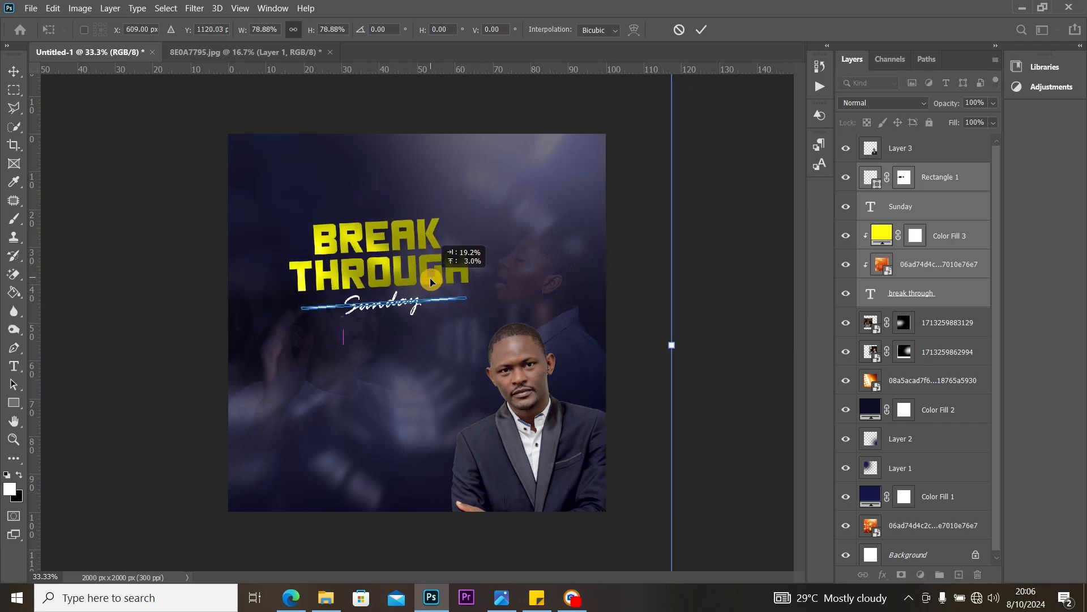
click(15, 73)
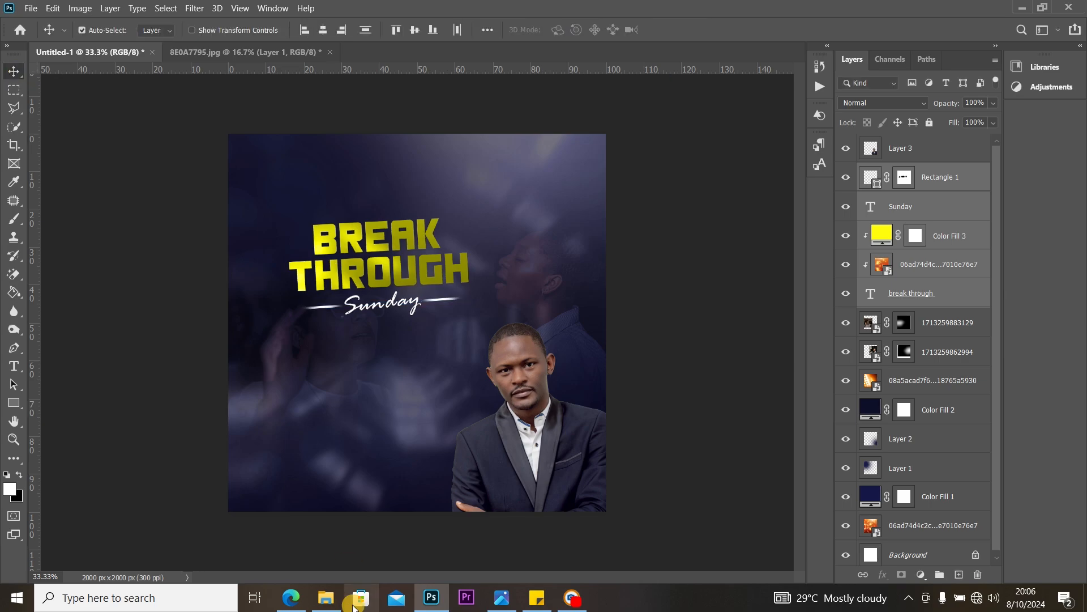
Step: Place the LOGO CHRIST NATION file from the file folder into the flyer at about 9.85% scale above the title
click(327, 597)
drag(639, 100, 309, 182)
drag(234, 139, 491, 348)
drag(568, 392, 313, 187)
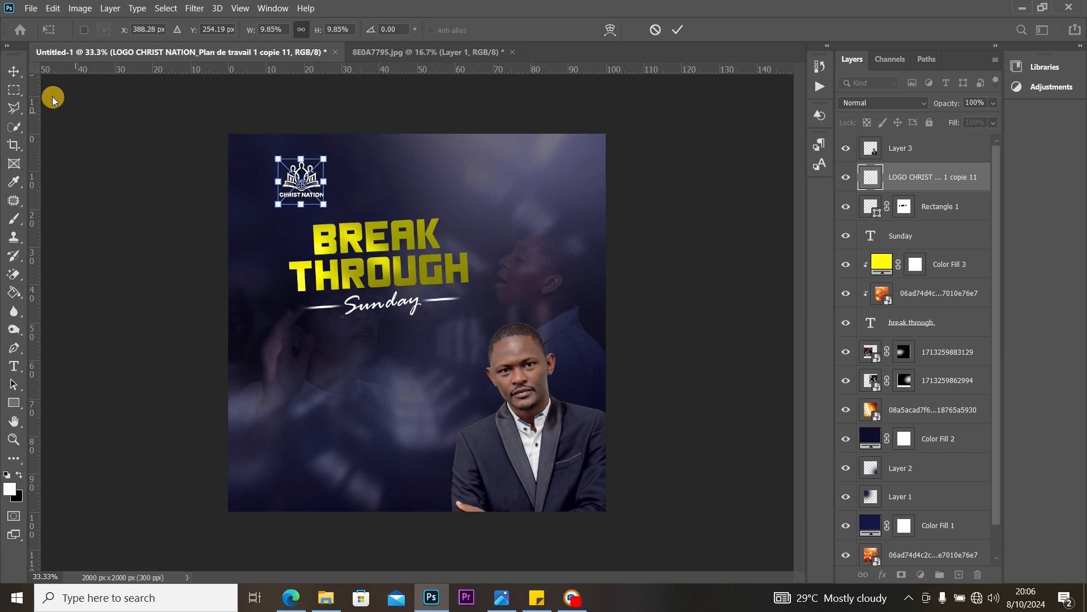
click(18, 74)
click(313, 187)
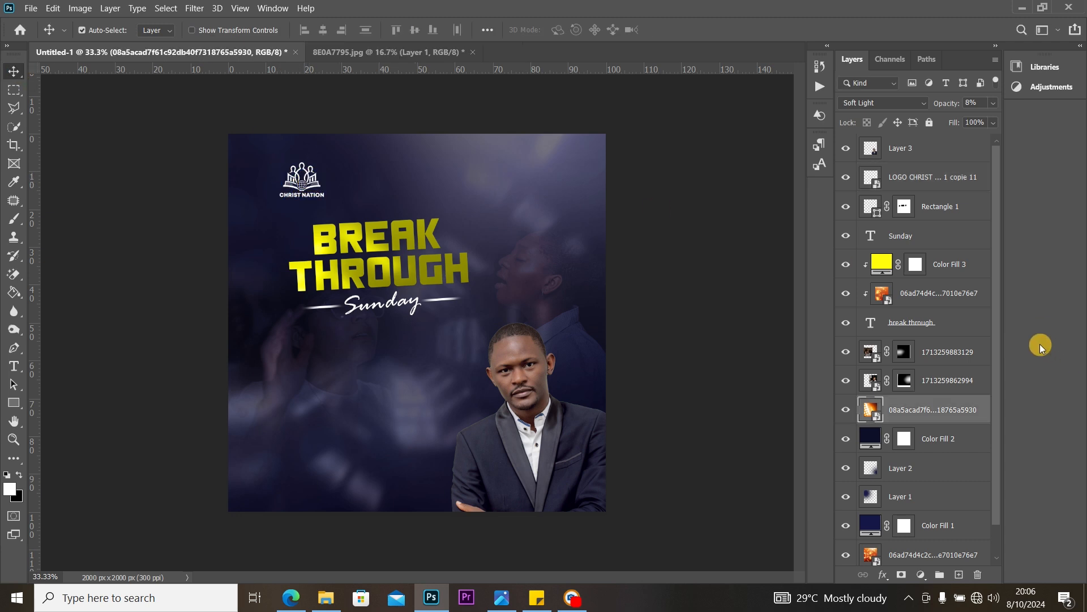
Step: Duplicate the Christ Nation logo layer and move the copy below both worshipper photos in the layer order
click(934, 179)
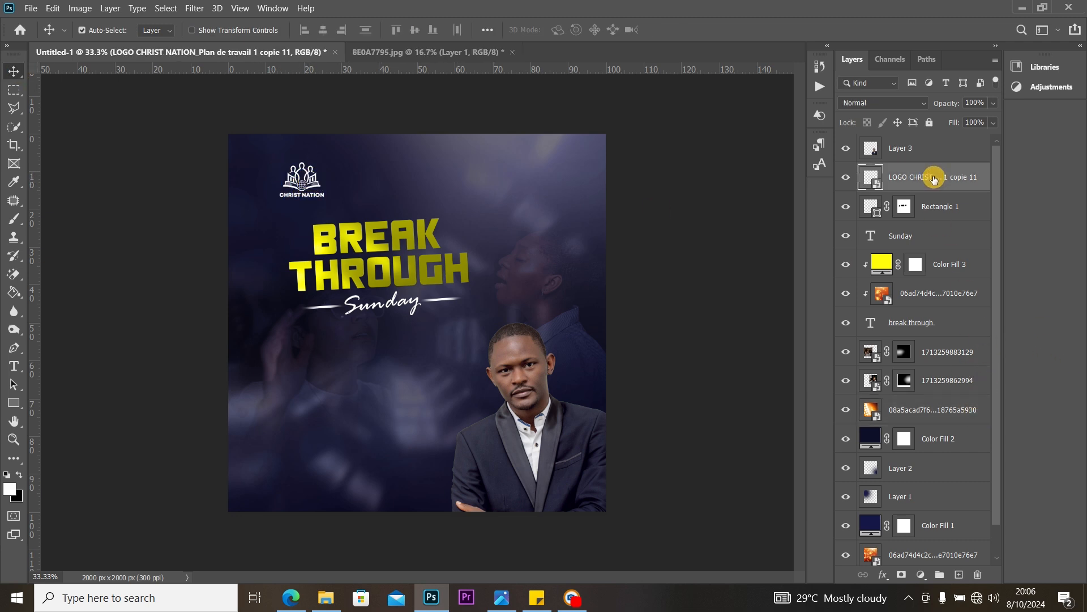
key(ctrl+j)
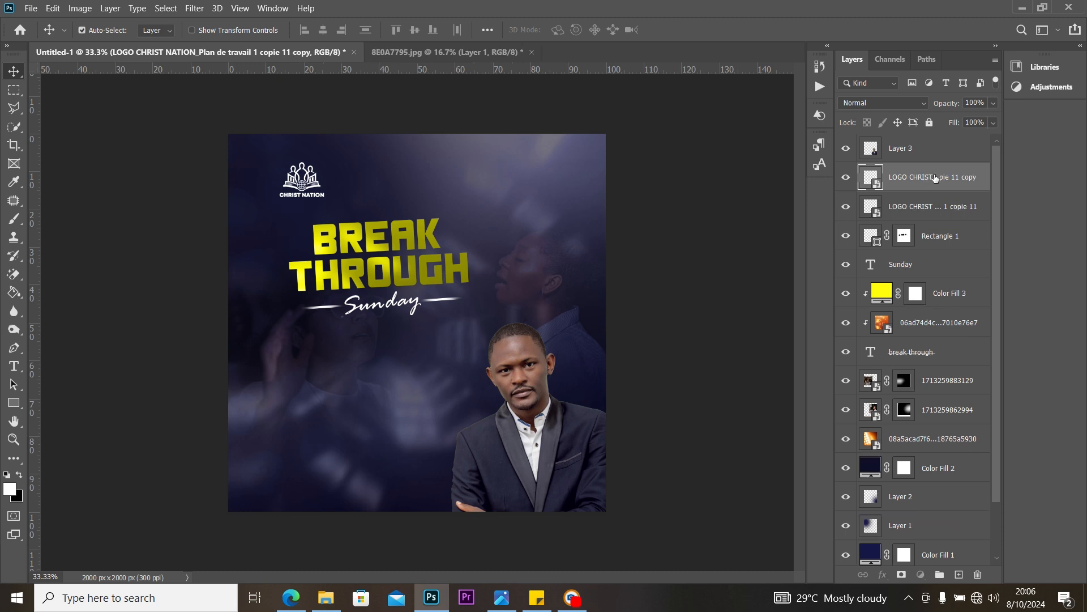
drag(936, 179, 946, 433)
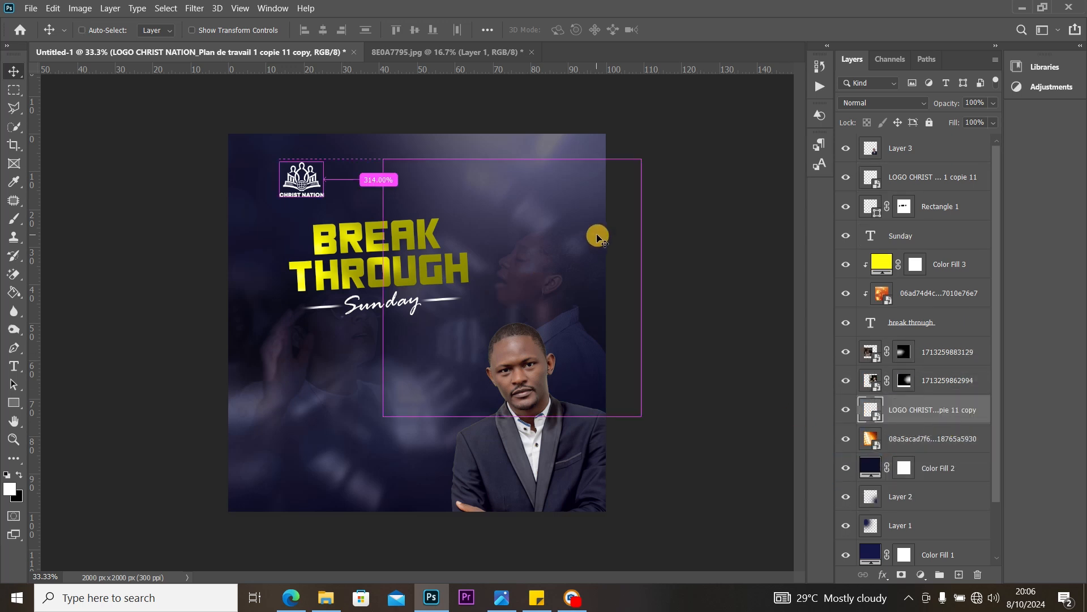
Step: Enlarge the lower logo copy to about 98%, rotate it to about -164° at the flyer's right edge, and duplicate it
key(ctrl+t)
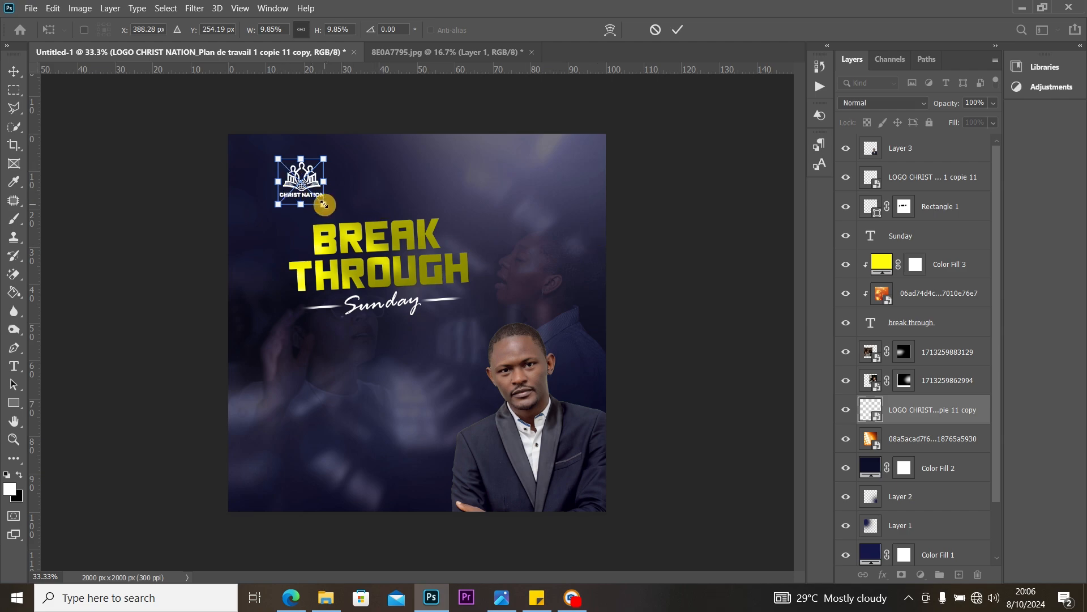
drag(324, 204, 808, 556)
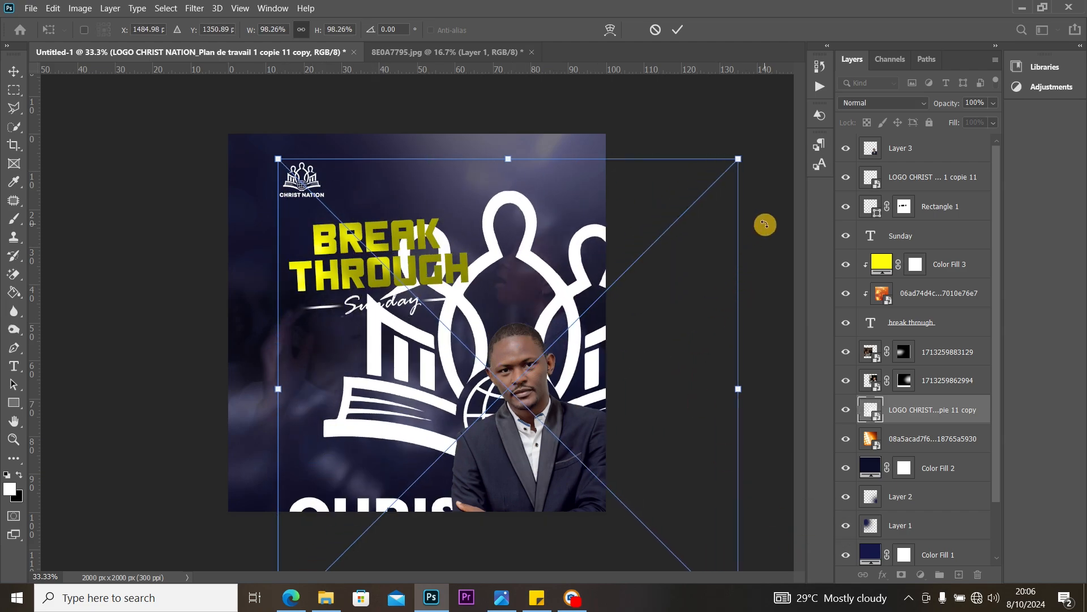
drag(765, 225, 371, 425)
drag(541, 315, 742, 204)
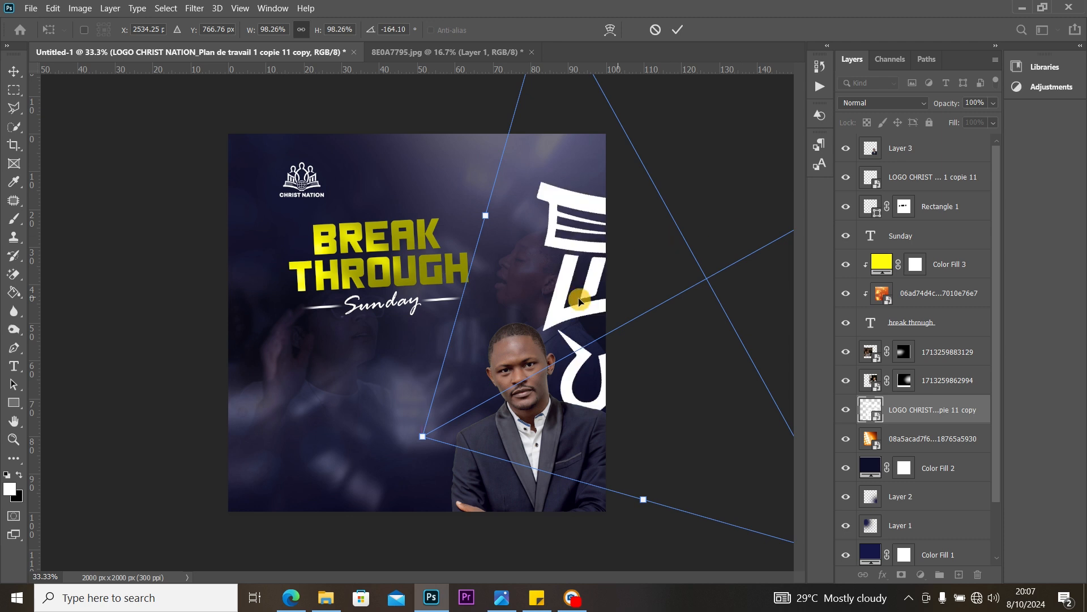
click(13, 71)
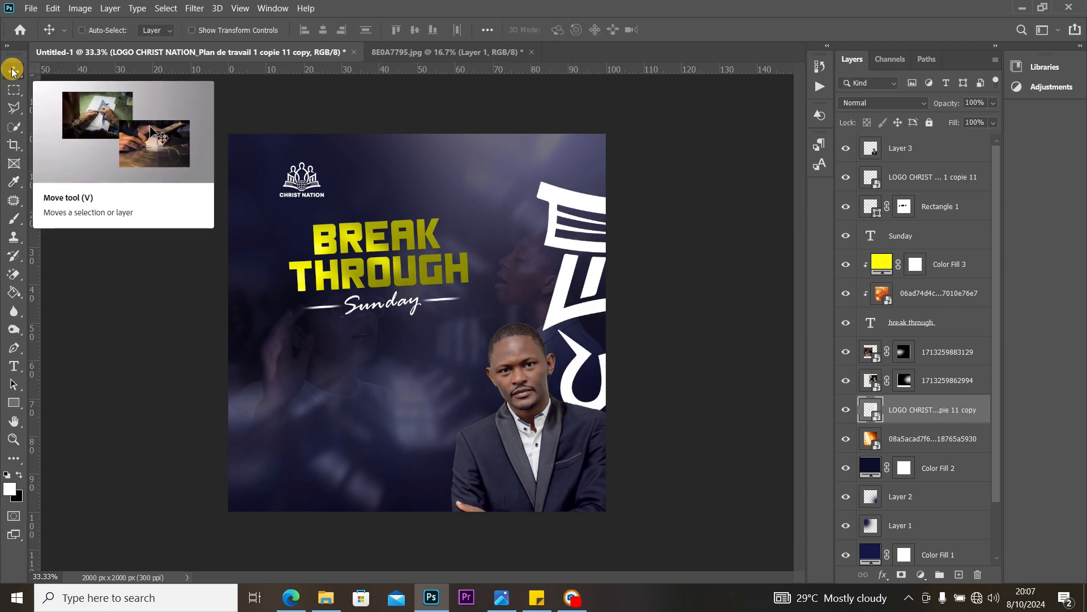
key(ctrl+j)
drag(568, 196, 303, 186)
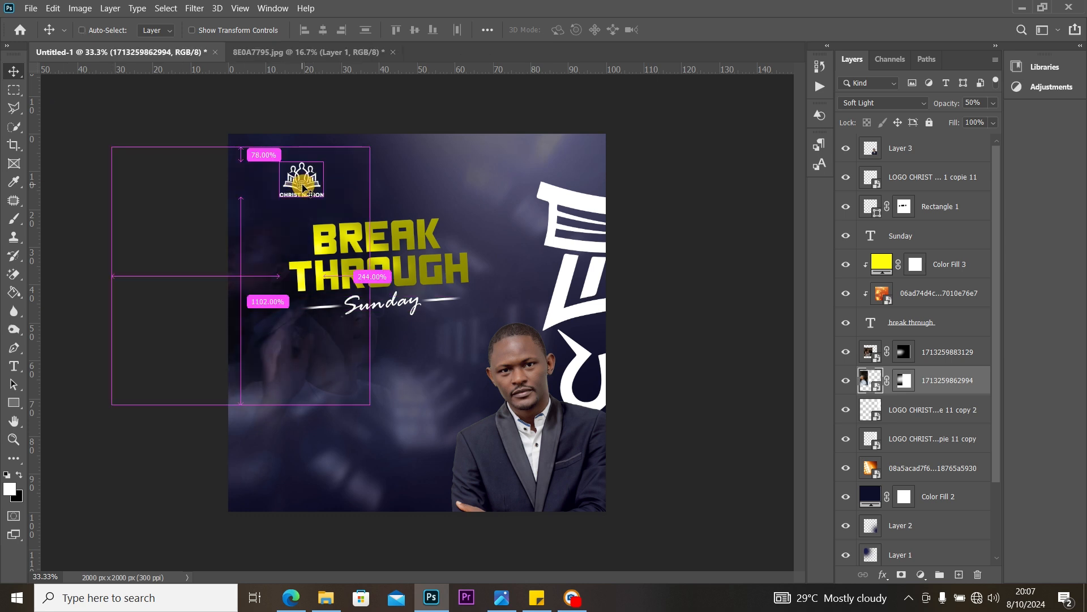
key(ctrl+z)
mouse_move(591, 204)
mouse_down()
mouse_move(565, 193)
mouse_move(598, 205)
mouse_up()
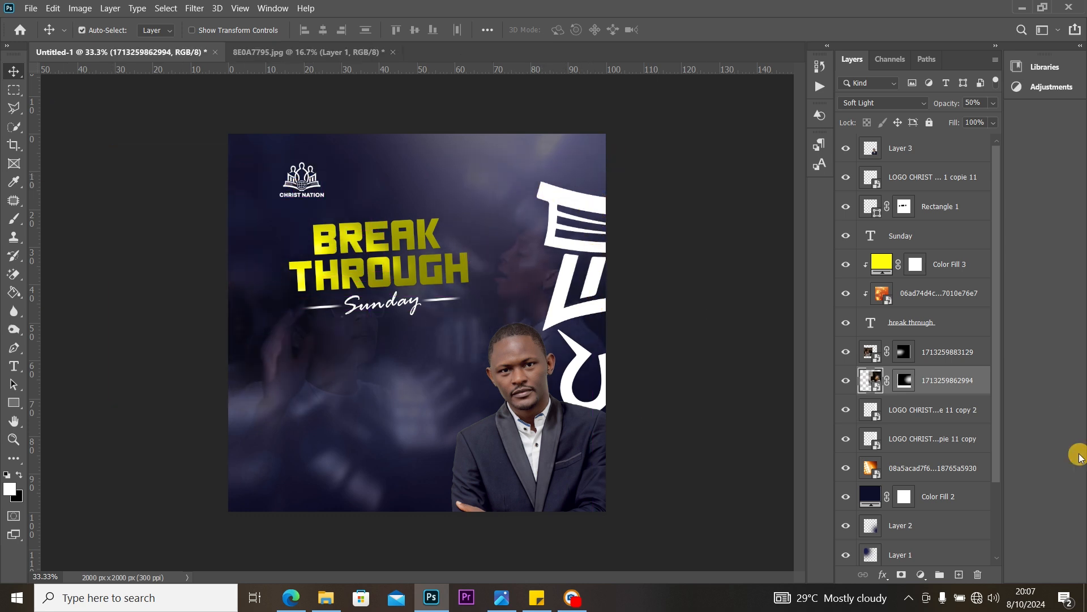
Step: Rotate the second large logo copy to about 50° and position it partly off the flyer's left edge
click(953, 415)
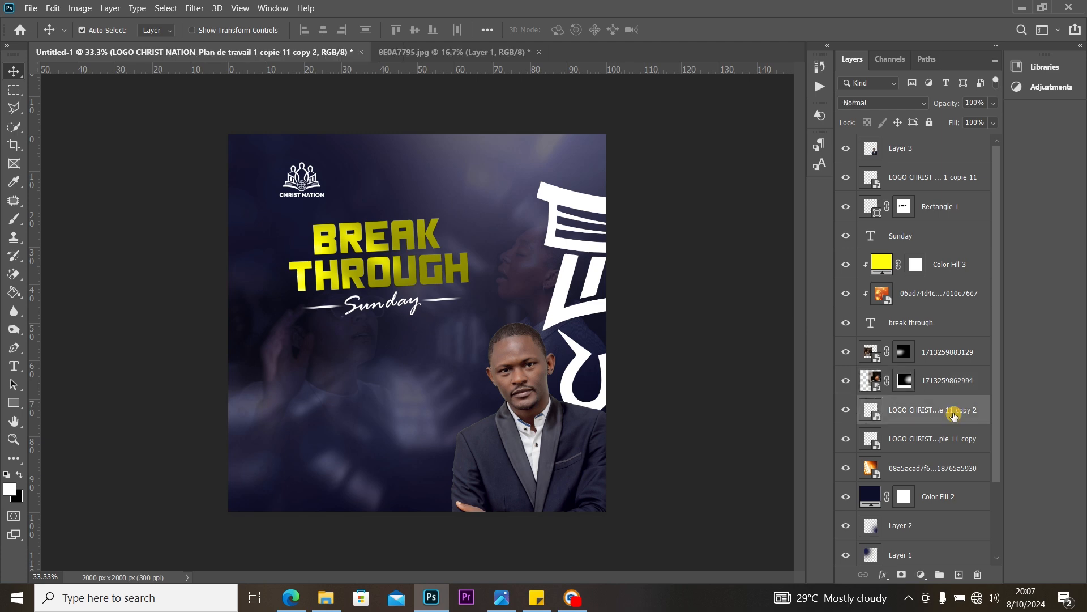
key(ctrl+t)
drag(657, 246, 442, 205)
drag(541, 150, 31, 298)
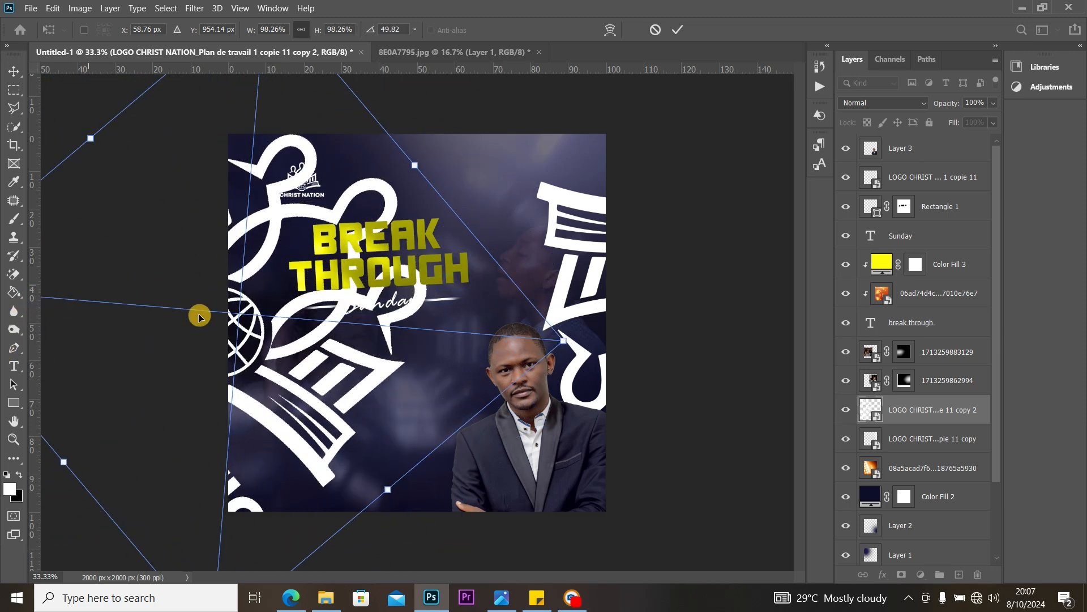
drag(284, 361, 268, 342)
drag(264, 298, 266, 310)
click(15, 71)
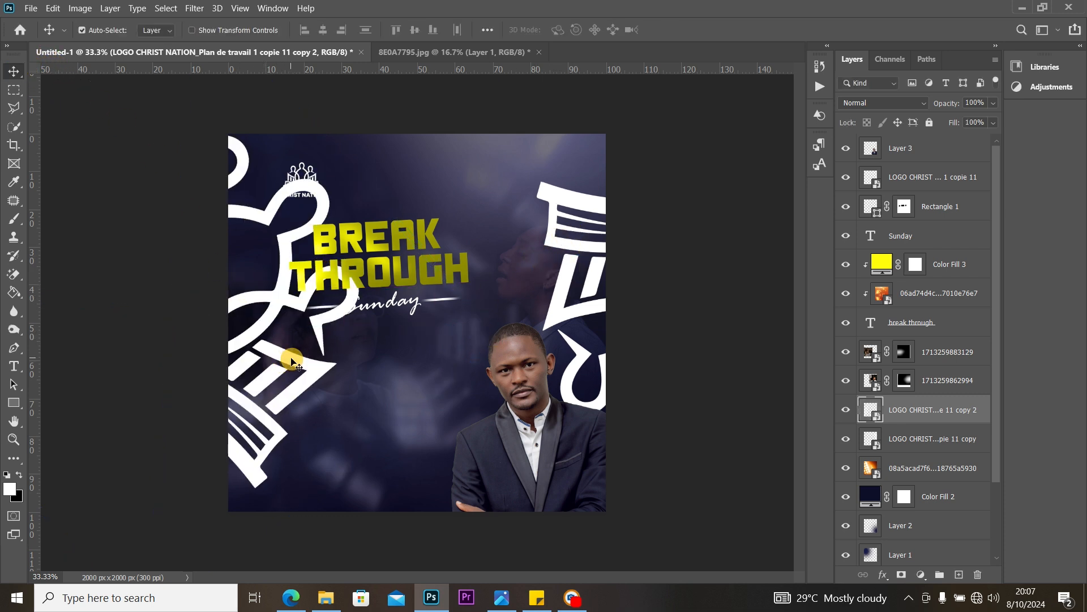
Step: Duplicate the left-edge logo copy, rotate the duplicate to about 128°, and position it across the flyer's upper edge toward the right corner
key(ctrl+j)
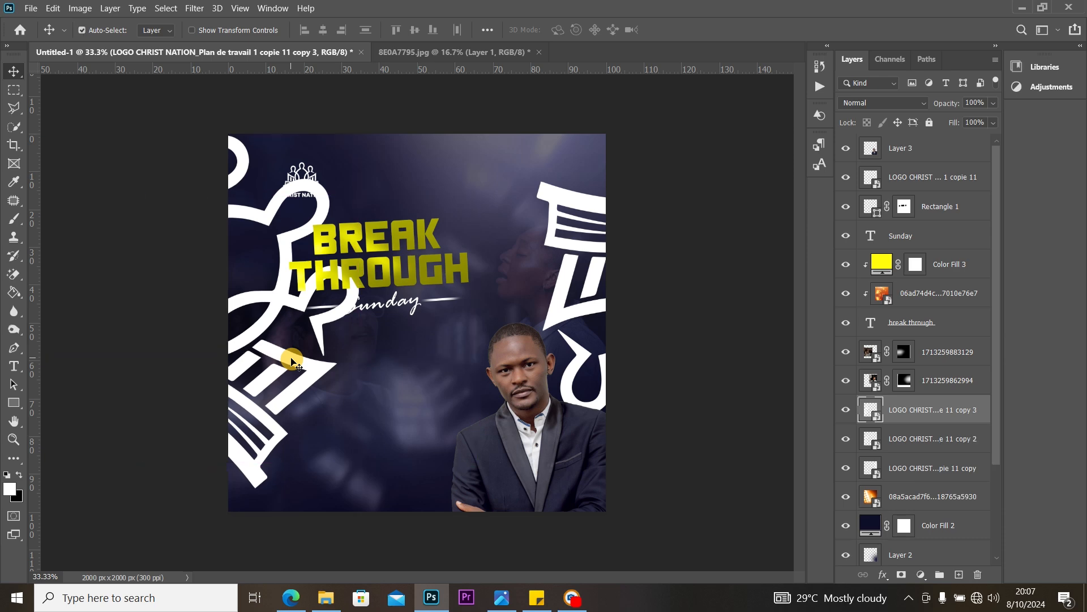
key(ctrl+t)
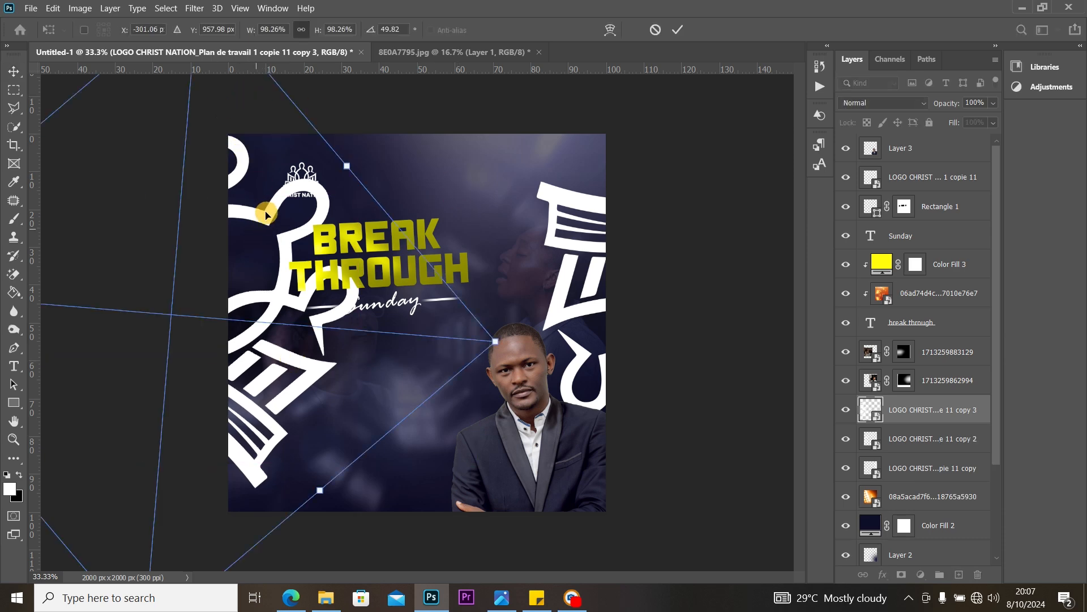
drag(263, 218, 458, 55)
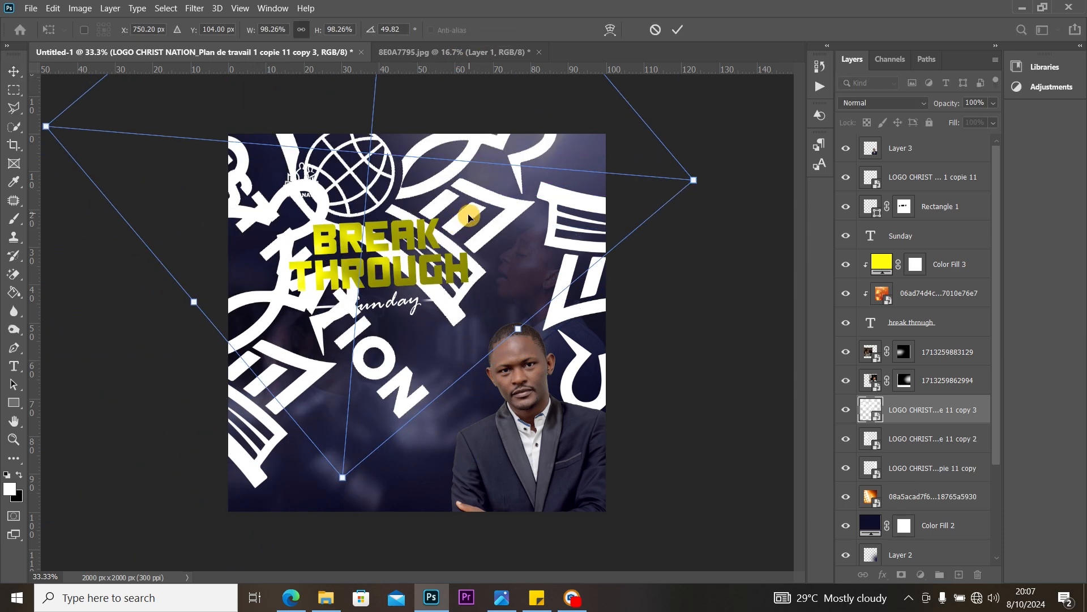
drag(469, 217, 473, 137)
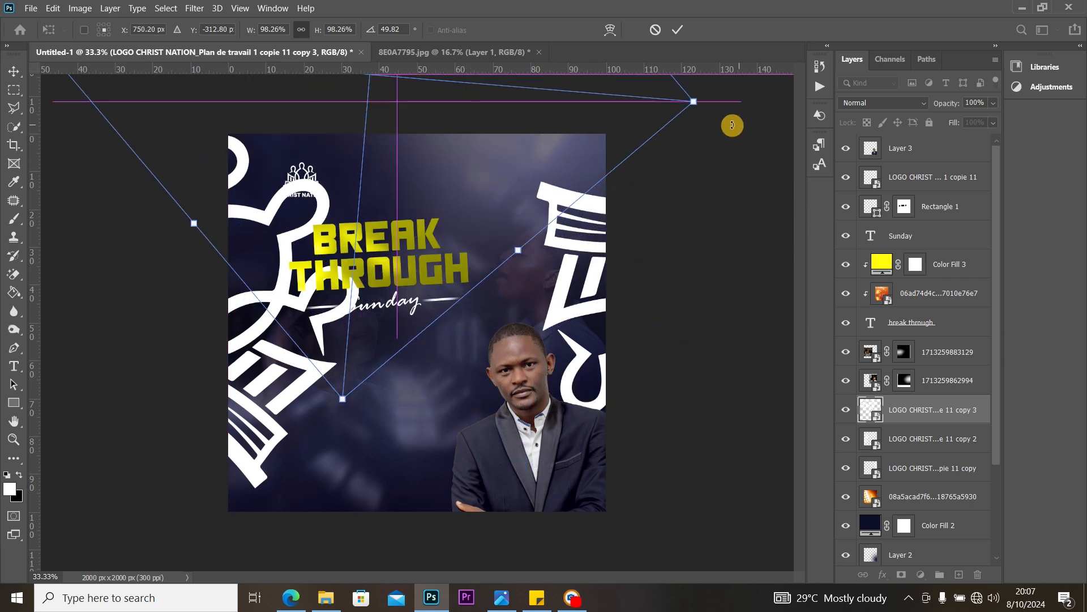
drag(733, 125, 456, 225)
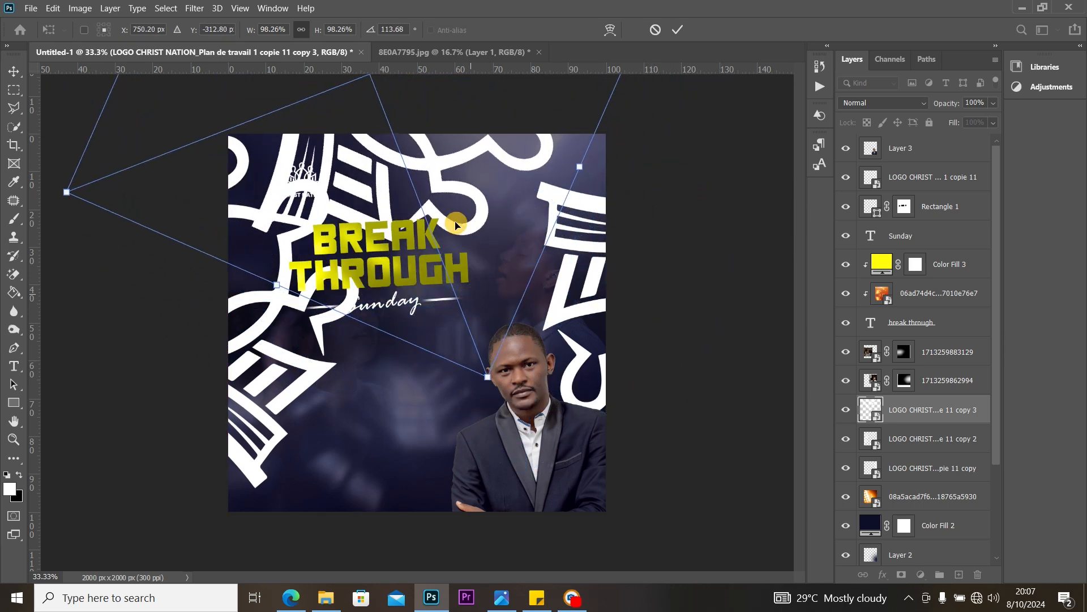
drag(432, 153, 534, 109)
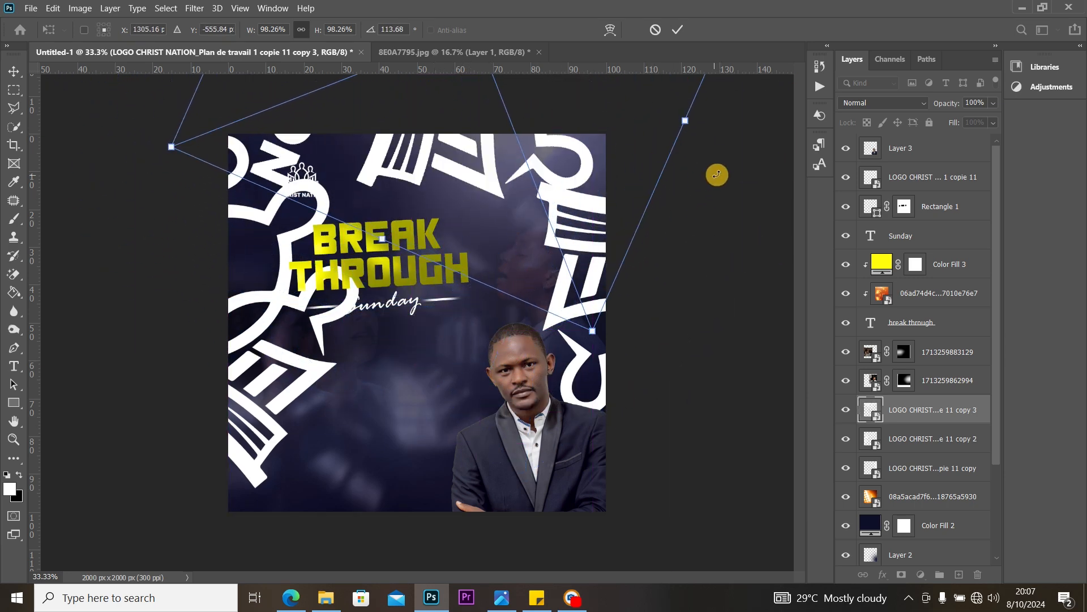
drag(717, 175, 715, 246)
mouse_move(427, 163)
mouse_down()
mouse_move(425, 176)
mouse_move(425, 159)
mouse_up()
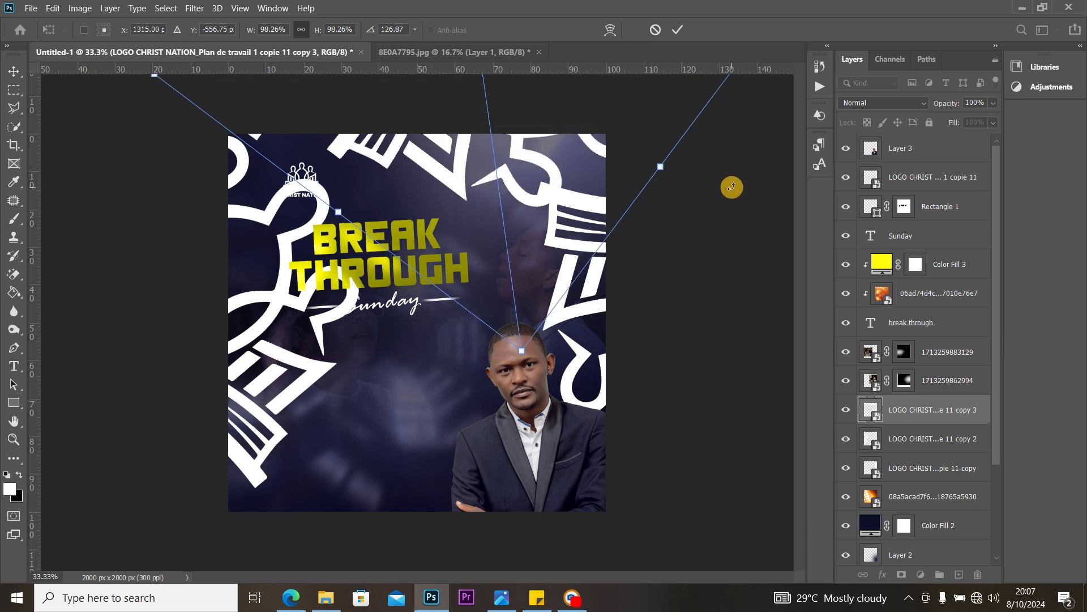
mouse_move(732, 187)
mouse_down()
mouse_move(731, 146)
mouse_move(722, 179)
mouse_up()
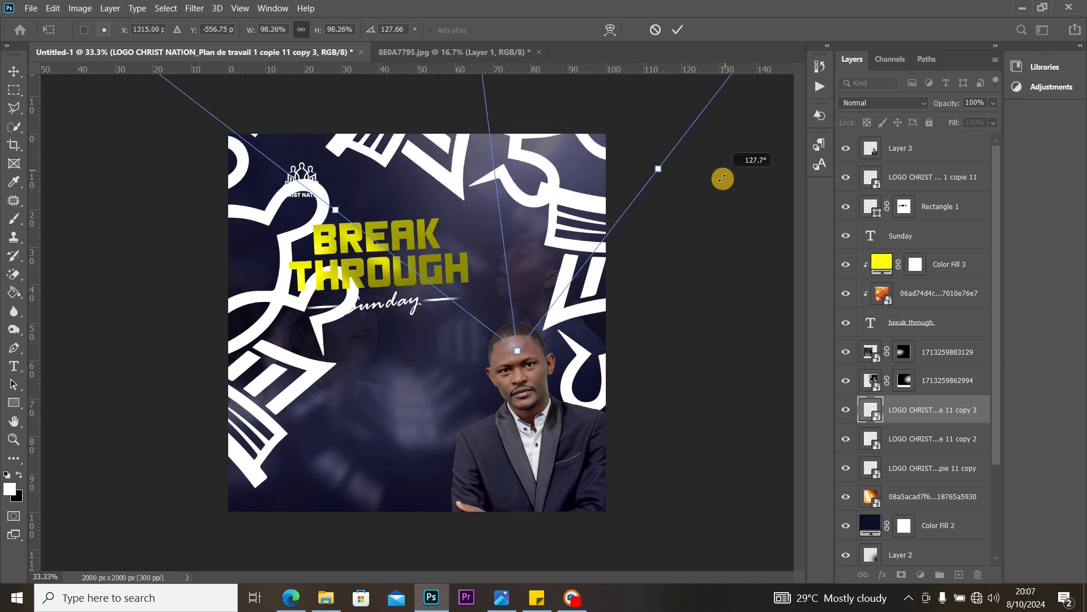
click(14, 70)
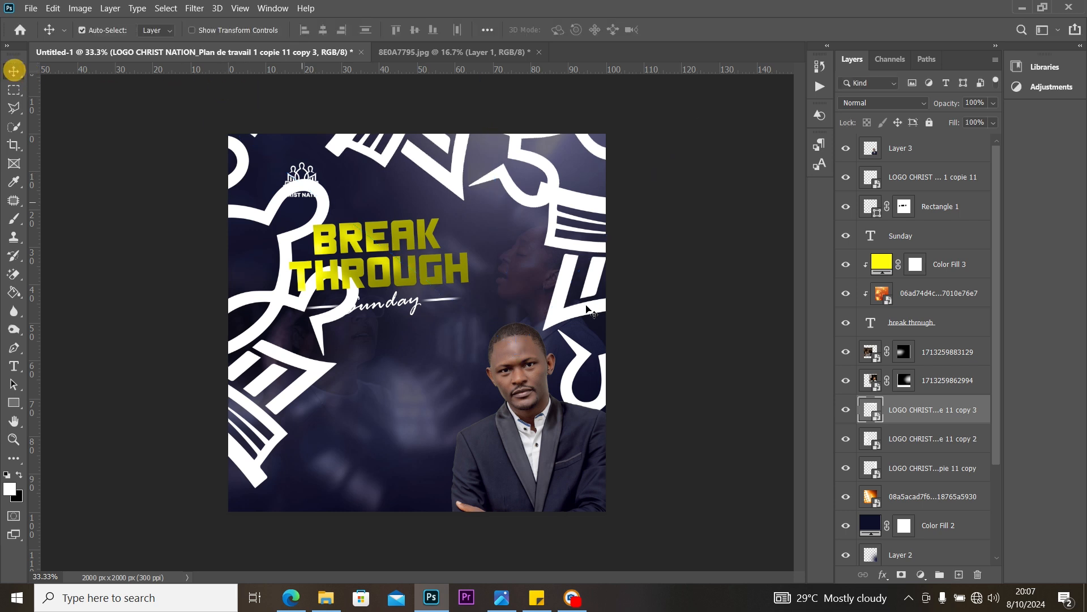
Step: Lower the opacity of the large Christ Nation logo copy at the flyer's right edge to 4%
click(337, 373)
click(961, 360)
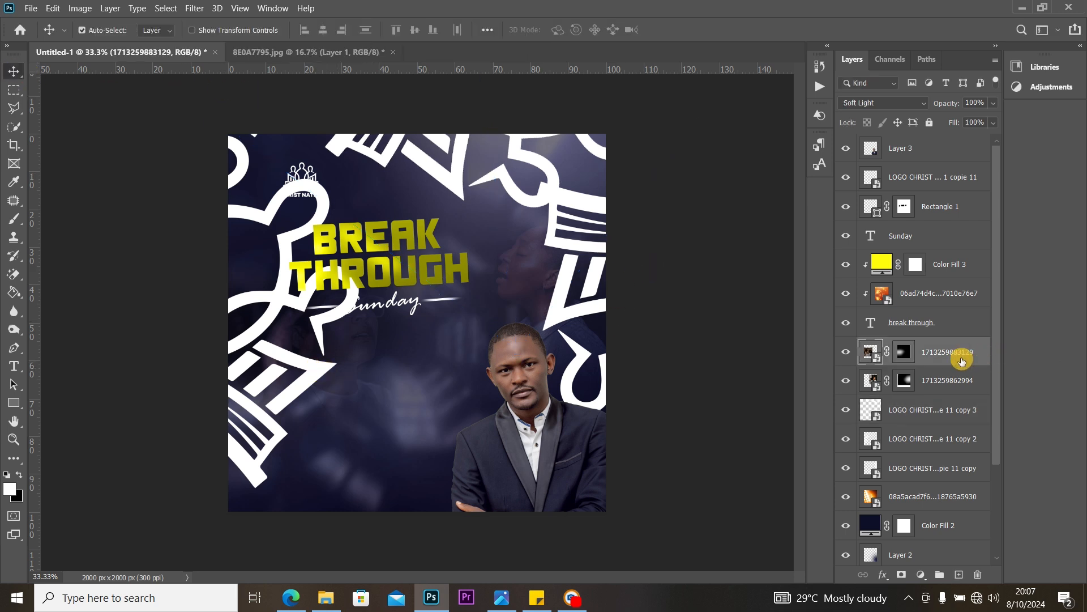
click(846, 352)
click(846, 352)
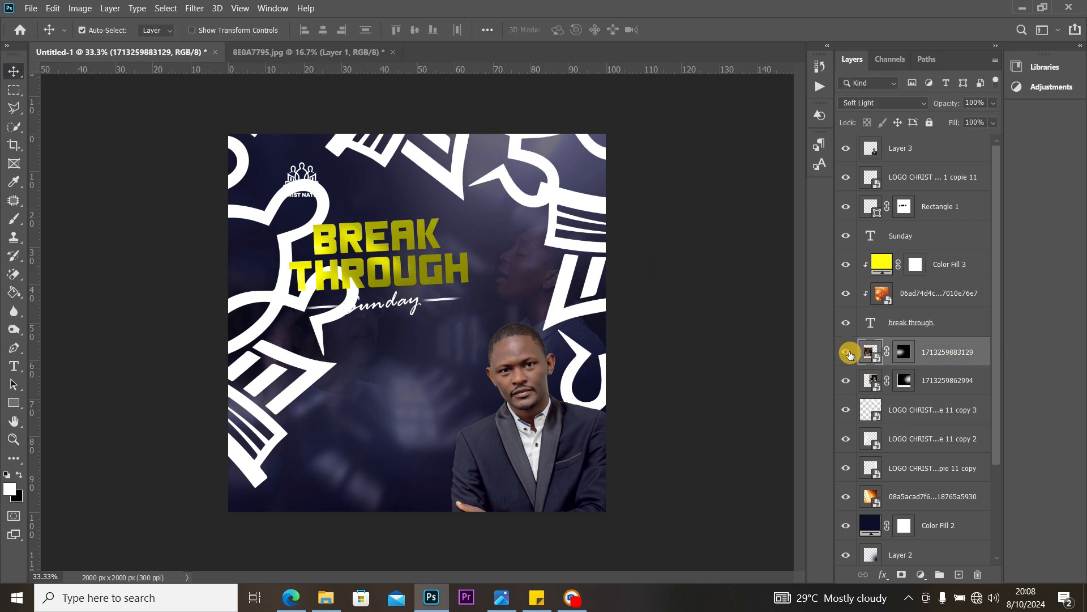
click(961, 417)
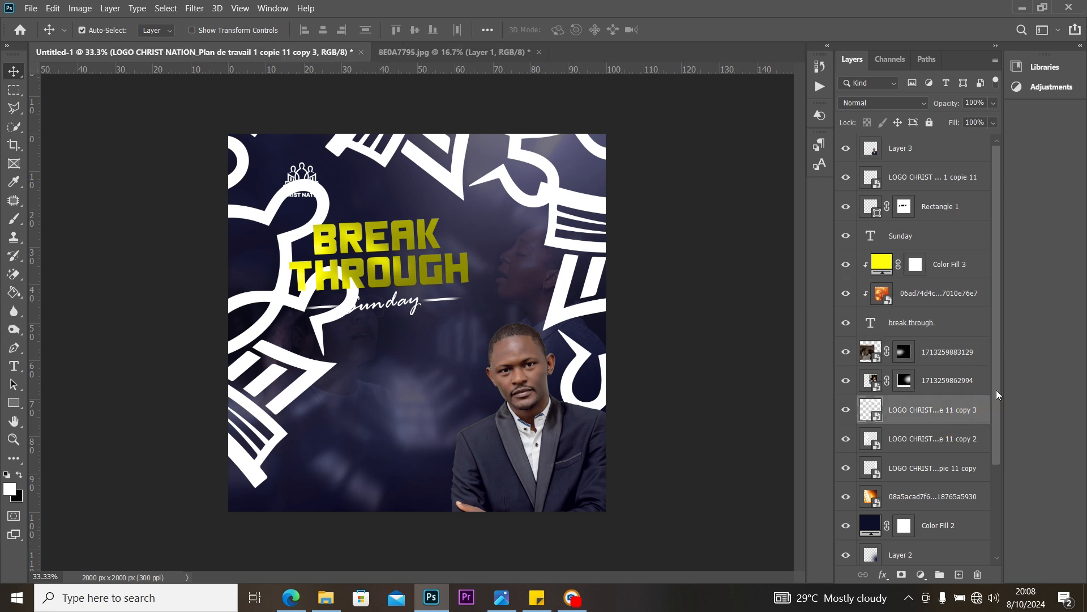
scroll(998, 395, down, 2)
click(909, 408)
click(848, 410)
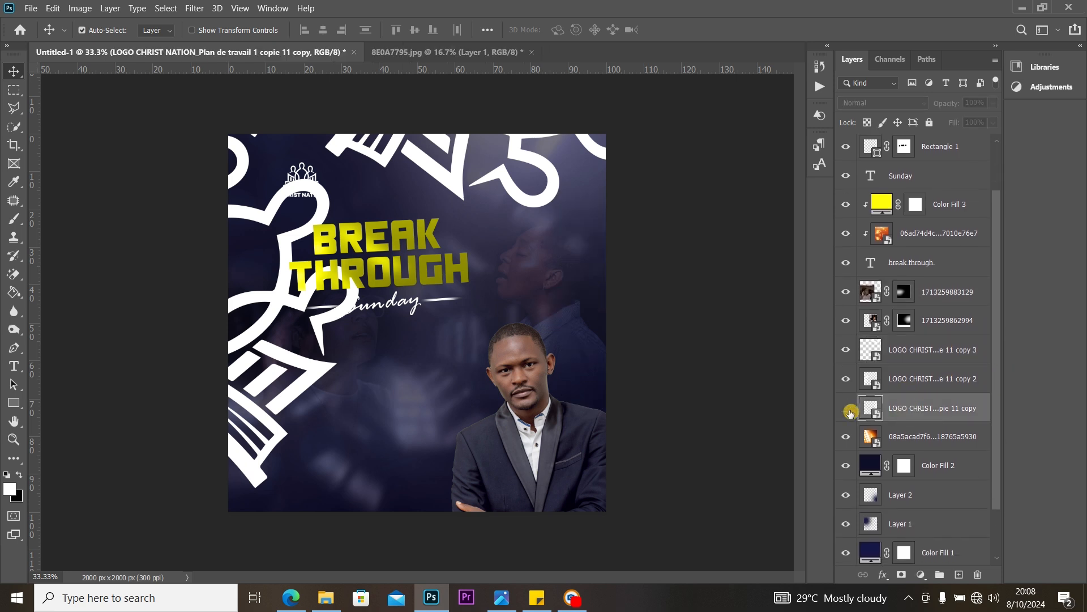
click(847, 409)
click(993, 102)
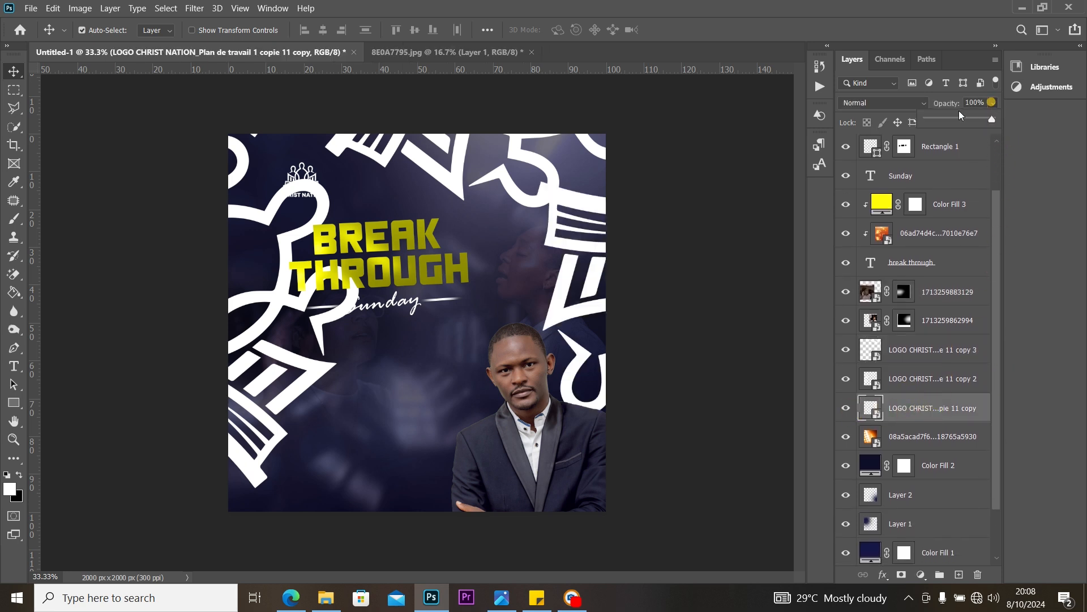
drag(939, 120, 932, 120)
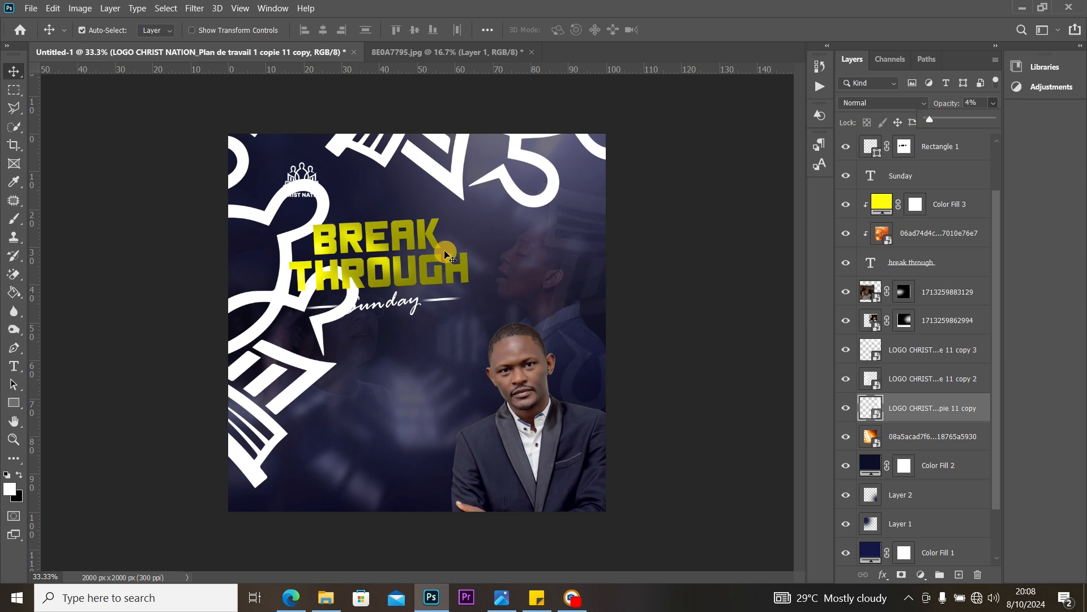
Step: Lower the opacity of the large logo copy at the flyer's left edge to about 3%
click(316, 378)
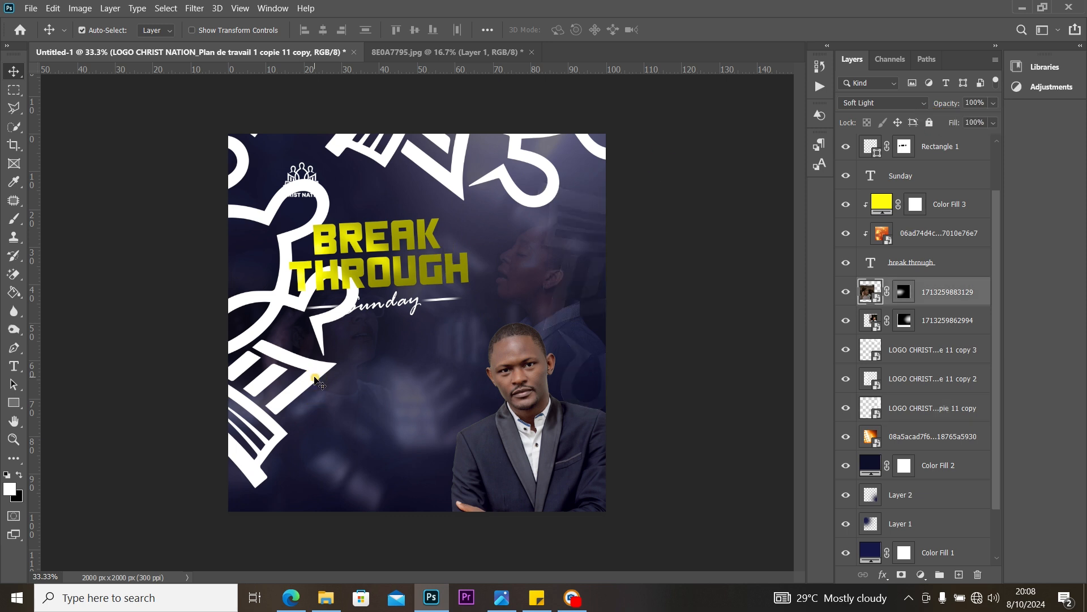
click(906, 376)
click(845, 382)
click(846, 382)
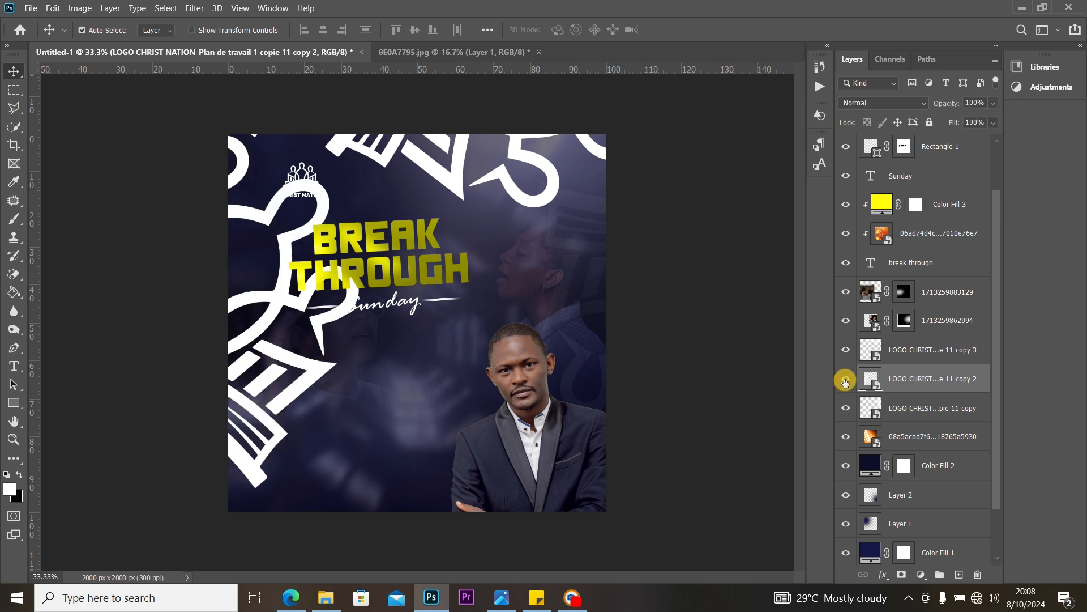
click(994, 103)
drag(994, 118, 930, 122)
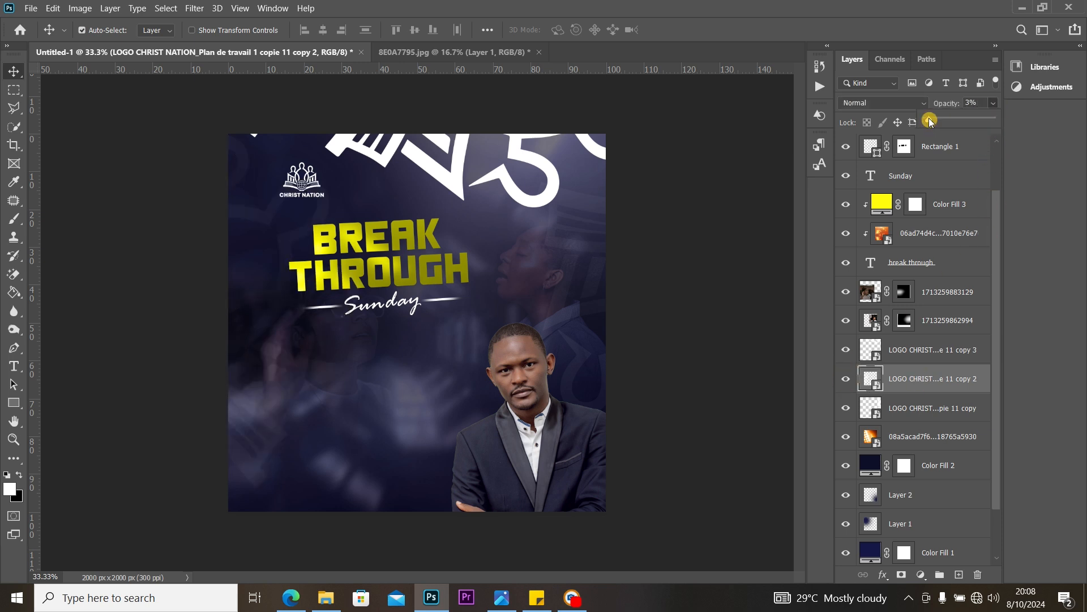
Step: Lower the opacity of the logo copy across the flyer's upper edge to 2%
click(906, 352)
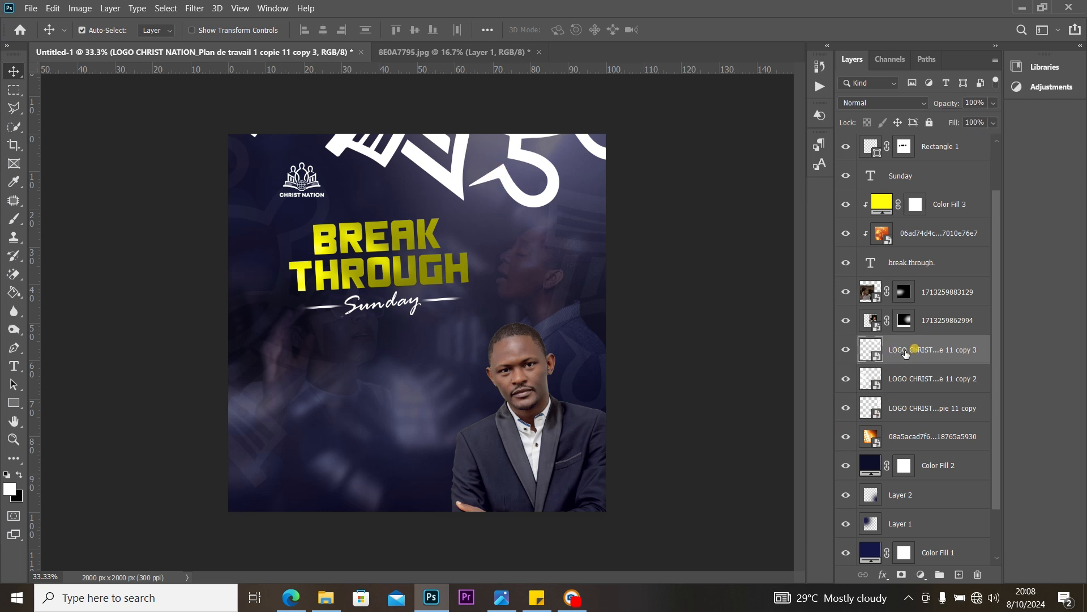
click(847, 354)
click(847, 354)
click(931, 120)
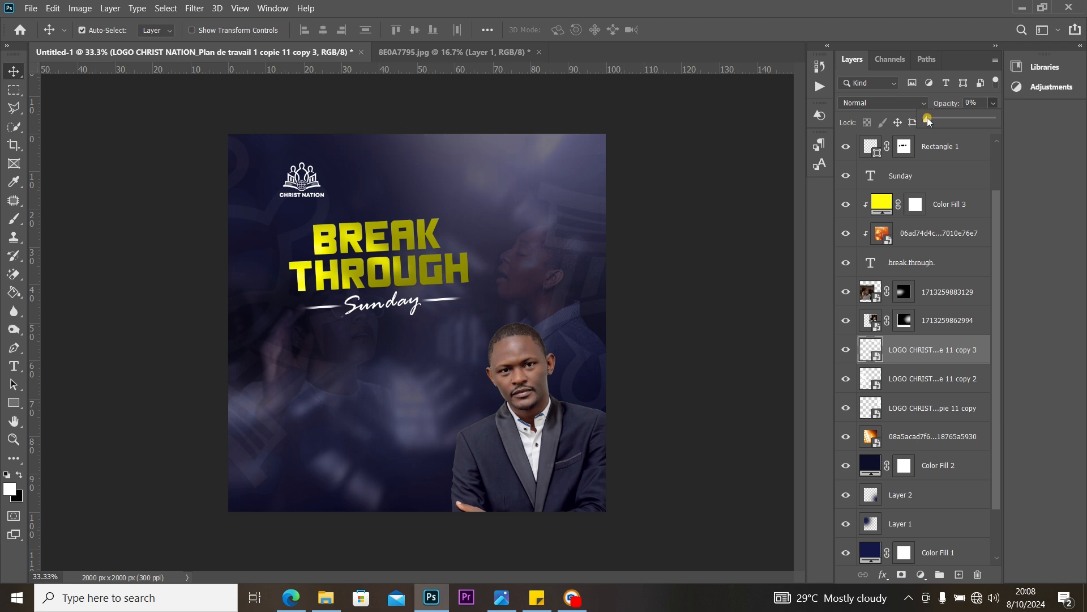
drag(928, 117, 929, 119)
click(12, 69)
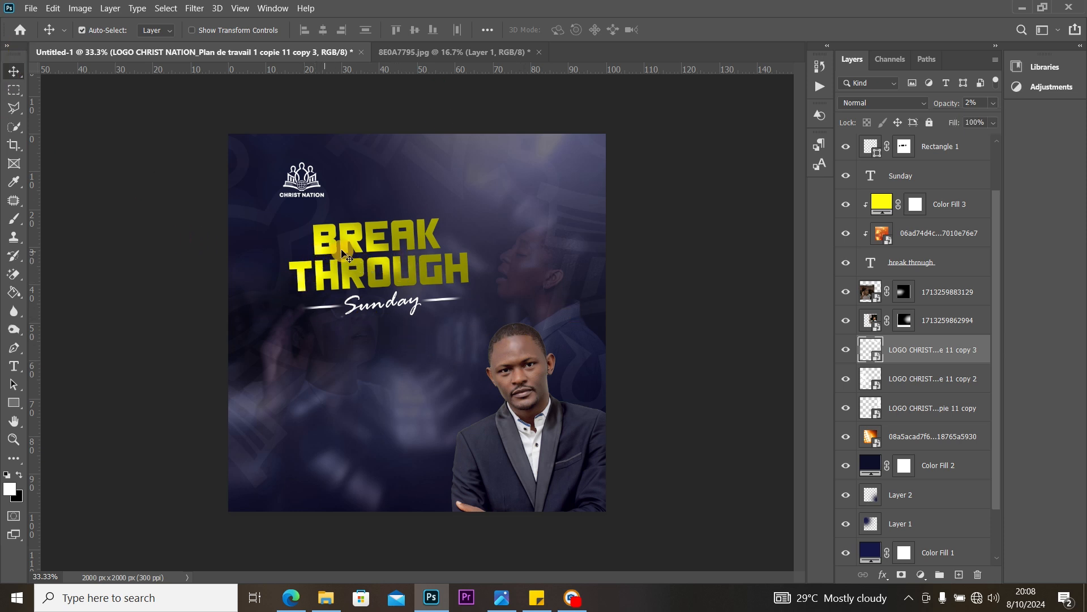
Step: Group the "break through" text with its clipped texture and yellow color fill, and convert the group to a smart object
click(362, 252)
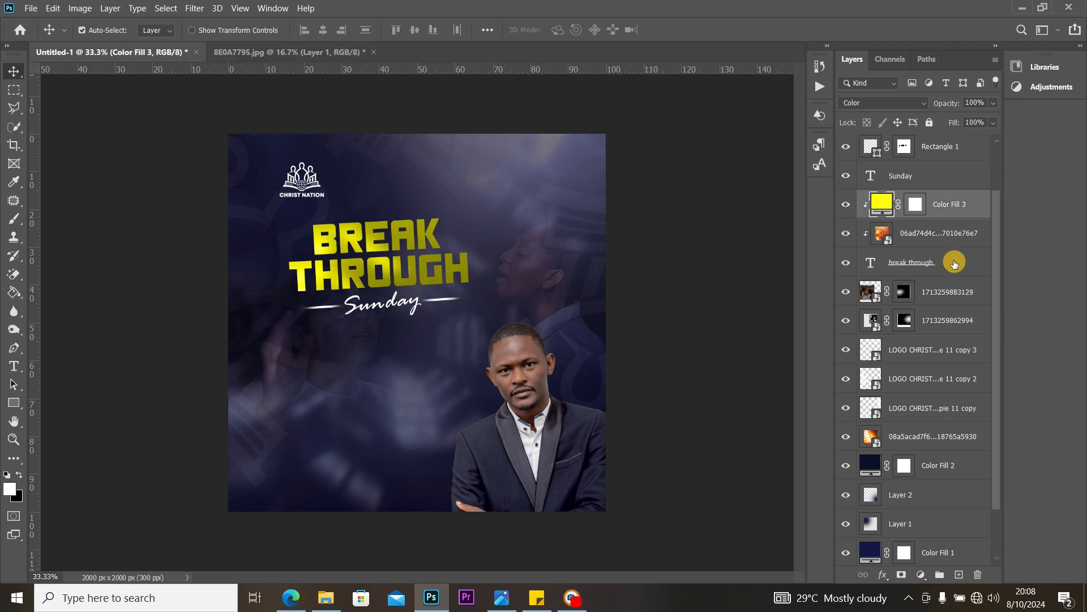
ctrl+click(946, 234)
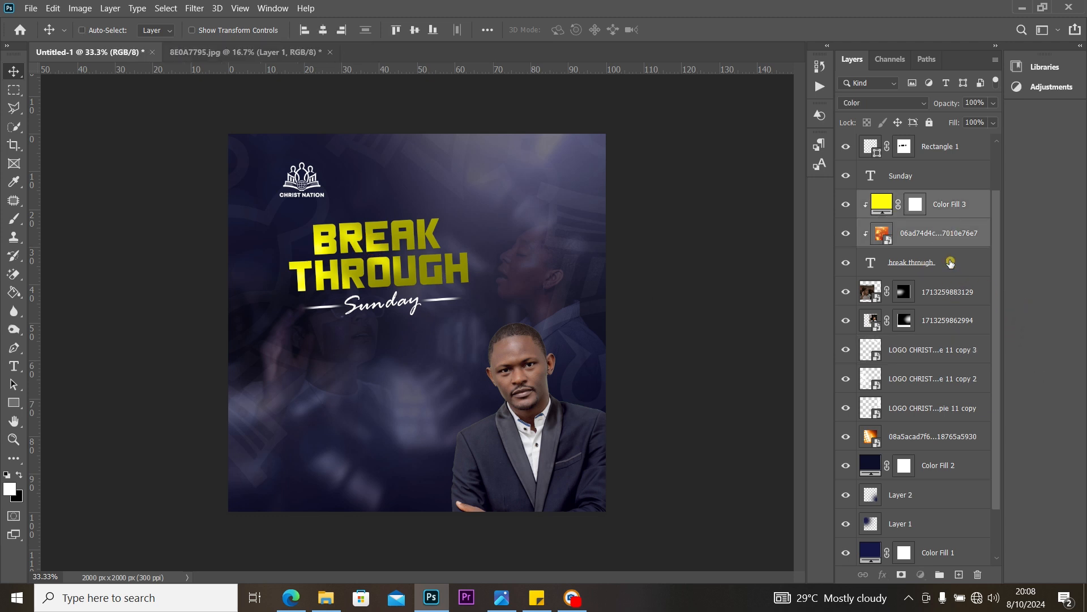
ctrl+click(950, 262)
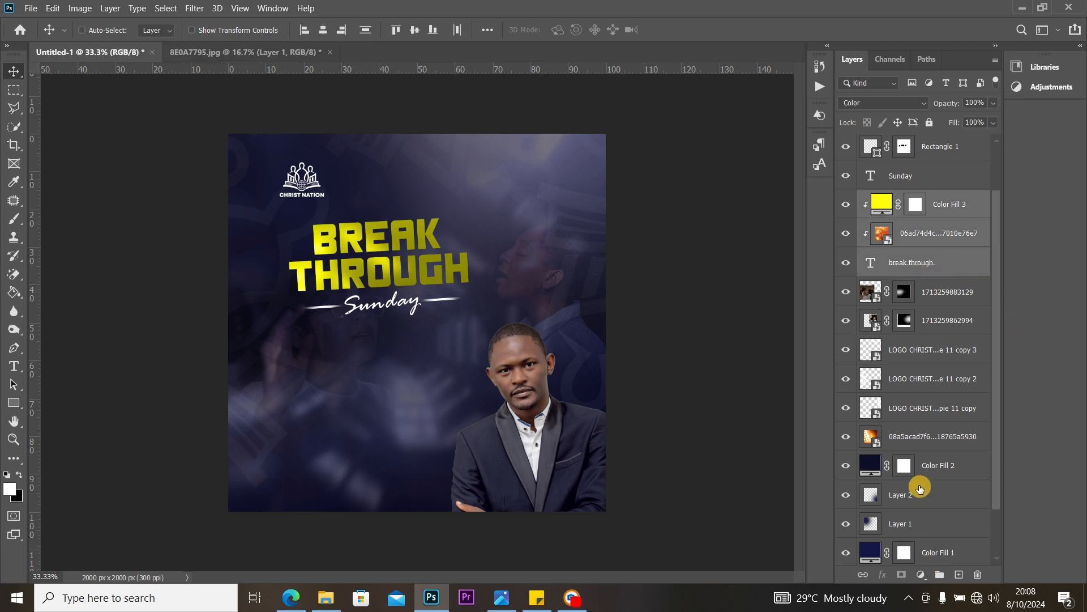
key(ctrl+g)
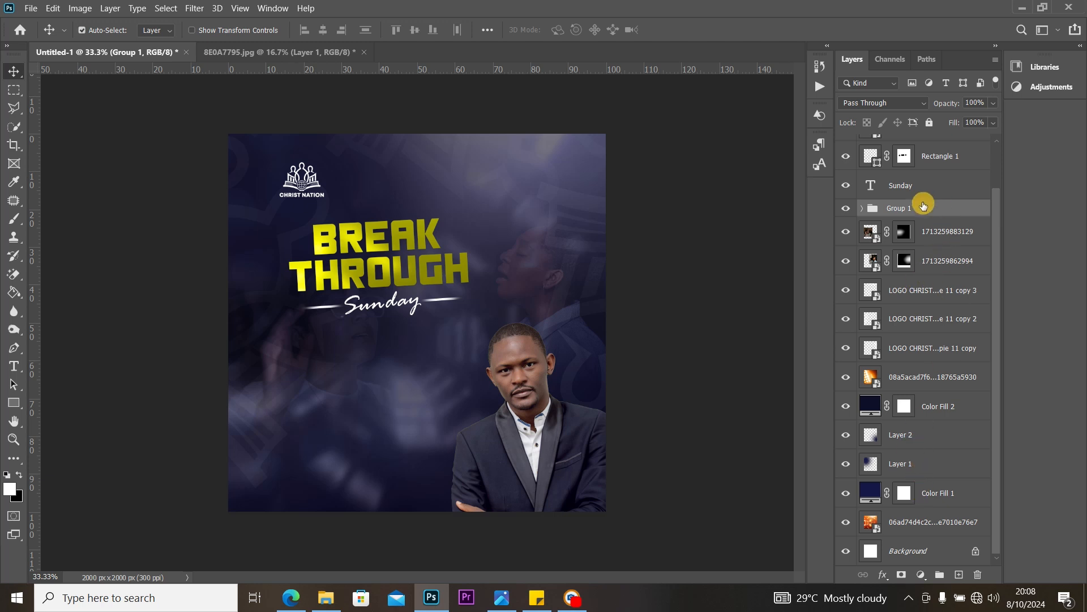
right_click(923, 206)
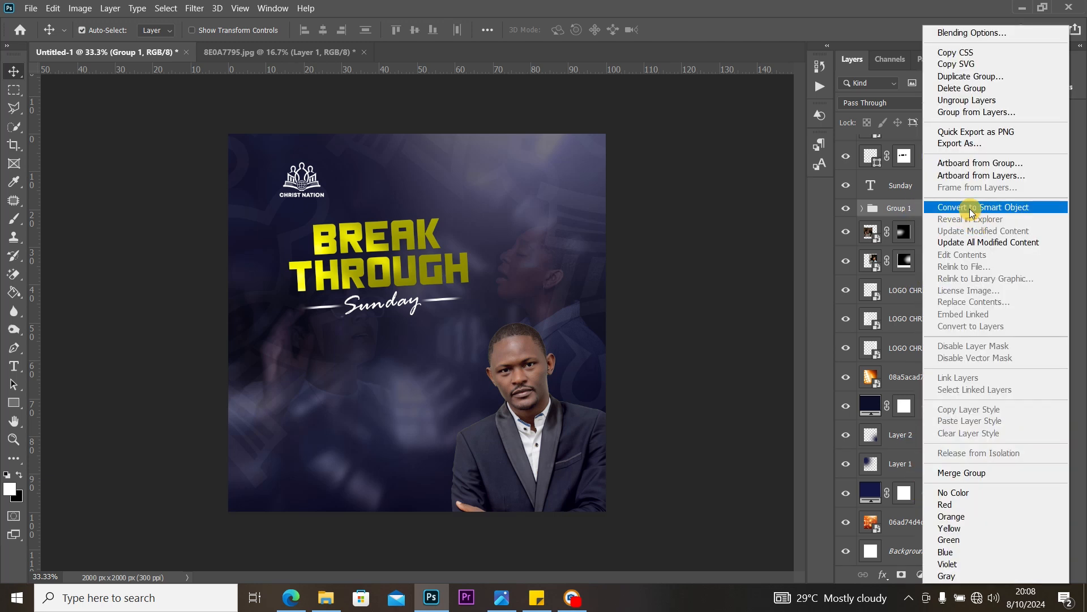
click(965, 210)
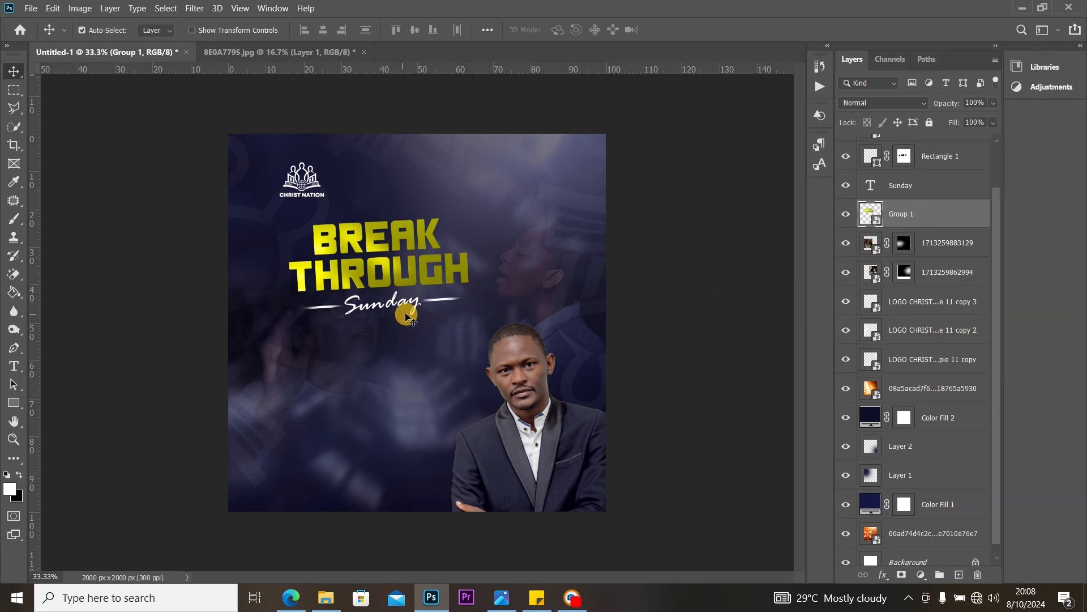
Step: Group the "Sunday" text with its side-line rectangle layer and convert the group to a smart object
click(939, 170)
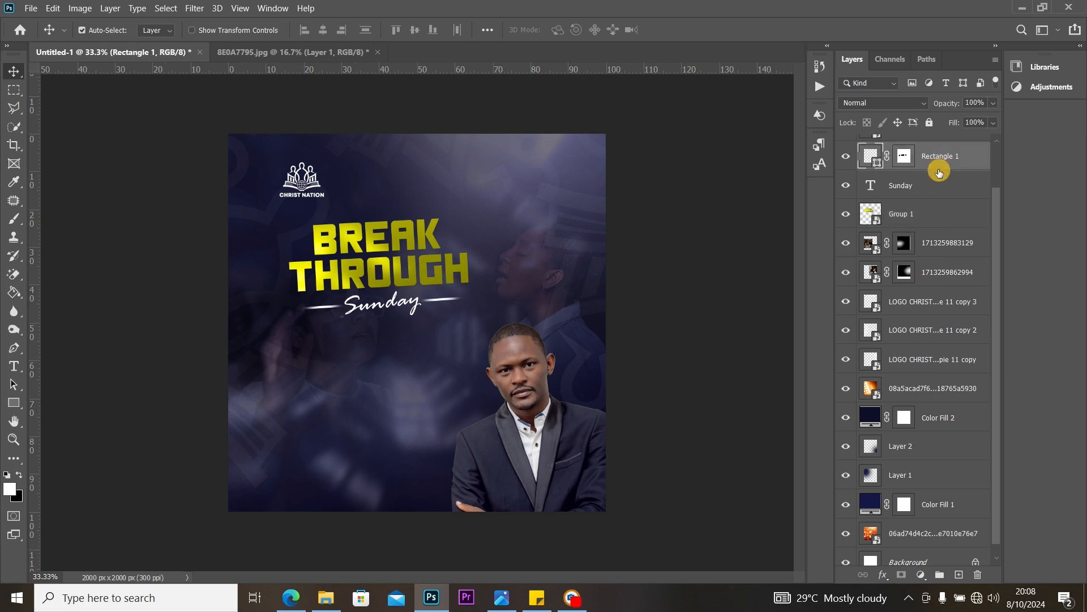
shift+click(939, 184)
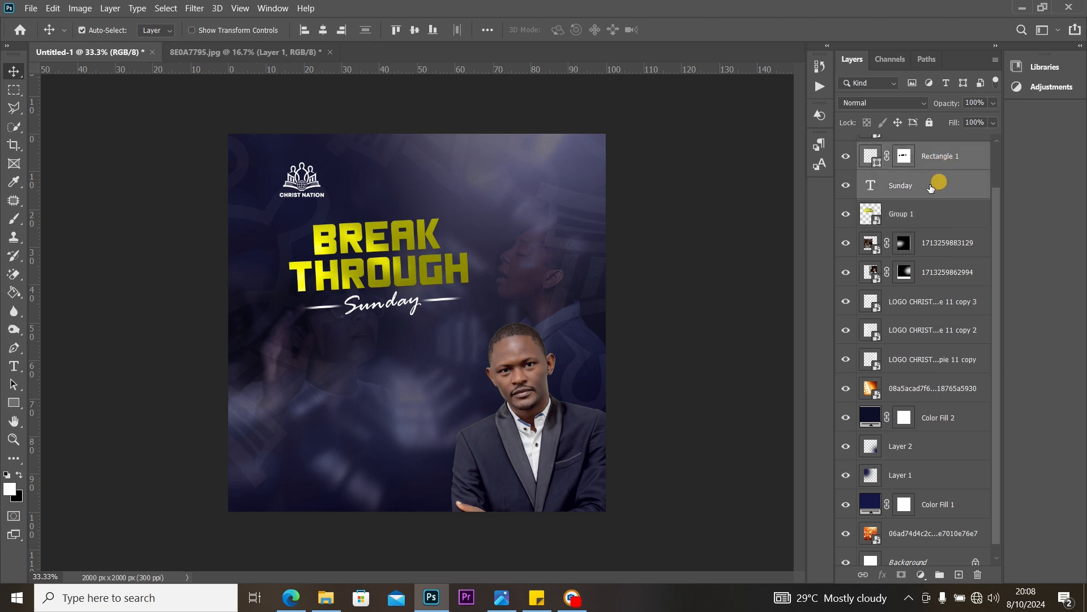
key(ctrl+g)
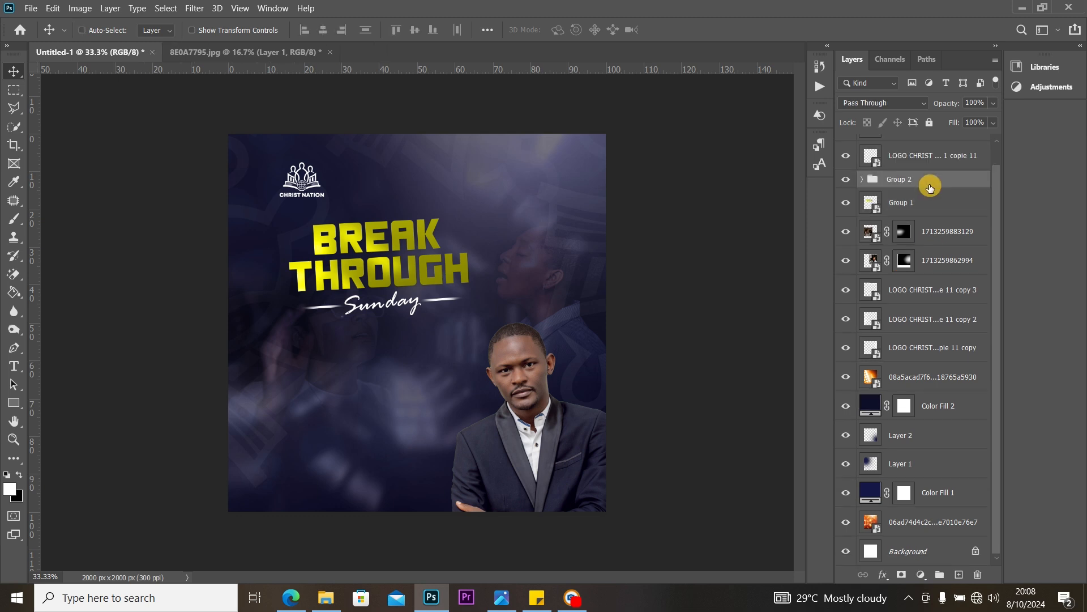
right_click(931, 179)
click(974, 209)
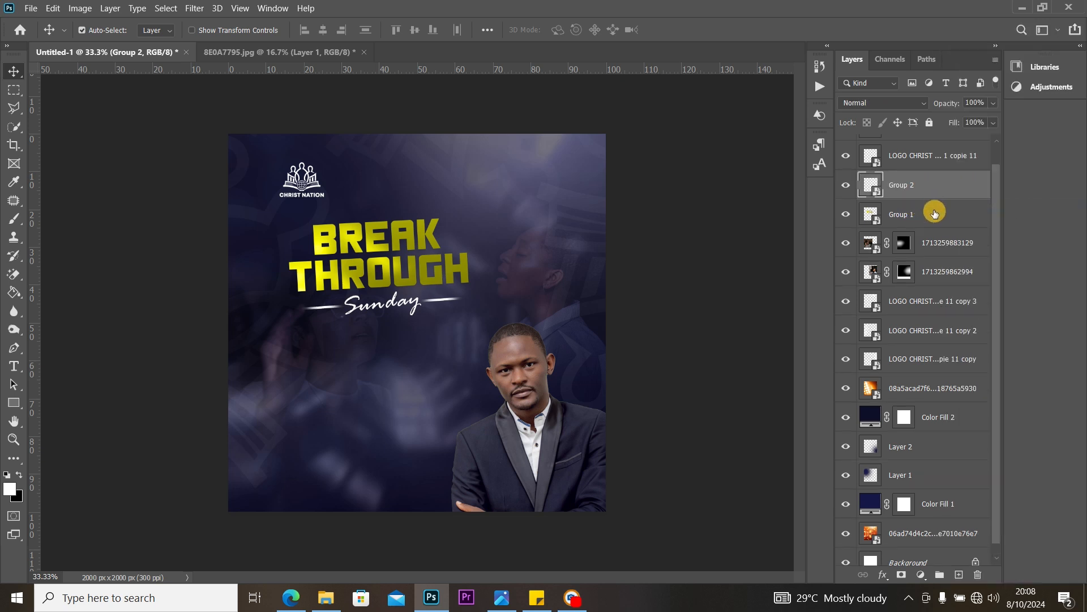
Step: Move the Break Through title and the Sunday text together slightly left and up on the flyer
ctrl+click(935, 216)
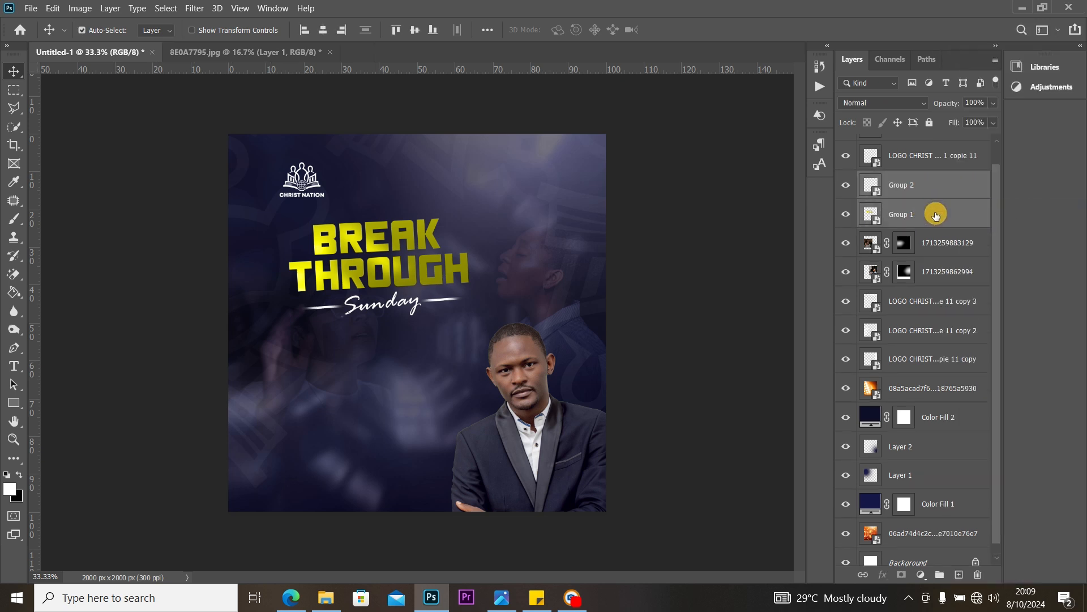
key(ctrl+t)
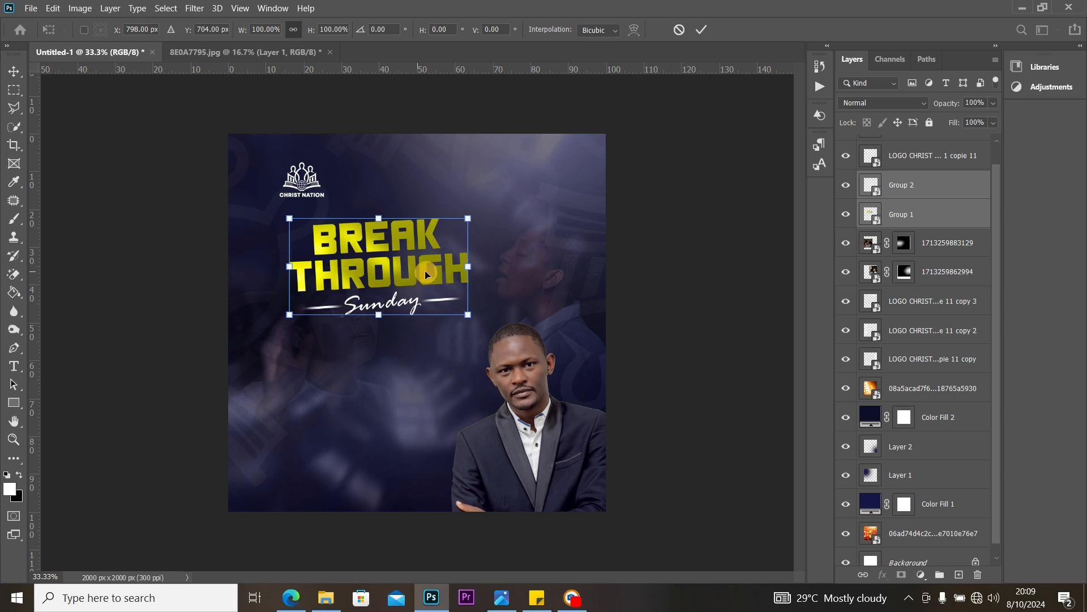
drag(426, 274, 403, 267)
click(11, 70)
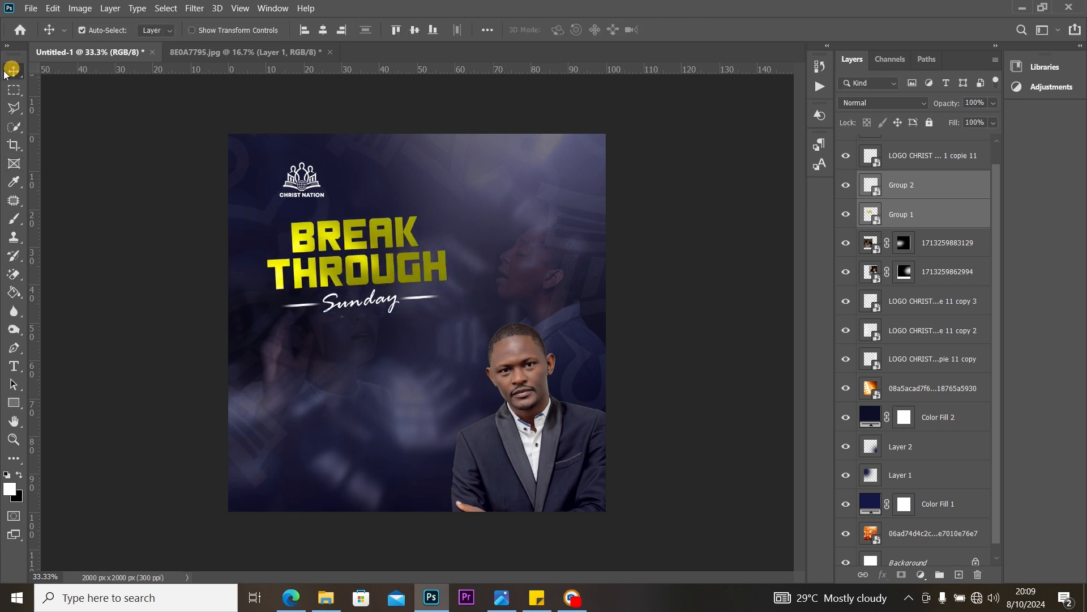
Step: Move the speaker cut-out slightly up and left in the flyer's lower right area
click(530, 267)
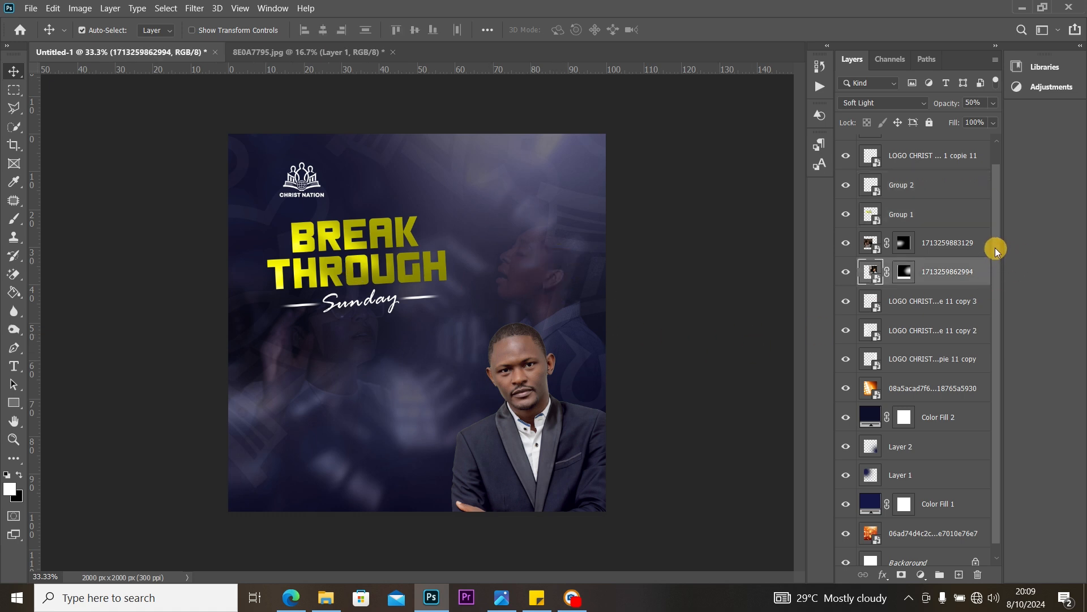
scroll(995, 249, down, 1)
drag(550, 460, 550, 439)
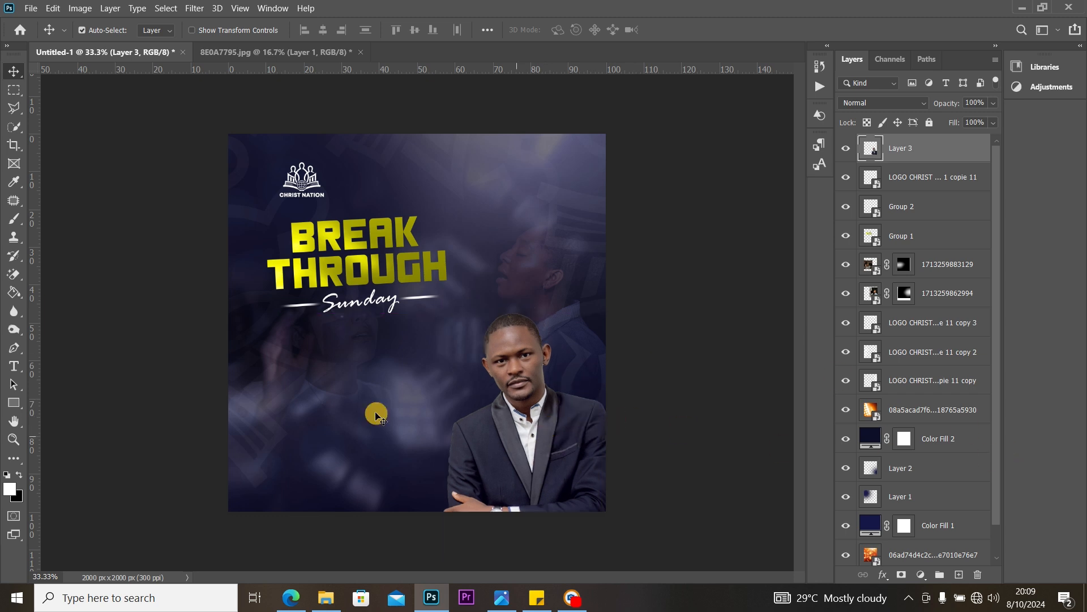
Step: Draw a white rounded rectangle about 507 x 458 px below the Sunday text and set all its corner radii to 80 px
click(13, 402)
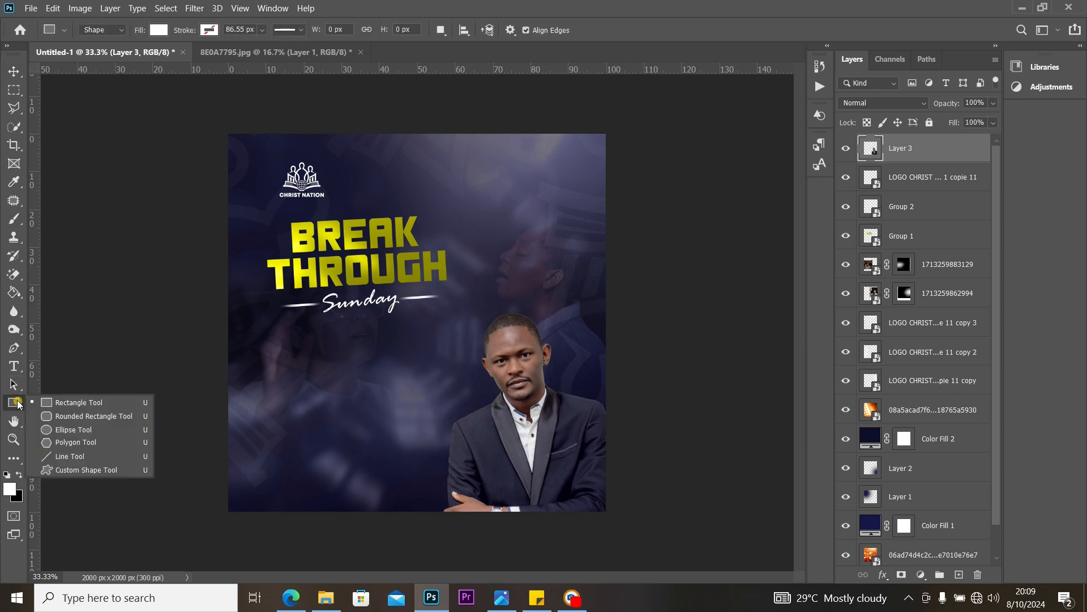
click(55, 408)
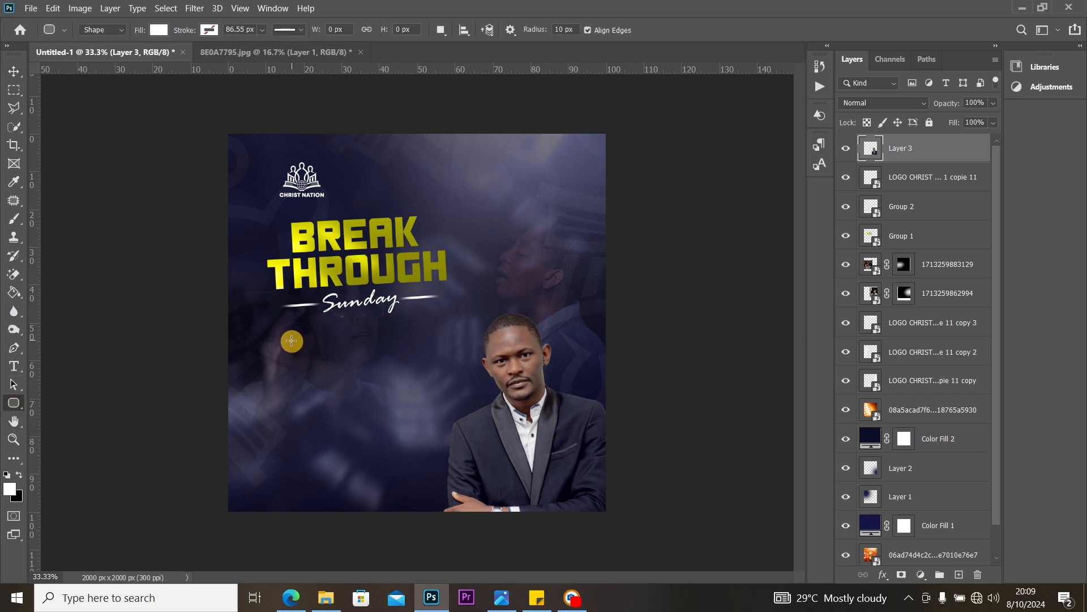
drag(290, 343, 387, 430)
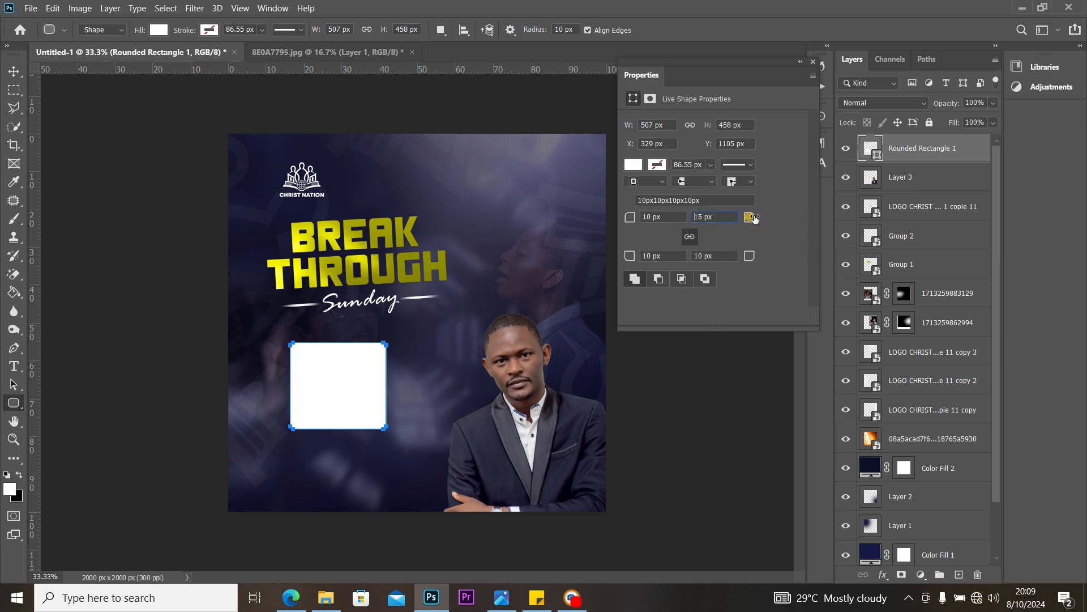
mouse_move(755, 219)
mouse_down()
mouse_move(784, 214)
mouse_move(753, 222)
mouse_move(767, 225)
mouse_up()
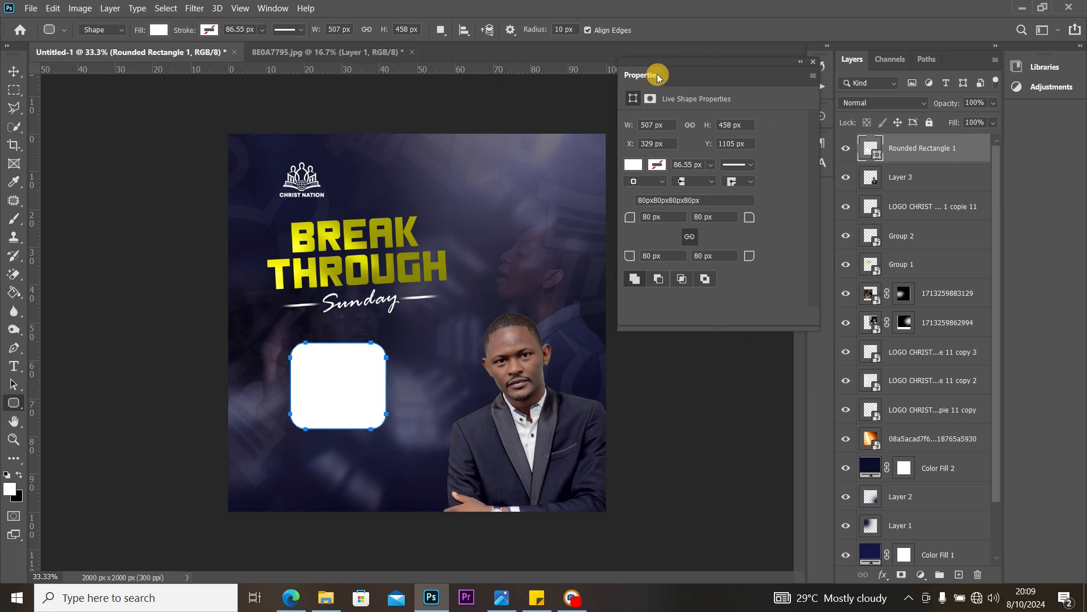
Step: Shift the white rounded rectangle left to an X position of about 272 px, keeping its height on the flyer
click(271, 8)
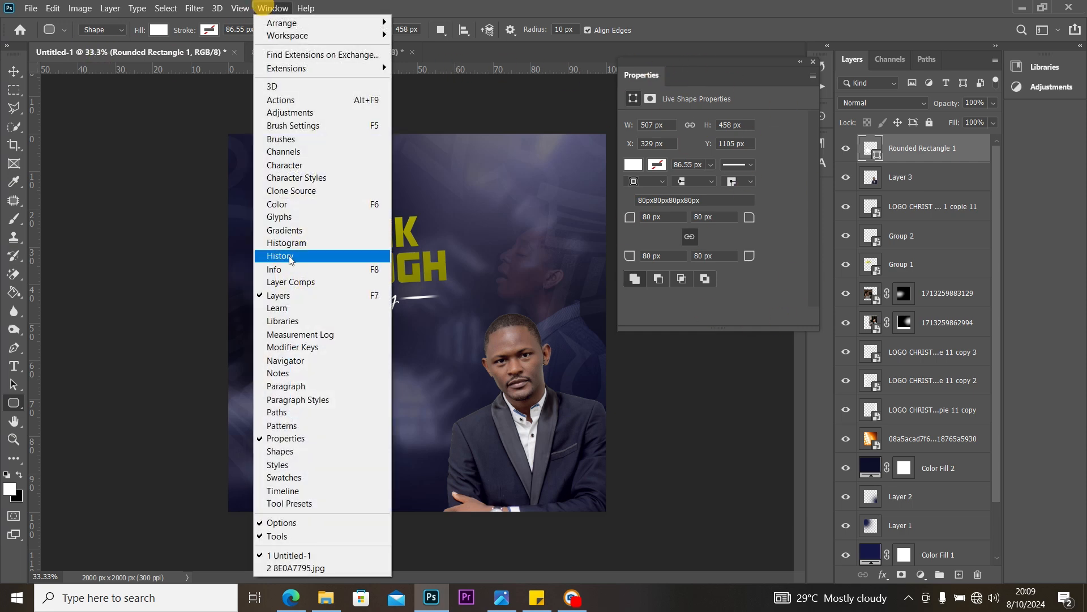
click(792, 162)
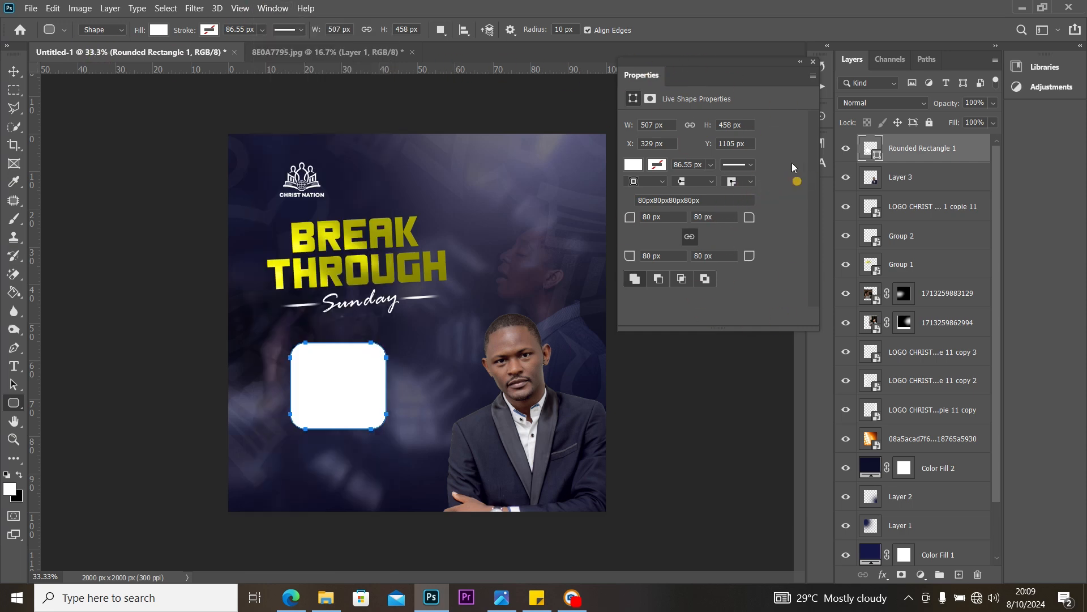
click(13, 71)
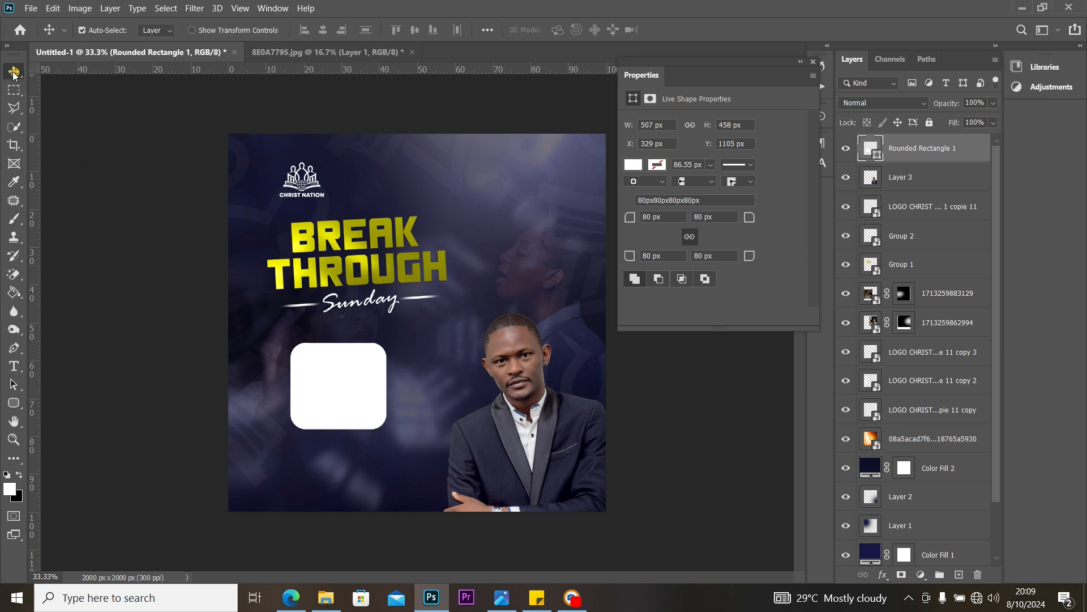
drag(342, 385, 331, 387)
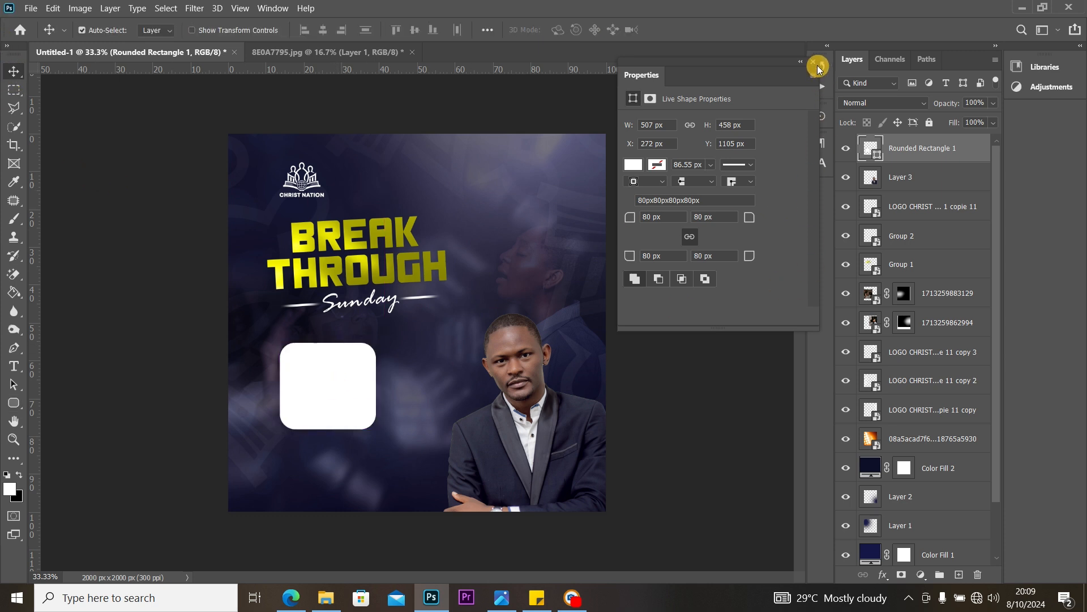
Step: Reduce the white rounded rectangle's layer opacity to 20%
click(816, 62)
drag(994, 102, 939, 120)
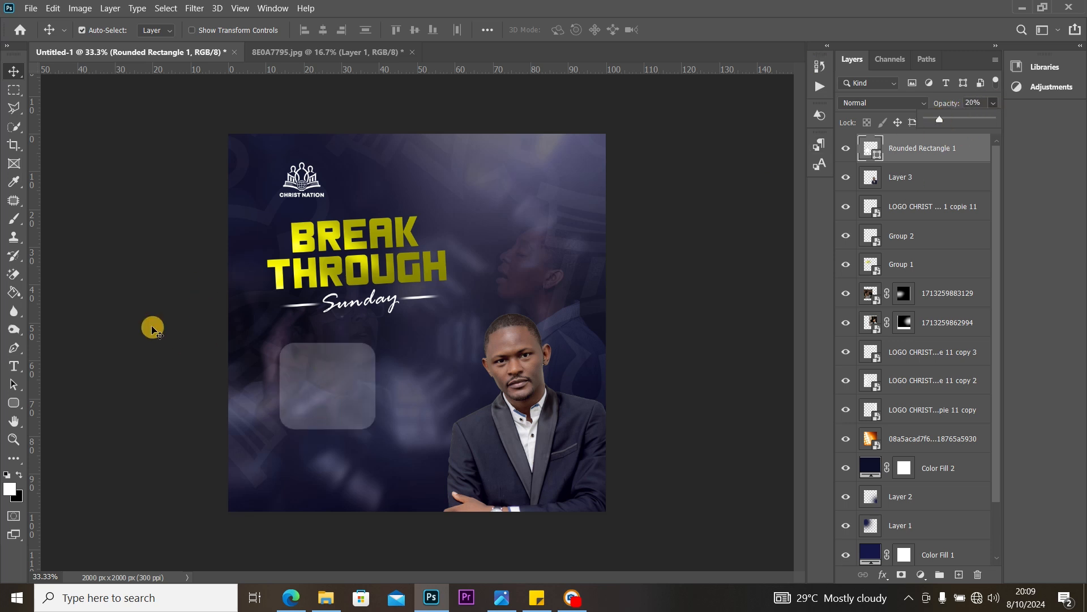
click(18, 72)
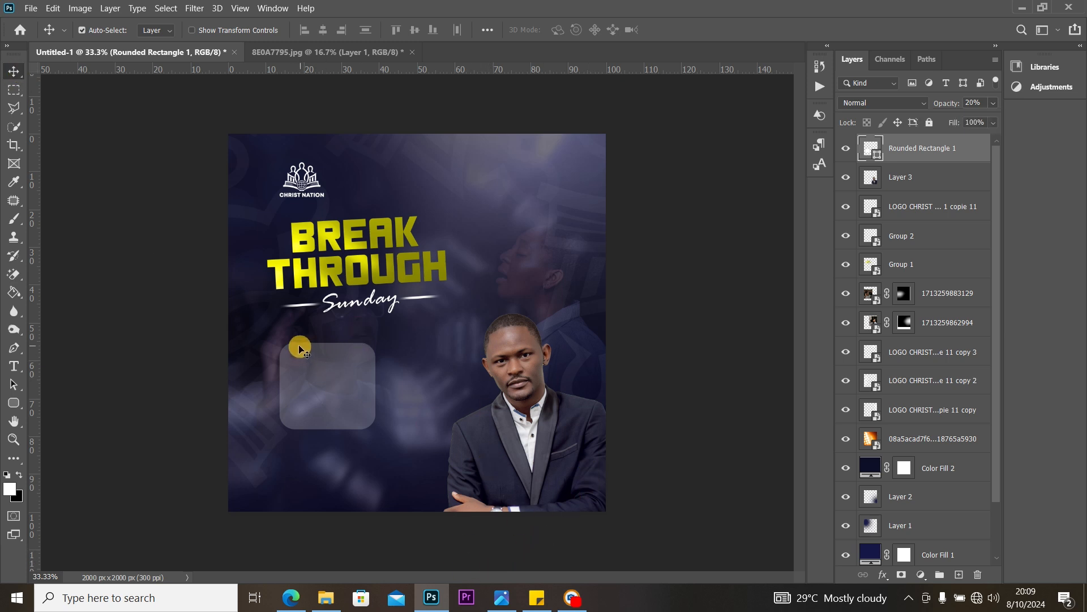
Step: Switch to Sticky Notes and copy the word "sunday" from the event date line
click(536, 599)
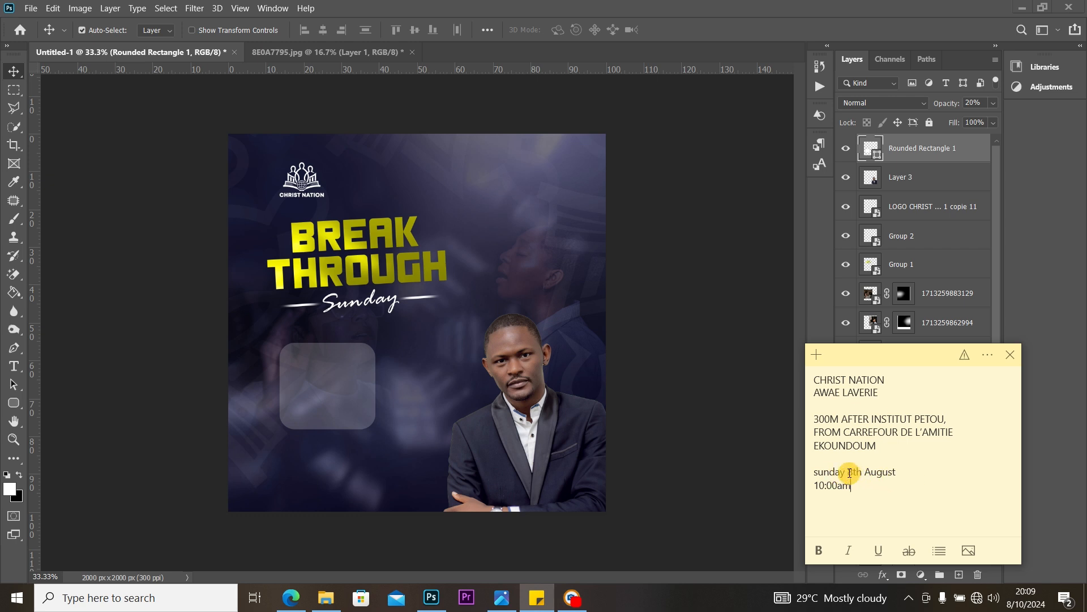
drag(844, 471, 814, 473)
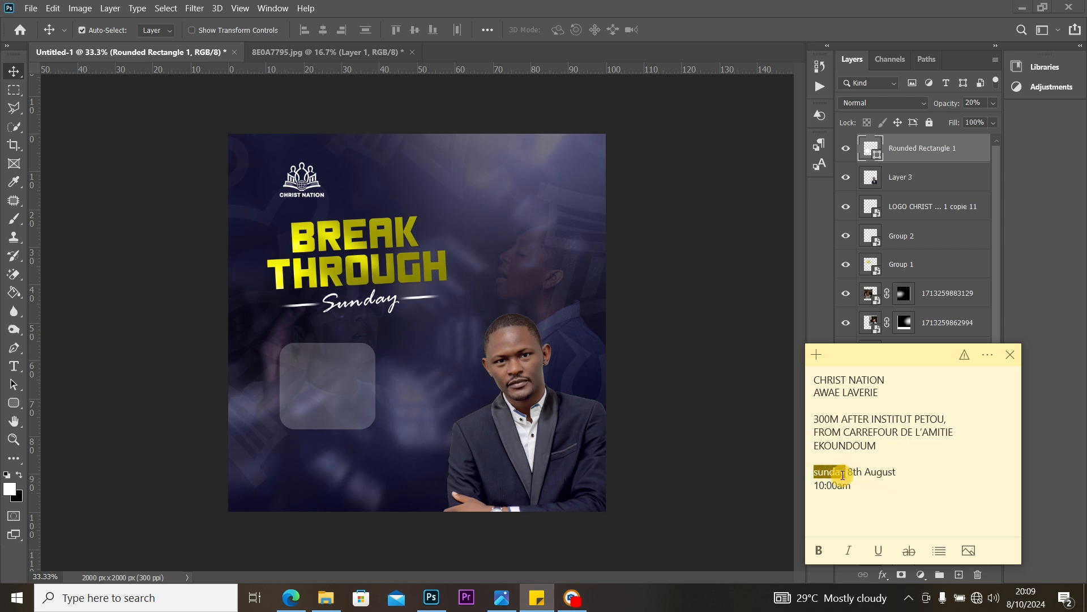
right_click(834, 475)
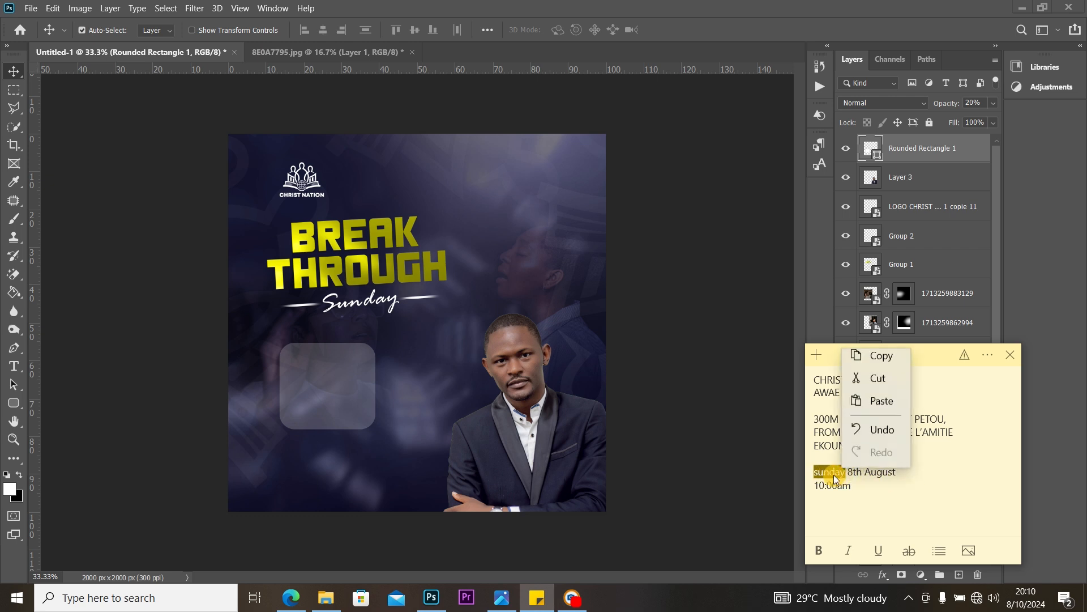
click(881, 366)
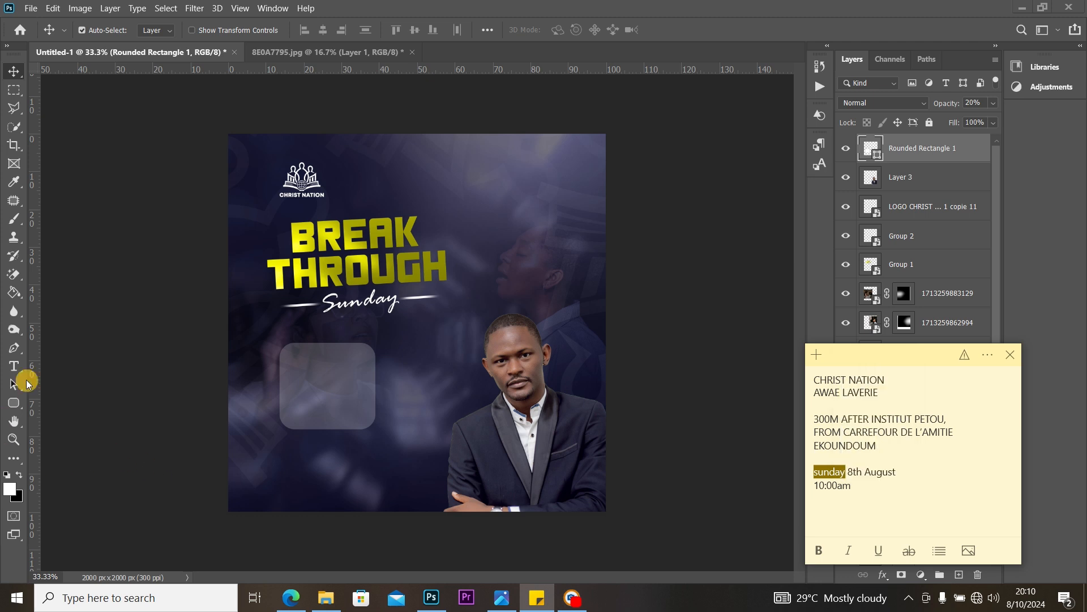
Step: Add a white text layer reading "Sunday" in the Monument Extended font near the translucent rounded box in Photoshop
click(7, 362)
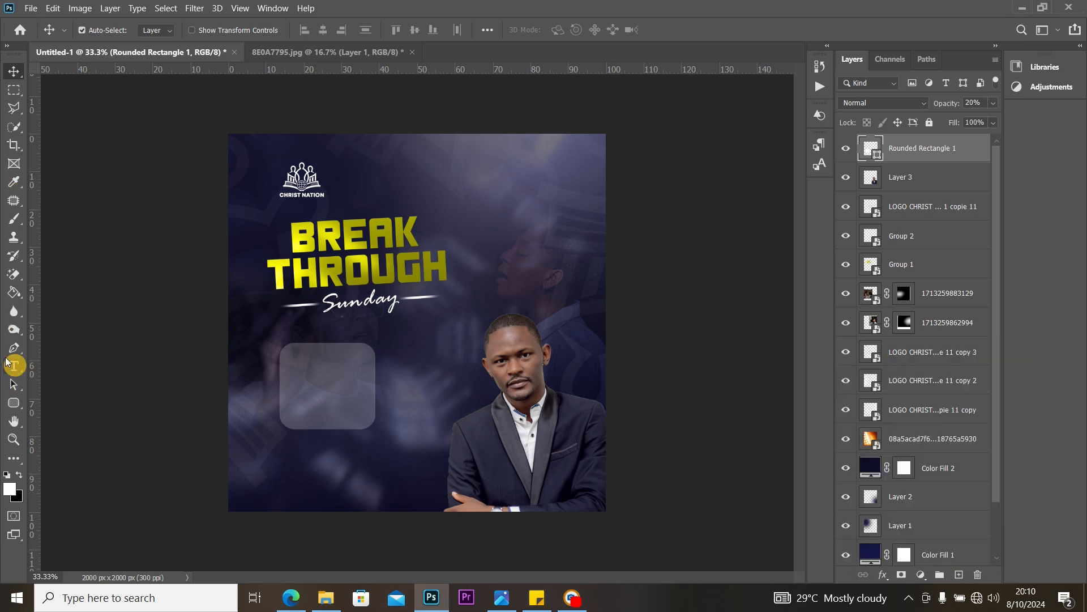
click(9, 366)
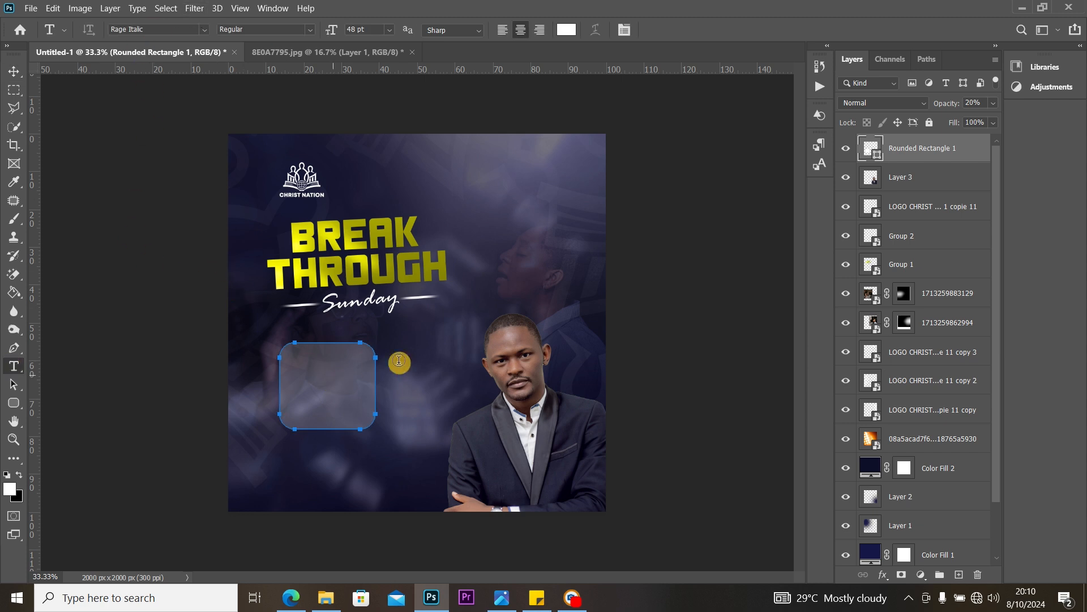
click(431, 341)
click(202, 31)
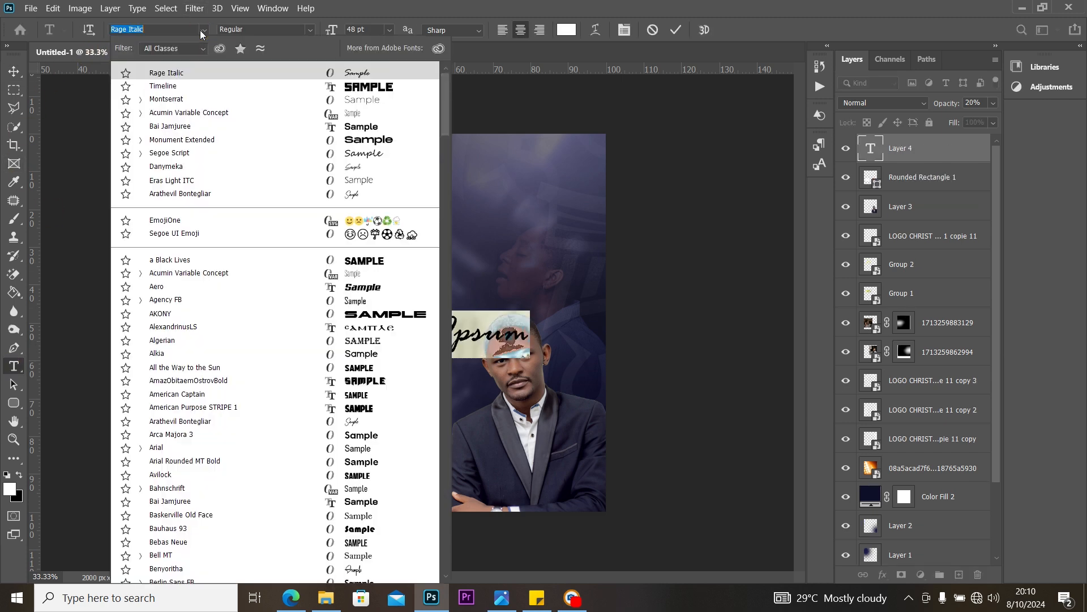
click(183, 140)
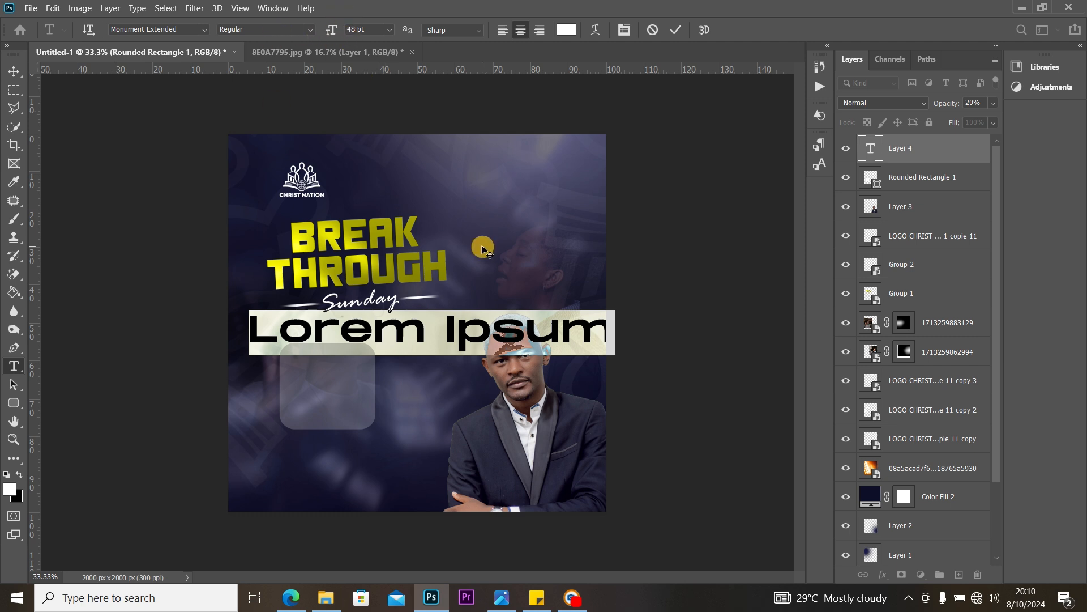
text(Sunday)
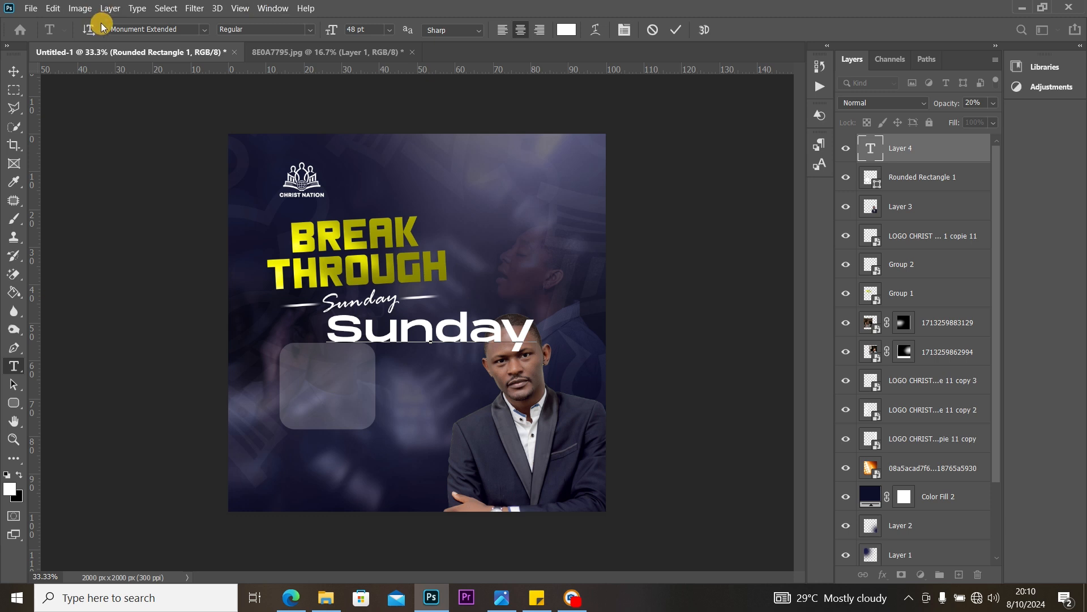
Step: Set the new "Sunday" text to 16 pt and place it centred in the upper part of the rounded box
key(ctrl+a)
click(390, 30)
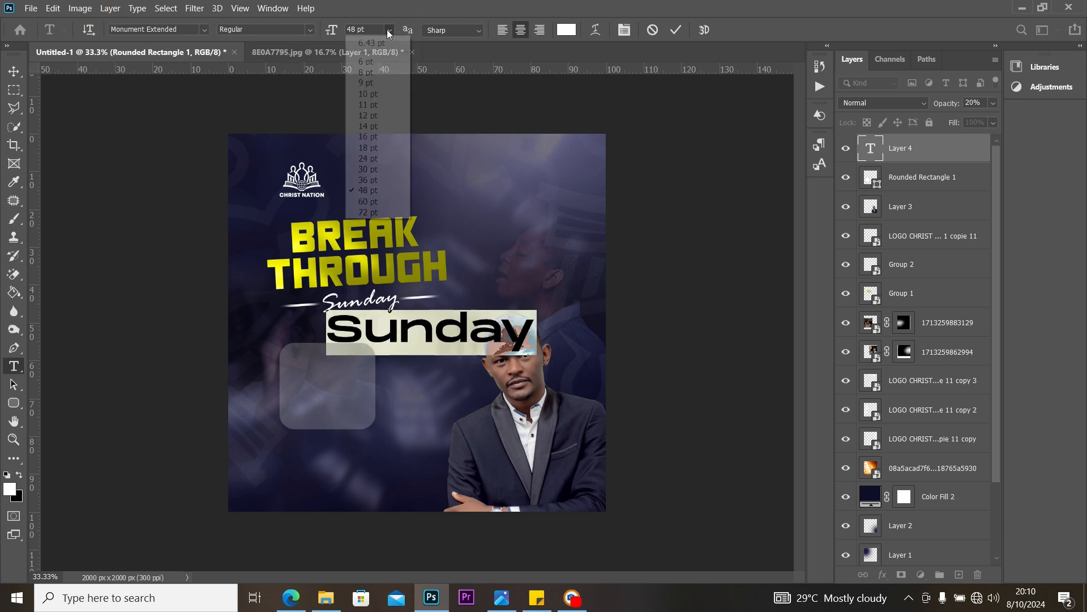
click(377, 126)
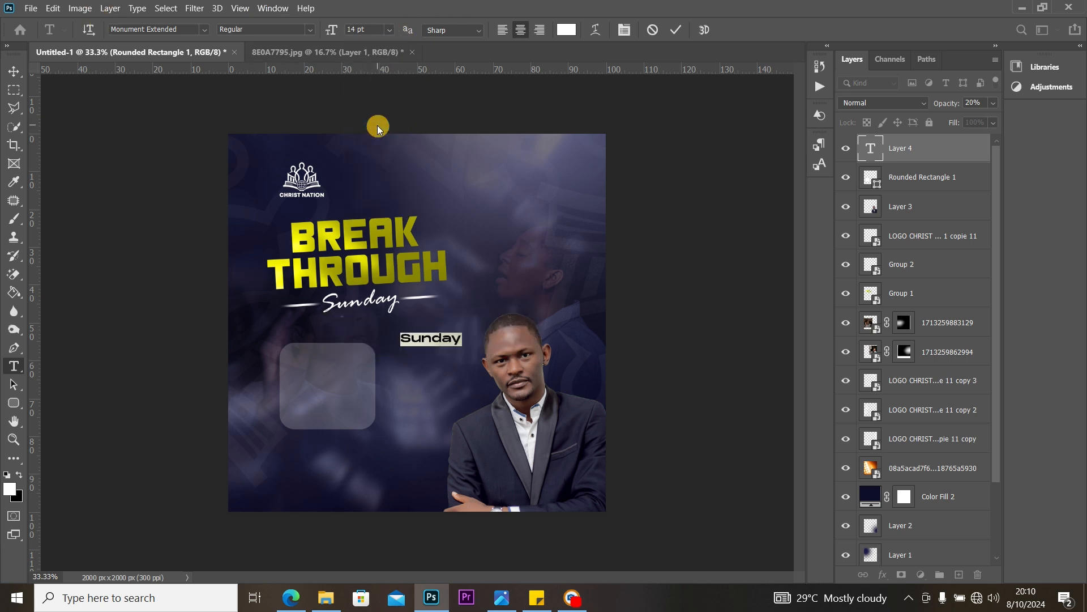
click(388, 30)
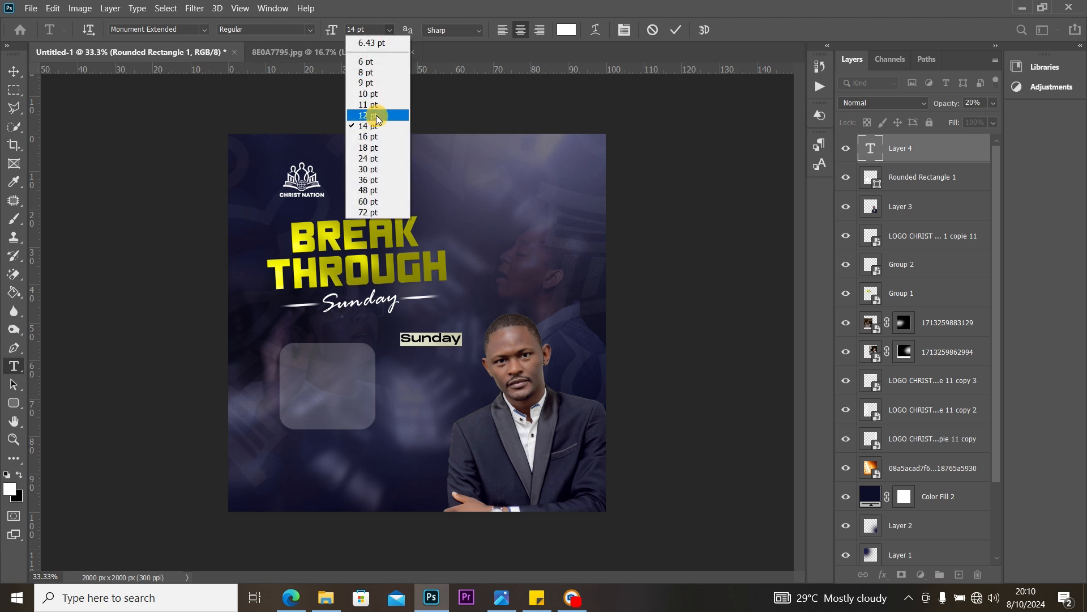
click(379, 136)
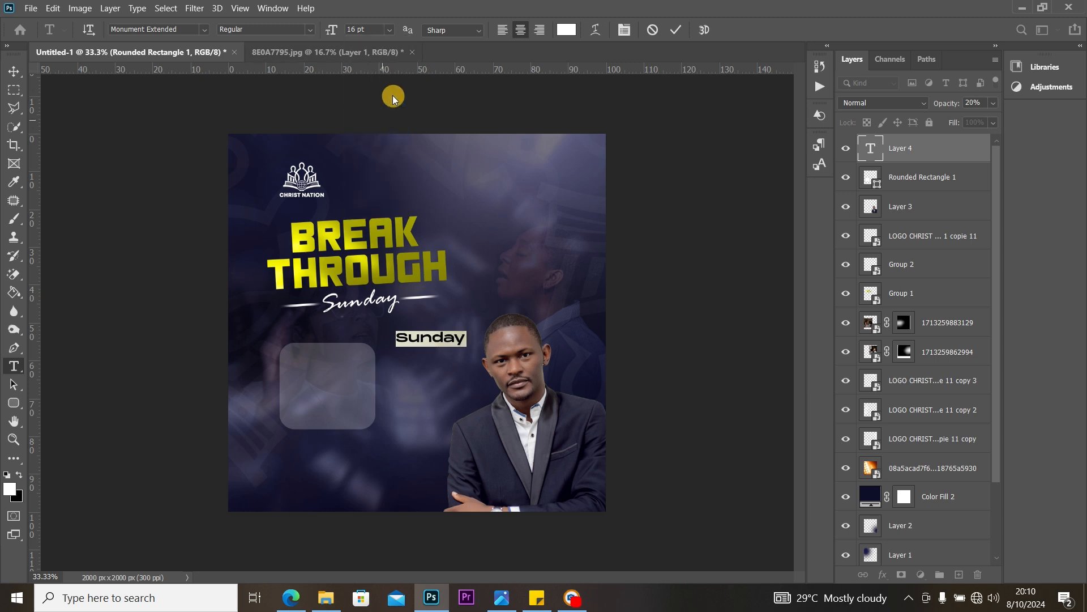
click(13, 71)
drag(428, 339, 327, 369)
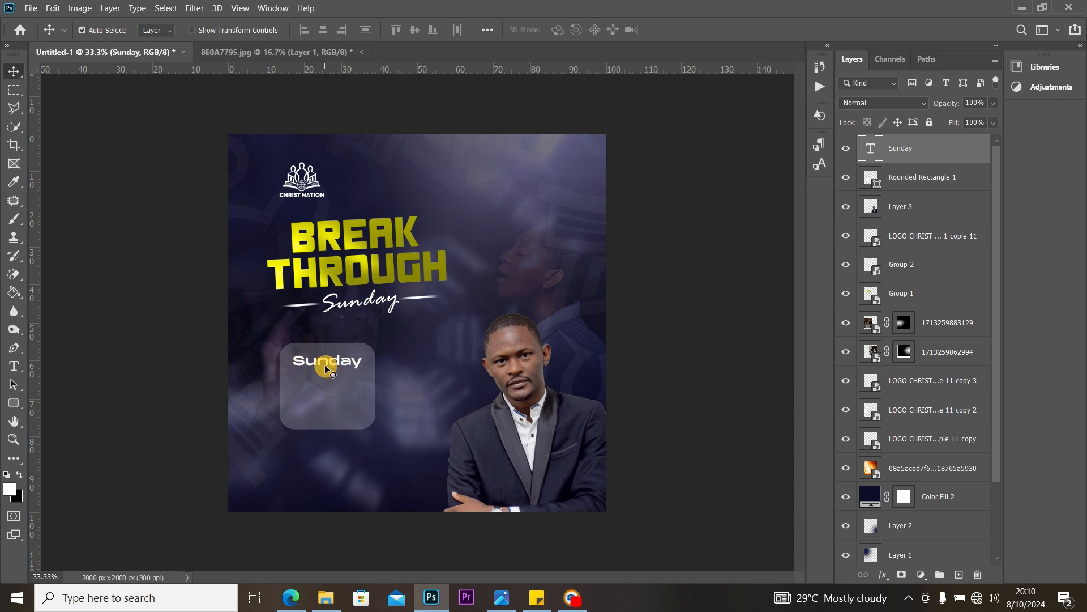
Step: Add a separate 16 pt text layer reading "11th" in the lower part of the rounded box, beneath "Sunday"
click(10, 370)
click(327, 418)
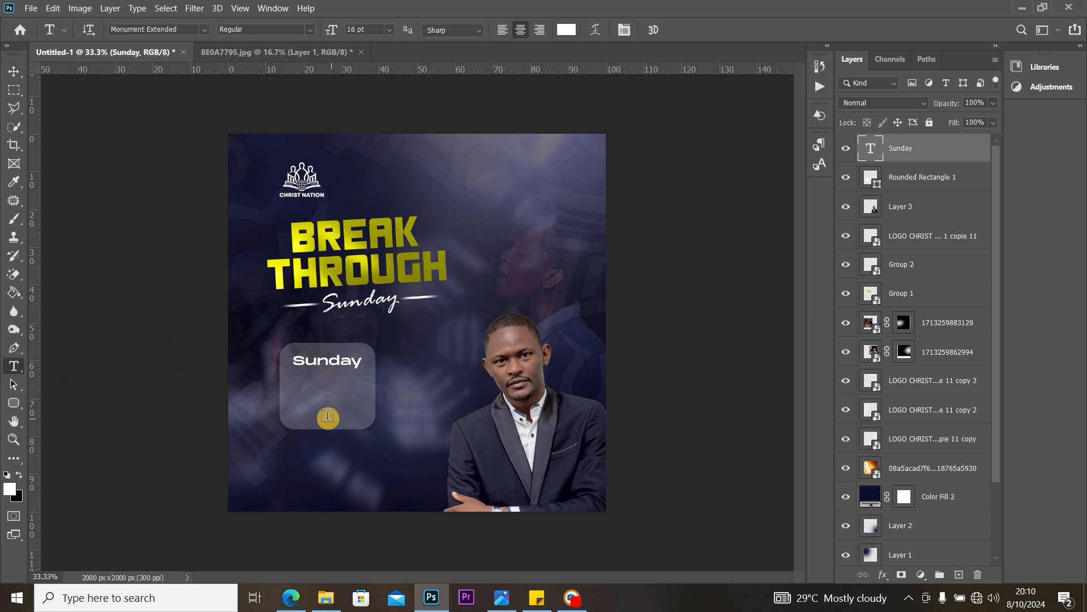
text(11th)
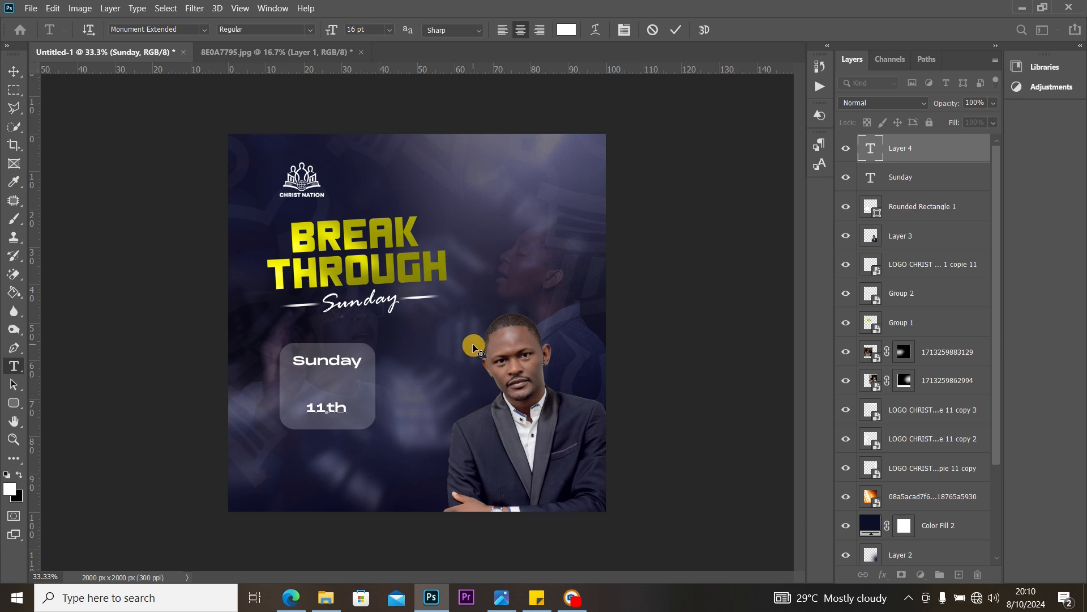
Step: Set the "11th" text to Monument Extended Ultrabold at 30 pt
key(ctrl+a)
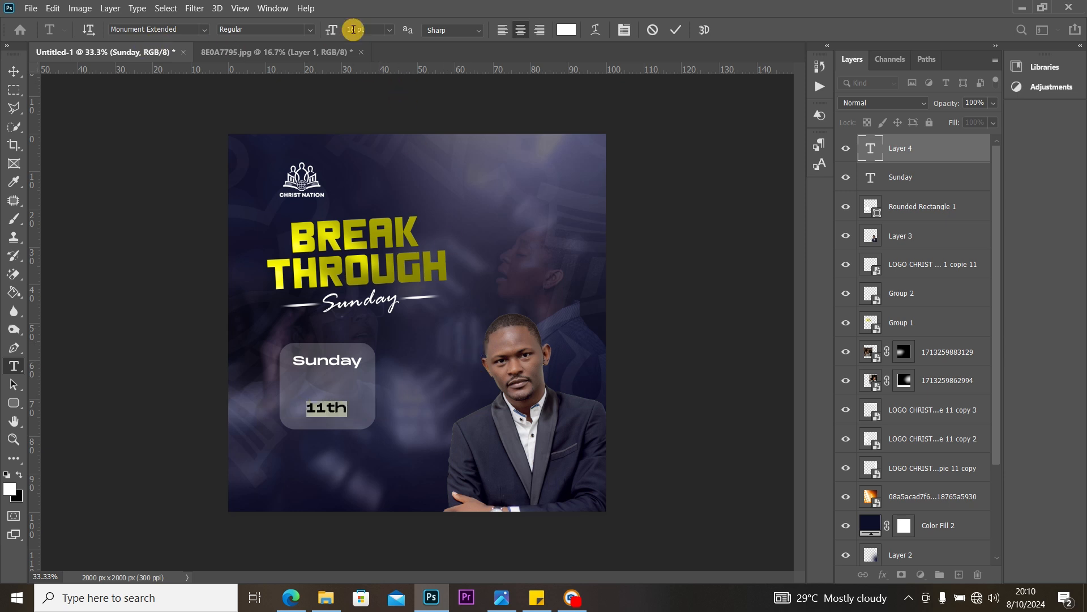
click(310, 29)
click(294, 52)
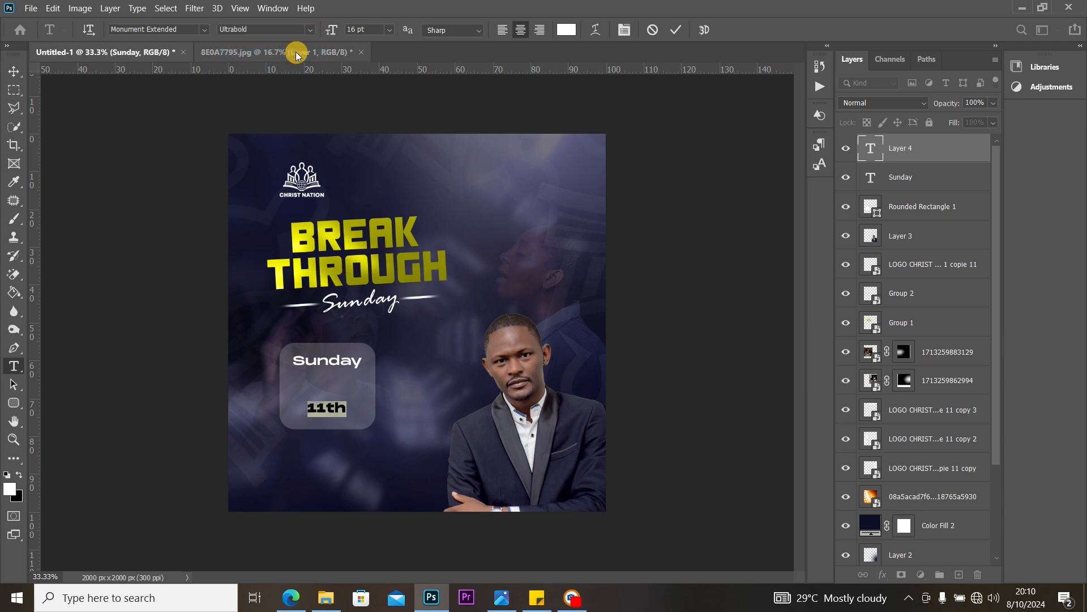
click(389, 29)
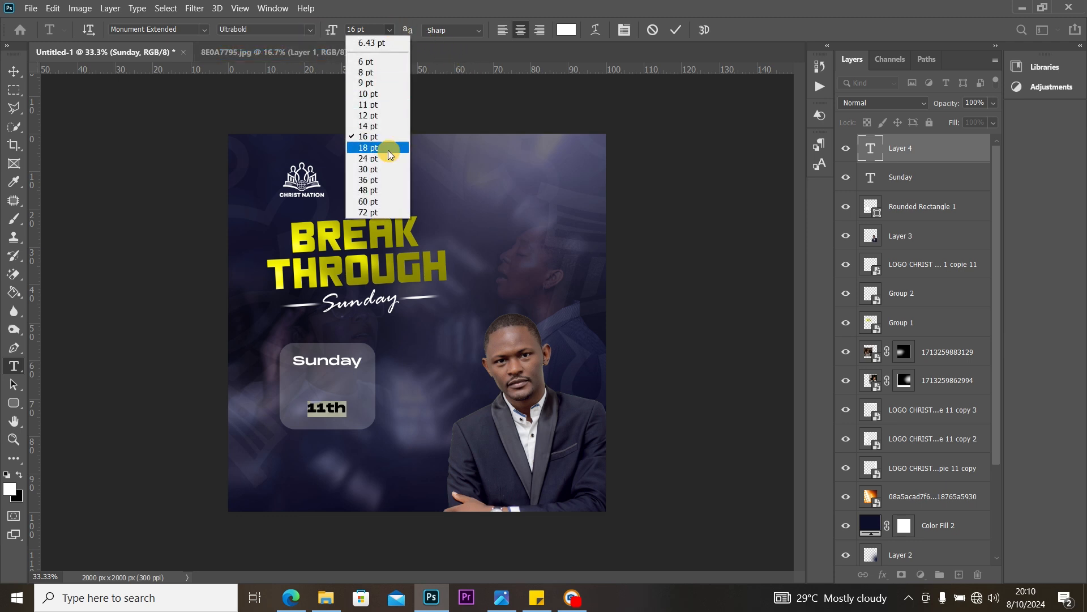
click(389, 151)
click(383, 30)
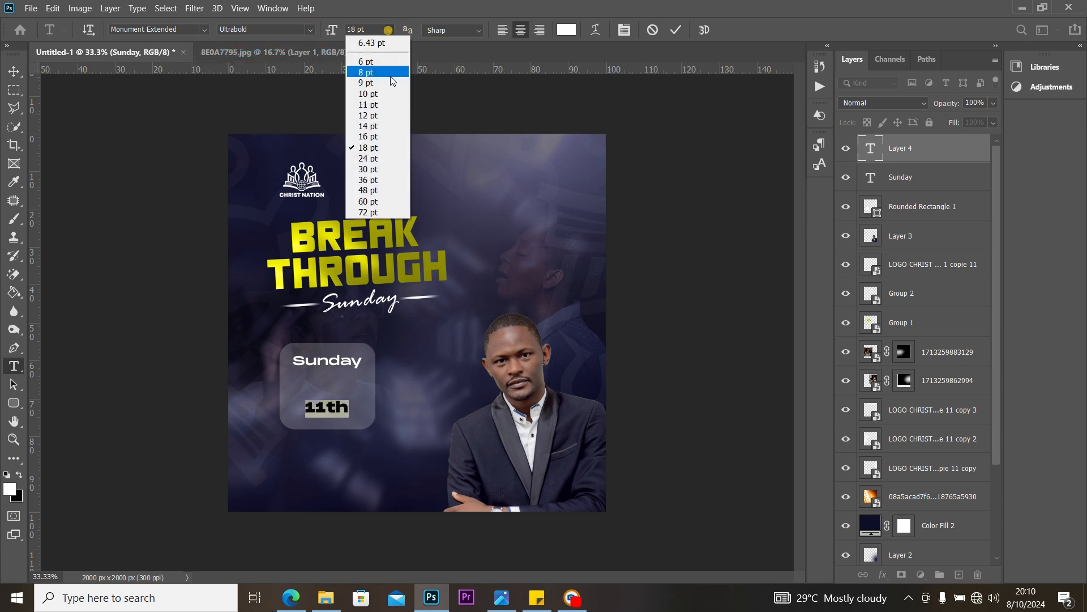
click(382, 169)
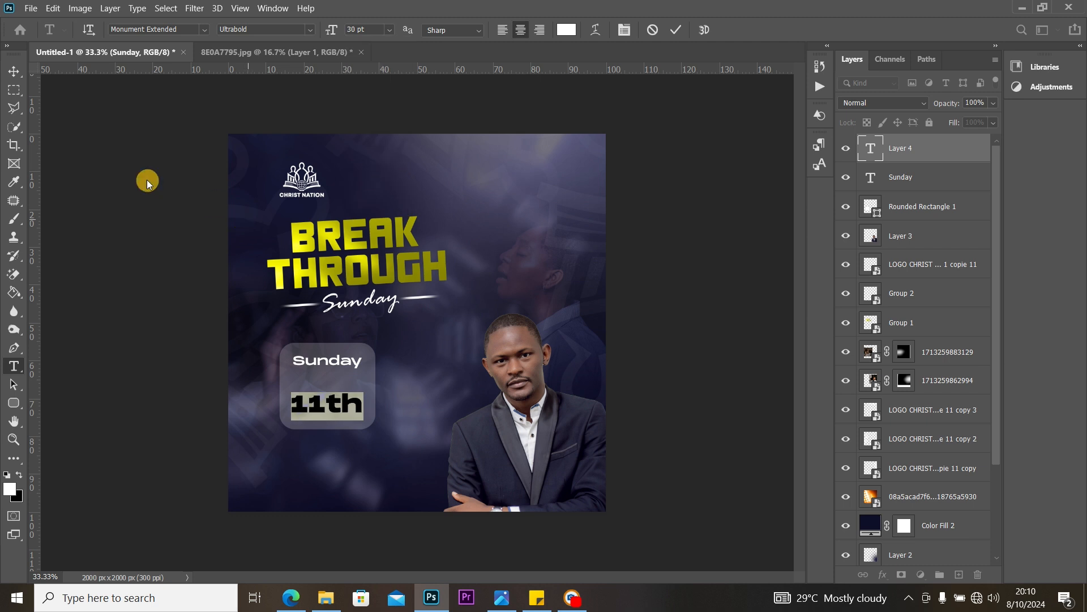
Step: Move the "11th" text up to sit directly beneath "Sunday" inside the rounded rectangle
click(14, 70)
mouse_move(318, 402)
mouse_down()
mouse_move(339, 352)
mouse_move(317, 381)
mouse_up()
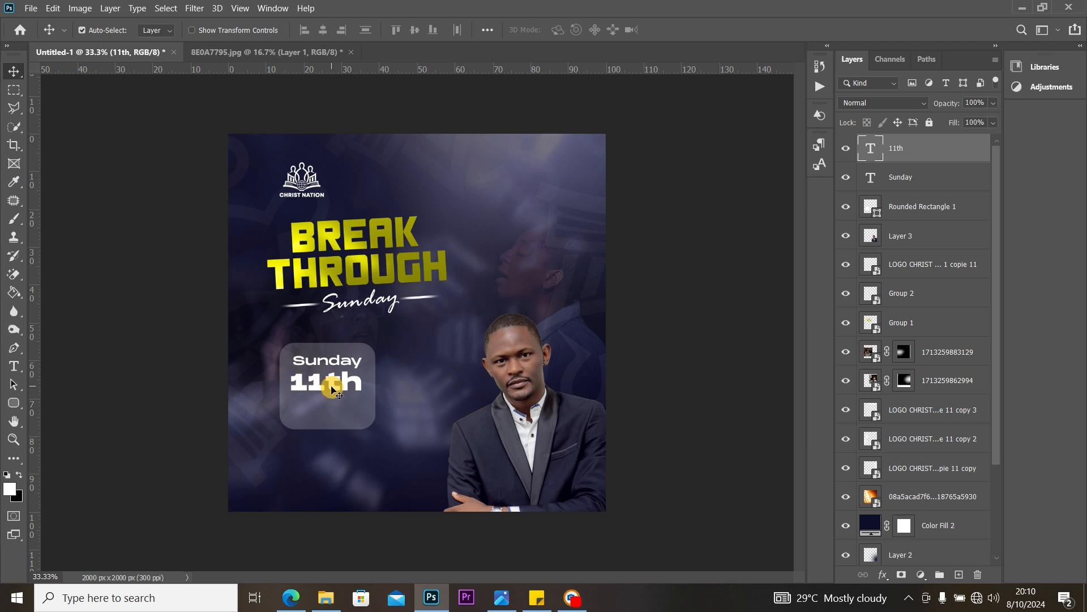
drag(332, 379, 332, 382)
Step: Duplicate the "Sunday" date text, change the copy to "August", and place it just below "11th"
click(336, 363)
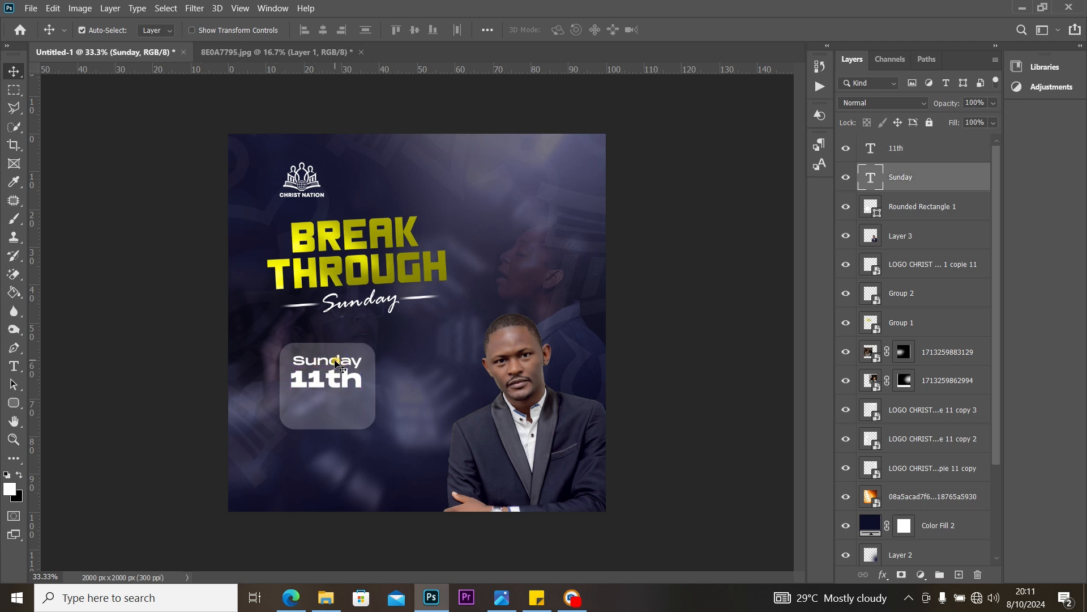
key(ctrl+j)
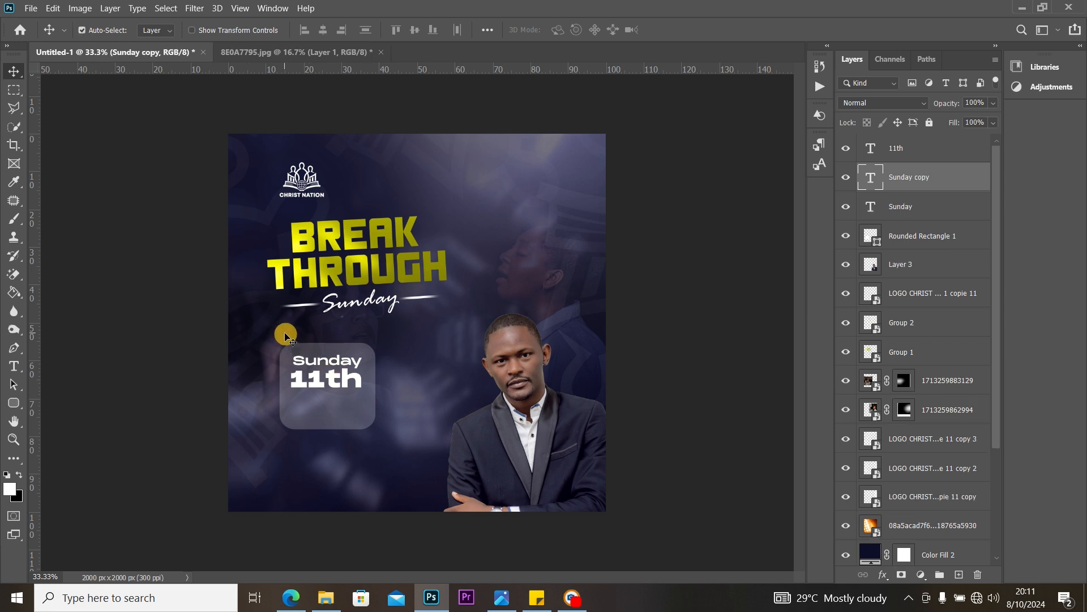
drag(325, 363, 321, 399)
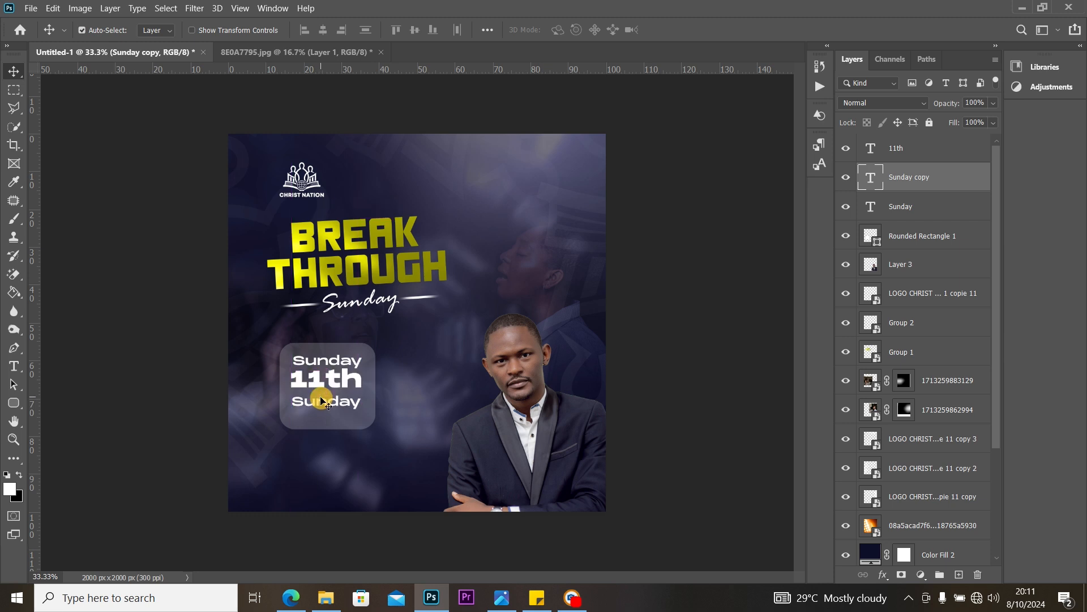
double_click(322, 397)
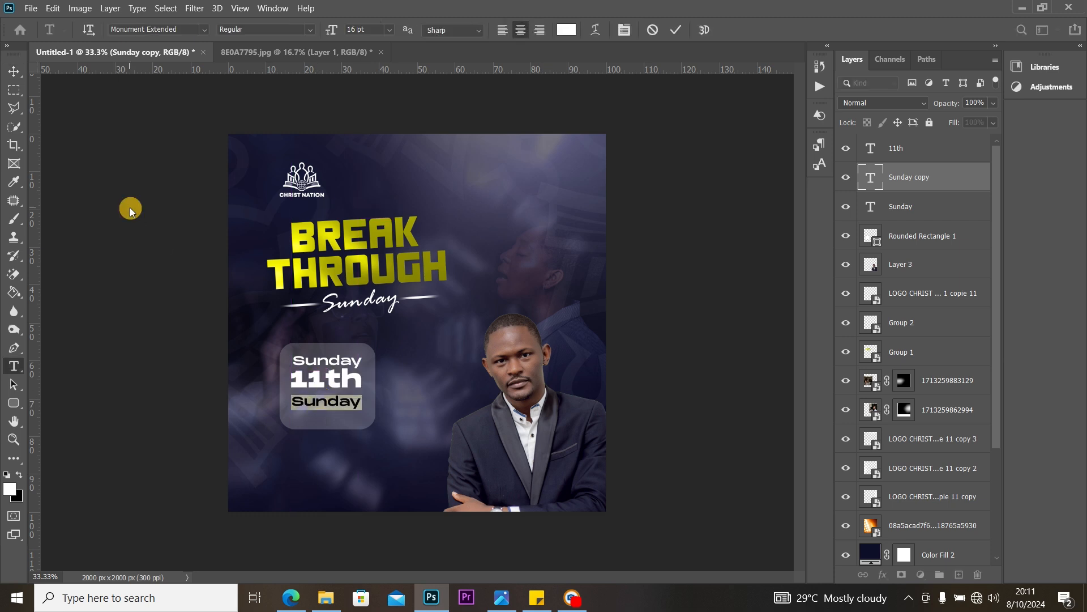
text(August)
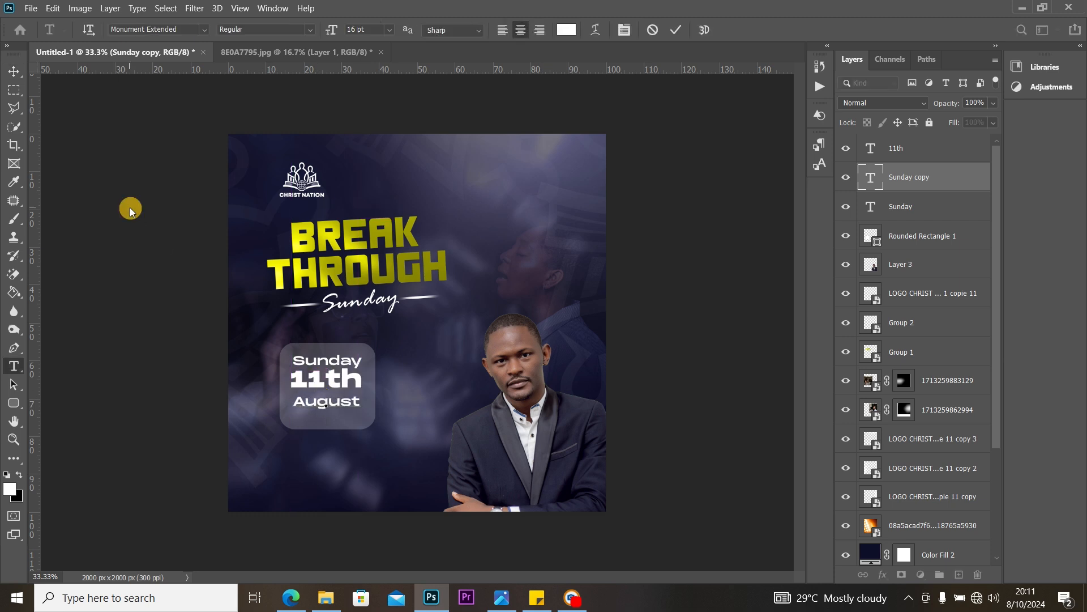
click(11, 65)
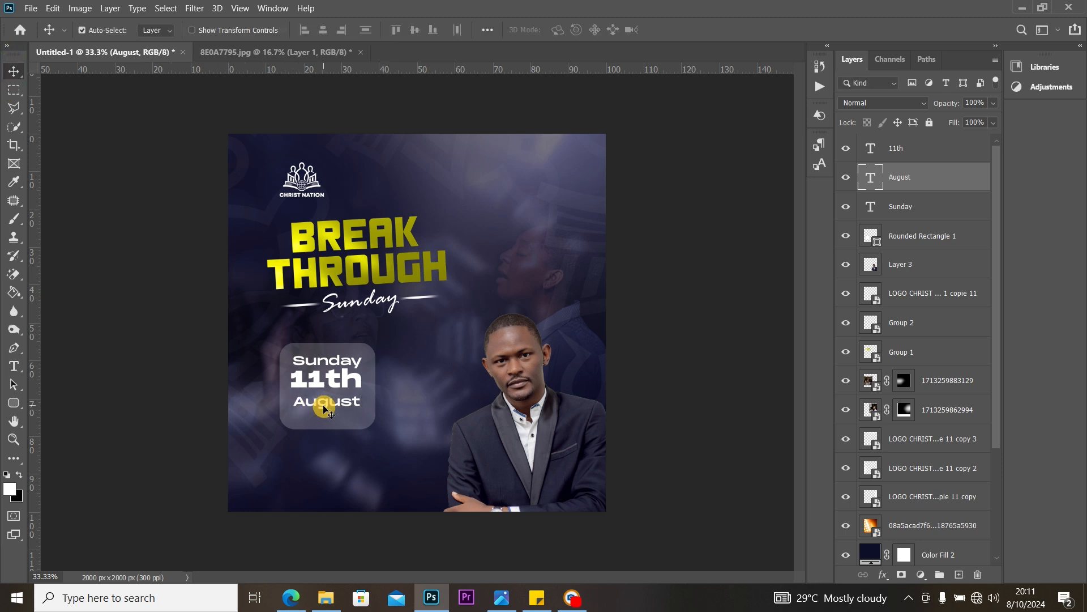
drag(324, 406, 323, 400)
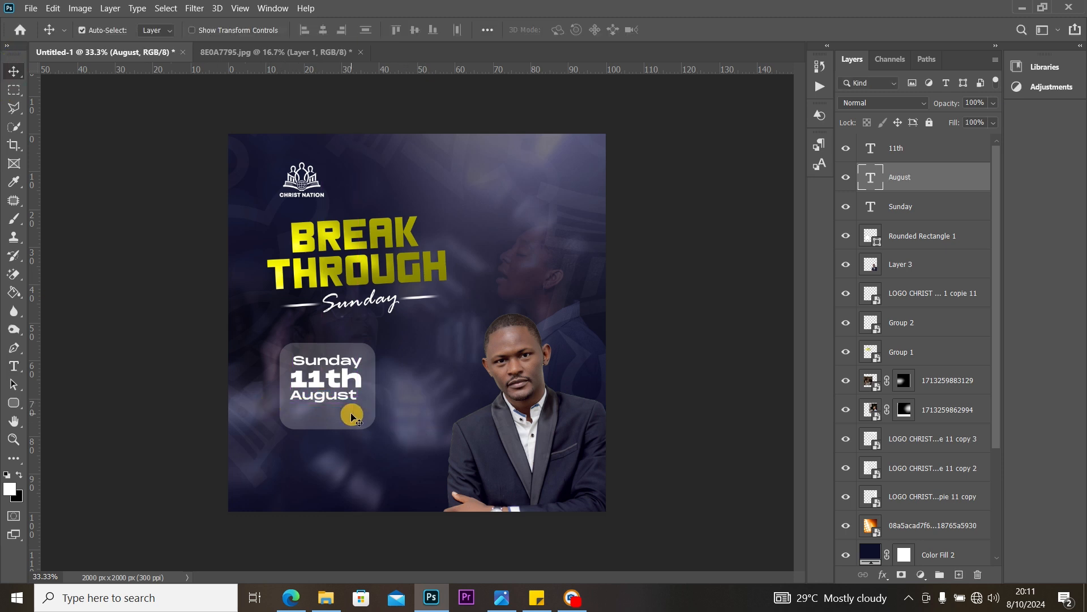
Step: Duplicate the "August" text just below itself and change the copy to "10:00am"
key(ctrl+j)
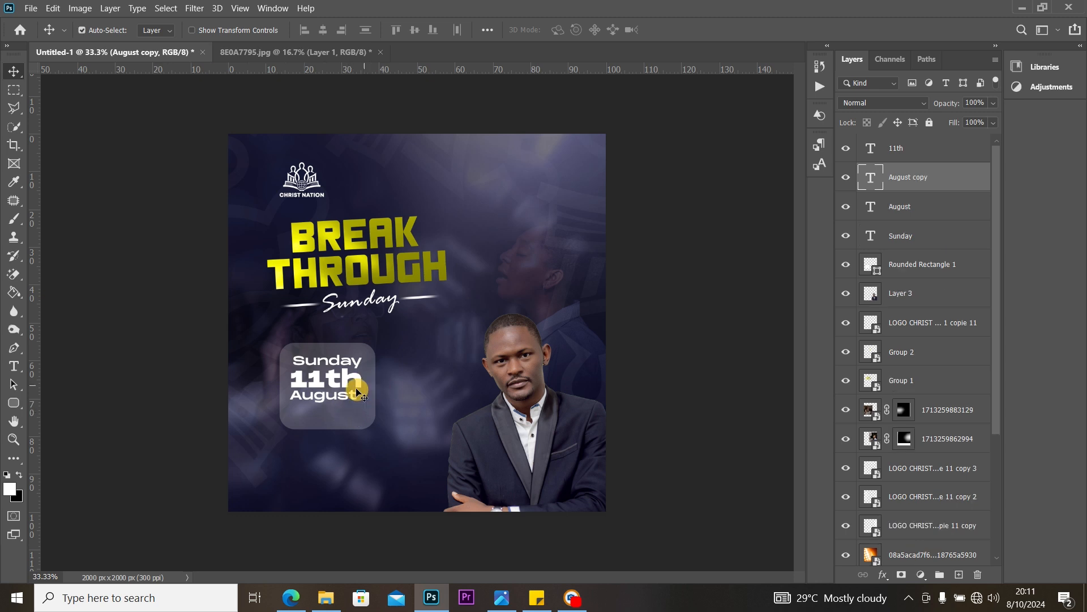
mouse_move(330, 399)
mouse_down()
mouse_move(331, 419)
mouse_move(324, 410)
mouse_up()
double_click(323, 410)
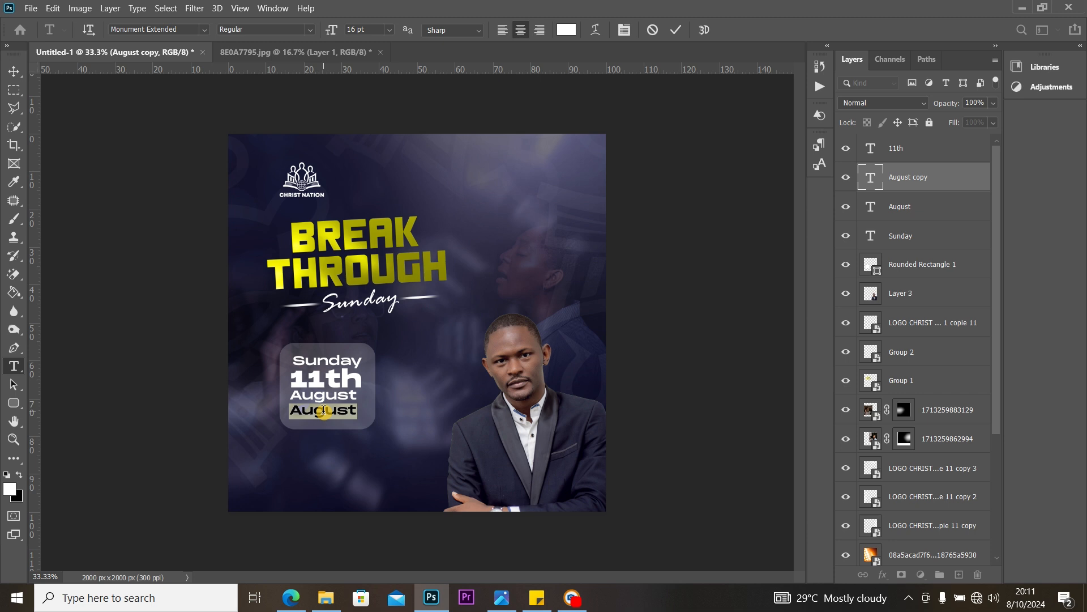
click(324, 410)
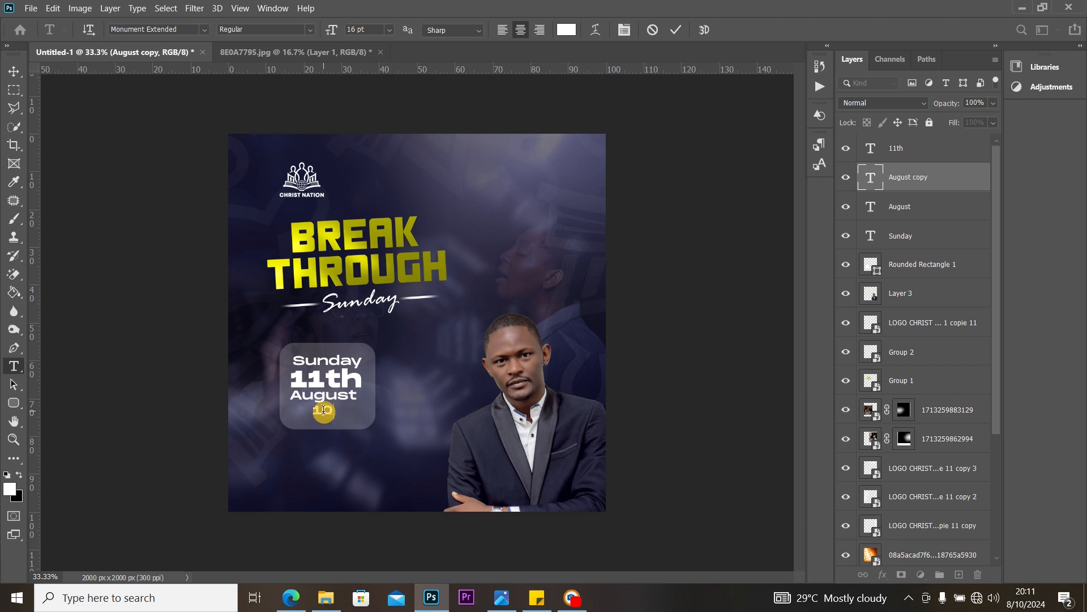
text(10:00am)
Step: Set the "10:00am" text to Ultrabold at 14 pt
triple_click(324, 410)
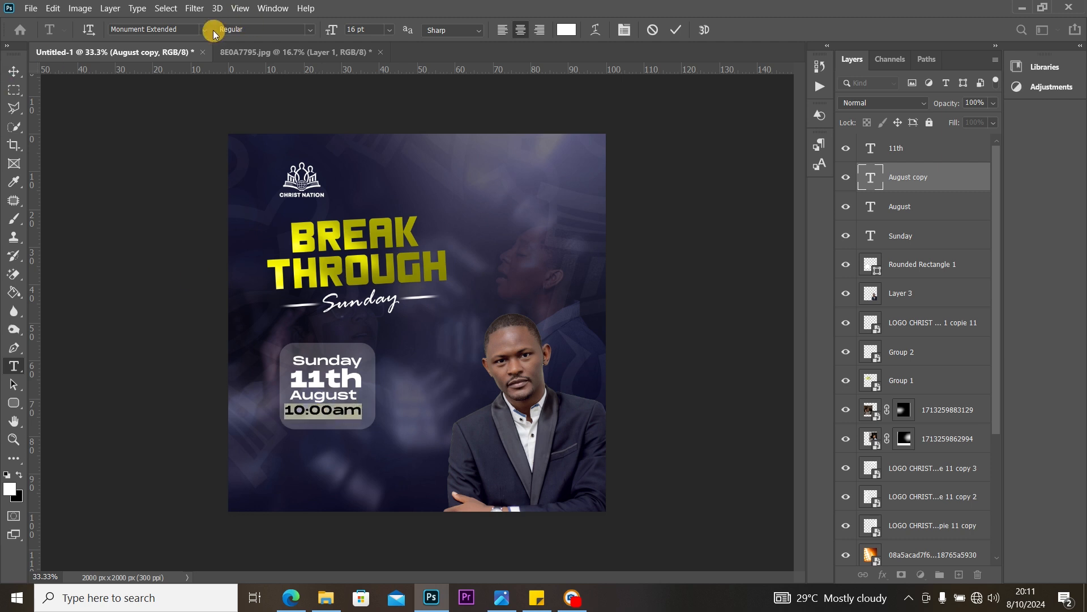
click(301, 31)
click(303, 55)
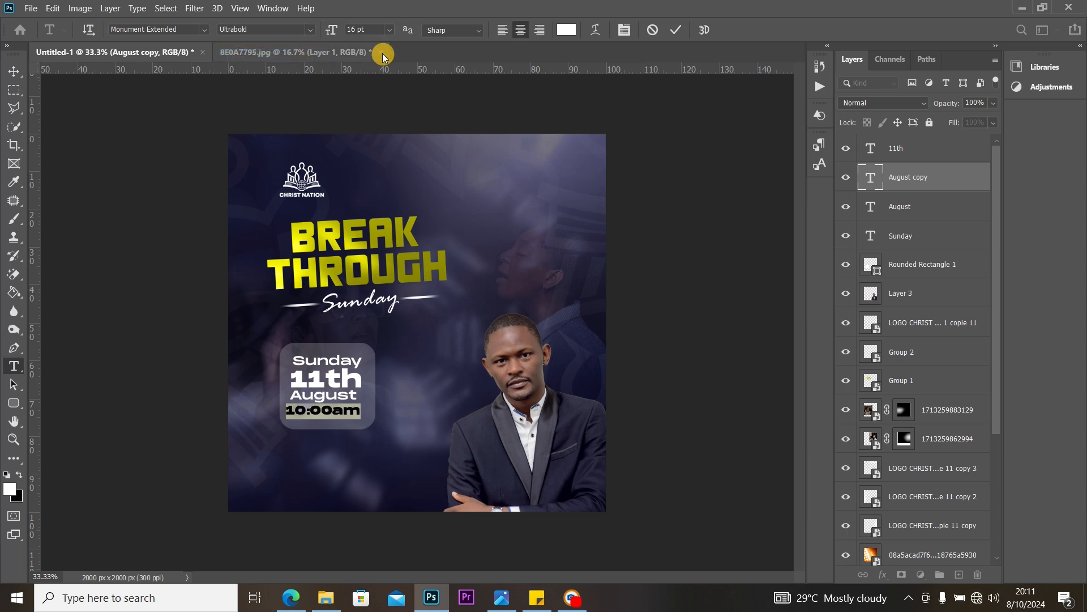
click(390, 30)
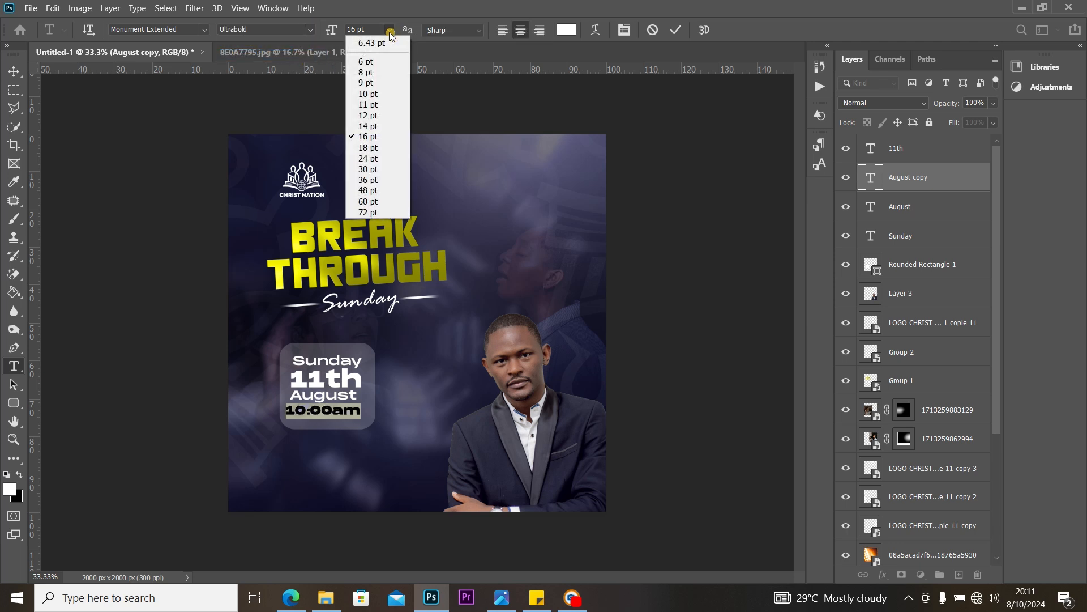
click(386, 126)
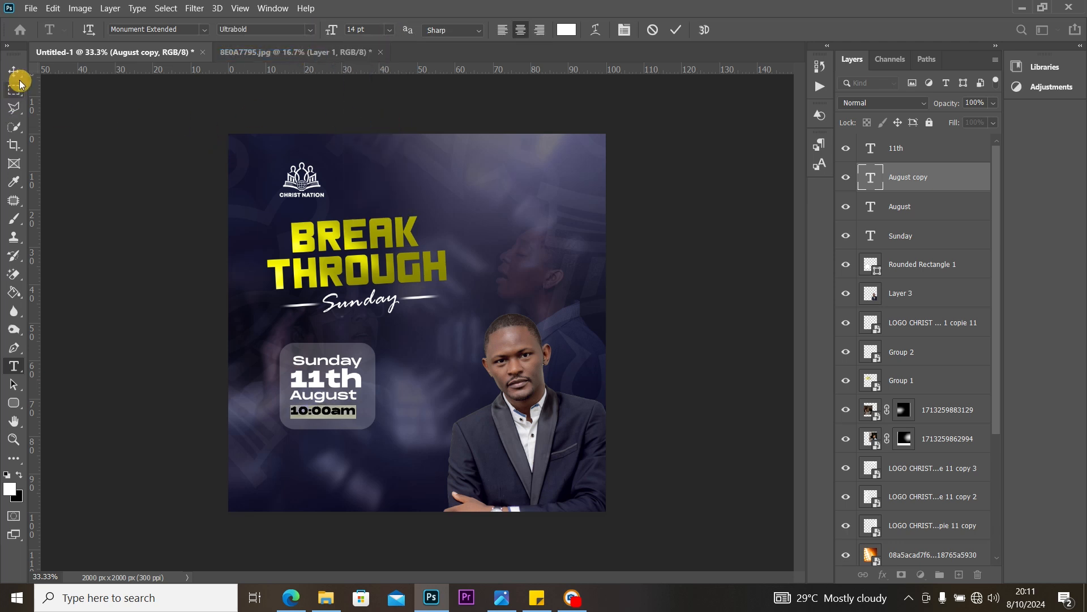
Step: Color the "10:00am" text red (ff1c11) and move it slightly lower in the rounded rectangle
click(567, 29)
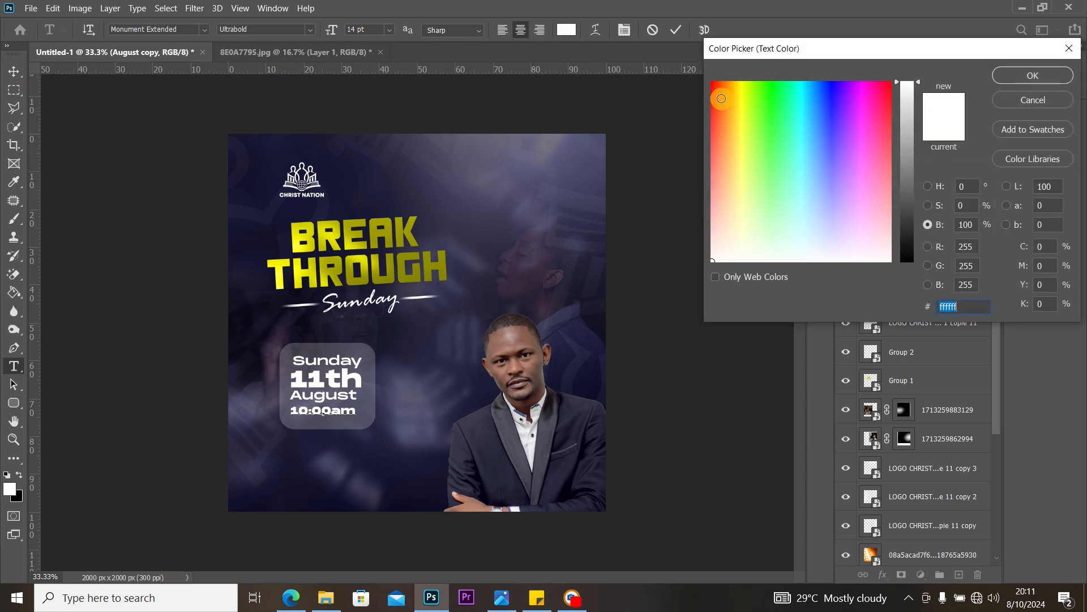
click(718, 89)
drag(718, 100, 713, 145)
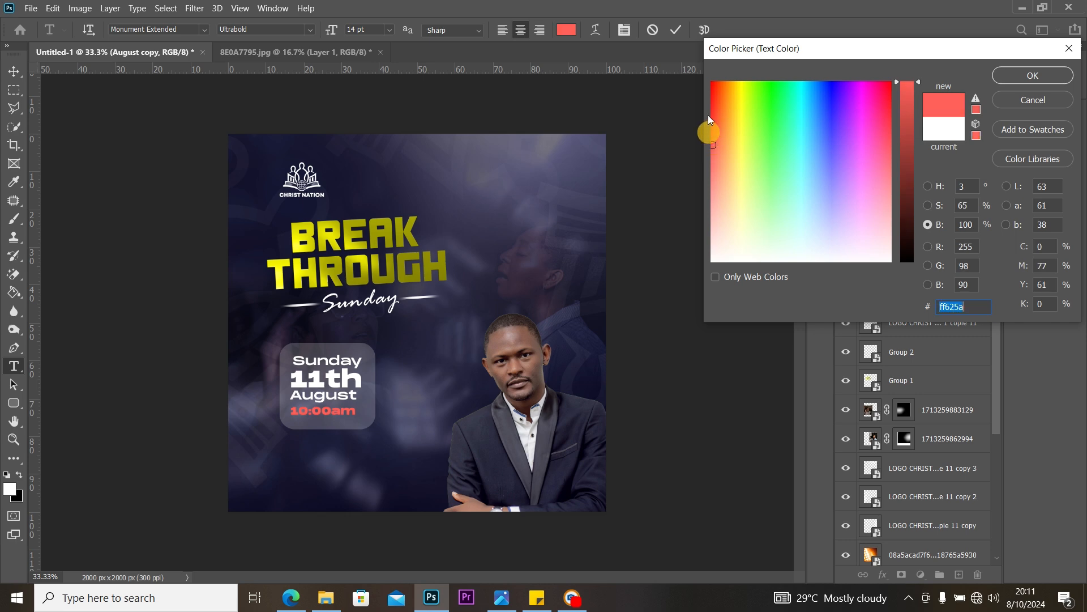
click(714, 93)
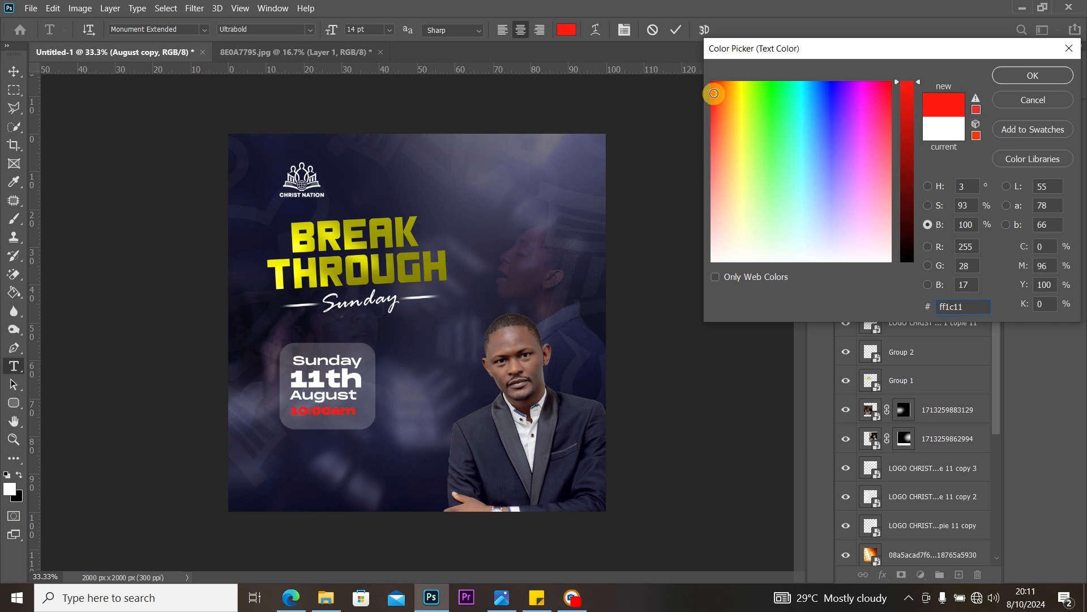
click(1034, 76)
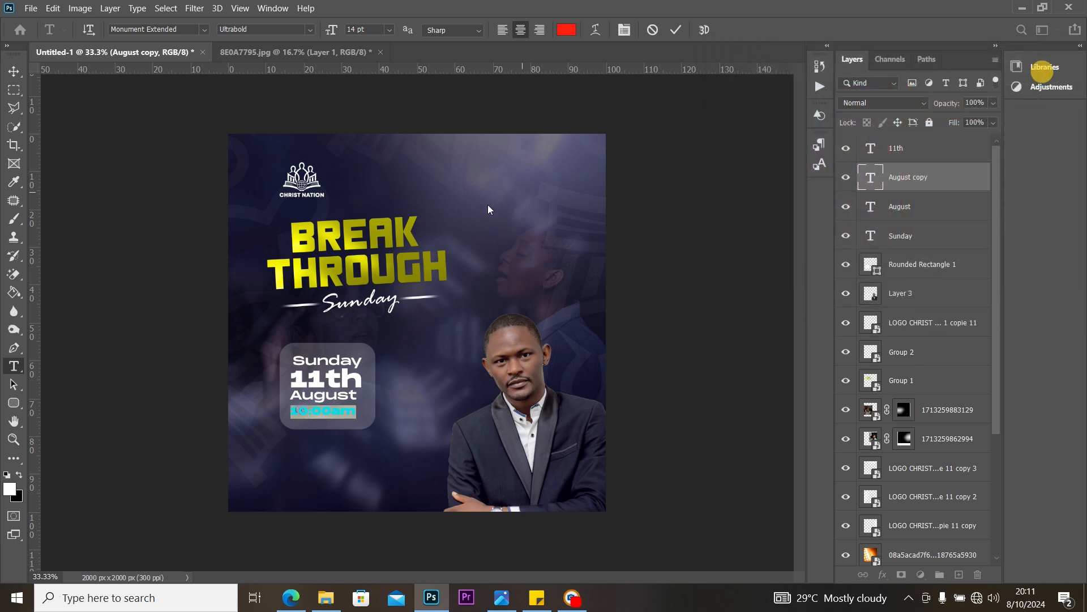
click(14, 71)
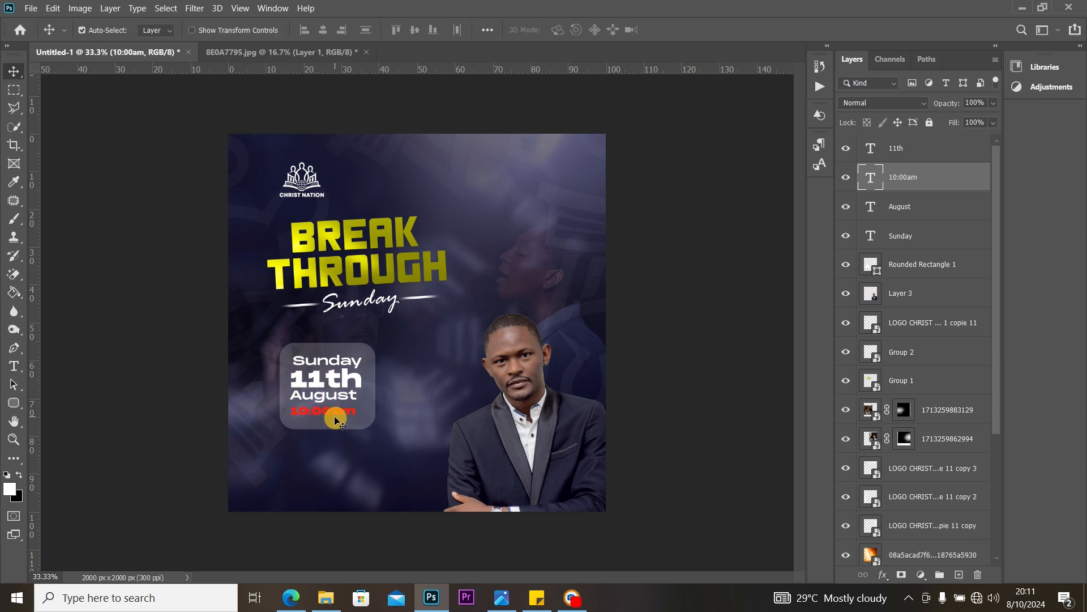
drag(340, 417, 336, 422)
Step: Shift the man's photo slightly to the right and the date's rounded rectangle slightly to the left
drag(541, 440, 548, 437)
drag(362, 355, 335, 365)
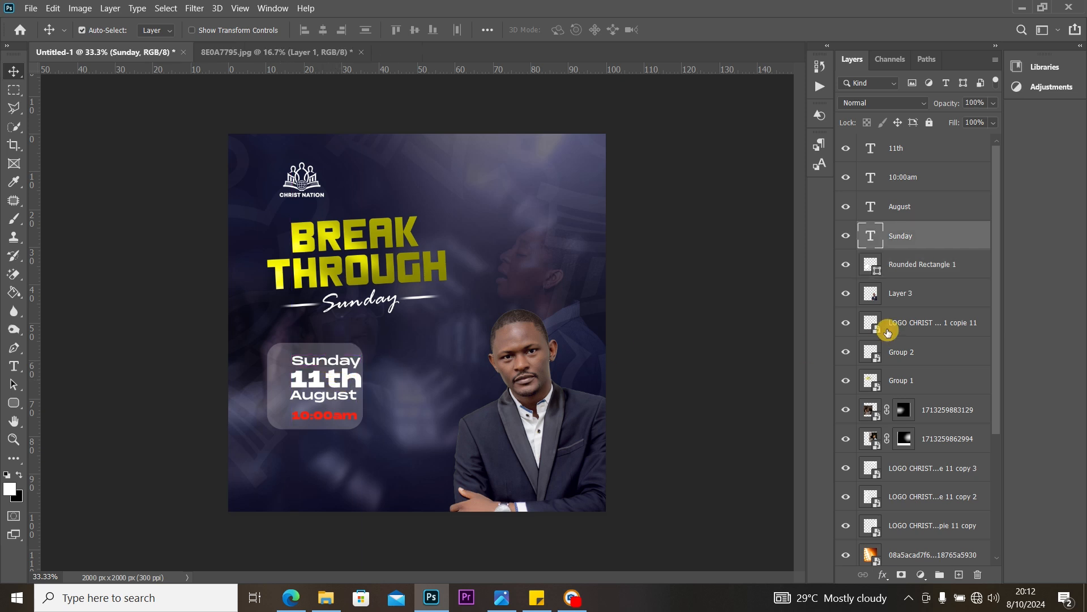
Step: Move the four date and time text layers together to the left, centering them within the rounded rectangle
shift+click(924, 208)
shift+click(933, 149)
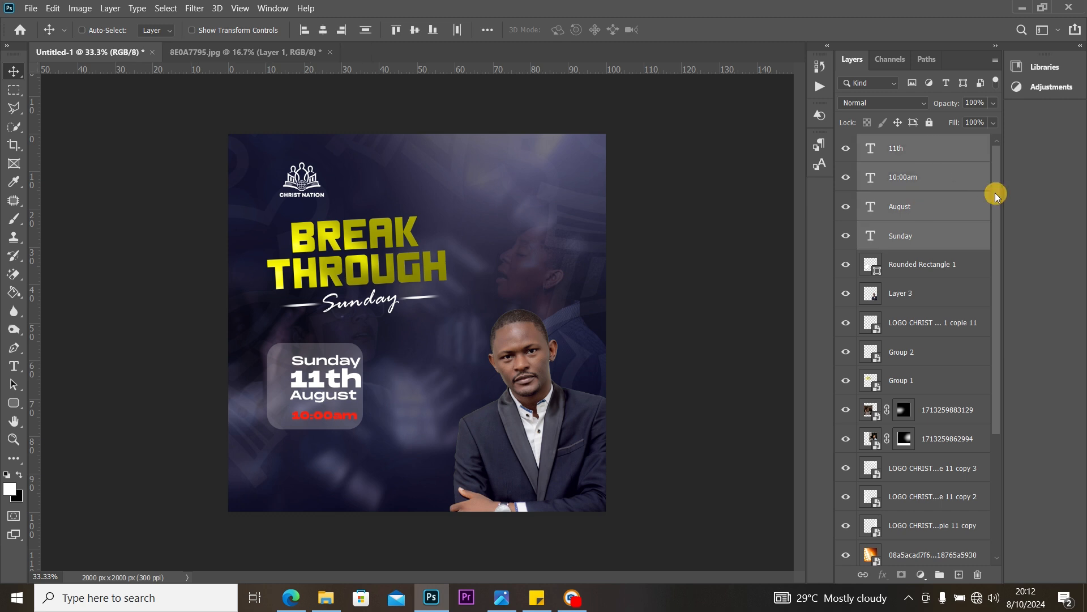
key(shift+Left)
key(shift+Left)
key(shift+Left)
key(shift+Left)
key(shift+Left)
key(shift+Left)
key(shift+Left)
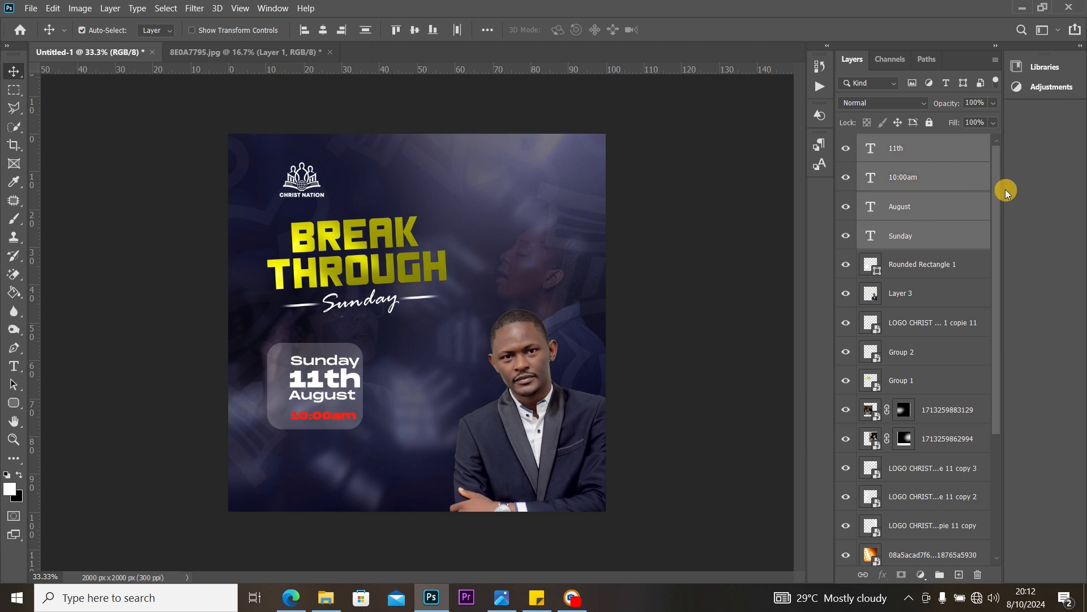
key(shift+Up)
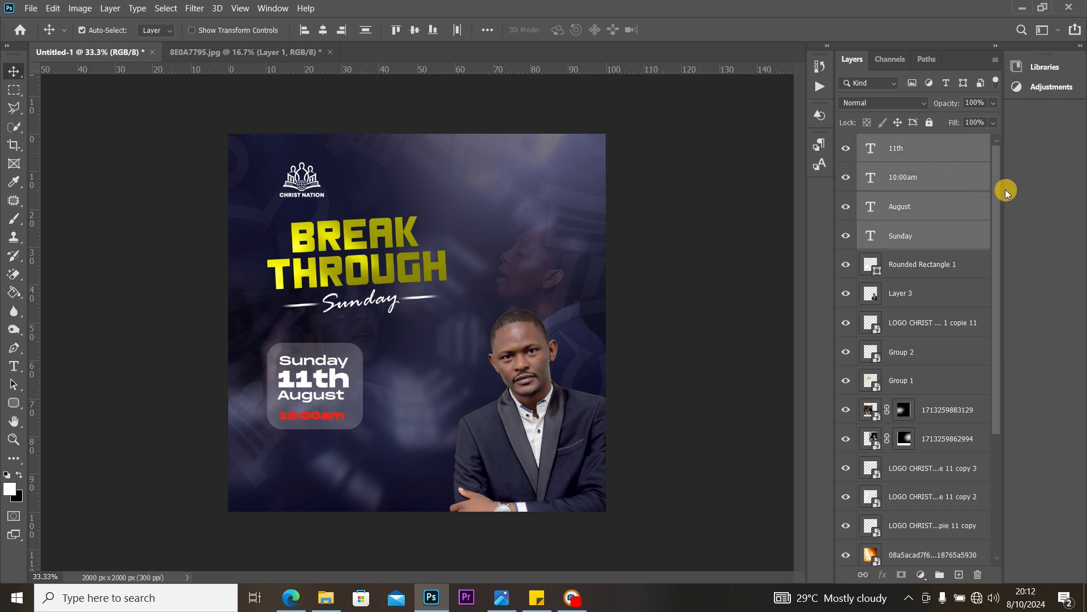
key(Down)
key(Down)
key(Down)
key(Down)
key(Down)
key(Down)
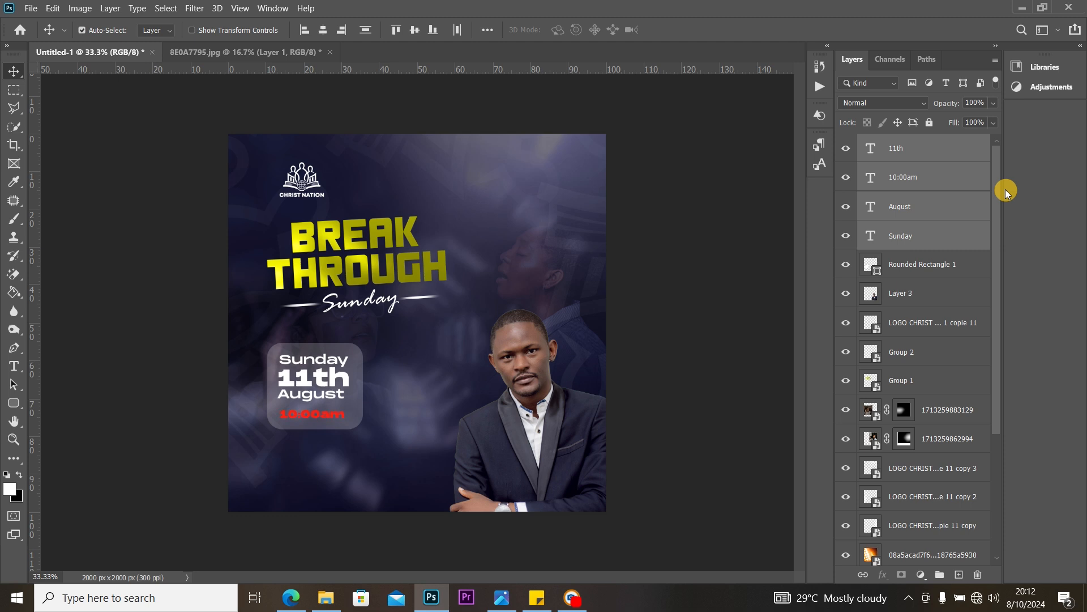
Step: Move the man's photo further toward the flyer's right edge and slightly down
click(17, 72)
click(160, 180)
drag(528, 416, 544, 423)
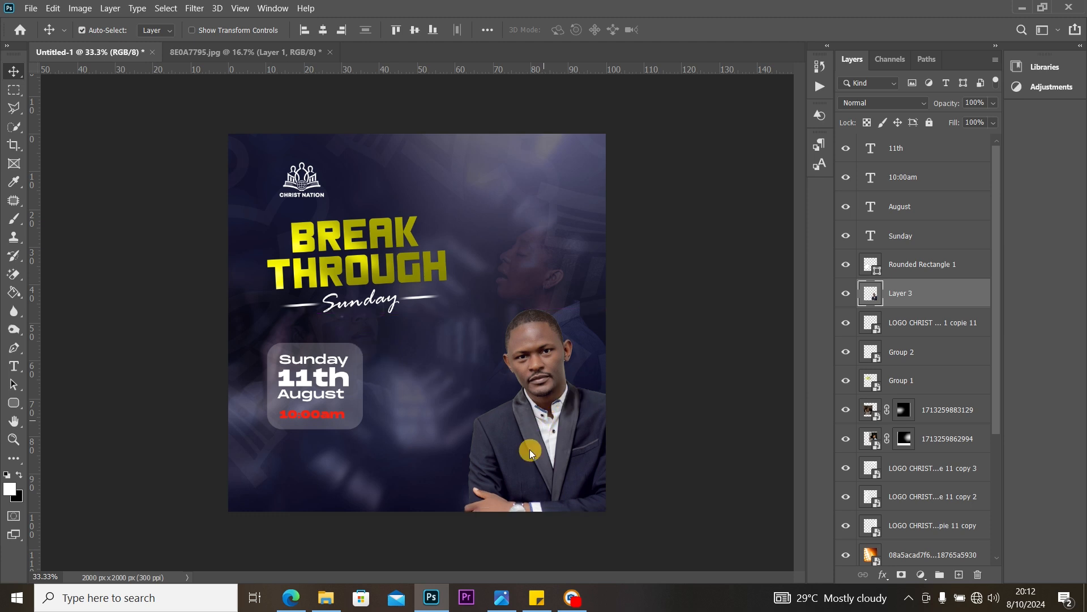
Step: Switch to the sticky note and copy its first two lines, beginning with "CHRIST NATION"
click(532, 602)
drag(896, 394, 814, 379)
key(ctrl+c)
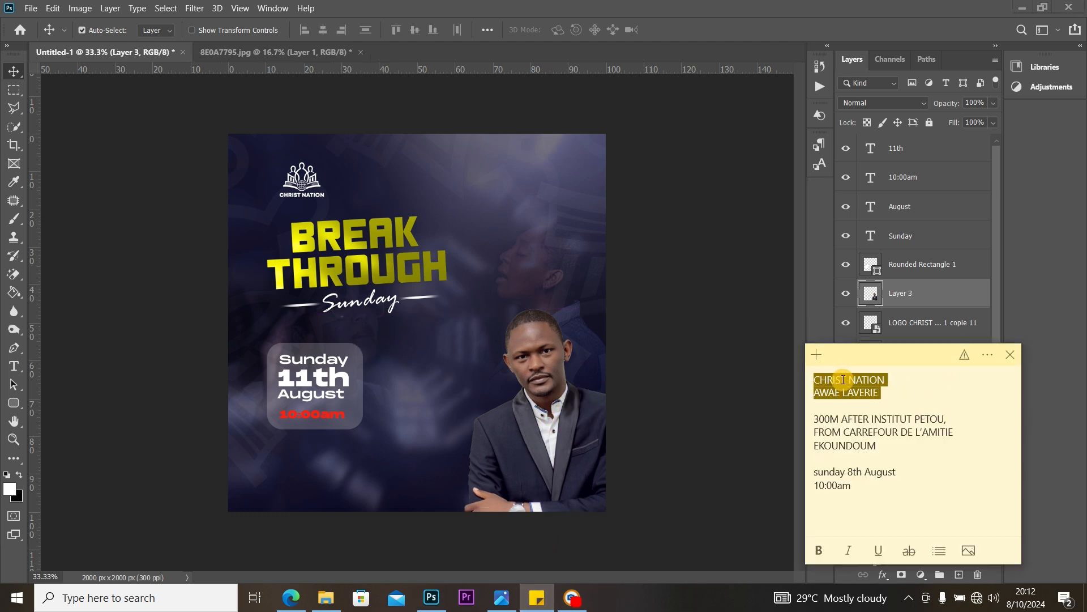
right_click(842, 379)
click(880, 392)
Step: Return to Photoshop and set the font for new text to Montserrat Regular
click(63, 354)
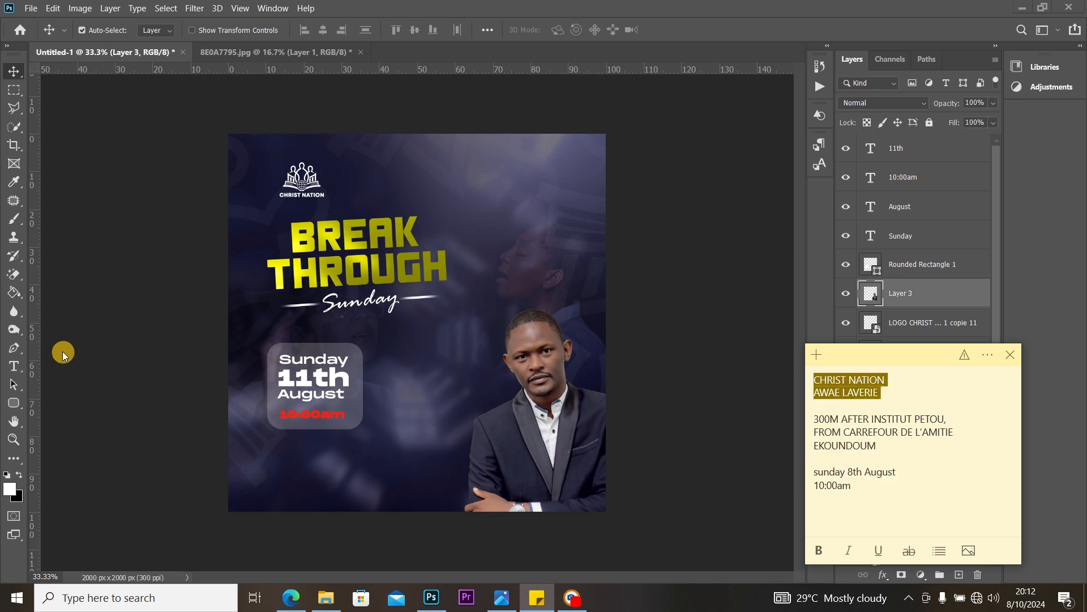
click(20, 374)
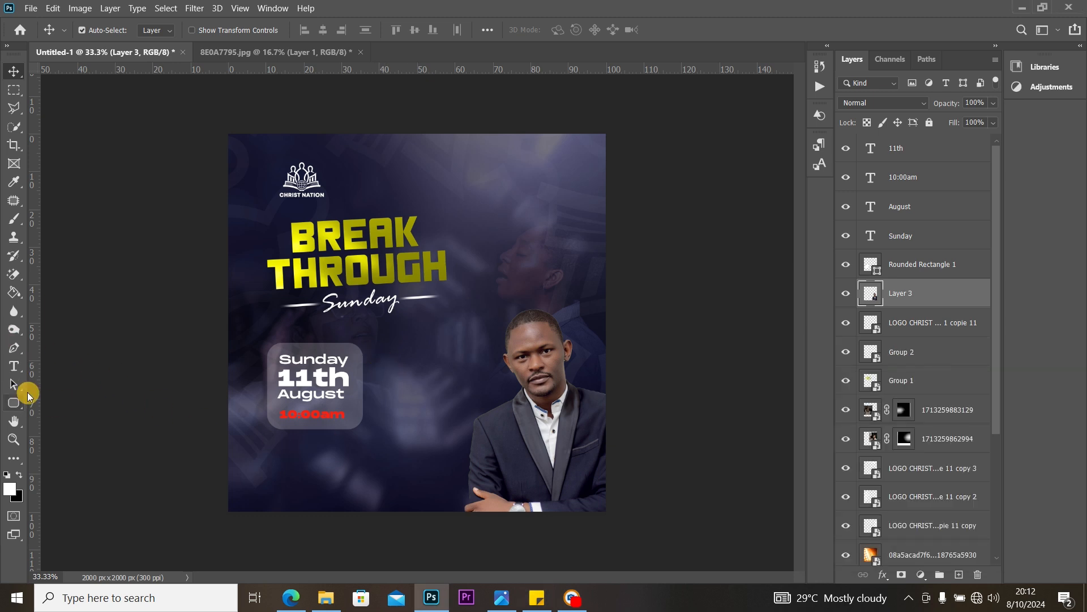
click(12, 366)
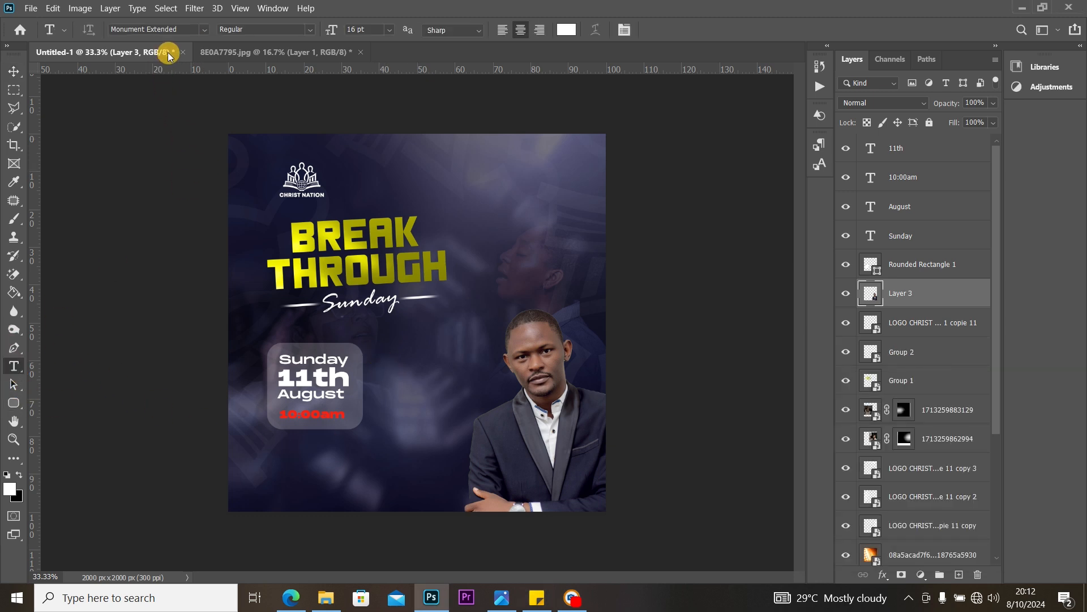
click(190, 30)
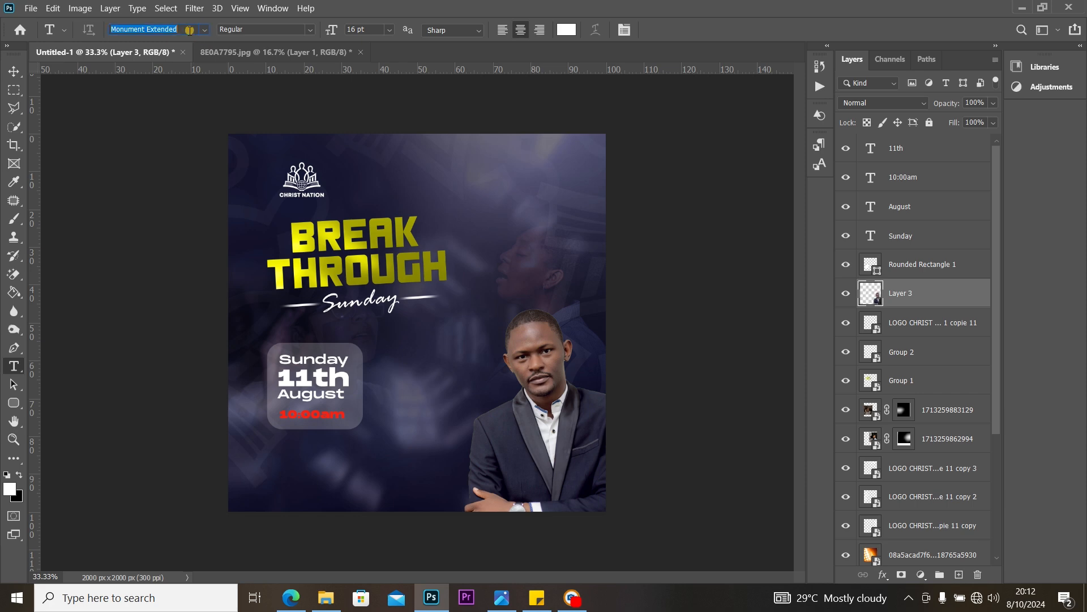
text(mont)
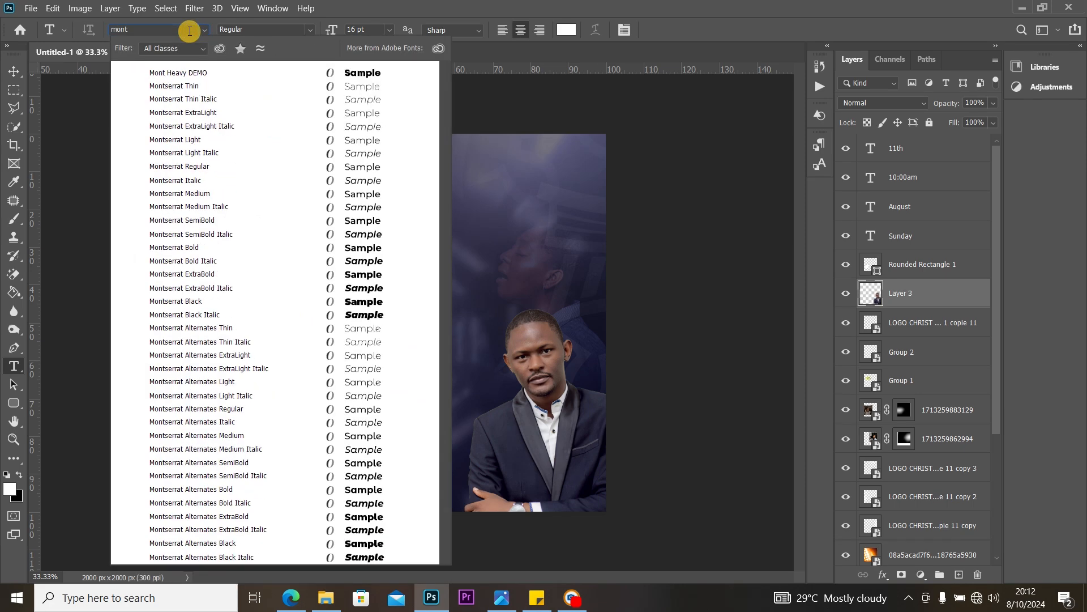
click(242, 166)
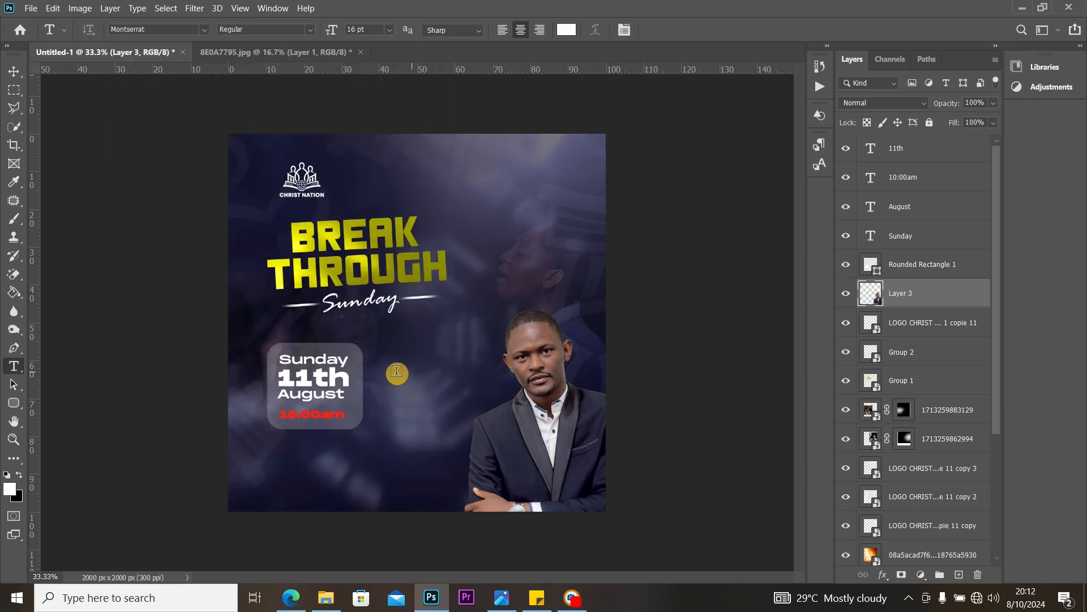
Step: Paste the copied church name lines into a text box beside the date's rounded rectangle, wide enough to keep them on two lines
drag(386, 354, 489, 401)
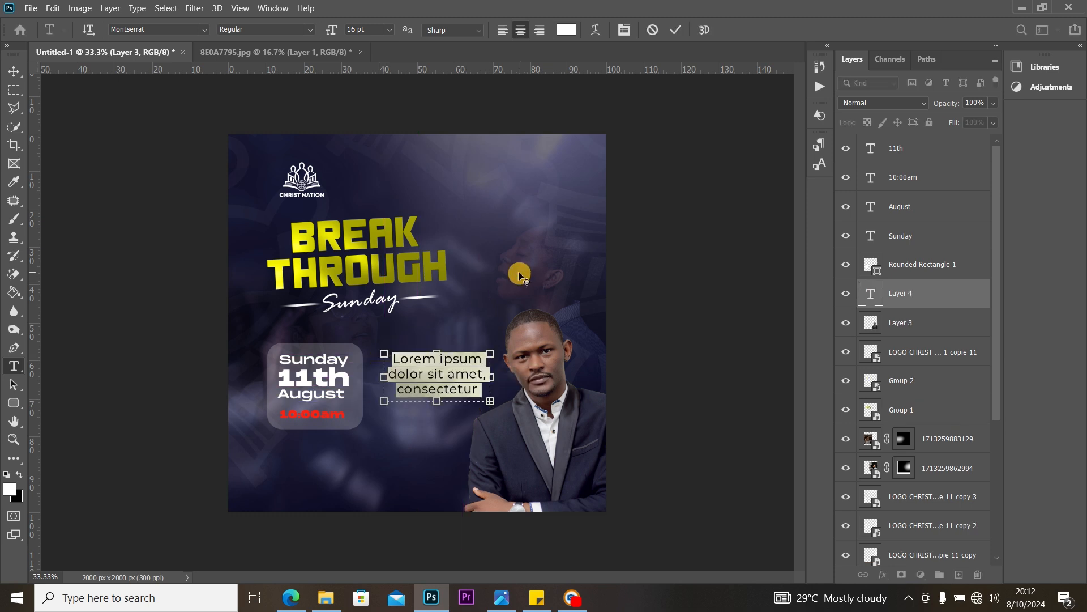
key(ctrl+v)
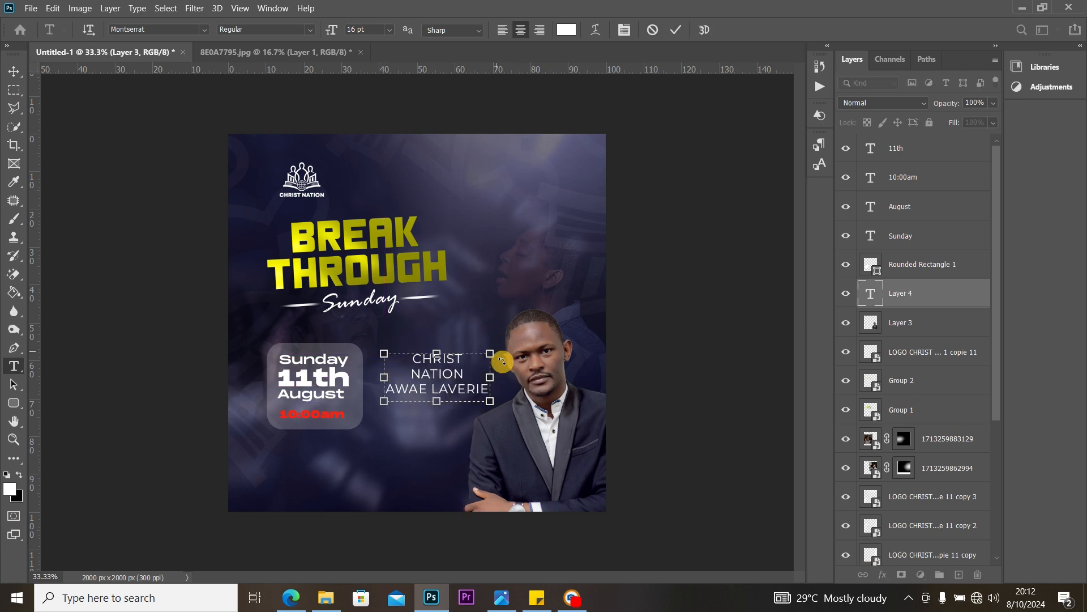
drag(490, 377, 537, 376)
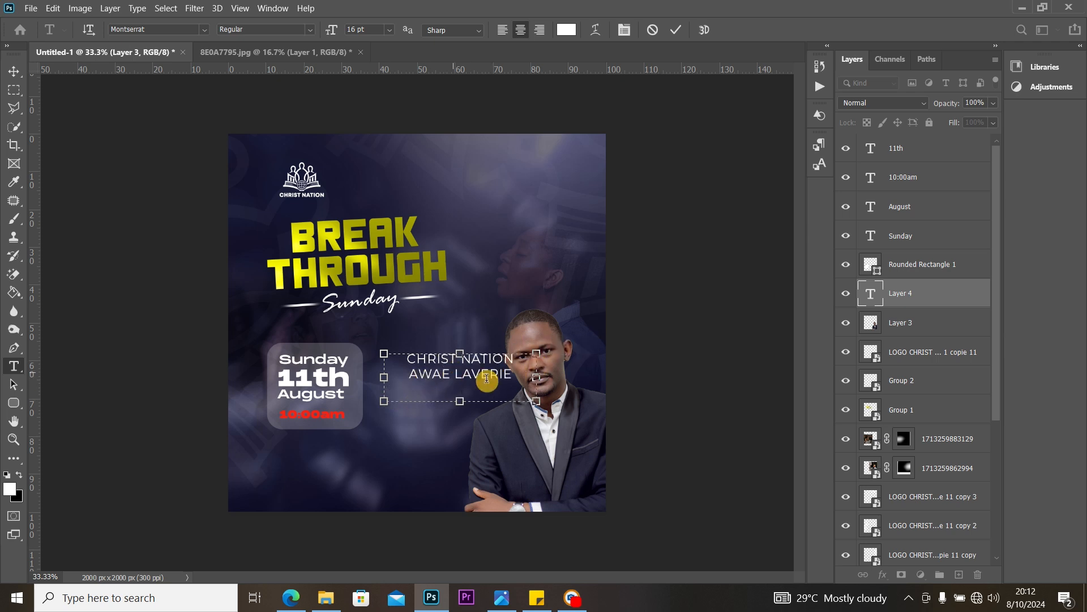
Step: Set all of the pasted church name text to the SemiBold font style
key(ctrl+a)
click(289, 31)
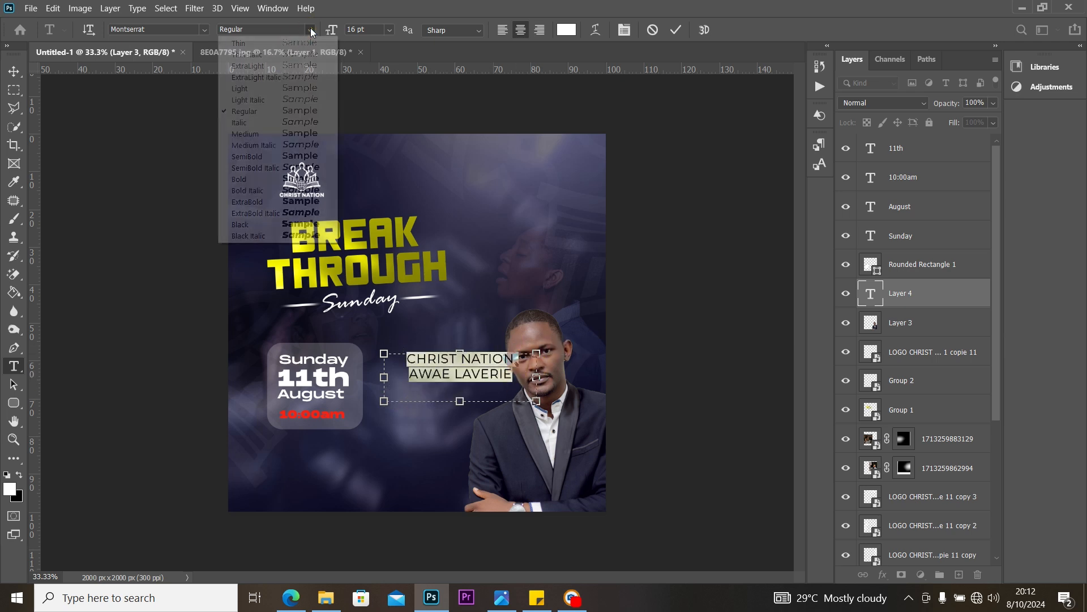
click(287, 157)
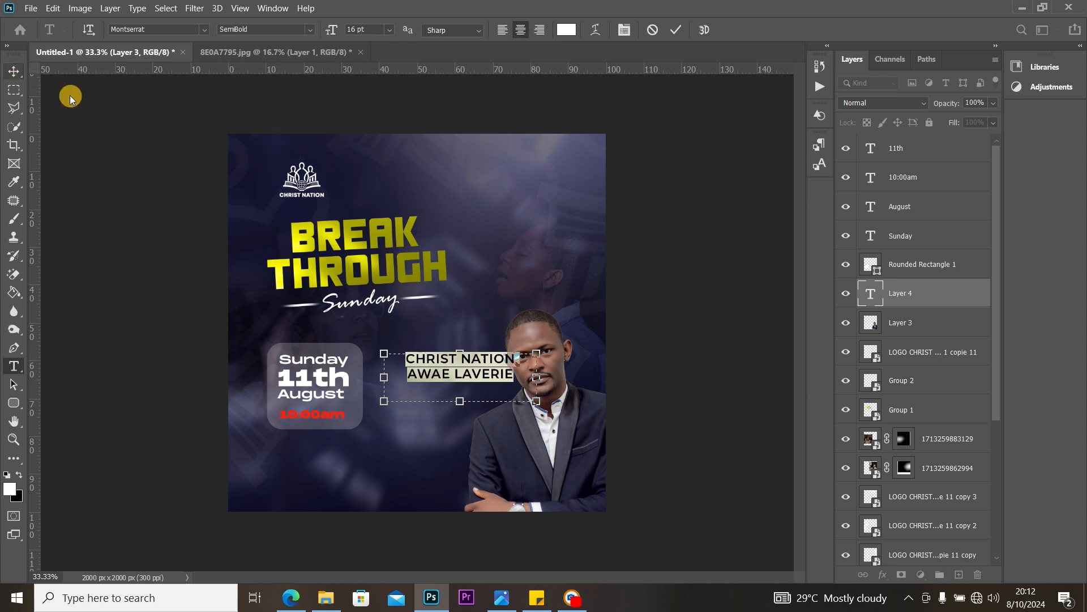
Step: Move the church name text close to the date's rounded rectangle and scale it down to about 14.13 pt
drag(538, 380, 424, 376)
click(14, 71)
key(ctrl+t)
click(13, 71)
double_click(428, 361)
click(14, 70)
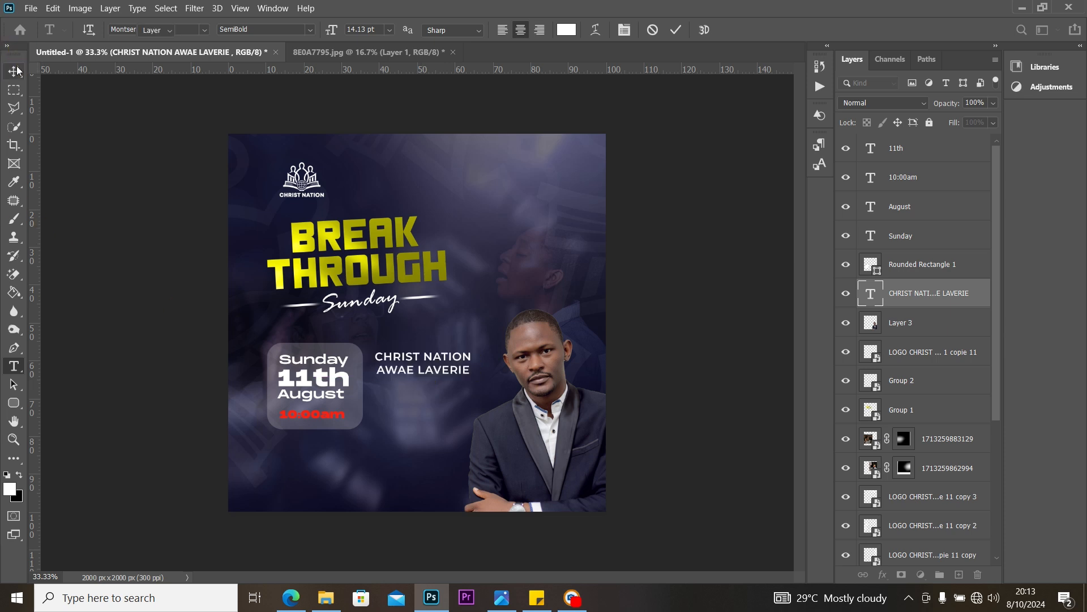
Step: Switch to the sticky note and copy the three lines of venue directions
click(550, 592)
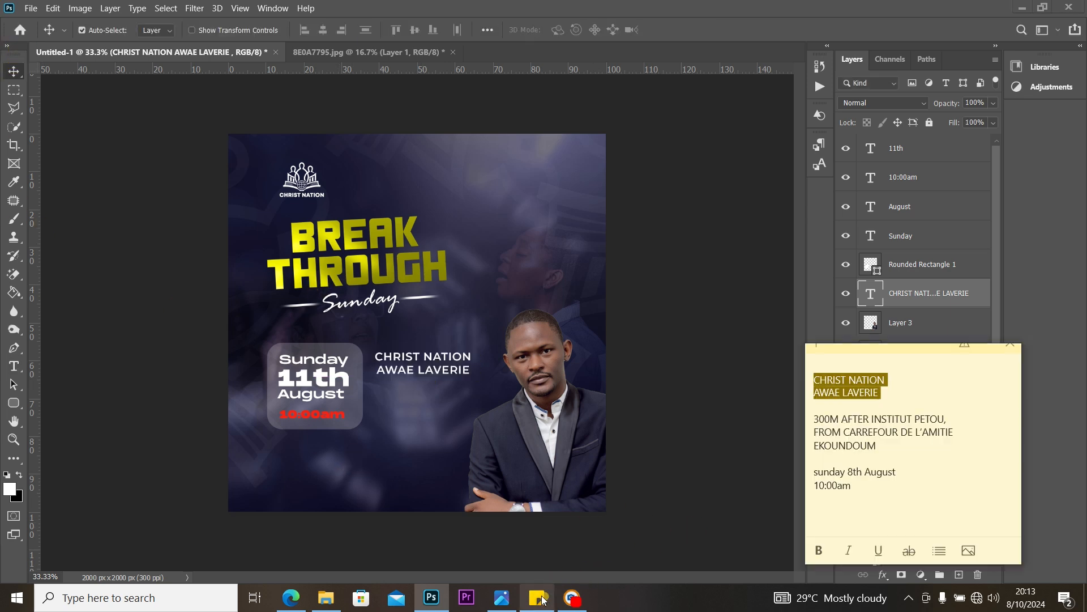
drag(883, 446, 815, 420)
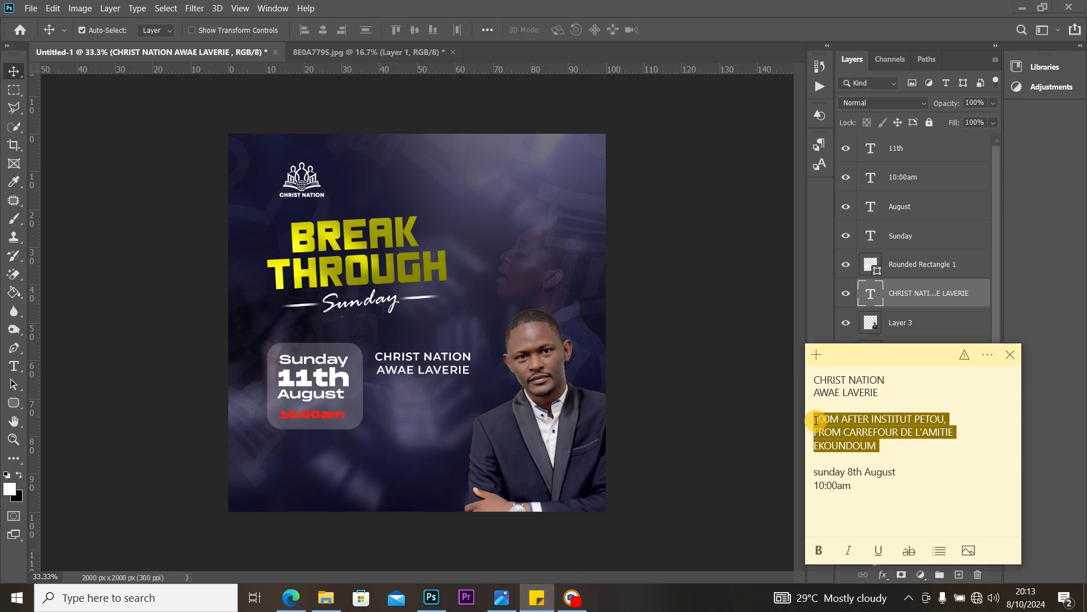
right_click(831, 419)
click(867, 428)
Step: Return to Photoshop and paste the venue directions into a new text box below the church name
click(16, 362)
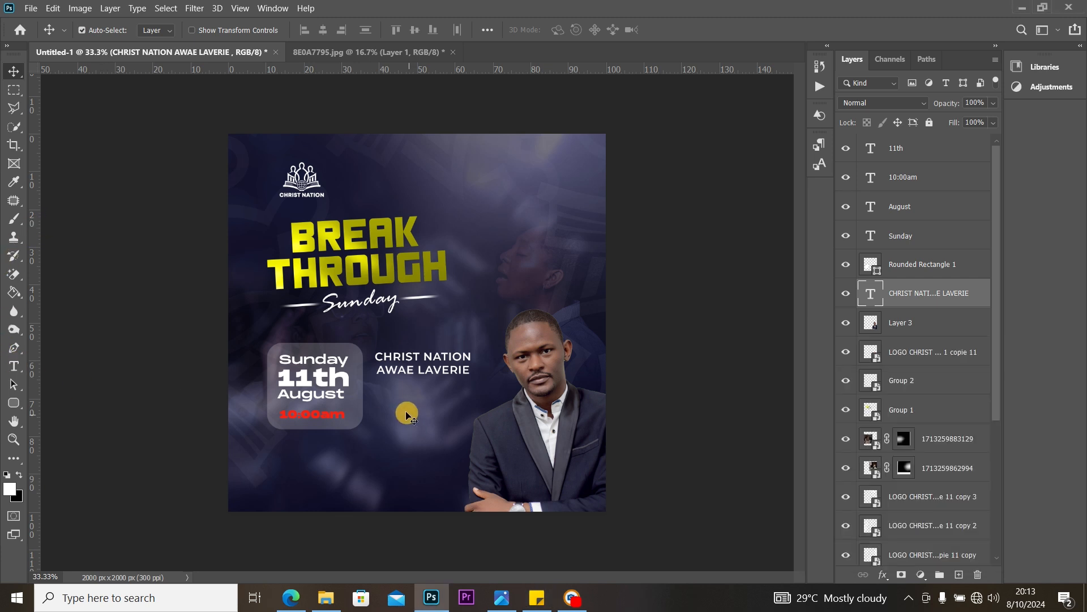
click(13, 366)
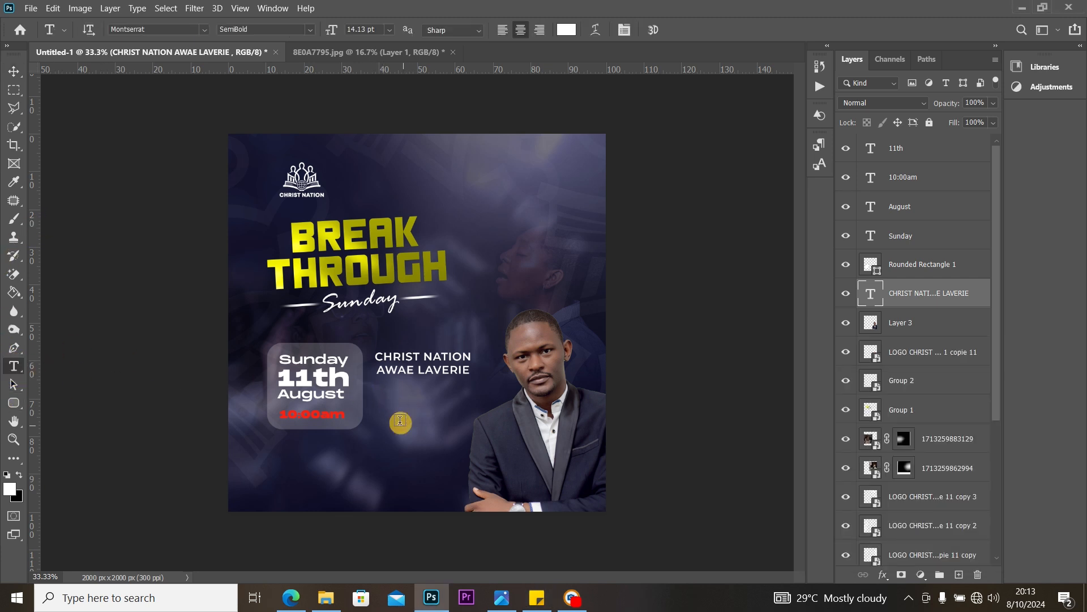
drag(384, 389, 509, 436)
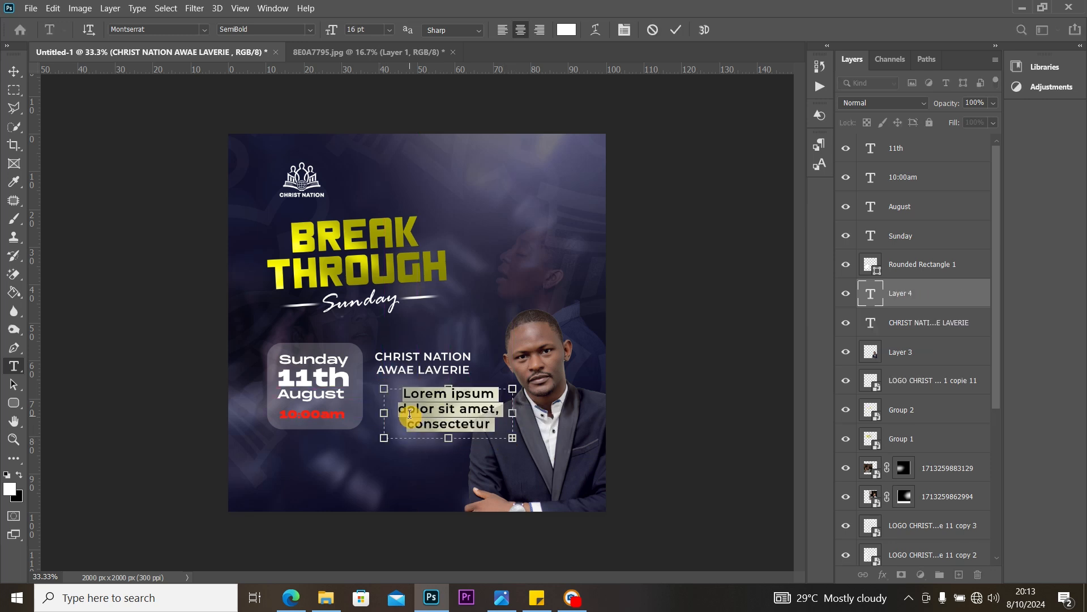
key(ctrl+v)
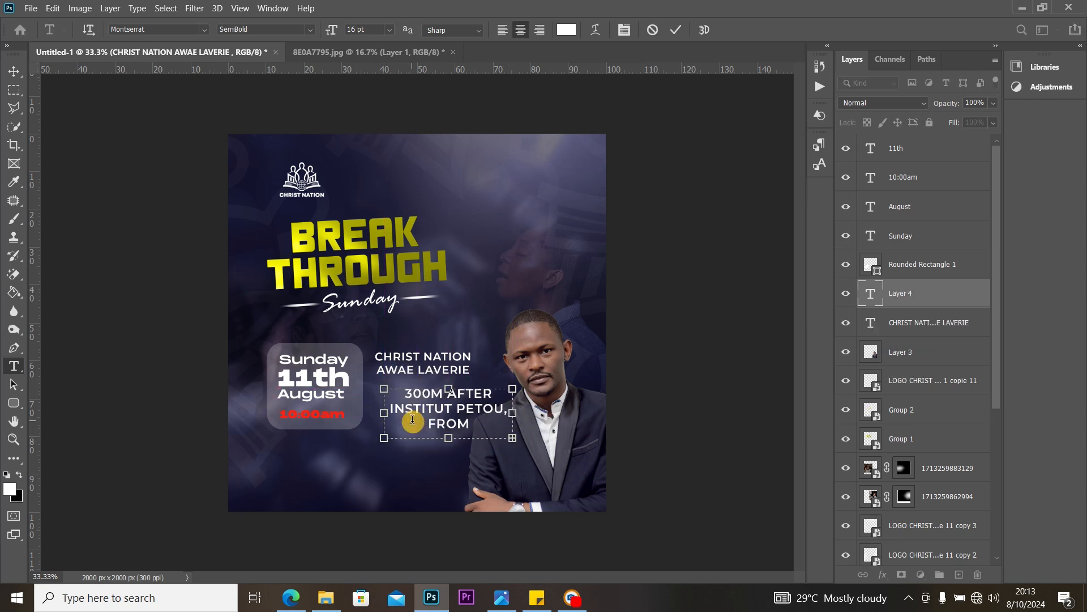
Step: Format the venue directions at 9 pt and left-aligned, resizing their text box to fit the three lines
key(ctrl+a)
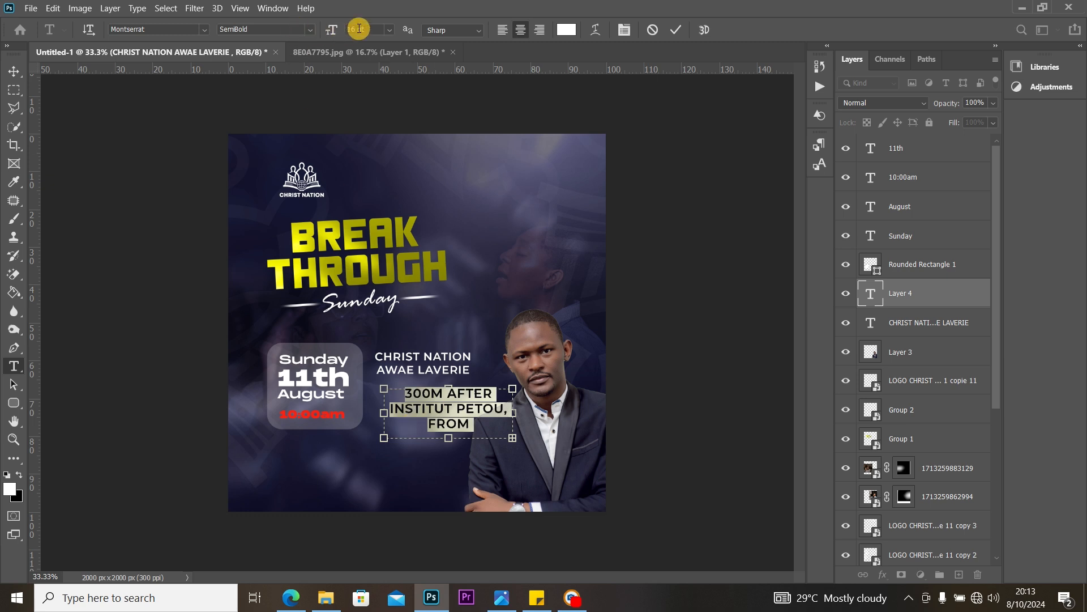
click(388, 31)
click(380, 106)
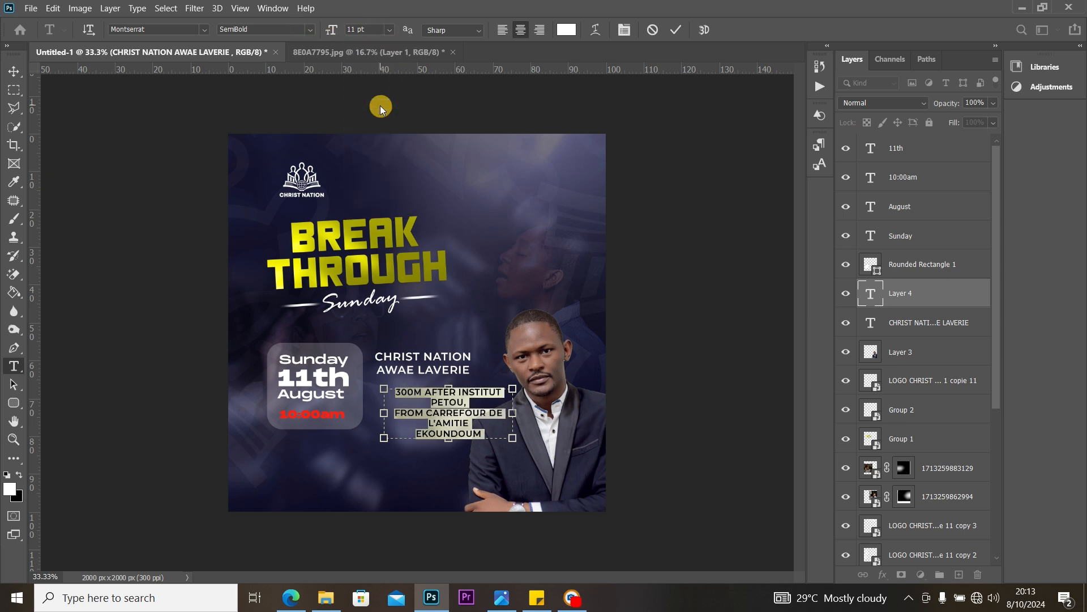
click(389, 30)
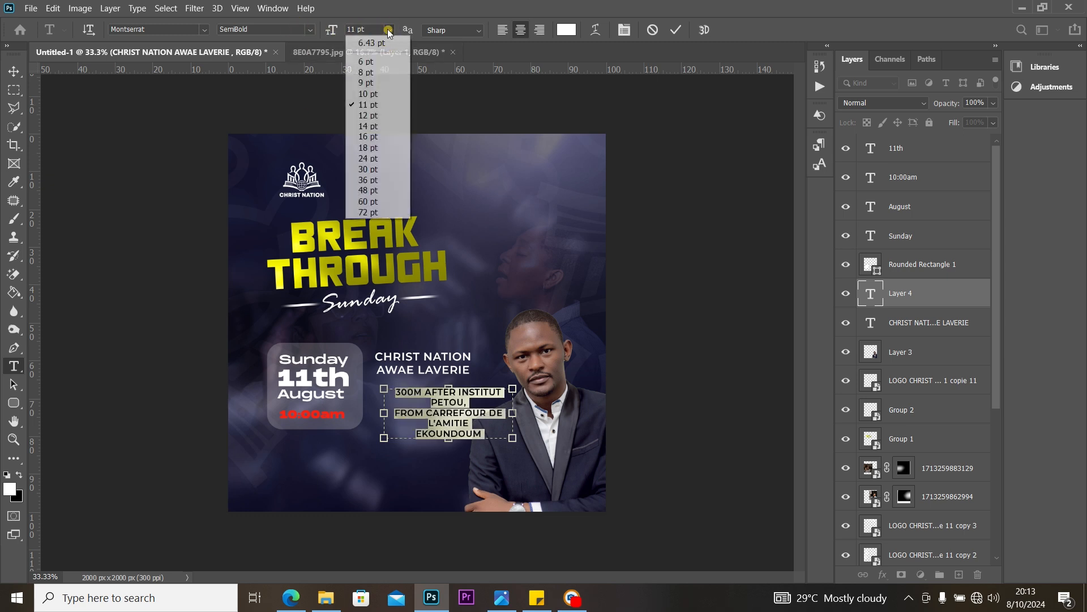
click(379, 84)
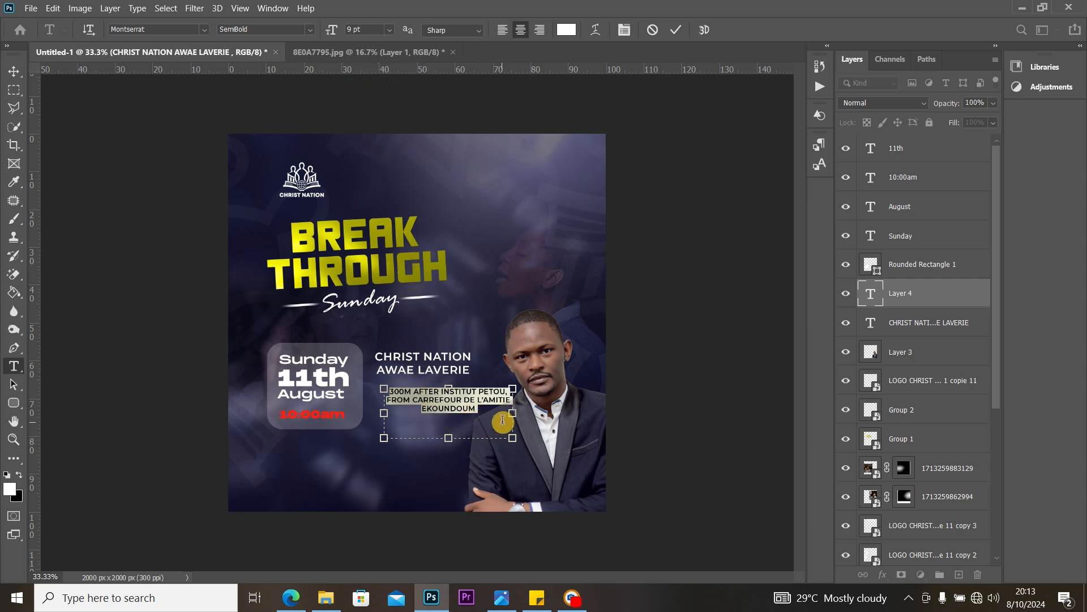
drag(514, 416, 531, 408)
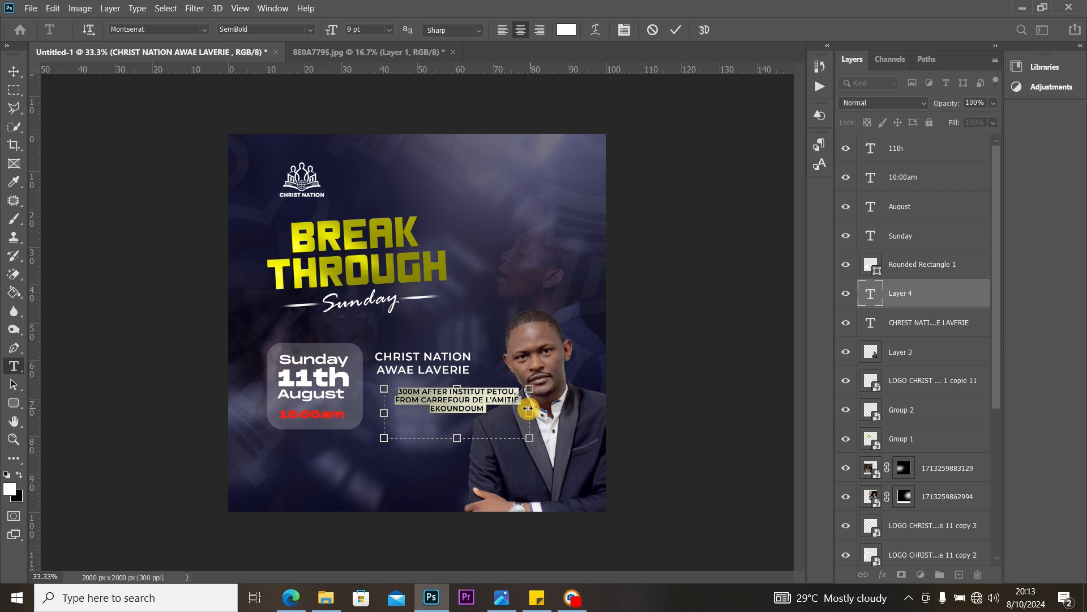
click(503, 29)
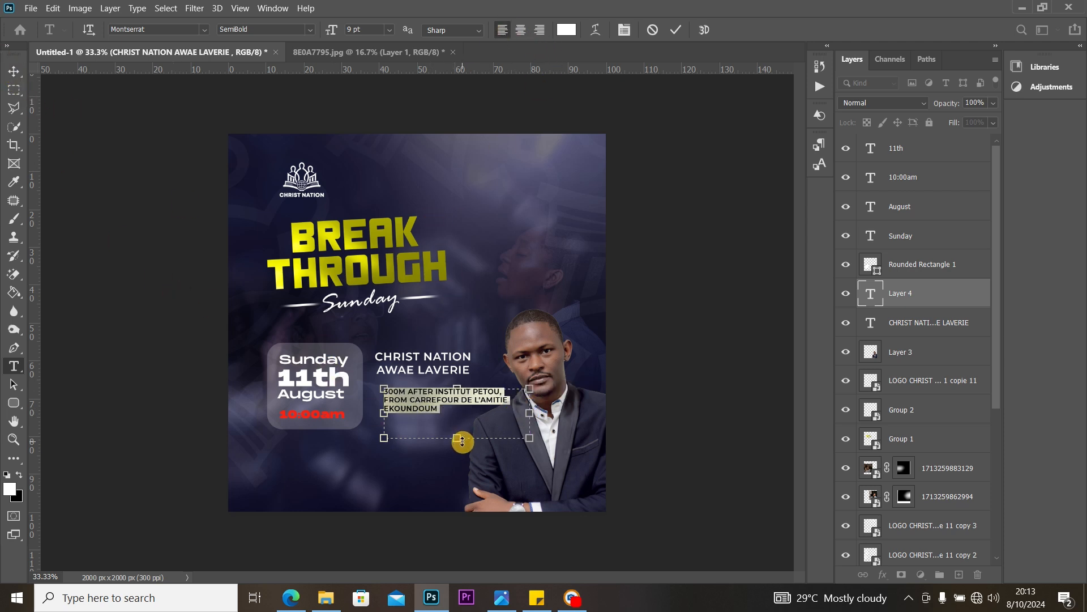
drag(463, 441, 459, 419)
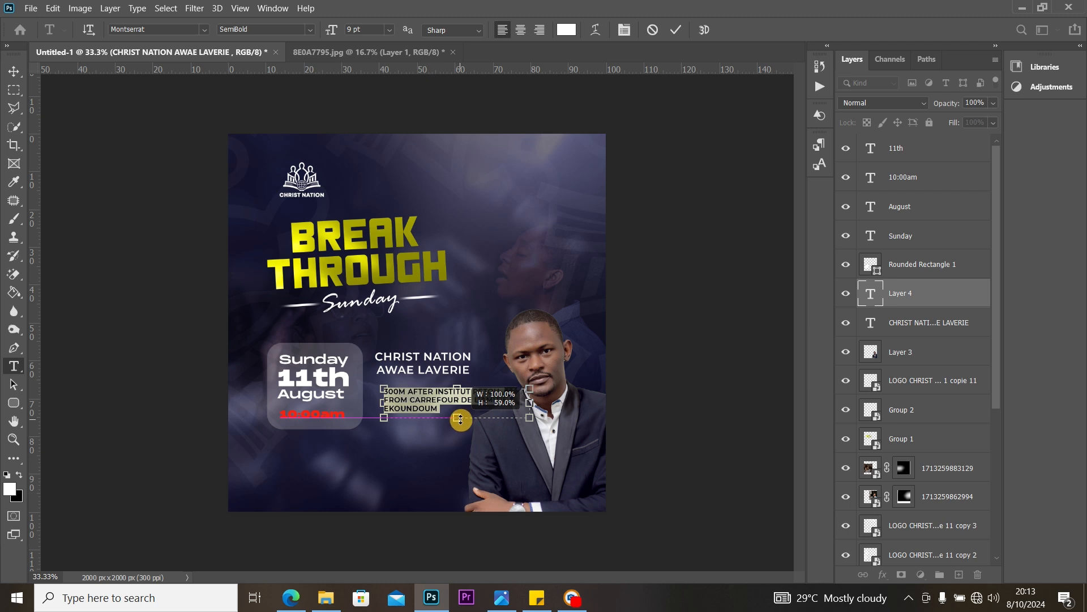
Step: Move the venue directions up directly beneath the church name text and reduce their size to 8 pt
click(14, 72)
drag(462, 400, 454, 393)
double_click(441, 388)
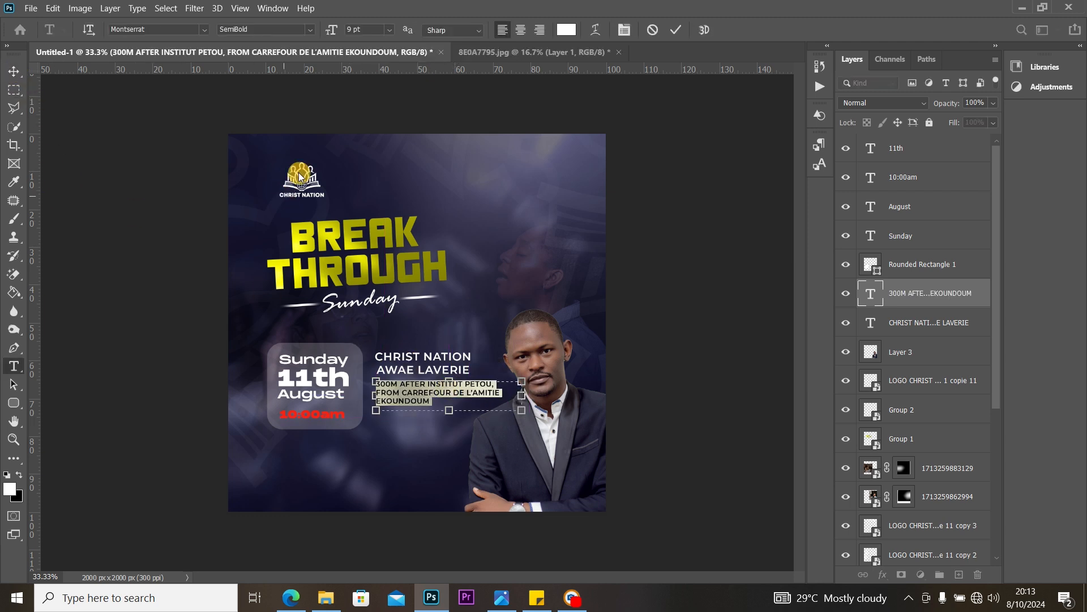
click(389, 30)
click(371, 72)
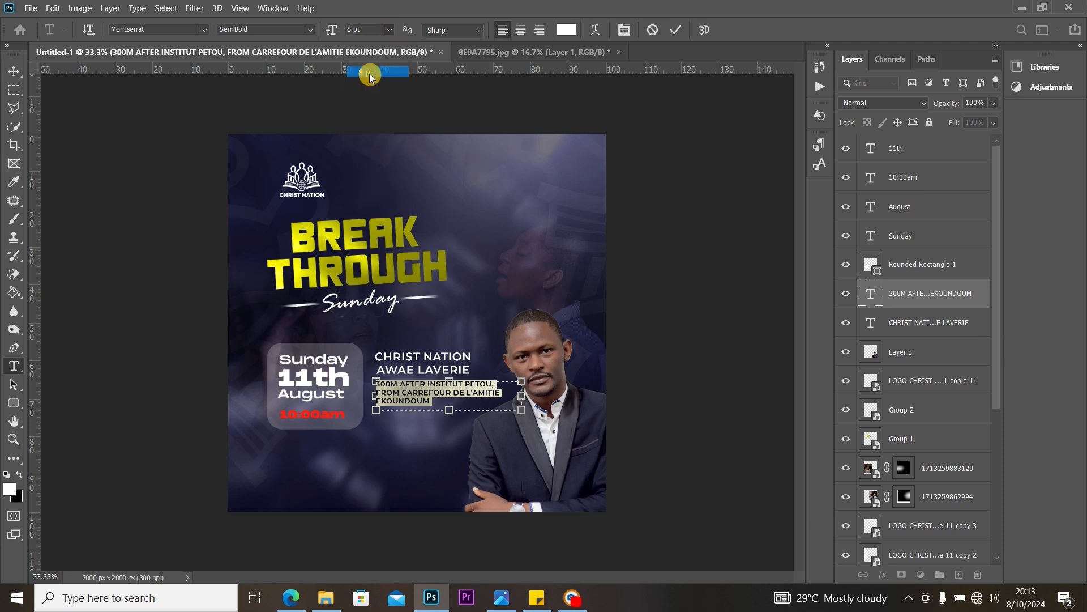
click(14, 73)
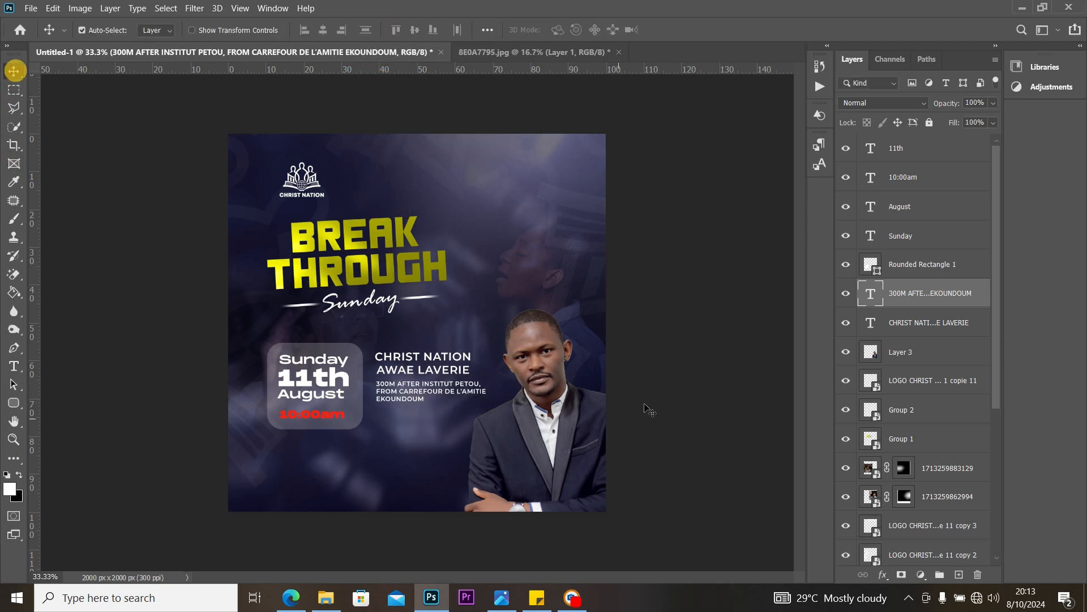
Step: Change the venue directions' font style to Medium
double_click(410, 387)
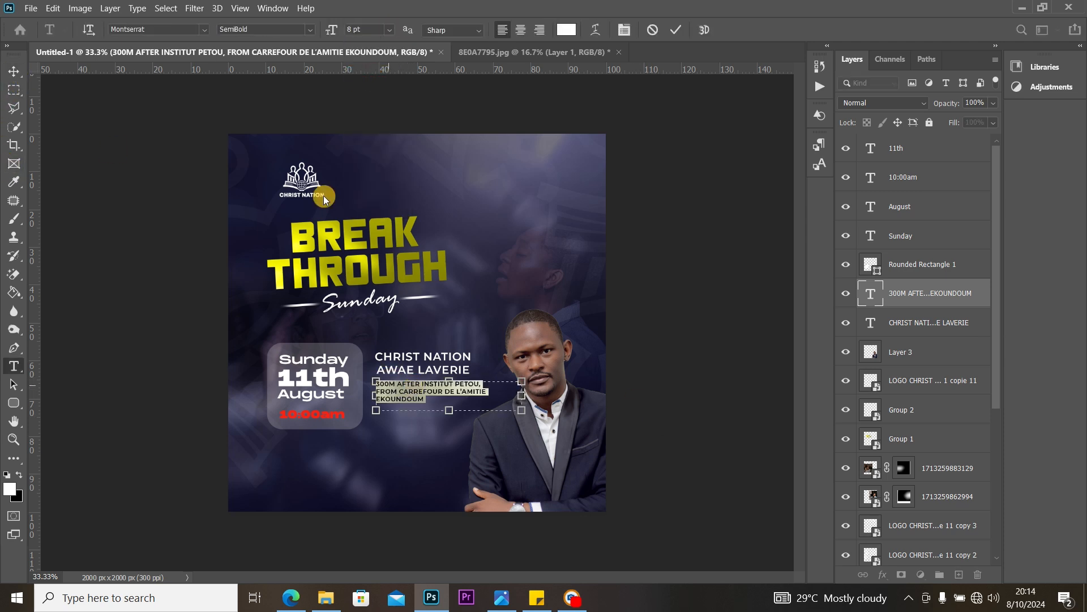
click(312, 29)
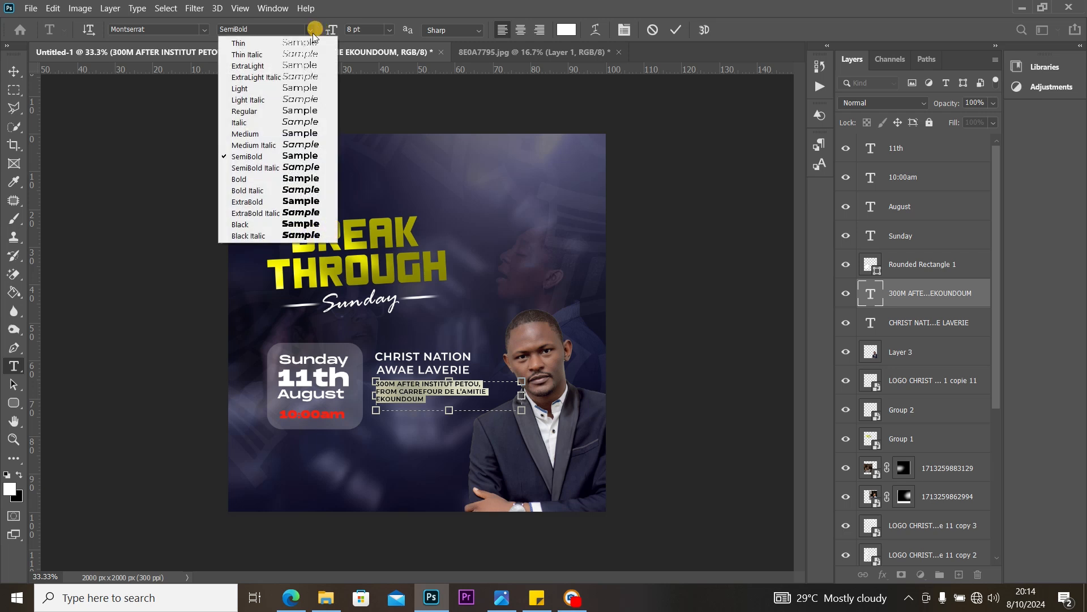
click(297, 135)
click(17, 73)
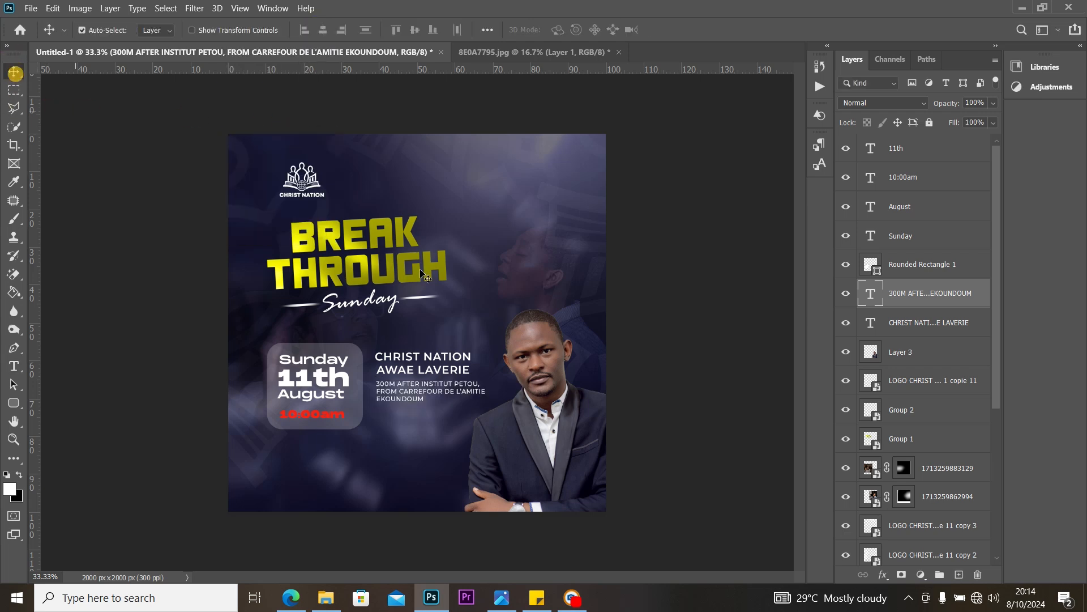
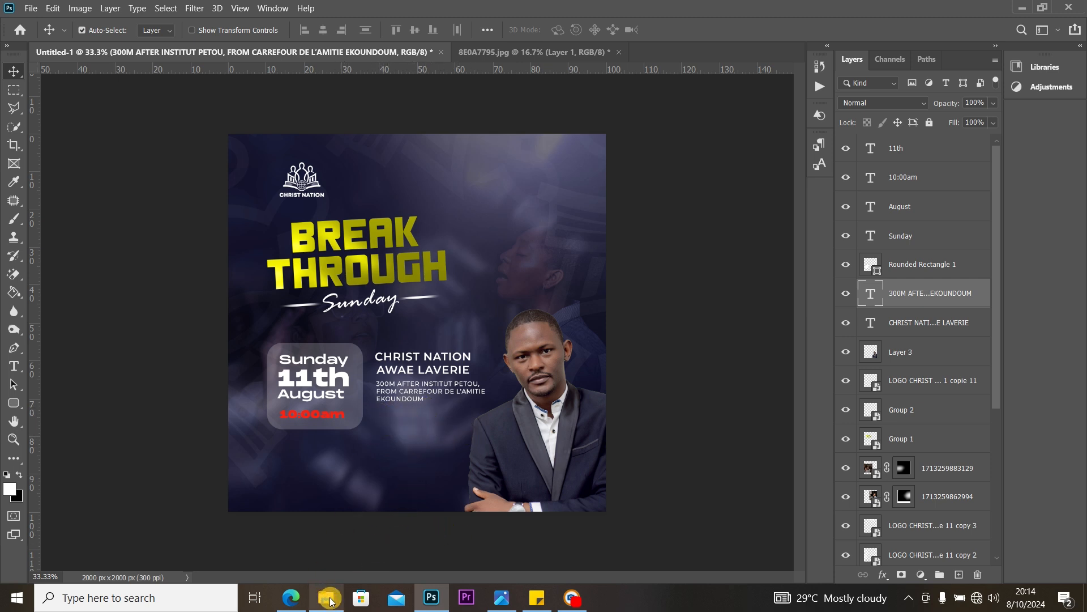
Step: Place the facebook icon from File Explorer on the flyer, scale it to about 16.62%, and position it just below the venue directions
click(327, 597)
drag(558, 99, 435, 443)
drag(454, 298, 389, 421)
click(13, 71)
key(ctrl+t)
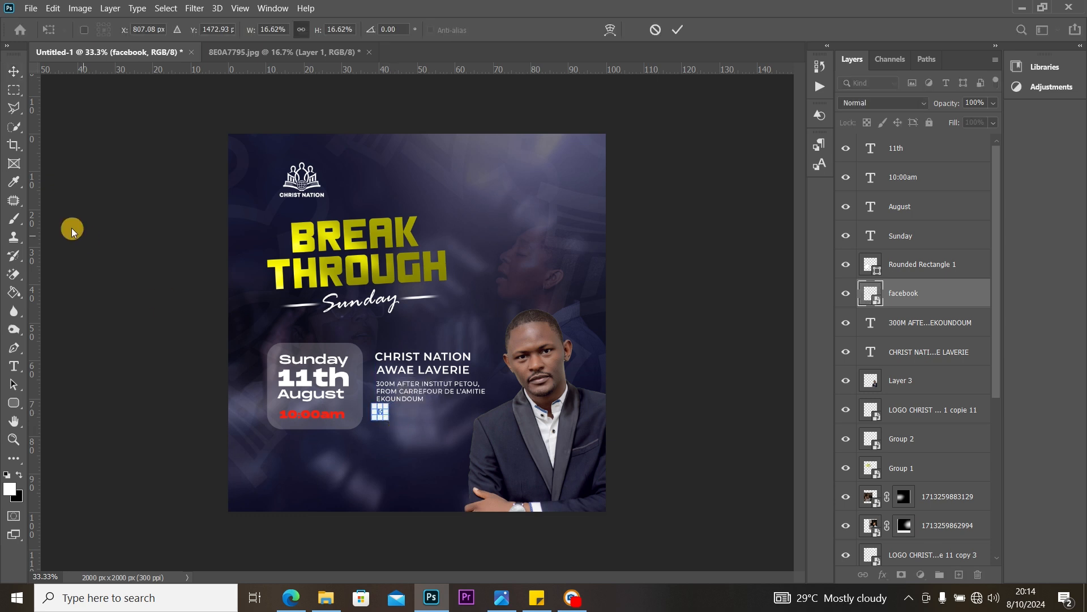
click(14, 64)
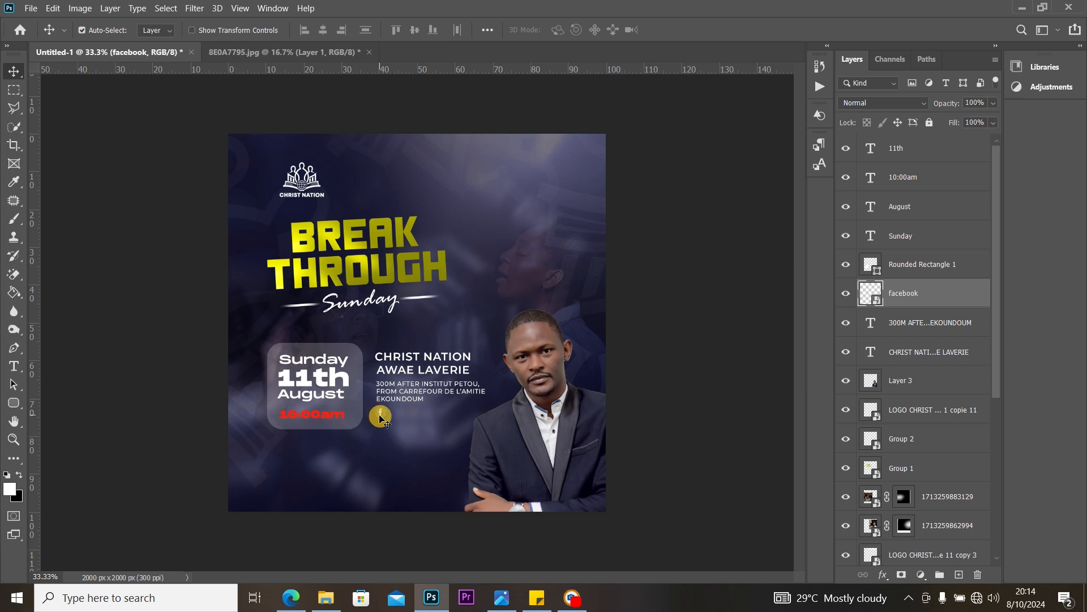
drag(385, 418, 383, 413)
Step: Add the text "Christ Nation GLobal" and position it directly beside the facebook icon
click(15, 366)
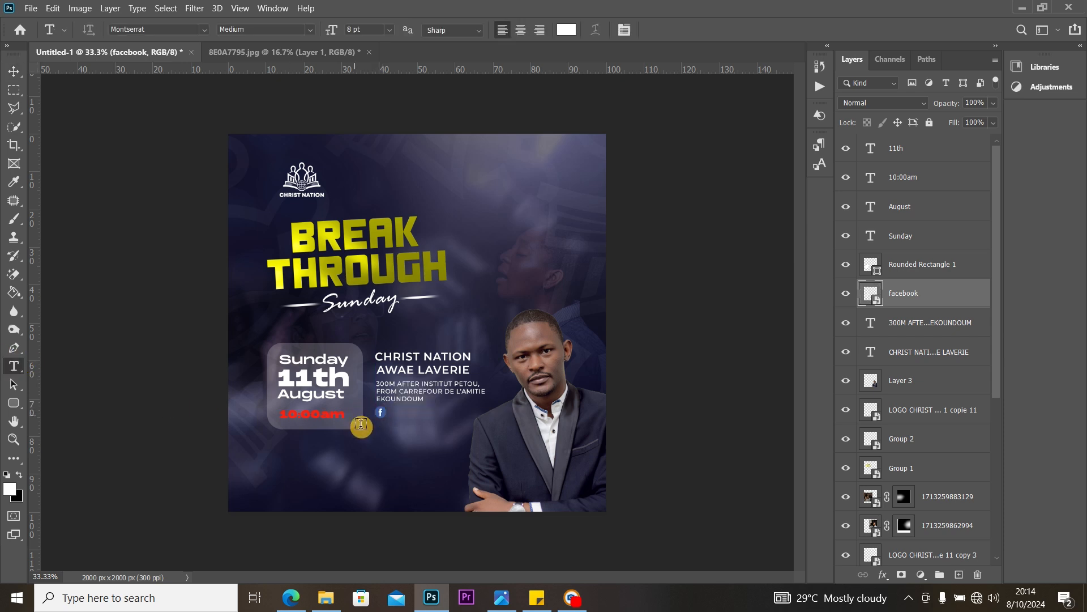
click(383, 433)
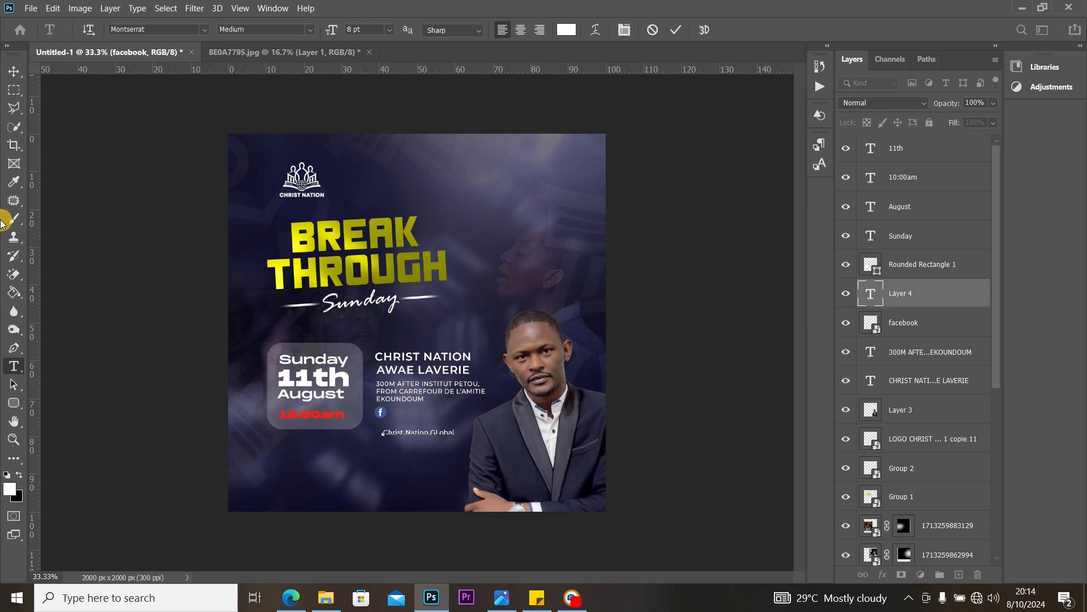
click(14, 70)
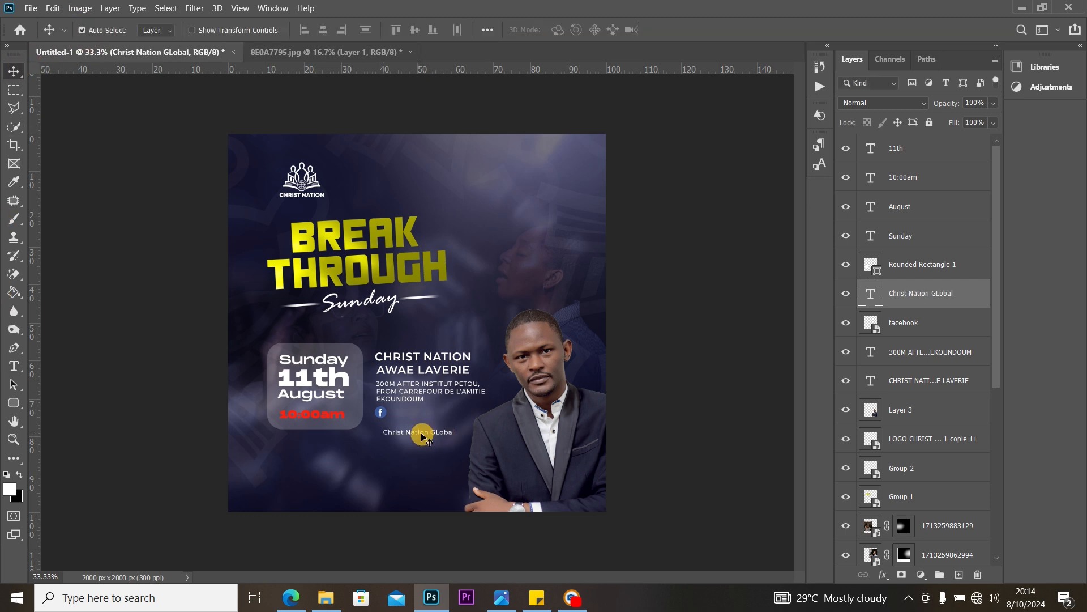
drag(422, 436, 430, 417)
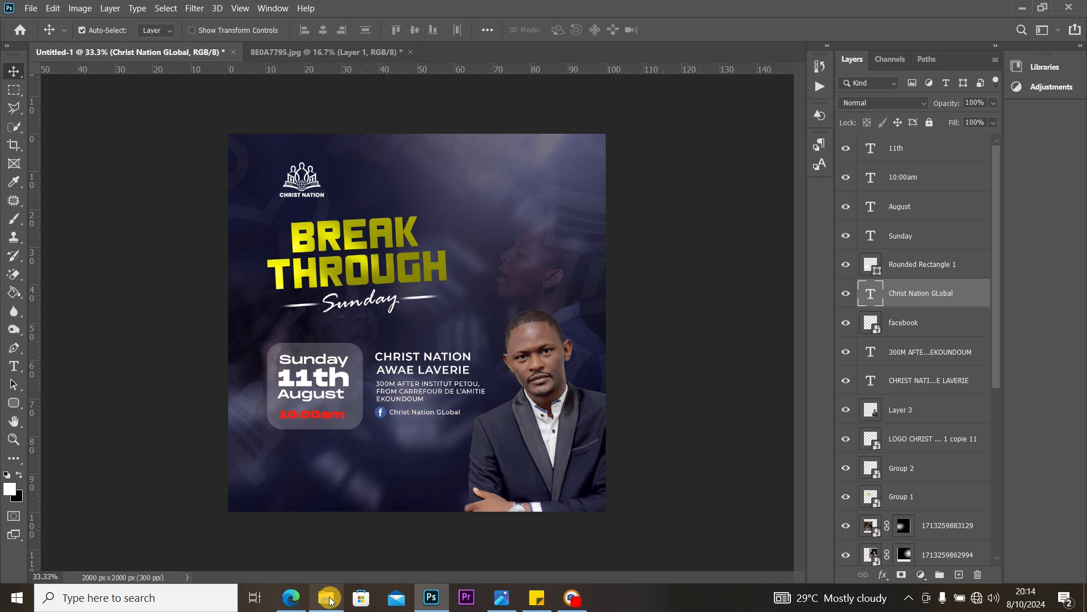
Step: Place the youtube icon from File Explorer on the flyer, scale it to about 4.61%, and position it below the facebook icon
click(331, 599)
drag(717, 120, 388, 493)
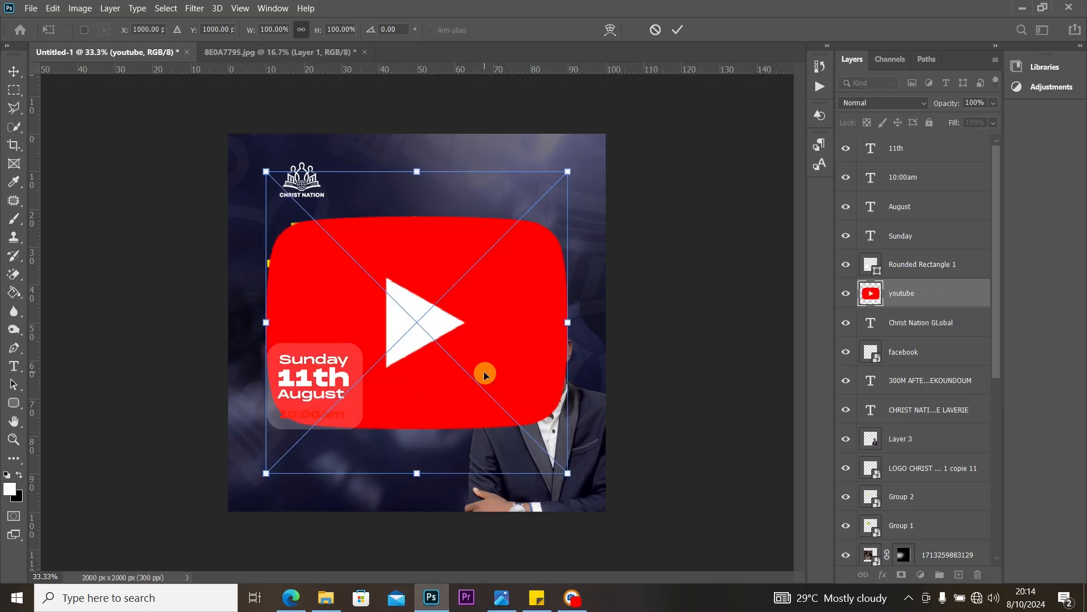
drag(568, 171, 283, 457)
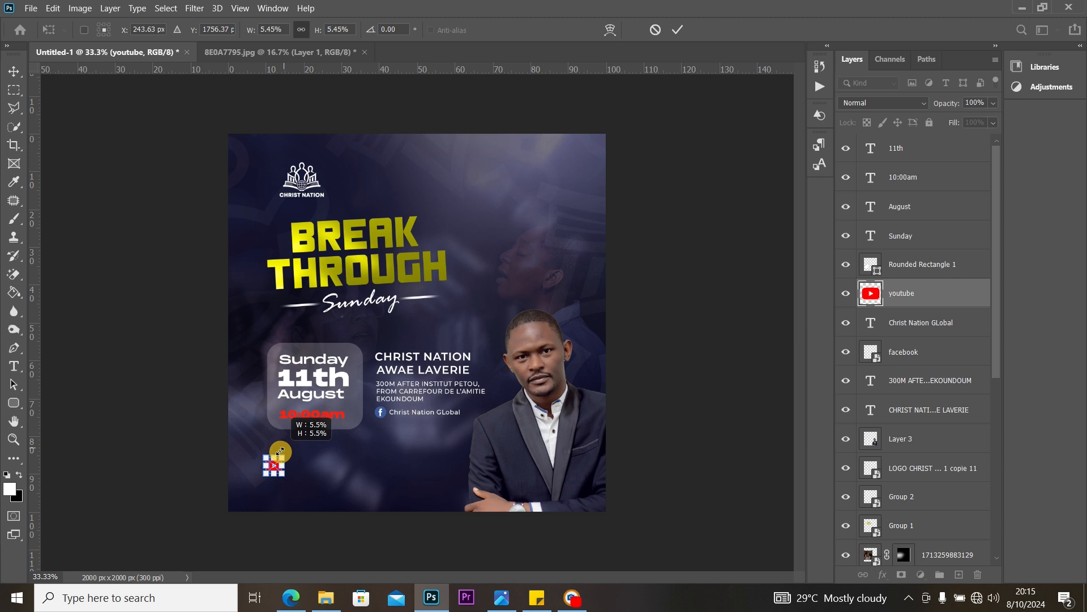
click(12, 73)
drag(272, 469, 383, 429)
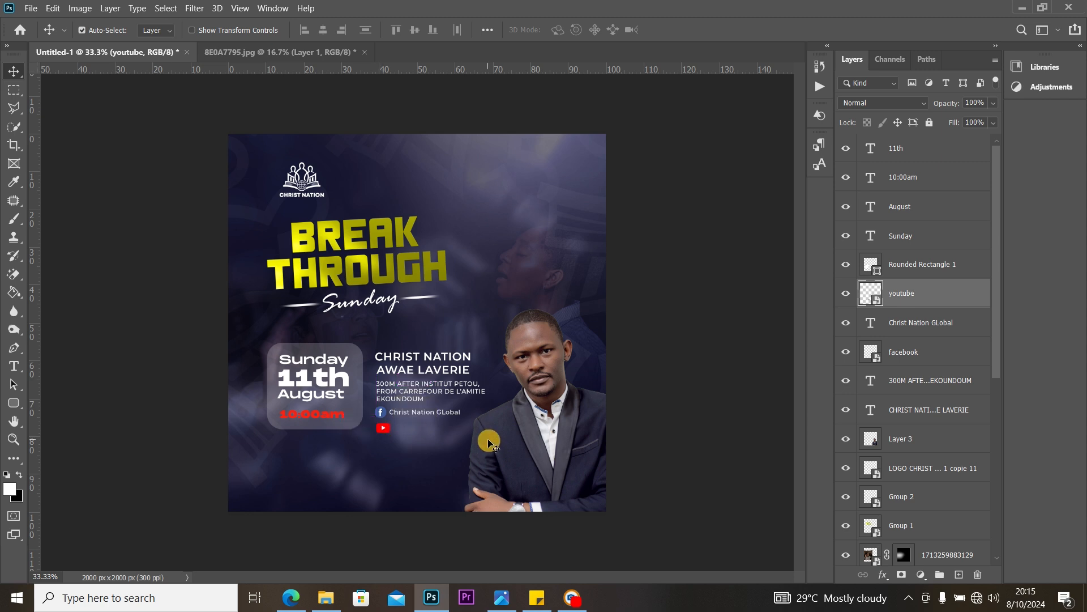
Step: Shrink the youtube icon slightly so it better matches the facebook icon above it
key(ctrl+t)
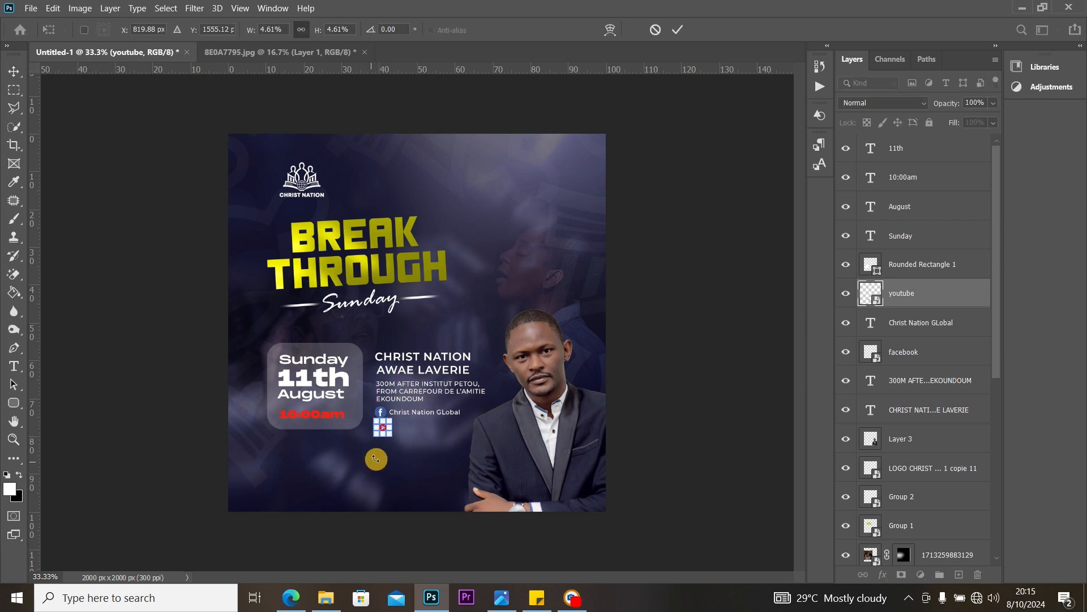
drag(390, 436, 386, 432)
click(16, 71)
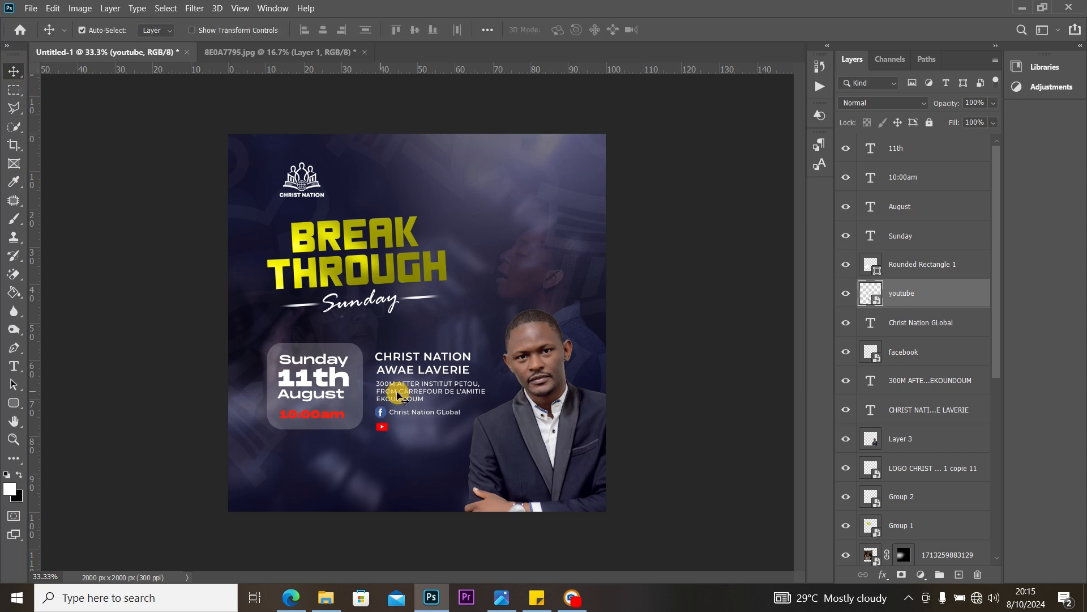
Step: Duplicate the "Christ Nation GLobal" text onto the line below and line up the youtube icon beside the copy
click(424, 416)
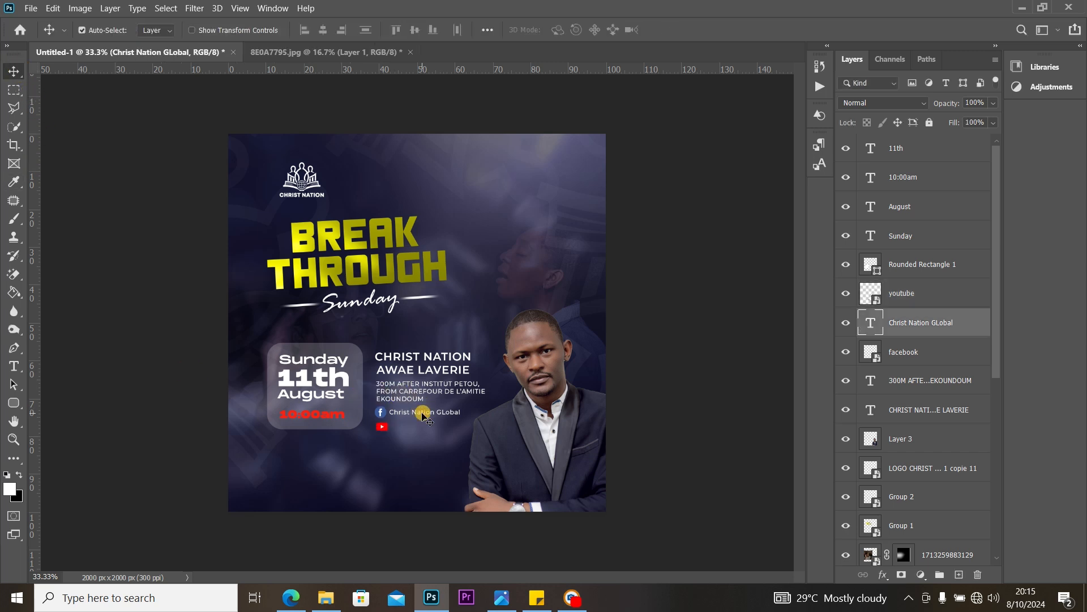
key(ctrl+j)
click(416, 413)
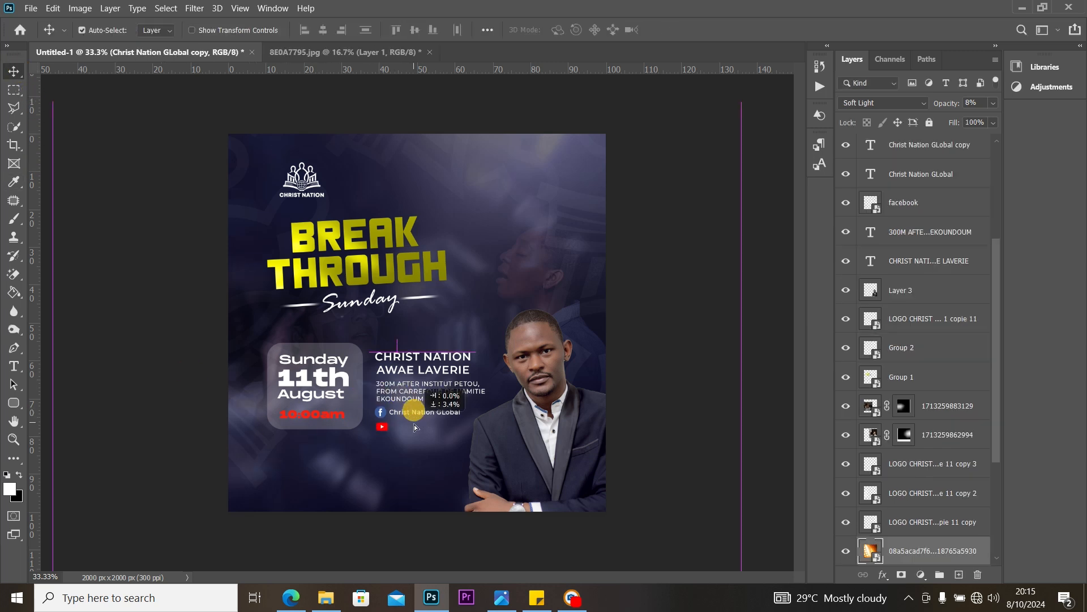
drag(423, 416, 424, 429)
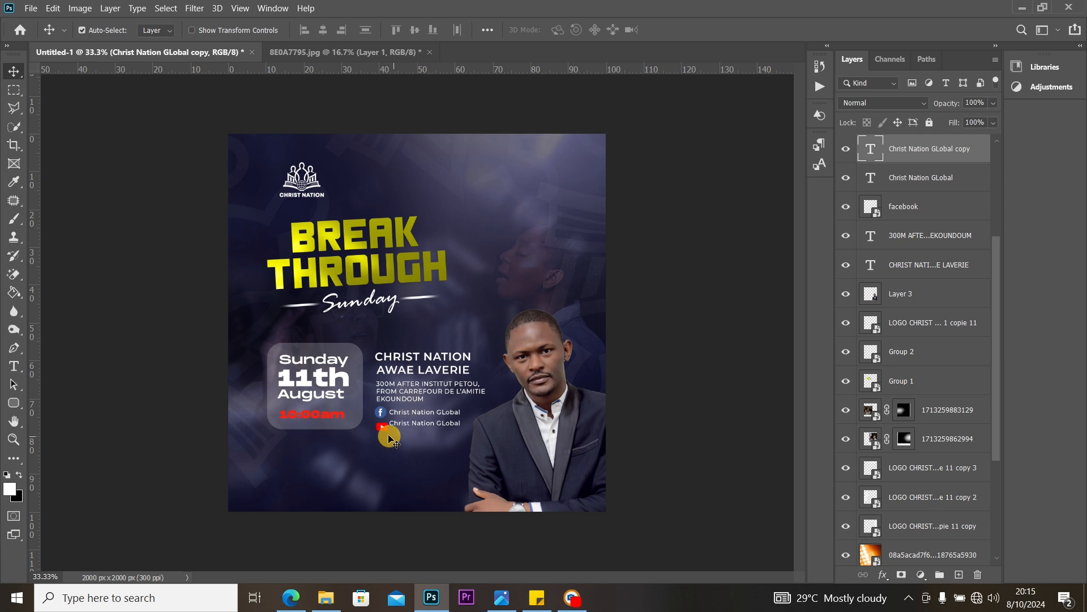
drag(383, 429, 384, 432)
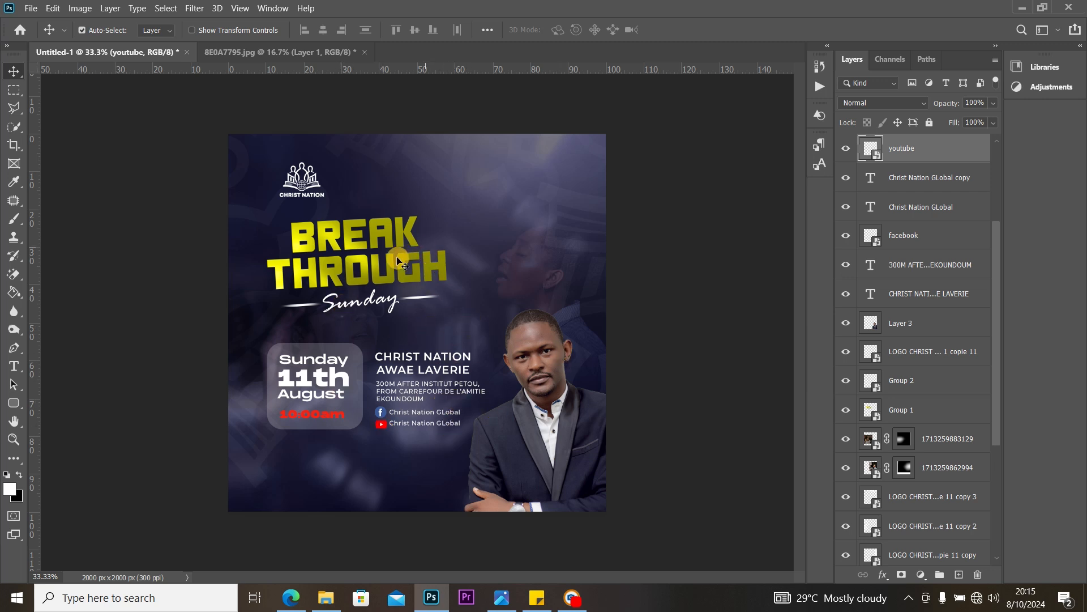
Step: Enlarge the "Break Through Sunday" title groups together to about 111.53%, rotate them about 1.24°, and reposition them above the date box
click(374, 274)
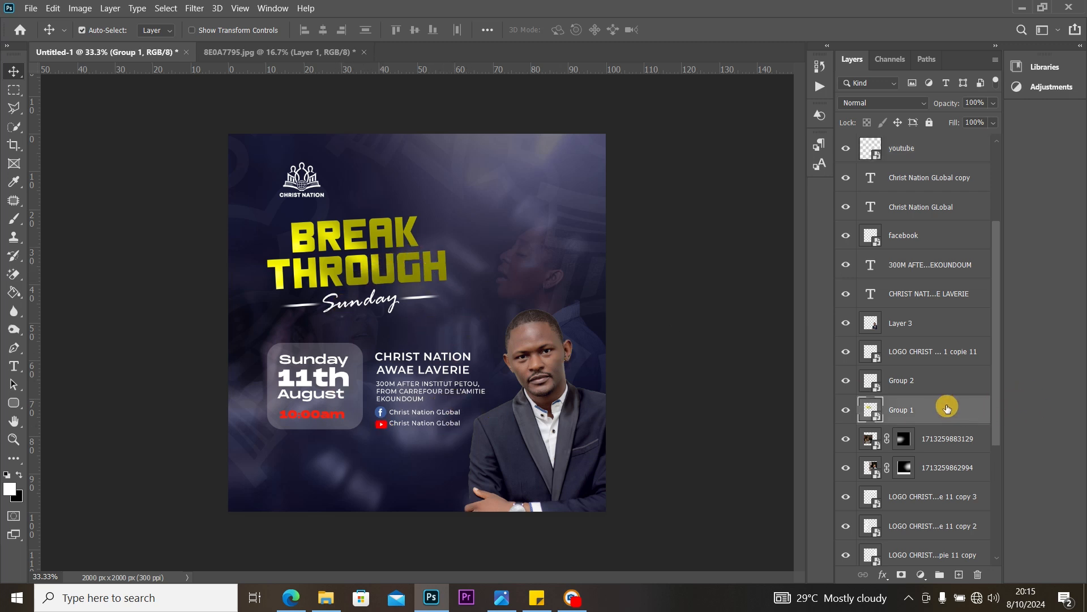
ctrl+click(935, 387)
key(ctrl+t)
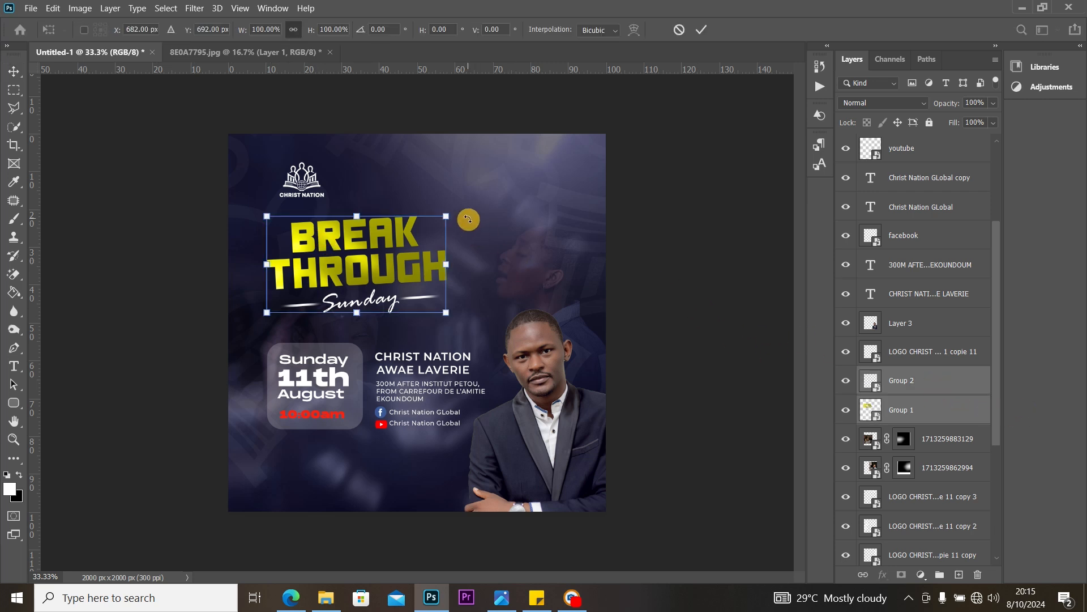
drag(469, 217, 470, 206)
drag(382, 249, 352, 257)
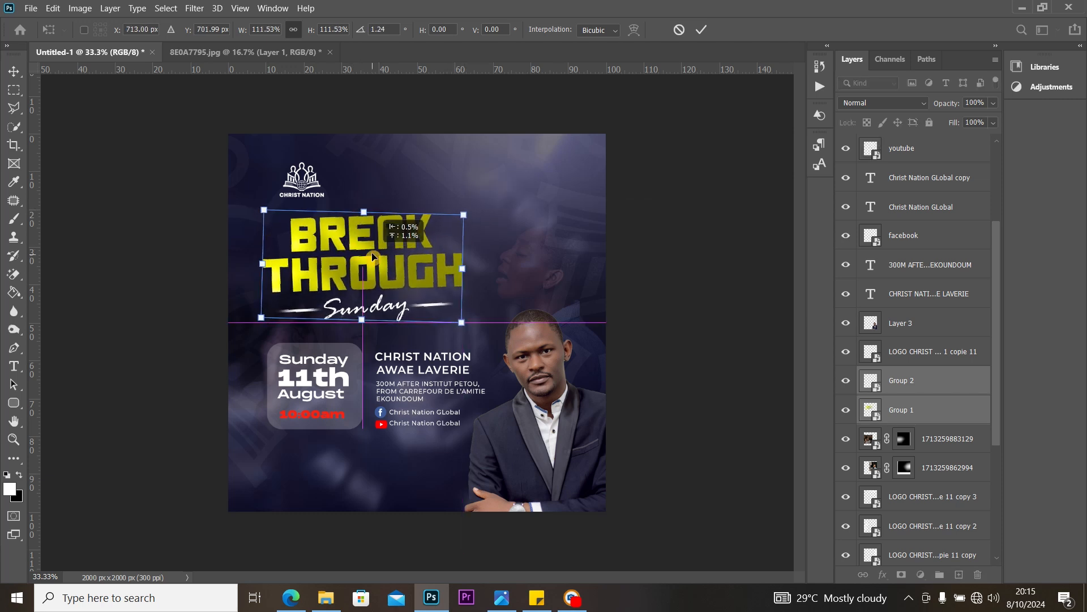
drag(372, 256, 373, 253)
click(12, 70)
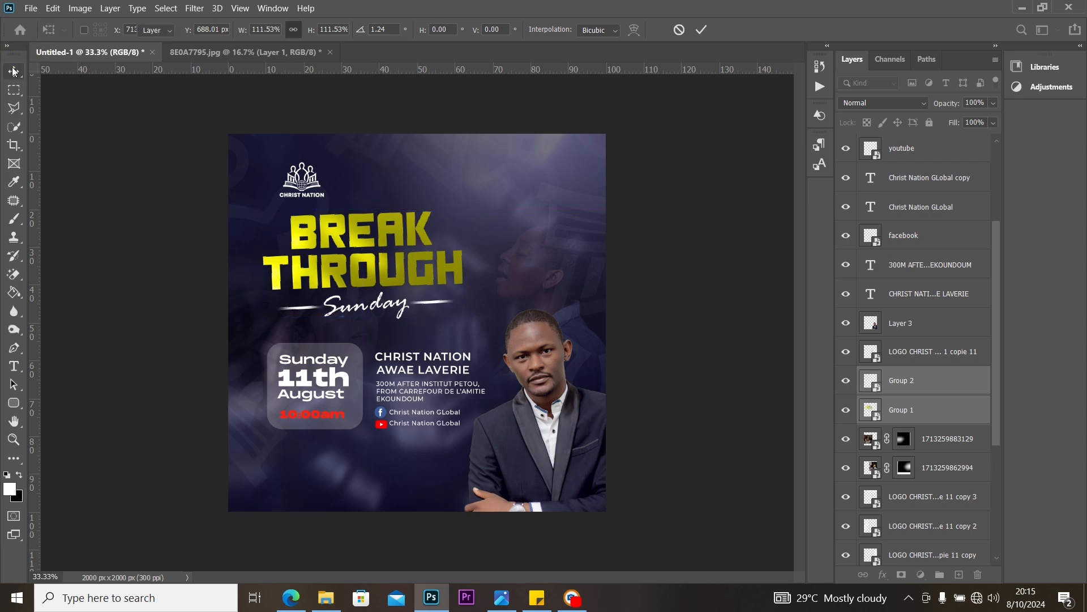
Step: Recolor the 10:00am text to #bbb901 sampled from the title, and fine-tune the horizontal position of the speaker's photo
drag(547, 425, 551, 426)
click(313, 417)
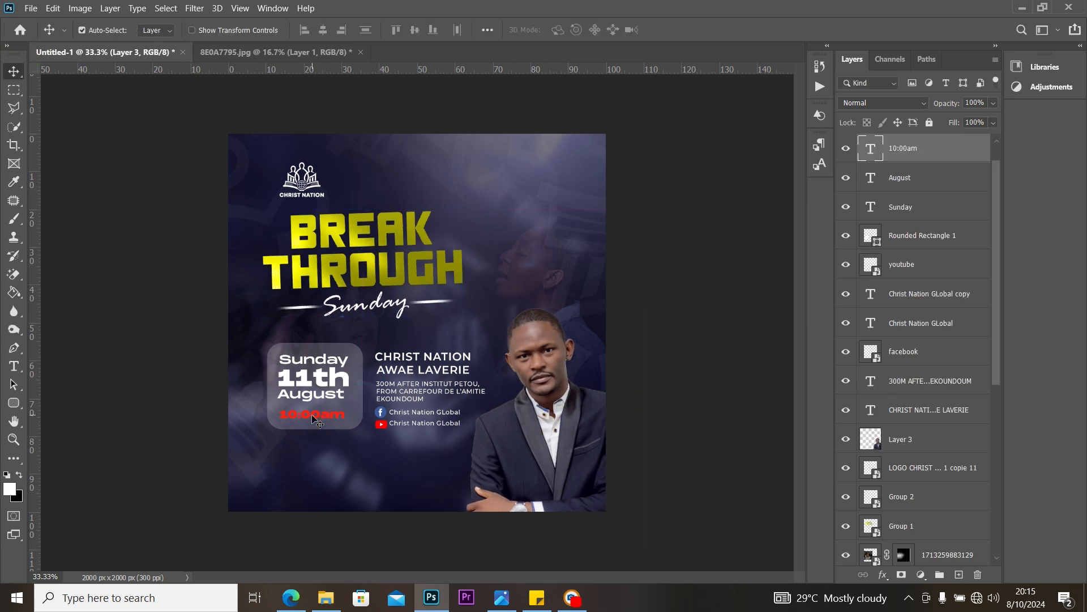
double_click(313, 417)
click(10, 488)
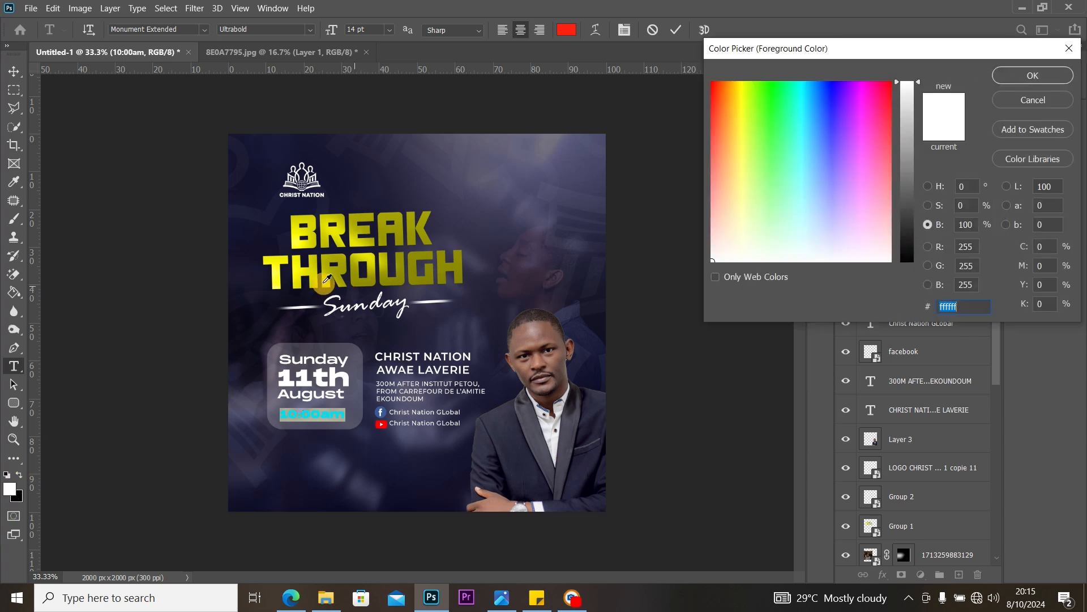
click(329, 267)
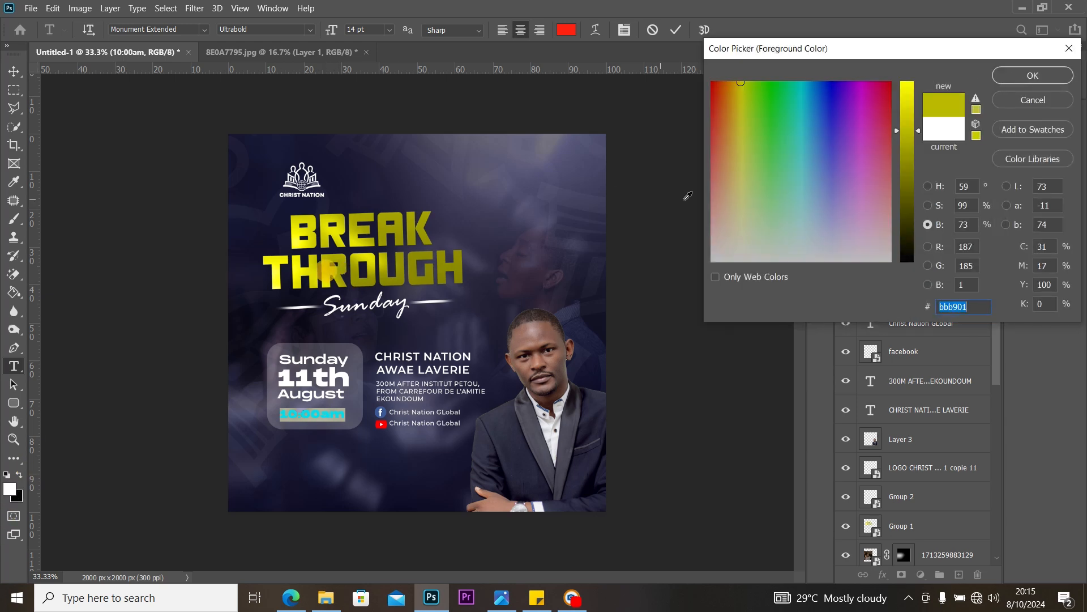
click(1027, 70)
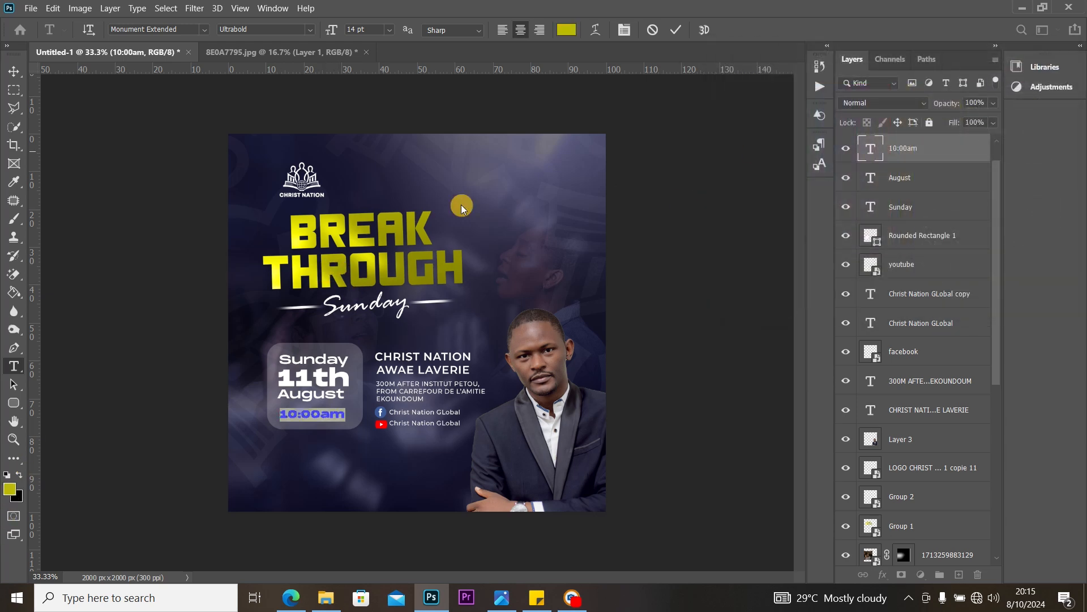
click(14, 71)
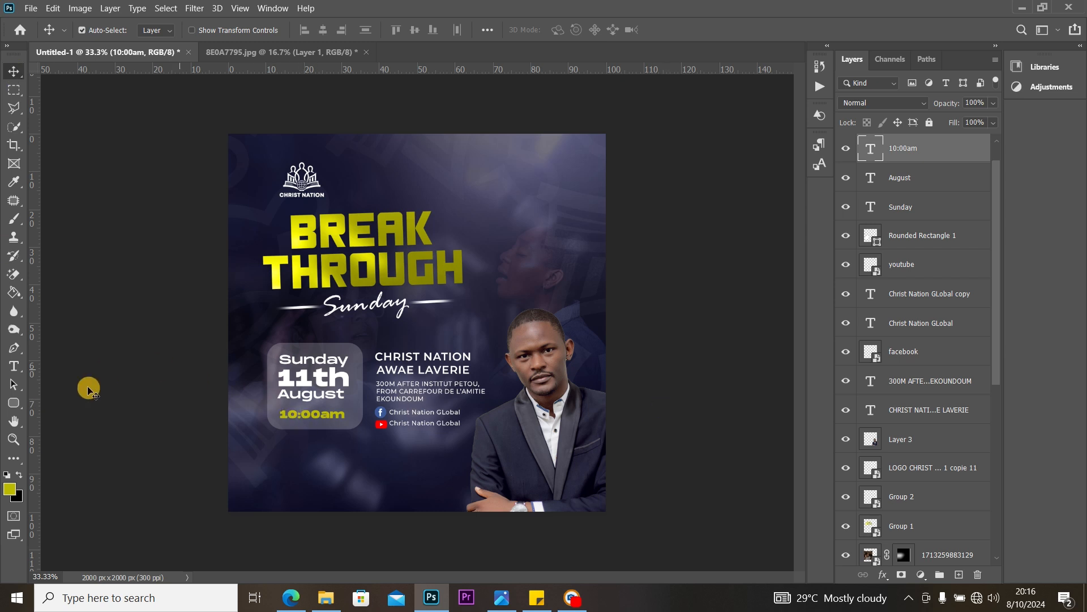
drag(518, 444, 514, 444)
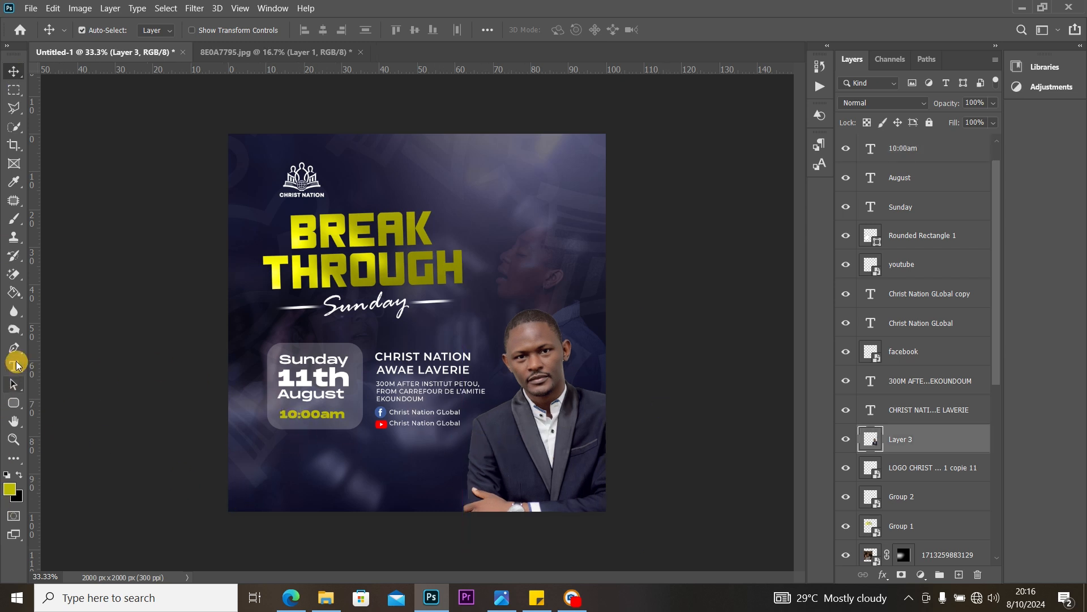
Step: Draw a circle about 348 px wide with the Ellipse tool below the youtube line and fill it with white
click(13, 403)
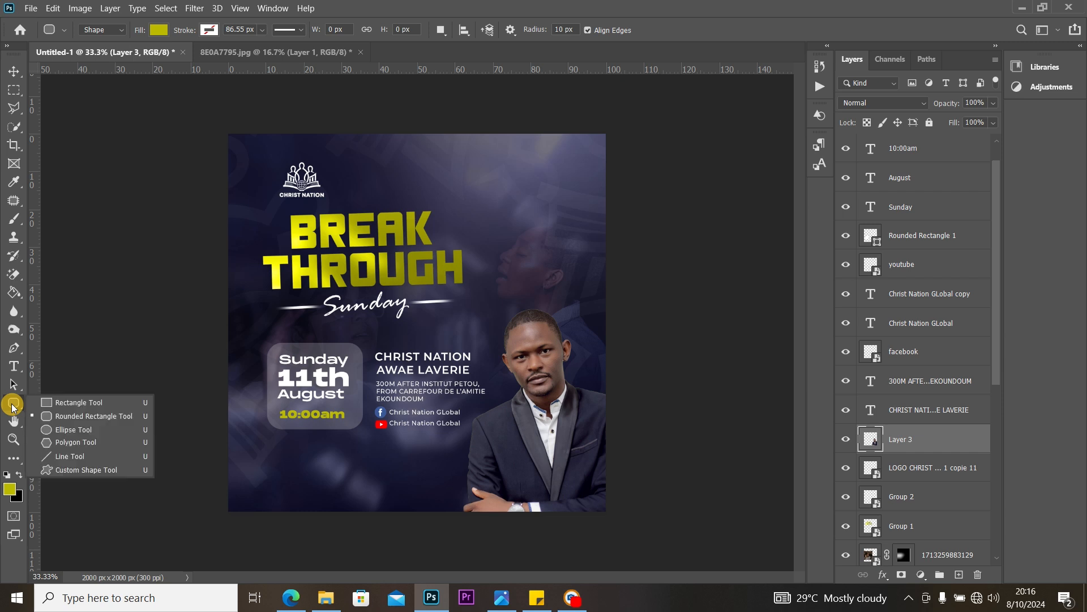
click(63, 430)
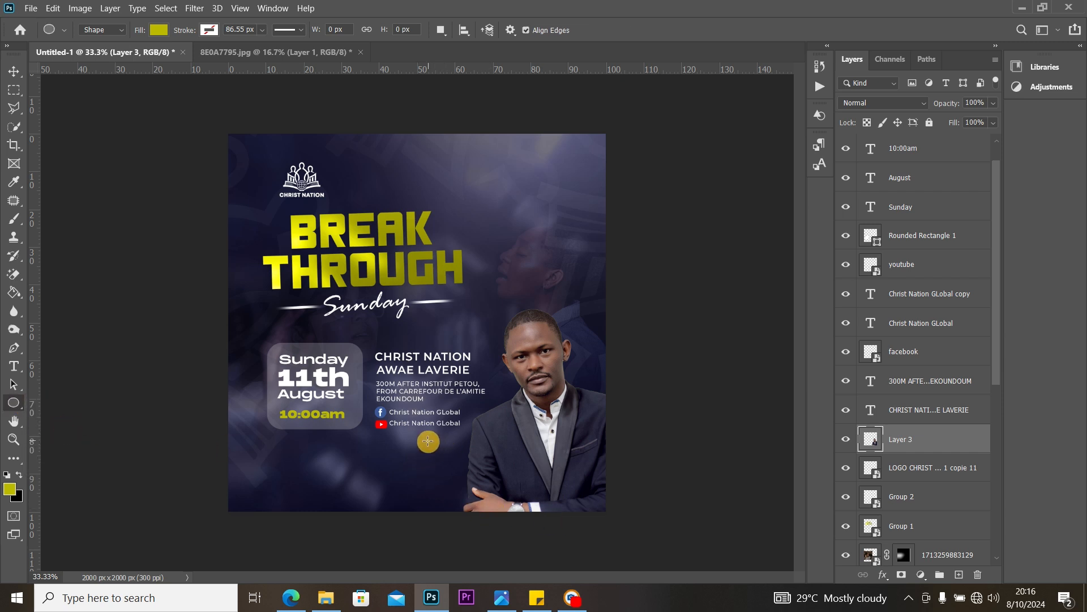
drag(399, 433, 509, 498)
click(650, 187)
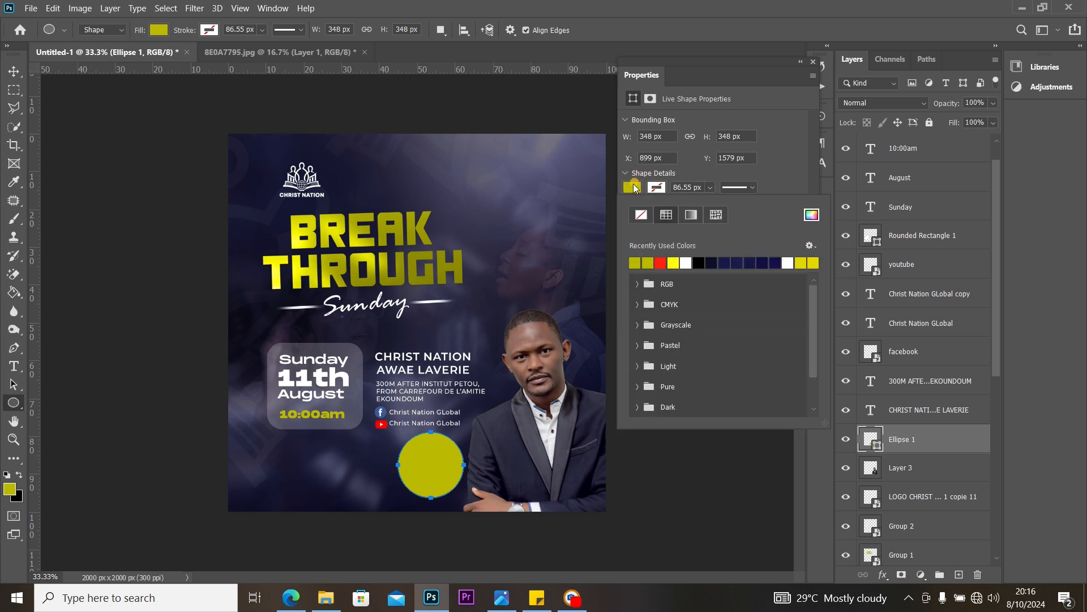
click(686, 264)
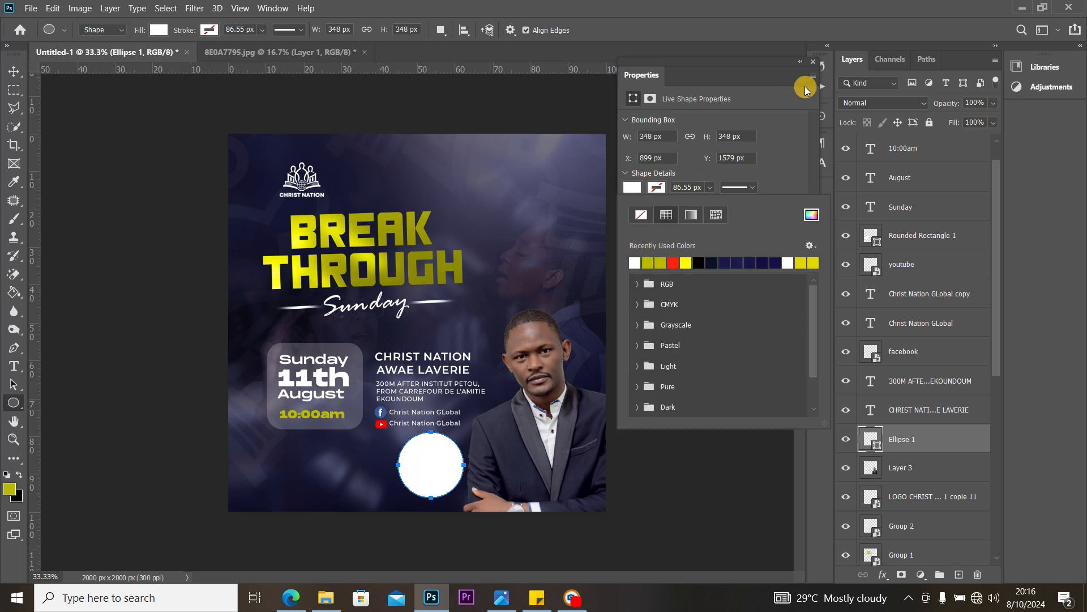
click(814, 61)
click(813, 61)
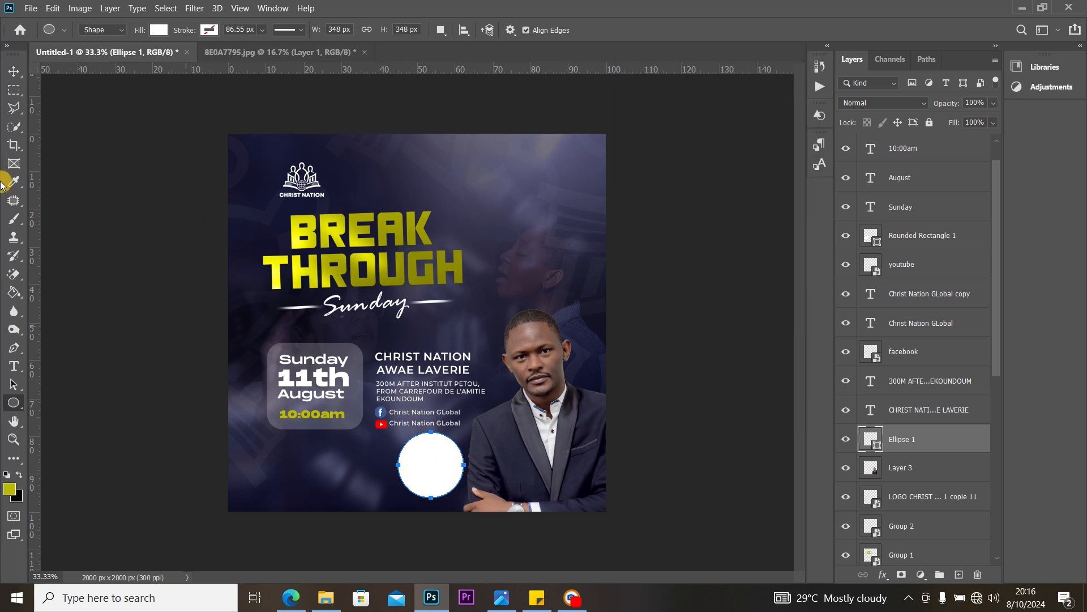
Step: Move the white circle over the edge of the speaker's sleeve and scale it down to about 78.46%
click(14, 70)
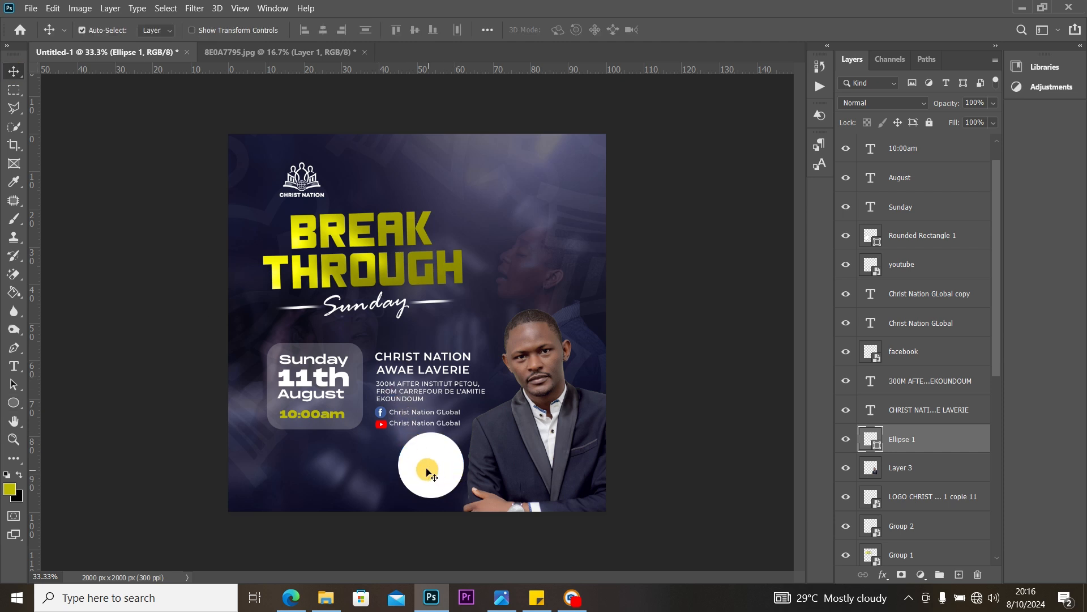
drag(427, 471, 464, 475)
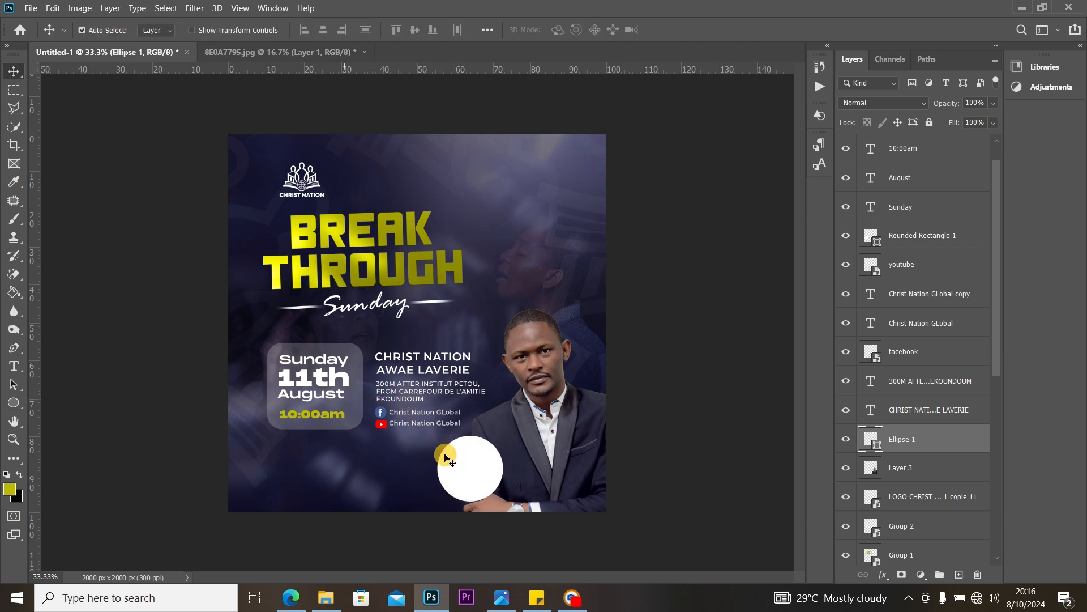
key(ctrl+t)
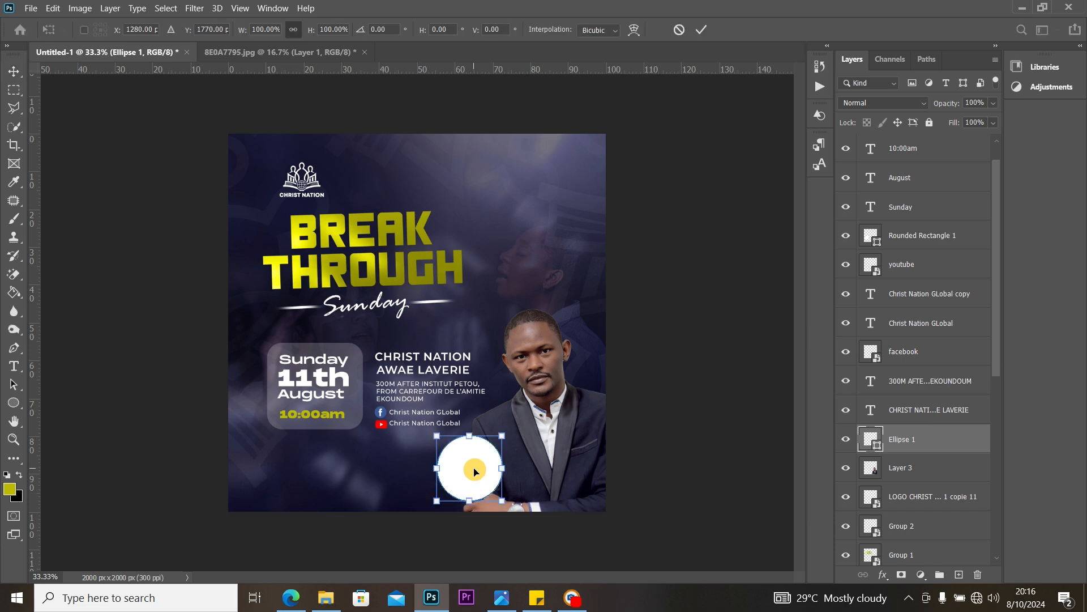
drag(507, 433, 474, 462)
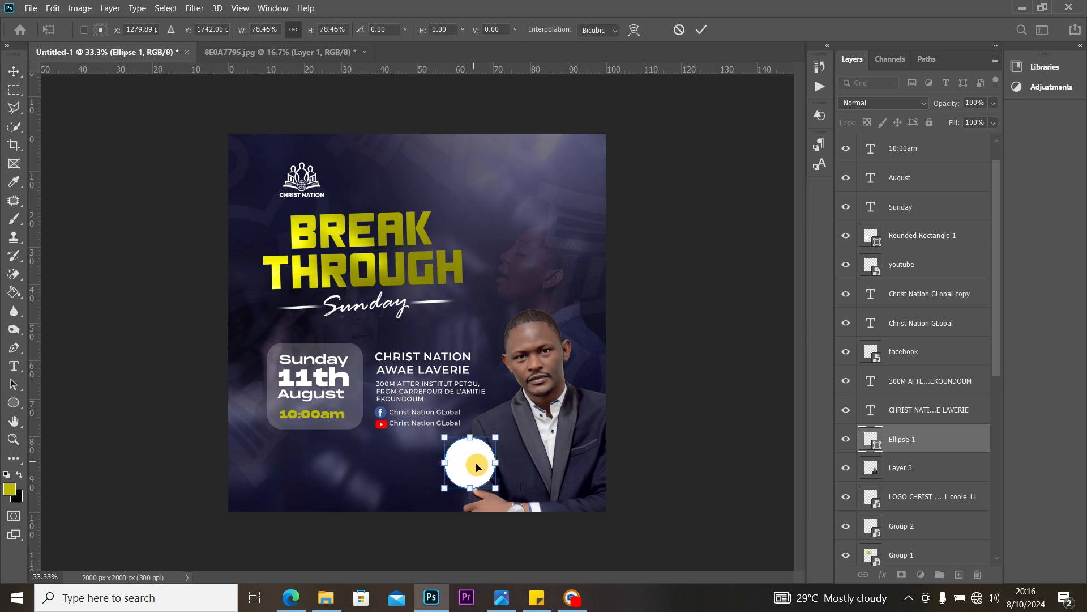
click(13, 75)
Step: Duplicate the white circle beside the speaker's sleeve and enlarge the copy to about 128.55%
click(474, 465)
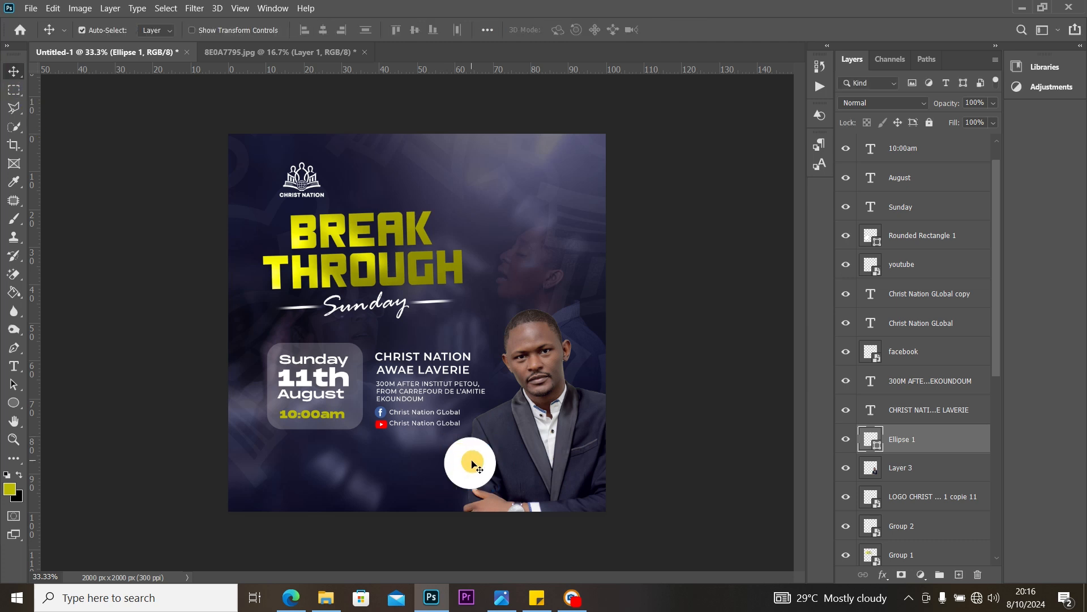
key(ctrl+j)
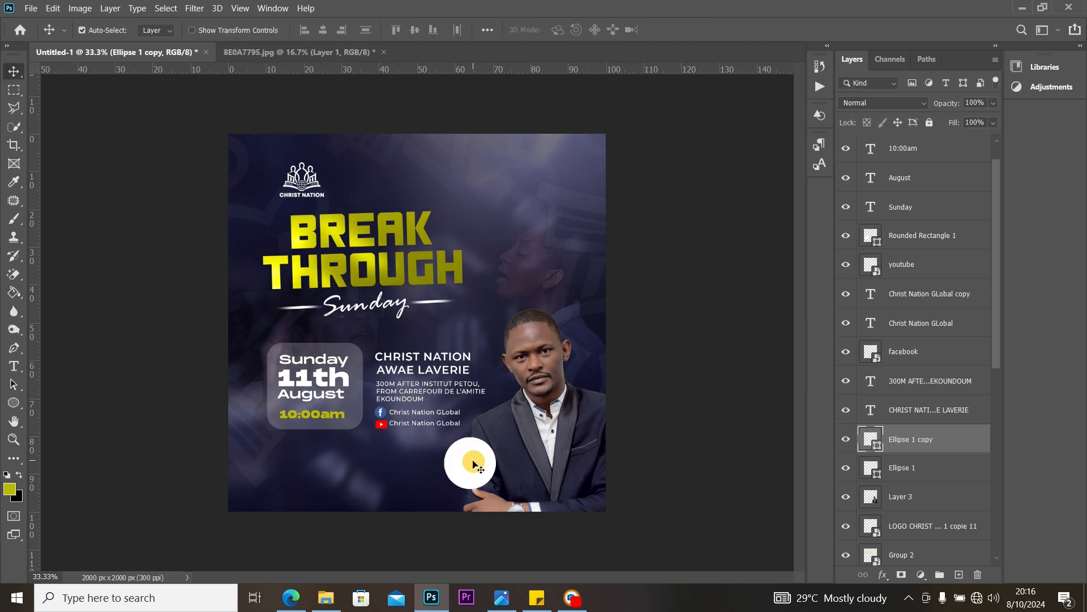
key(ctrl+t)
drag(496, 437, 504, 426)
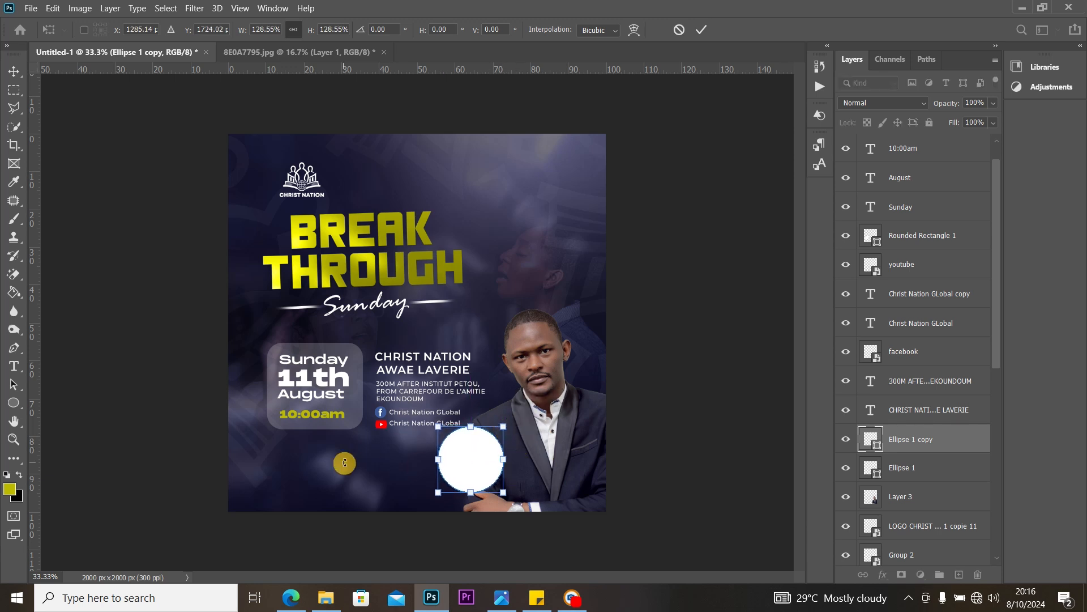
click(14, 71)
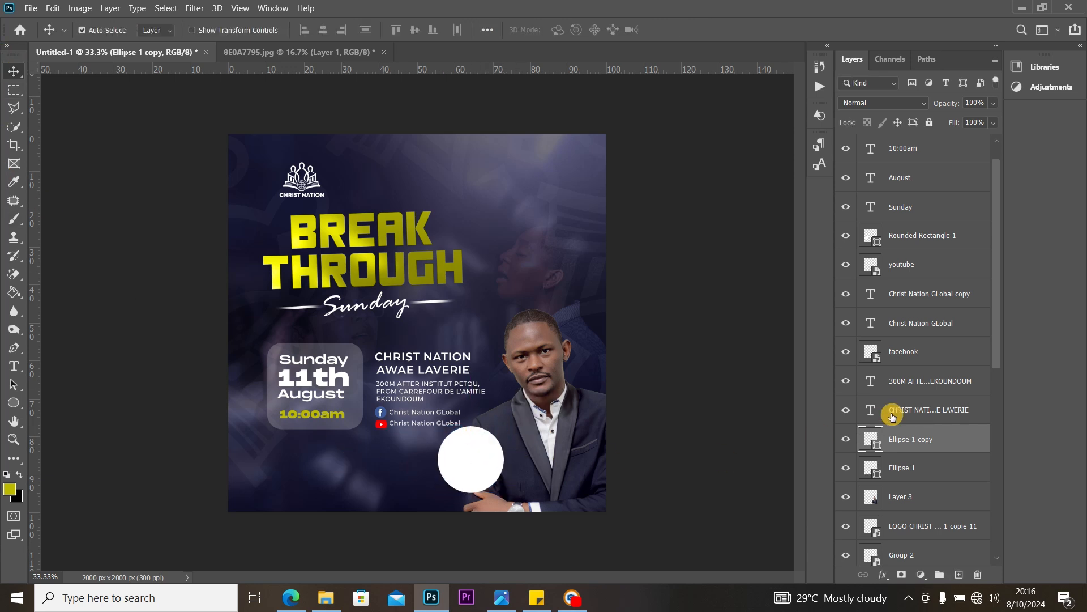
Step: Remove the fill from the enlarged circle copy and give it a white stroke
click(13, 404)
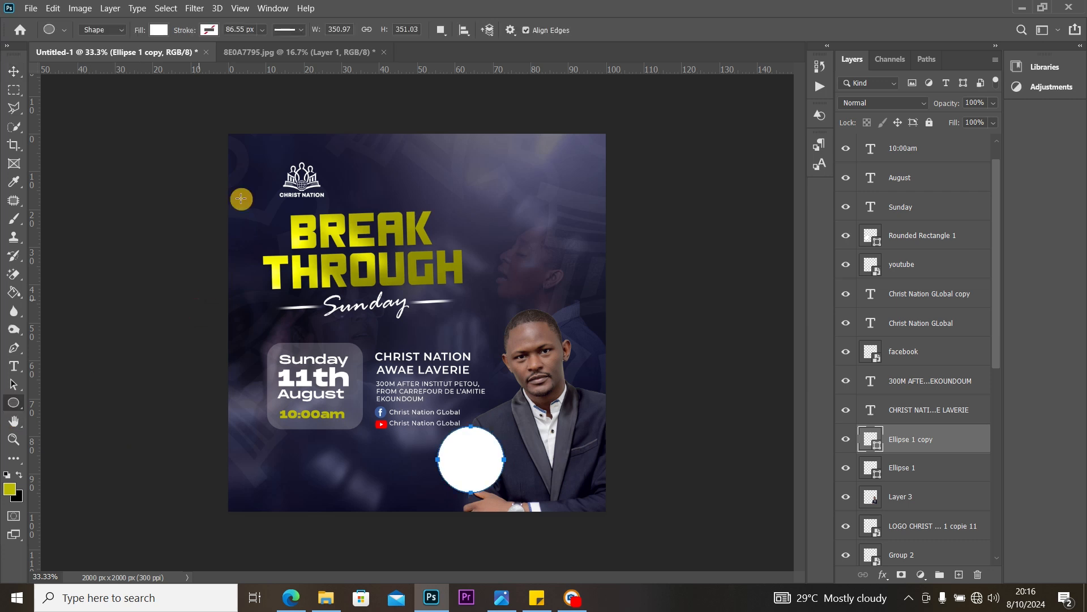
click(152, 32)
click(70, 54)
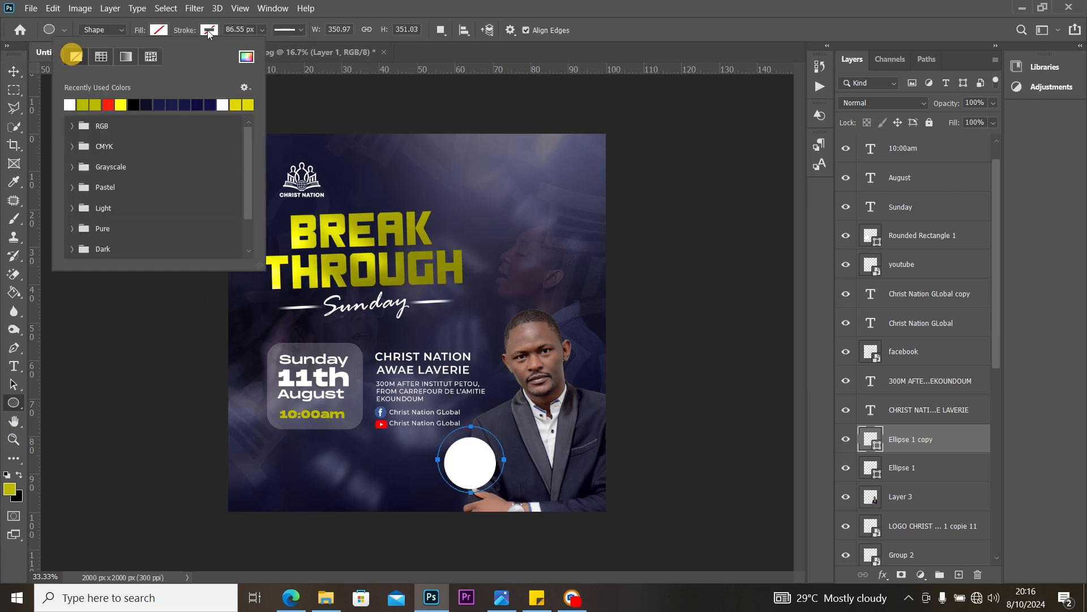
click(217, 34)
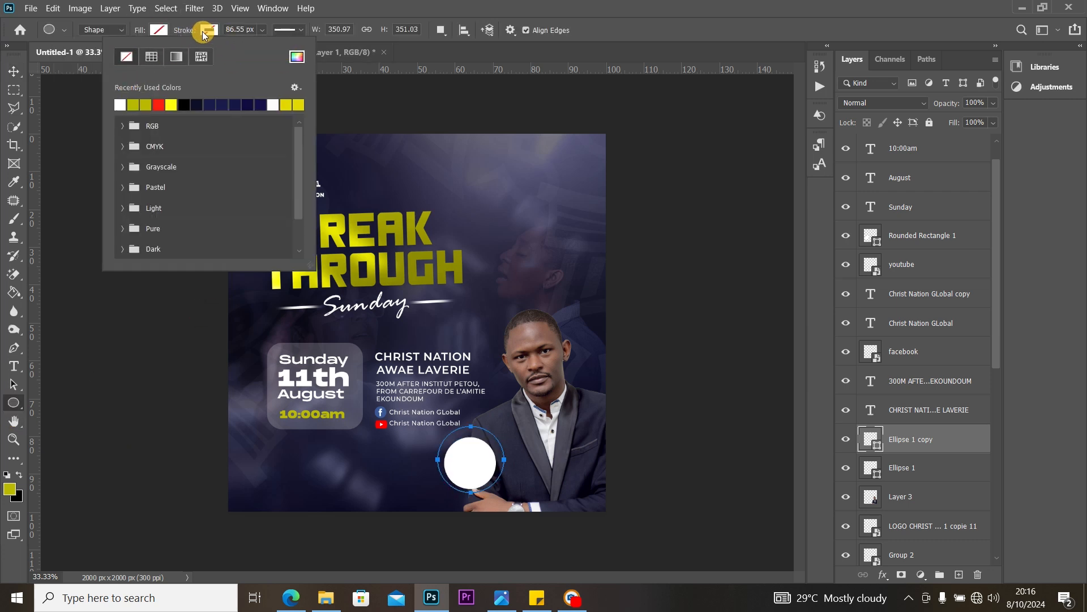
click(207, 33)
click(209, 31)
click(119, 105)
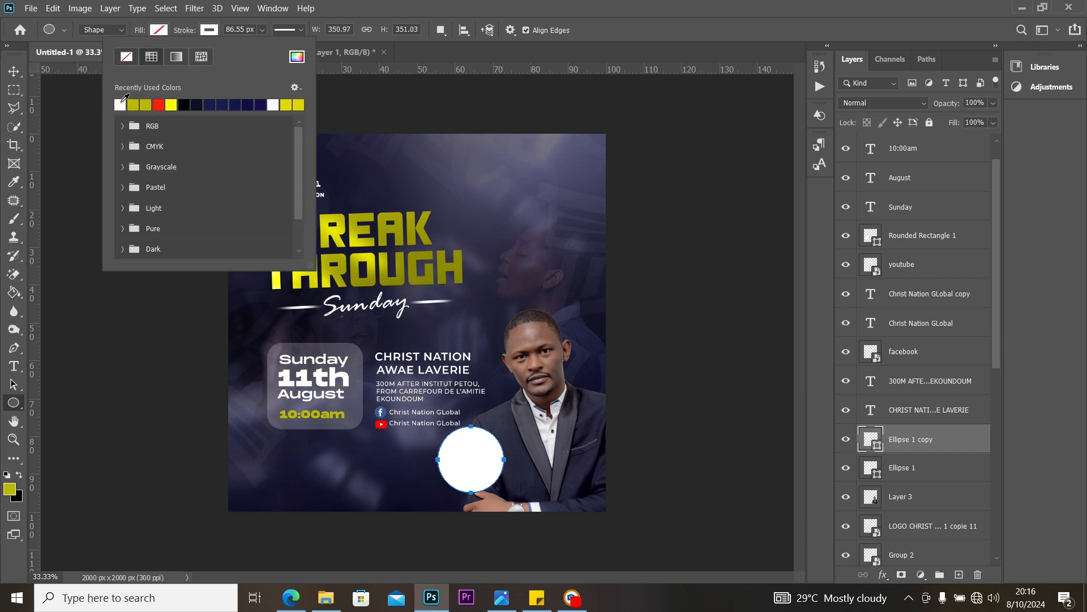
Step: Set the outline circle's stroke to 6.41 px with a dashed line style and center the ring around the white circle
click(260, 31)
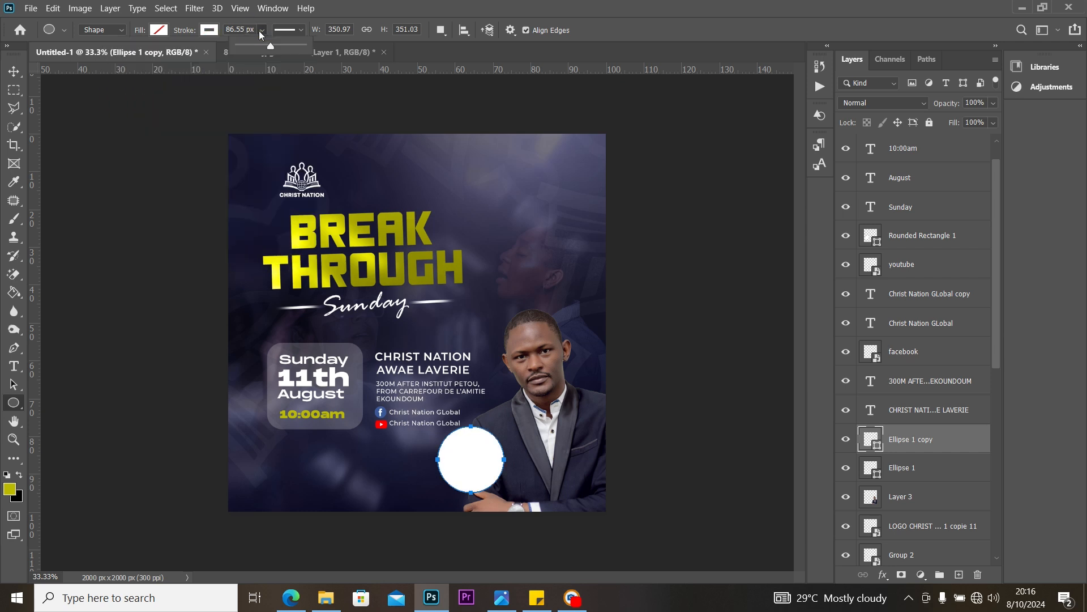
click(251, 46)
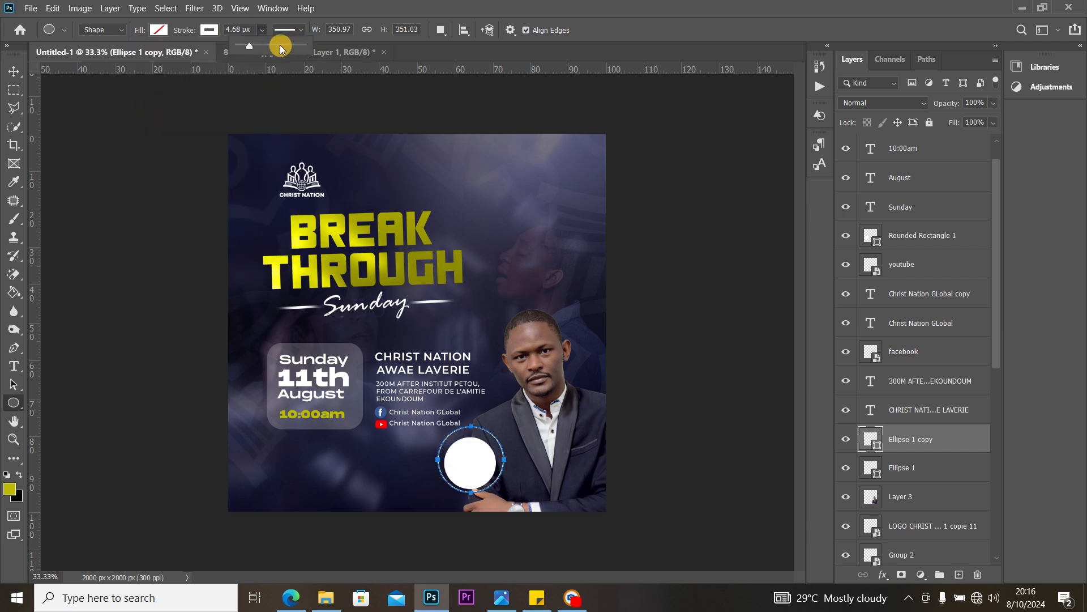
drag(253, 45, 254, 45)
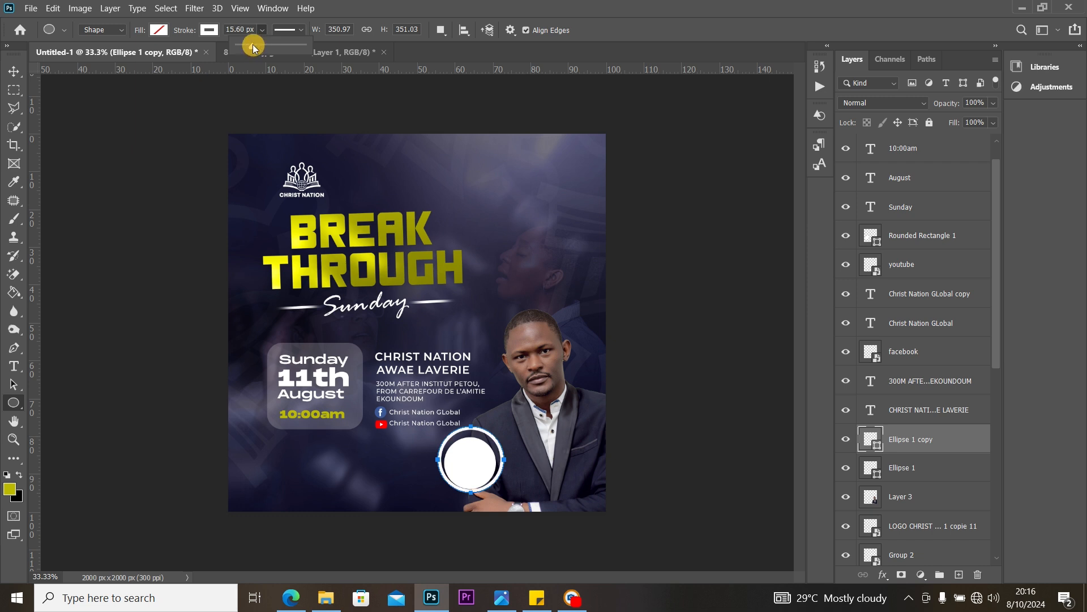
drag(253, 46, 252, 46)
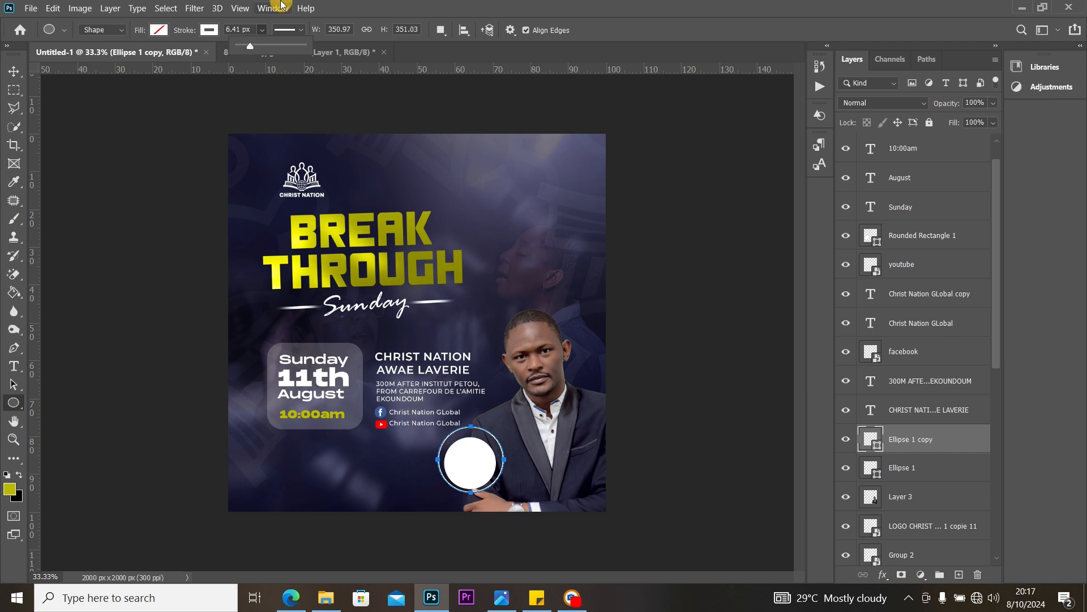
click(291, 30)
click(295, 98)
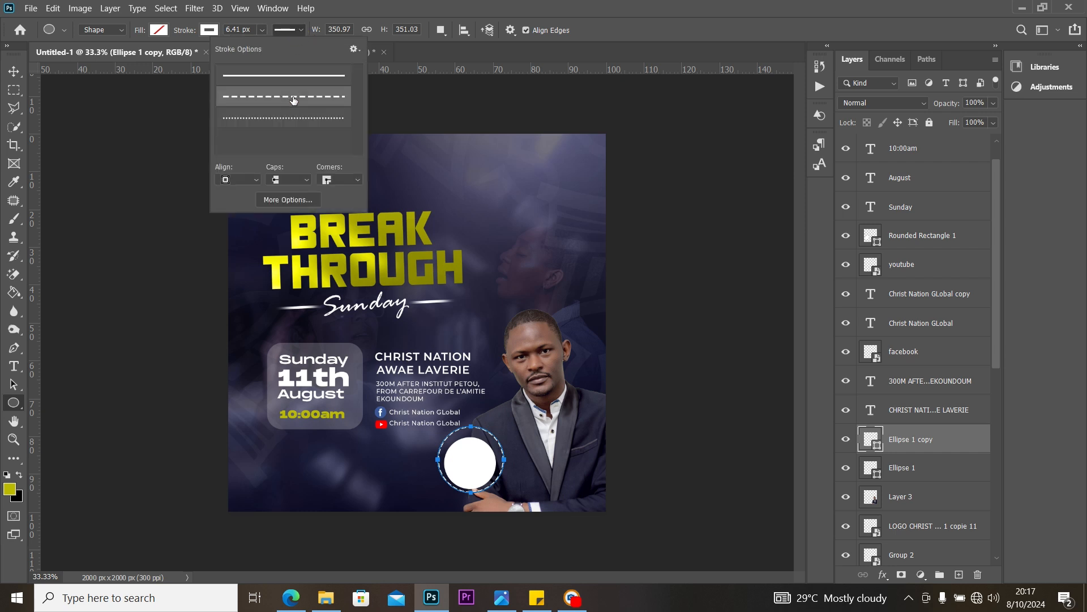
click(12, 74)
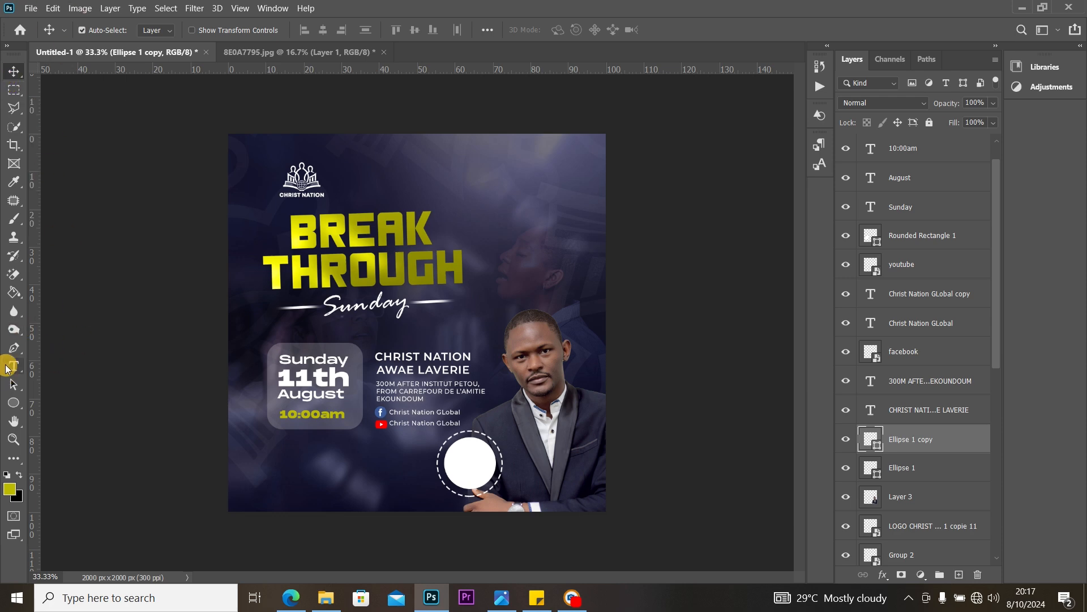
Step: Add the speaker's title and name as two lines of black Montserrat text below the date box
click(14, 366)
click(7, 475)
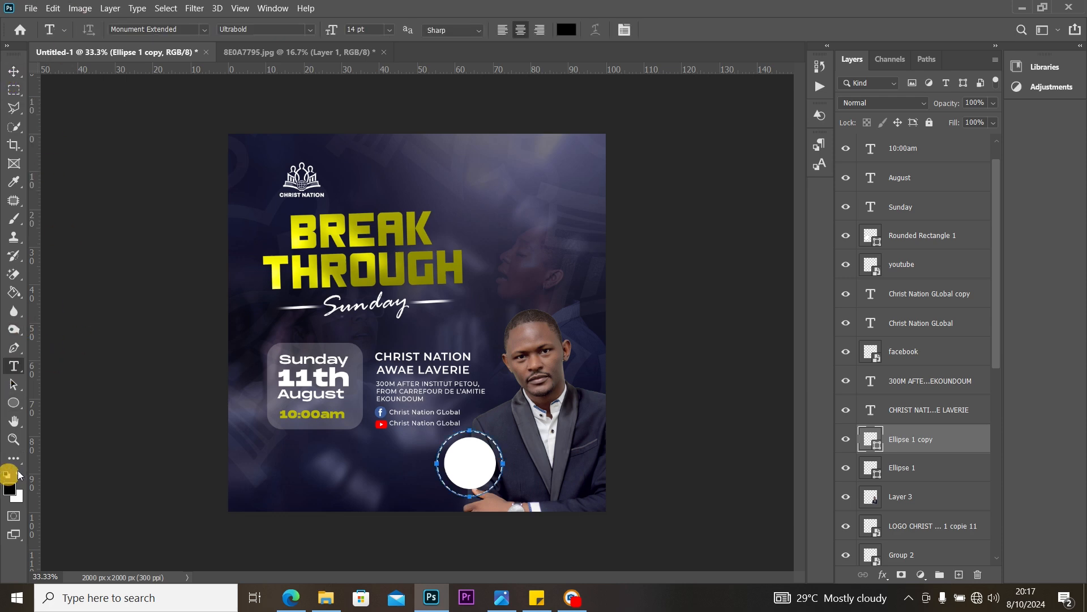
click(19, 474)
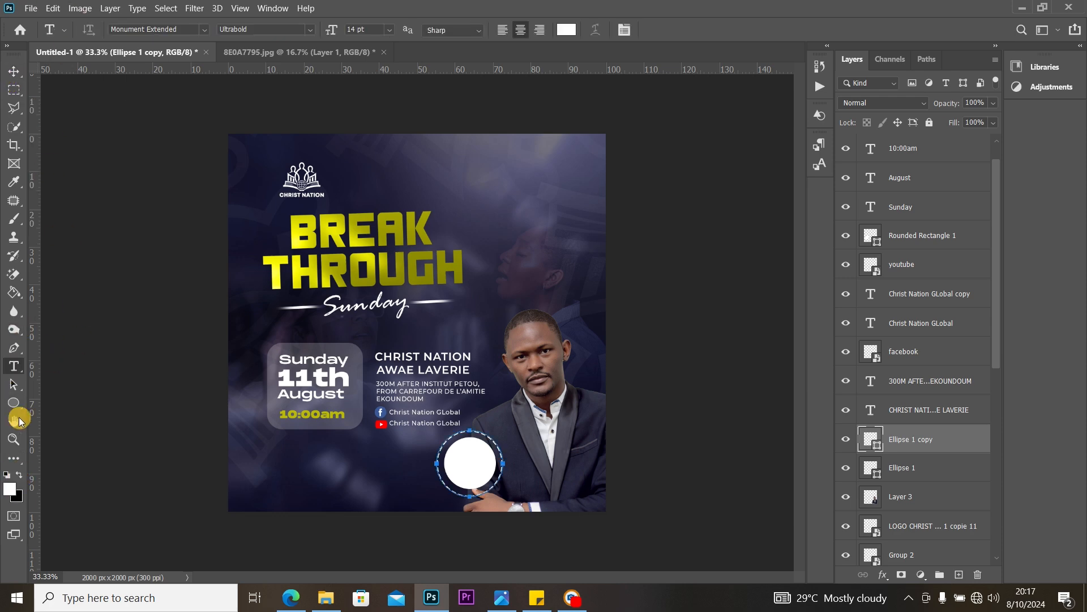
click(19, 479)
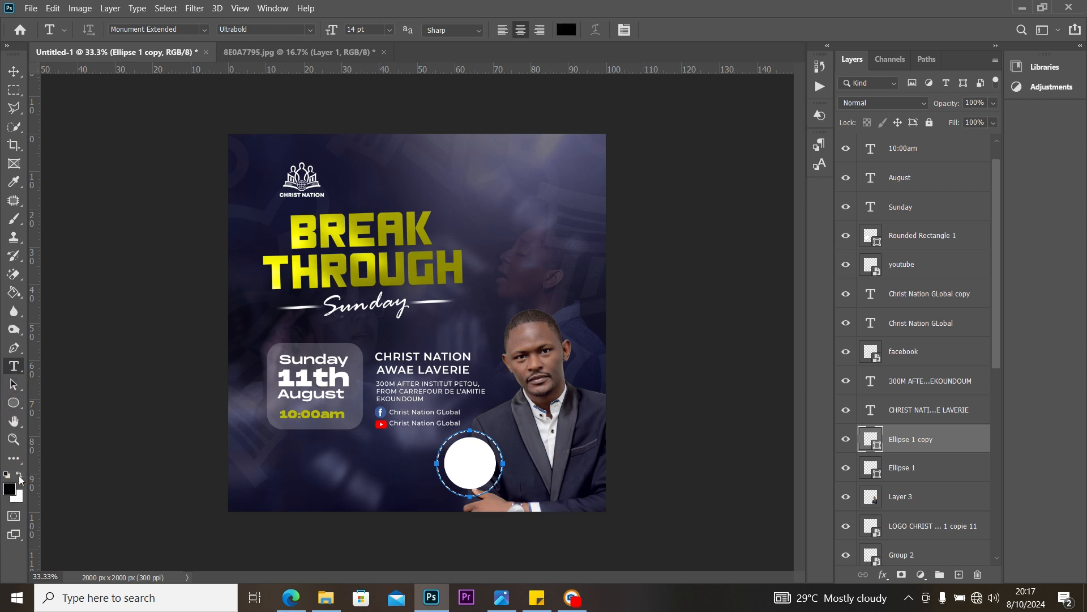
click(351, 462)
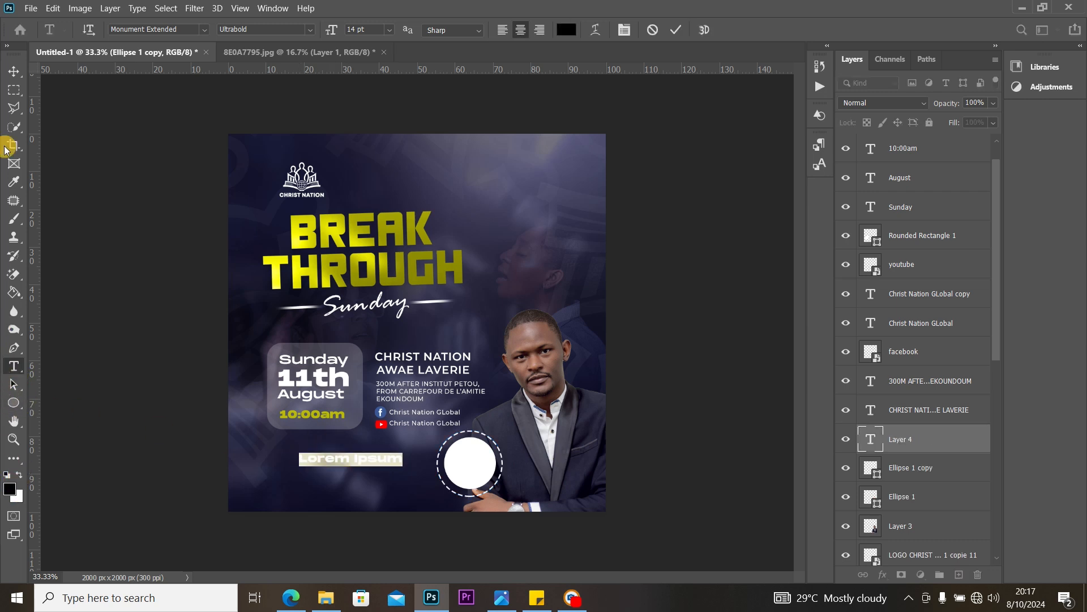
click(205, 30)
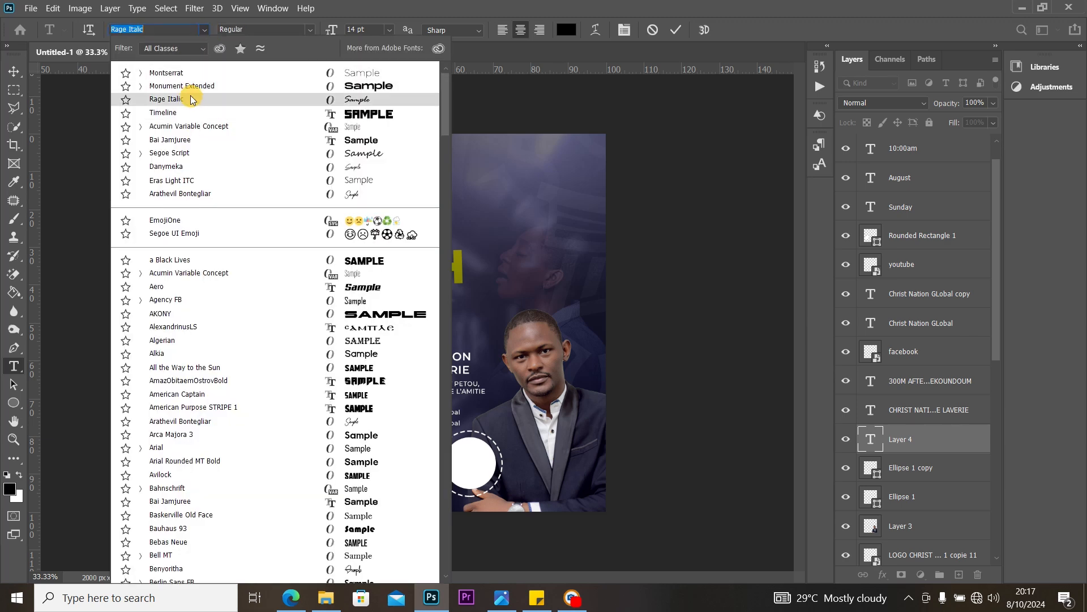
click(180, 73)
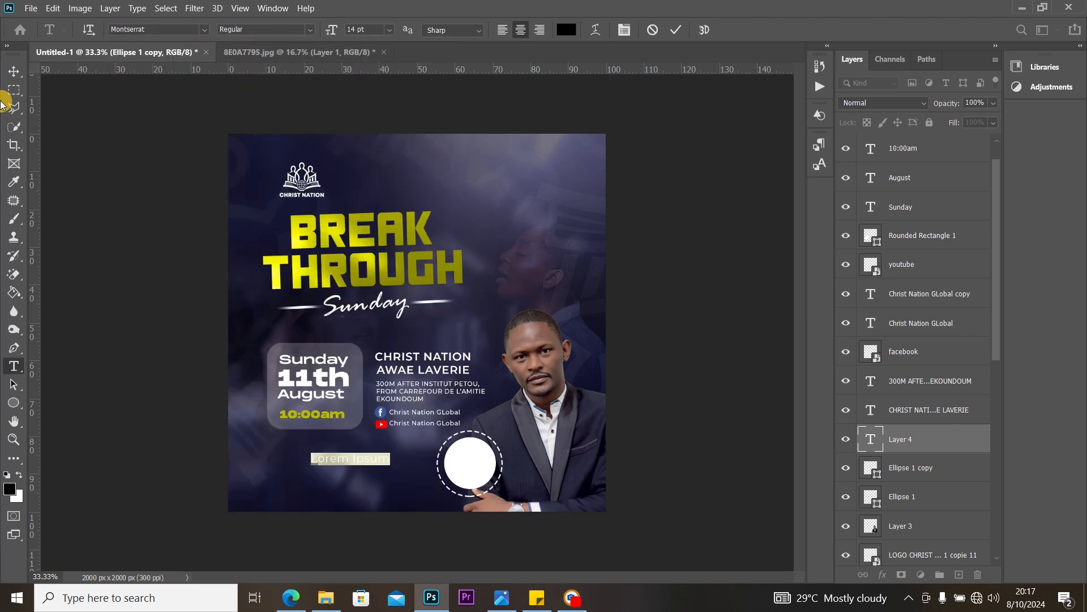
key(BackSpace)
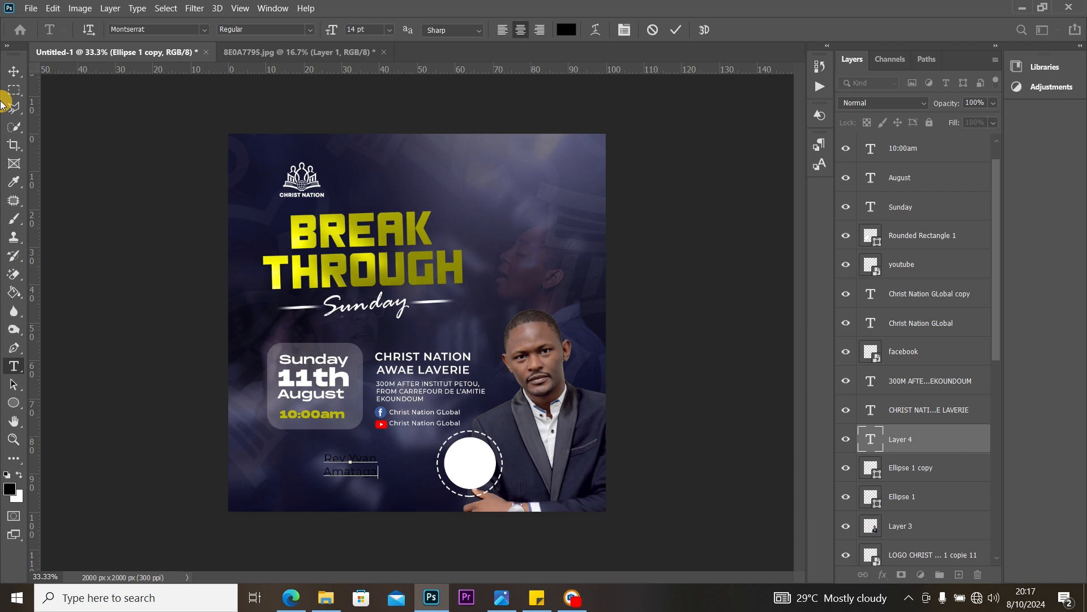
click(13, 90)
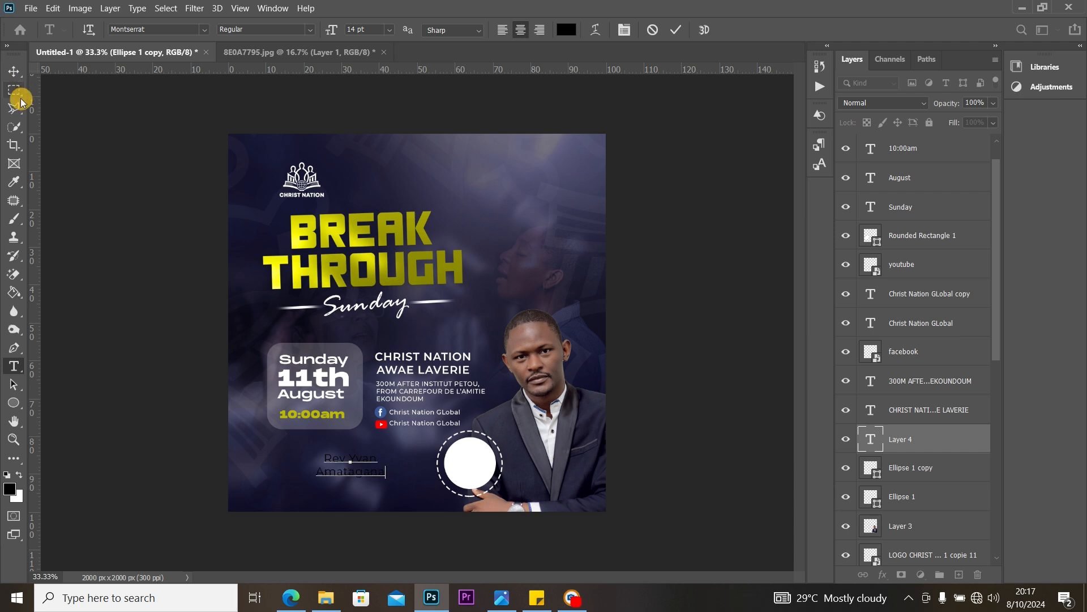
Step: Set the speaker's name text to 11 pt and move it into the white circle
click(466, 185)
click(390, 29)
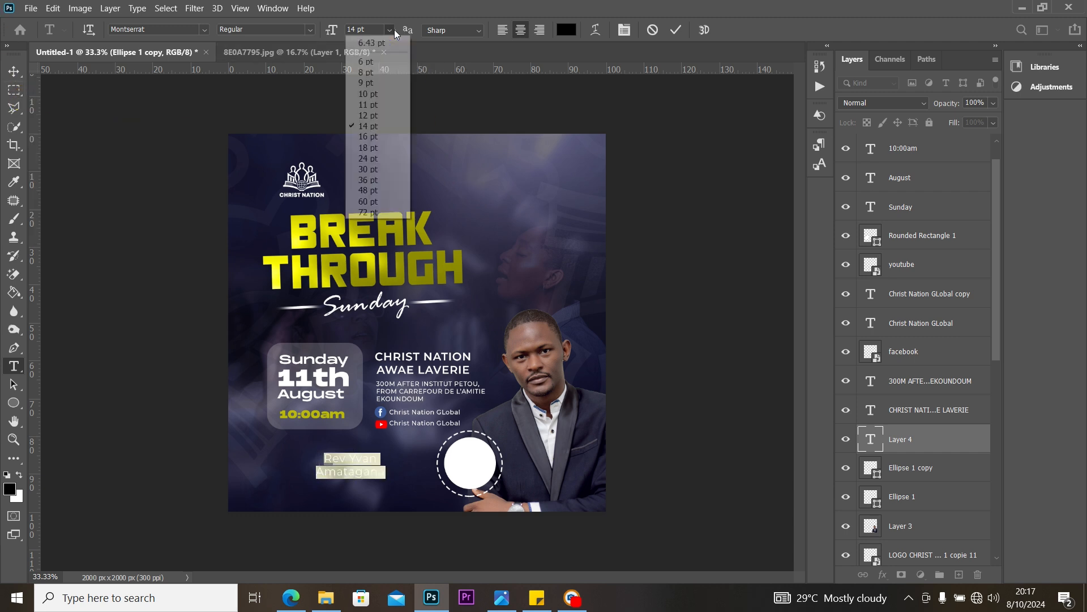
click(380, 105)
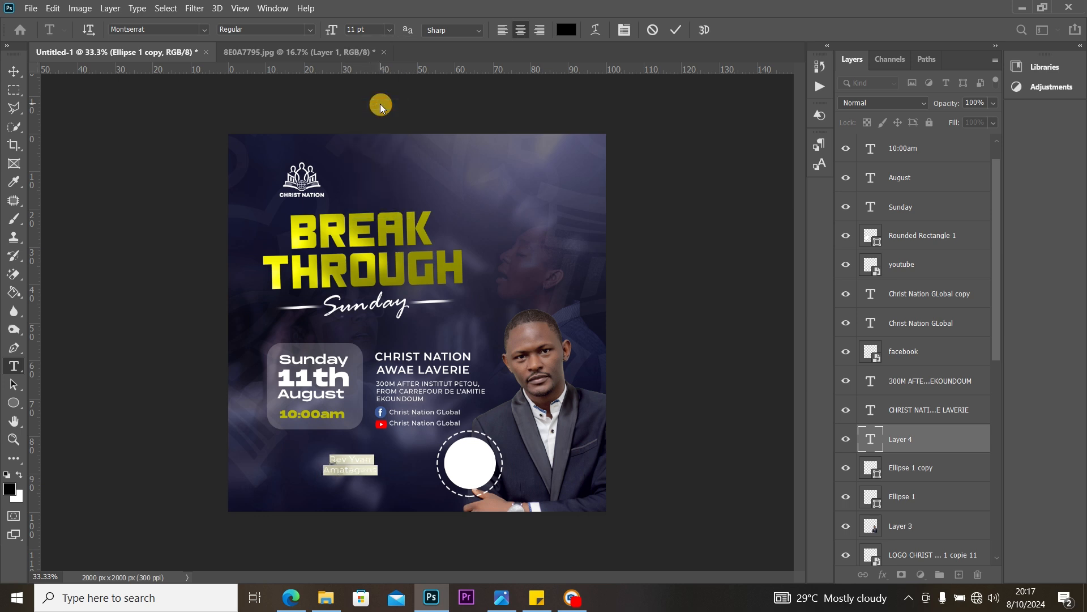
click(29, 70)
drag(346, 480, 477, 468)
Step: Set the speaker's name to Bold at 8 pt and shift it slightly lower inside the white circle
double_click(477, 468)
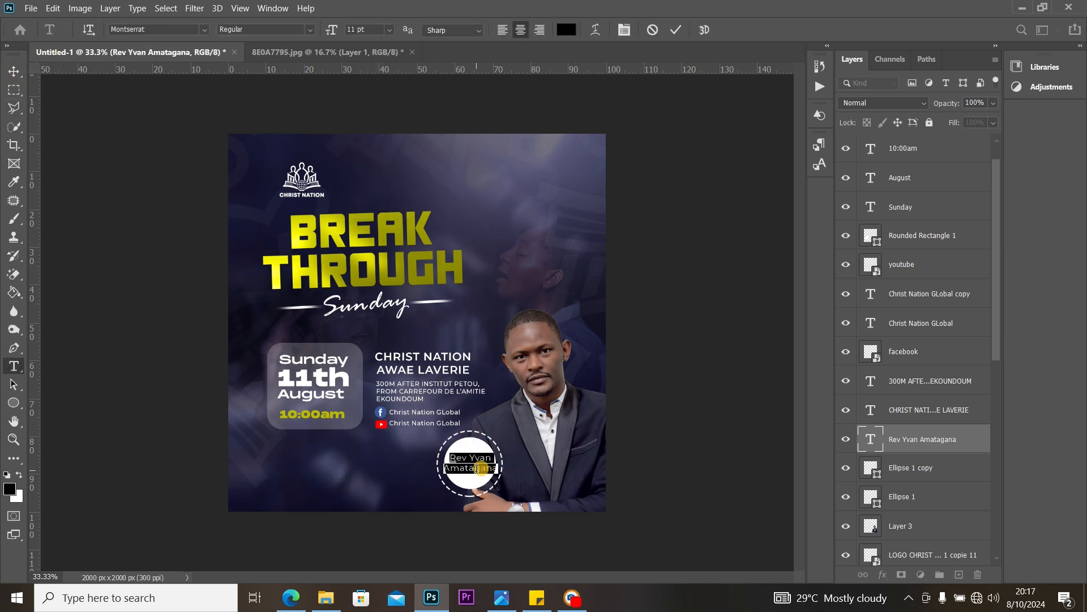
click(311, 29)
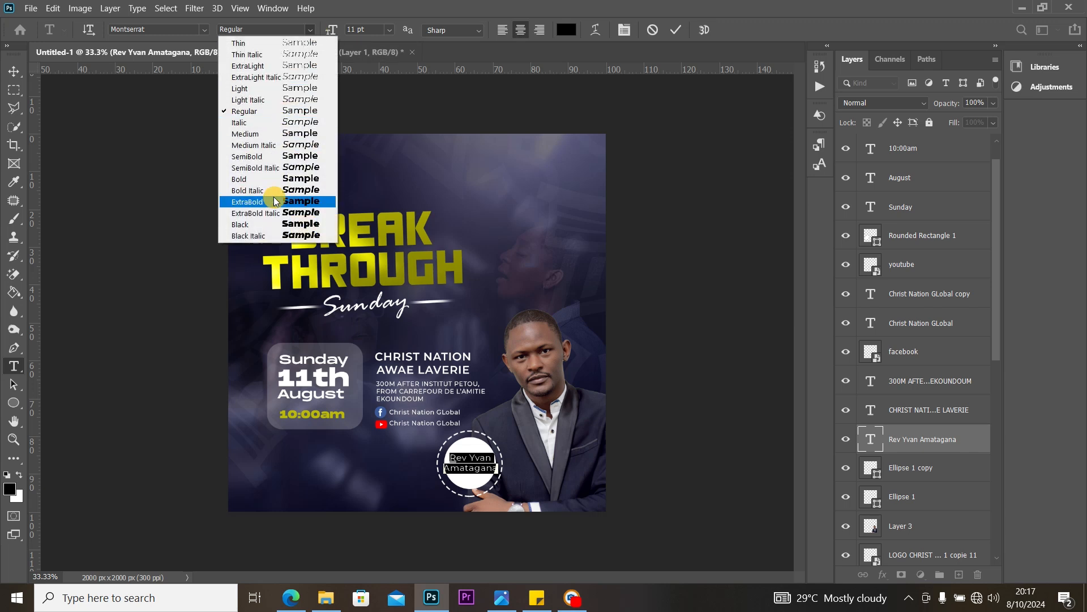
click(274, 177)
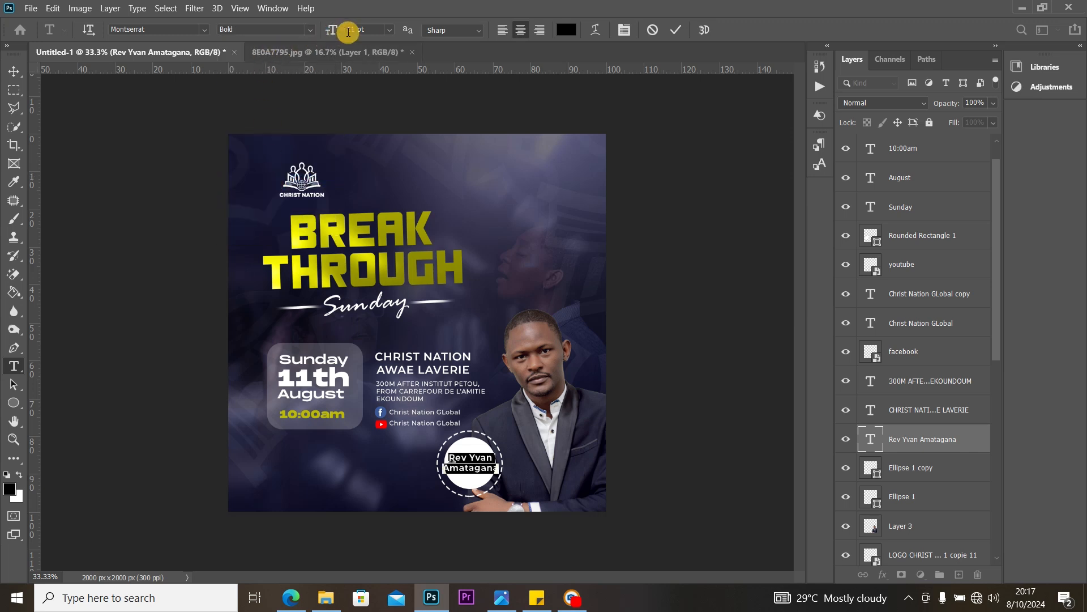
click(389, 35)
click(376, 72)
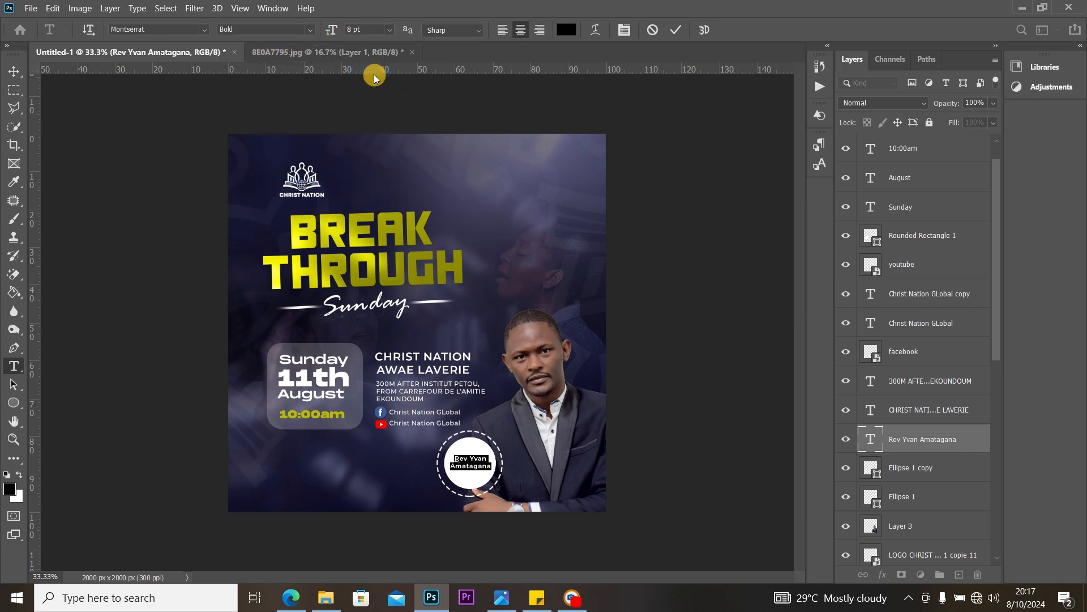
click(13, 70)
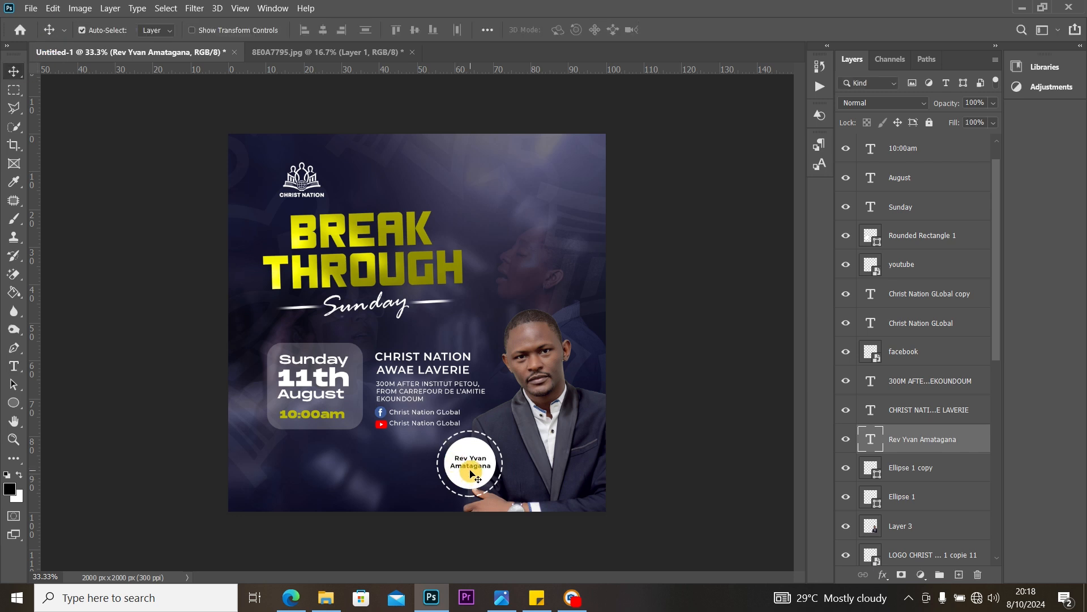
drag(471, 472, 471, 476)
Step: Add the text "WIth" below the date box in the Danymeka font at 8 pt
click(14, 367)
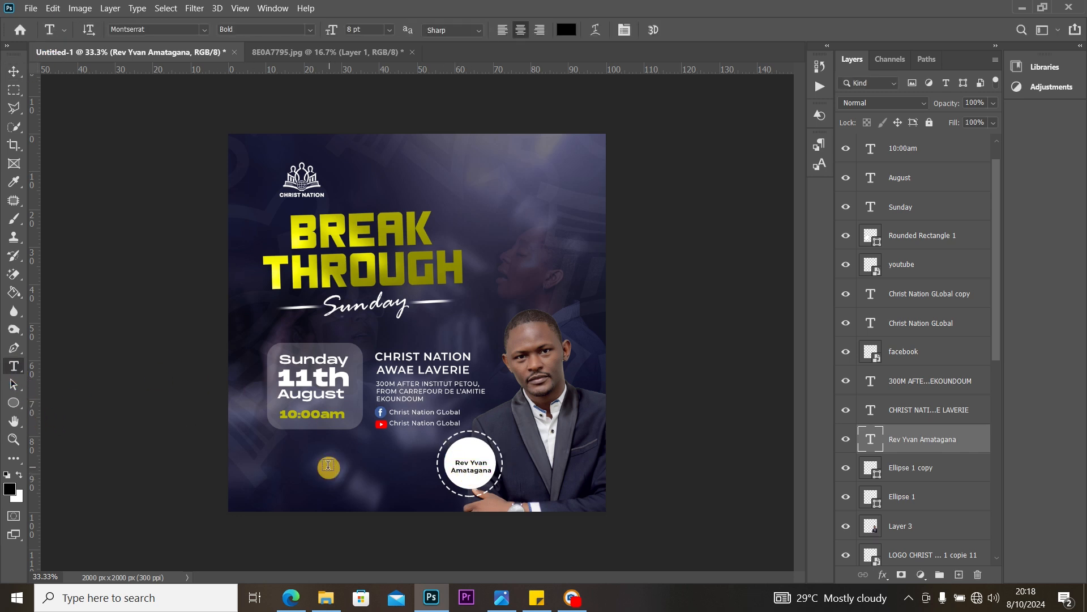
click(327, 467)
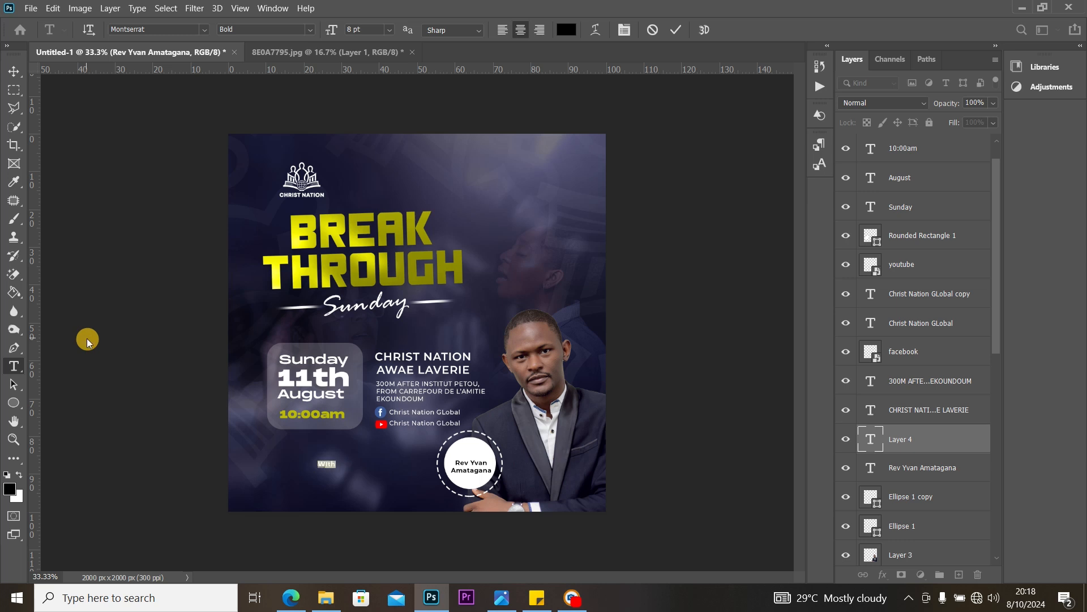
click(203, 29)
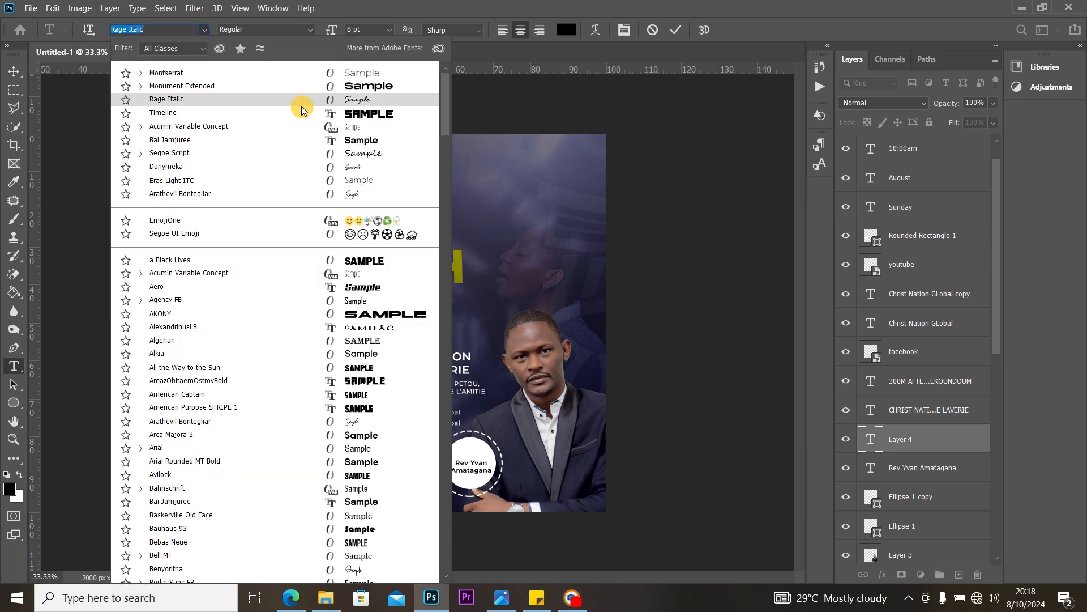
click(292, 166)
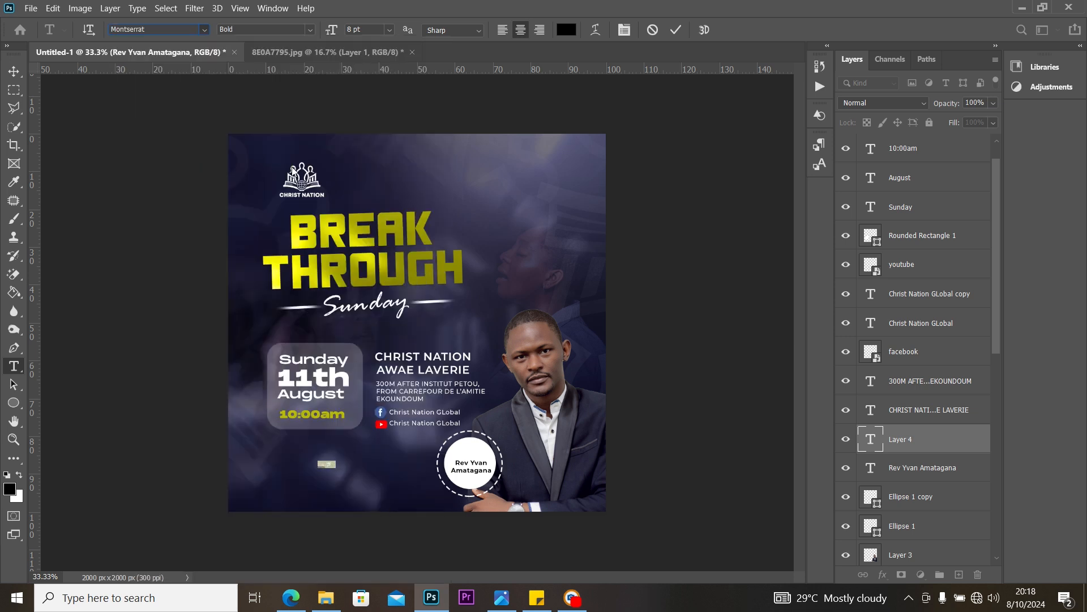
click(14, 71)
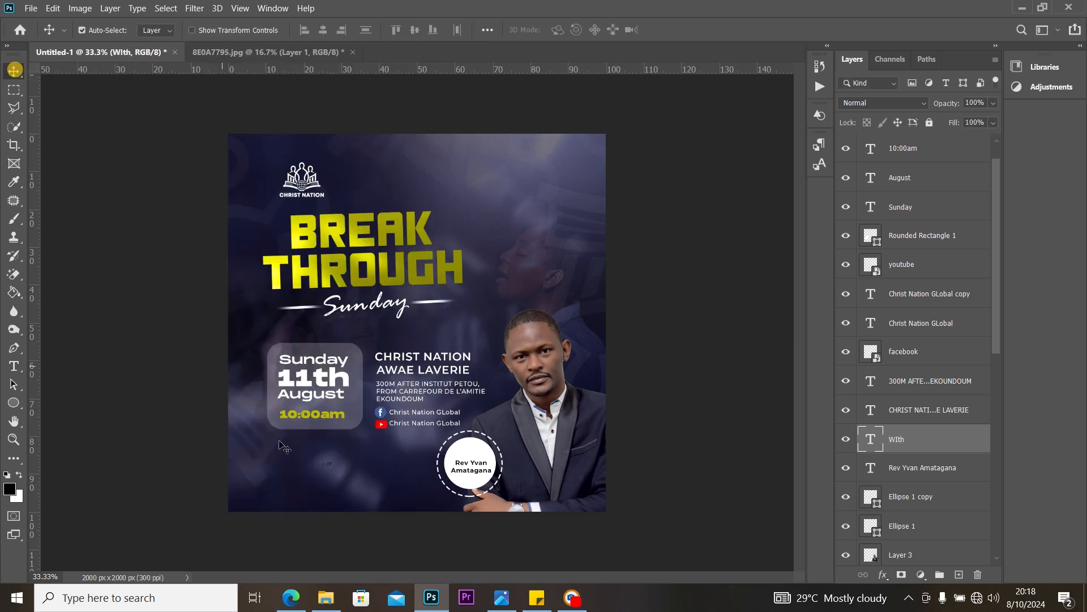
Step: Move "WIth" into the white circle above the speaker's name and scale it to about 250%
drag(330, 469, 475, 453)
key(ctrl+t)
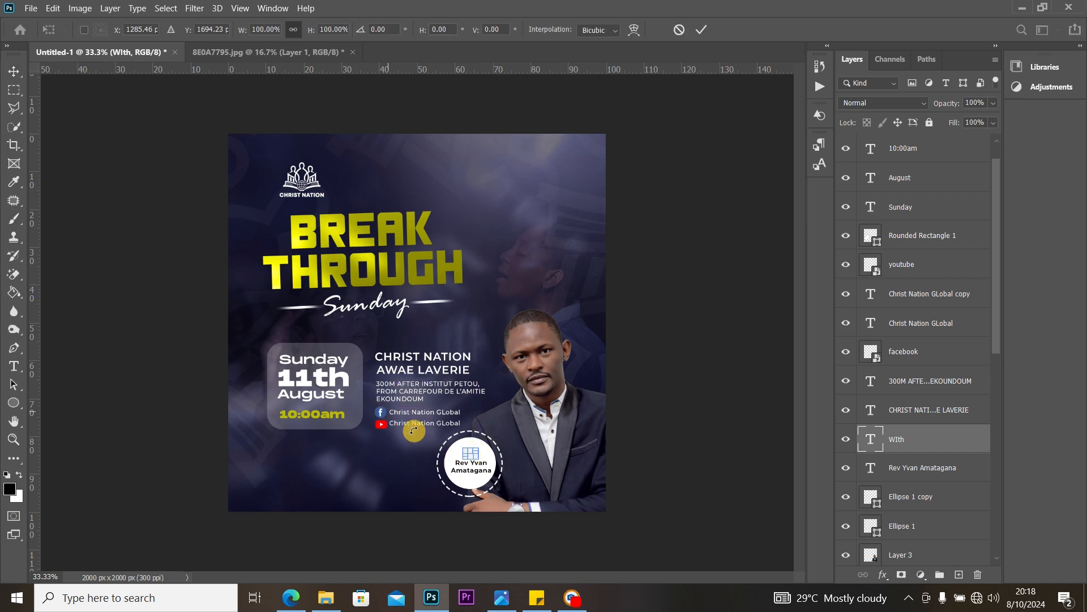
mouse_move(465, 450)
mouse_down()
mouse_move(435, 437)
mouse_move(472, 454)
mouse_up()
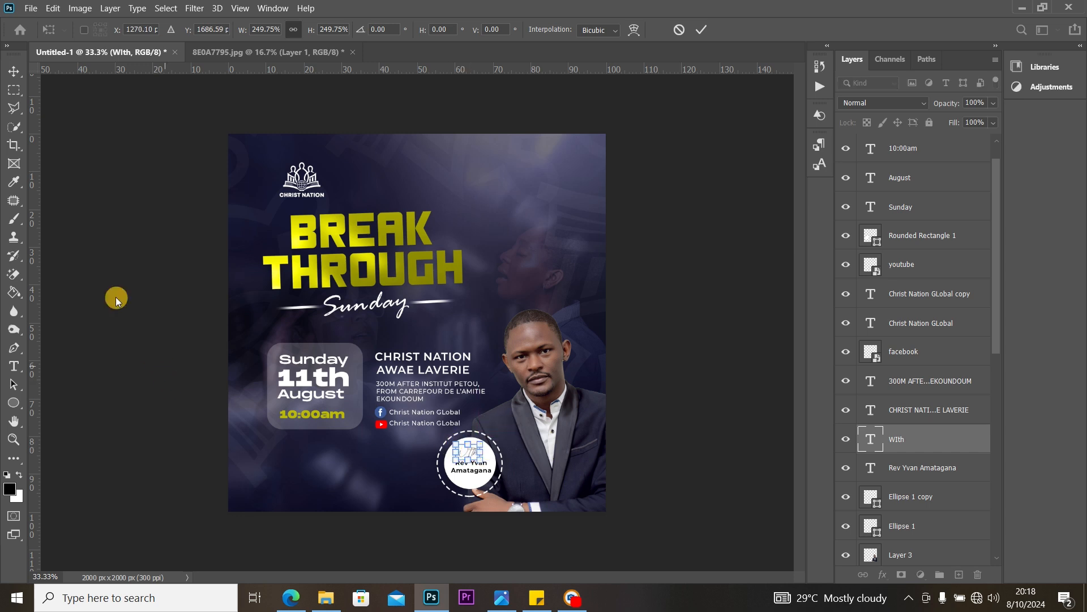
click(8, 75)
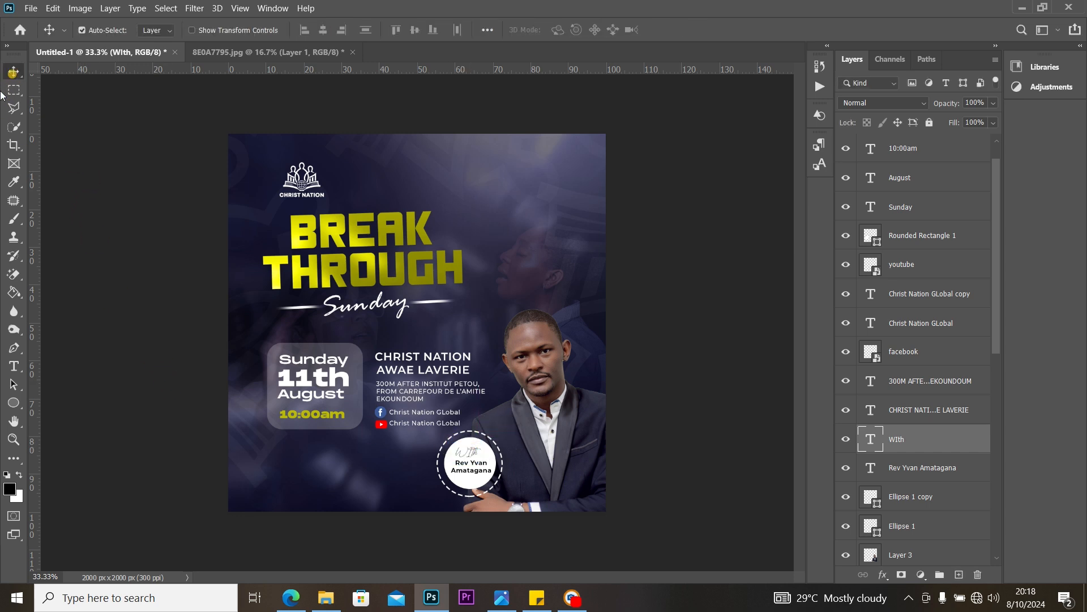
Step: Set "WIth" to Segoe Script at 11 pt and nudge it up for clearance above the speaker's name
double_click(874, 440)
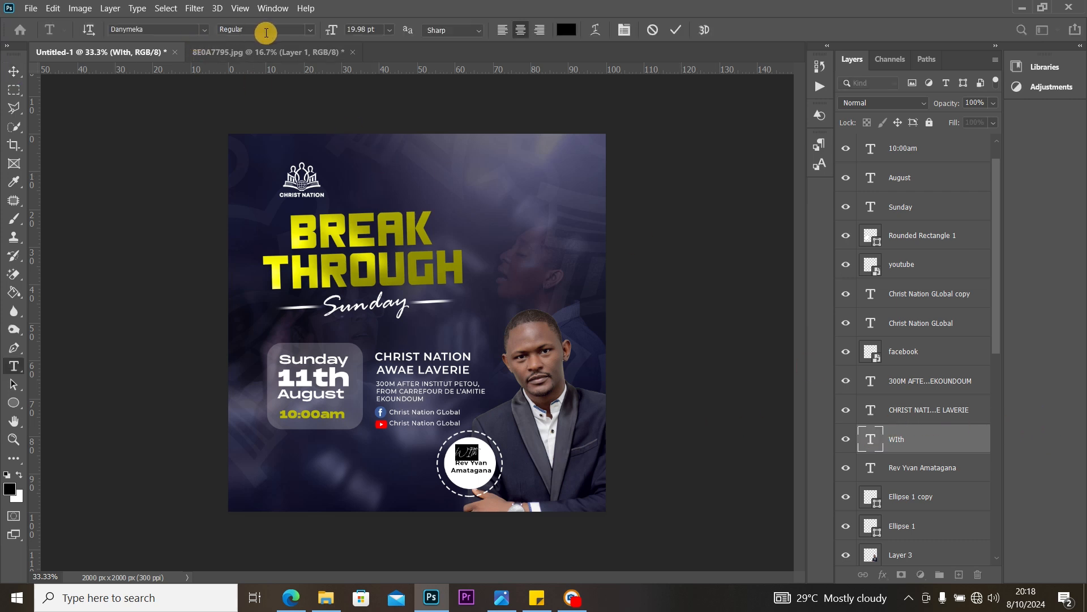
click(204, 30)
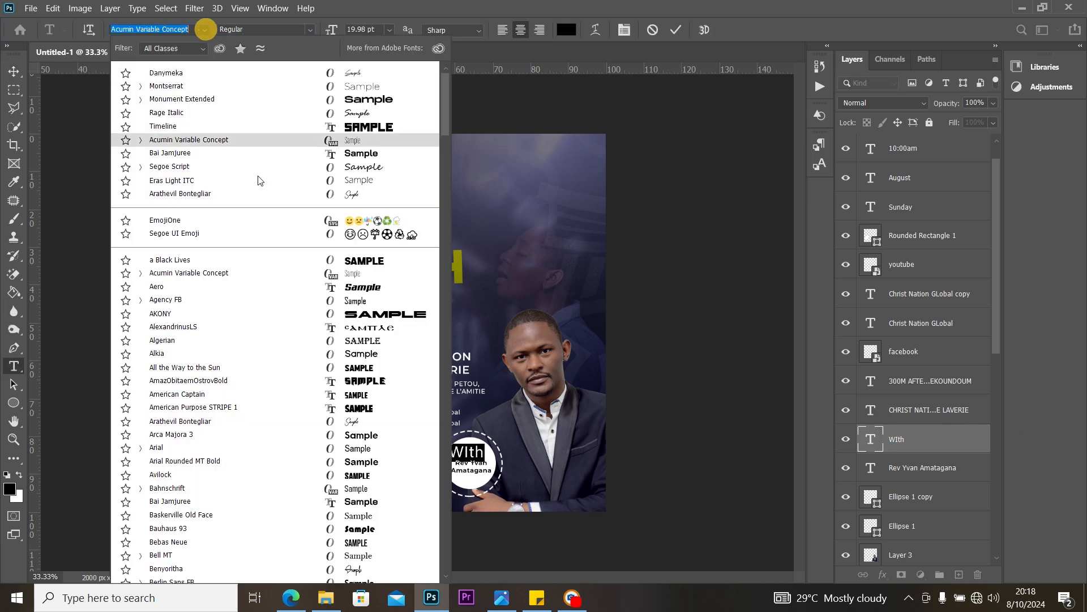
click(310, 170)
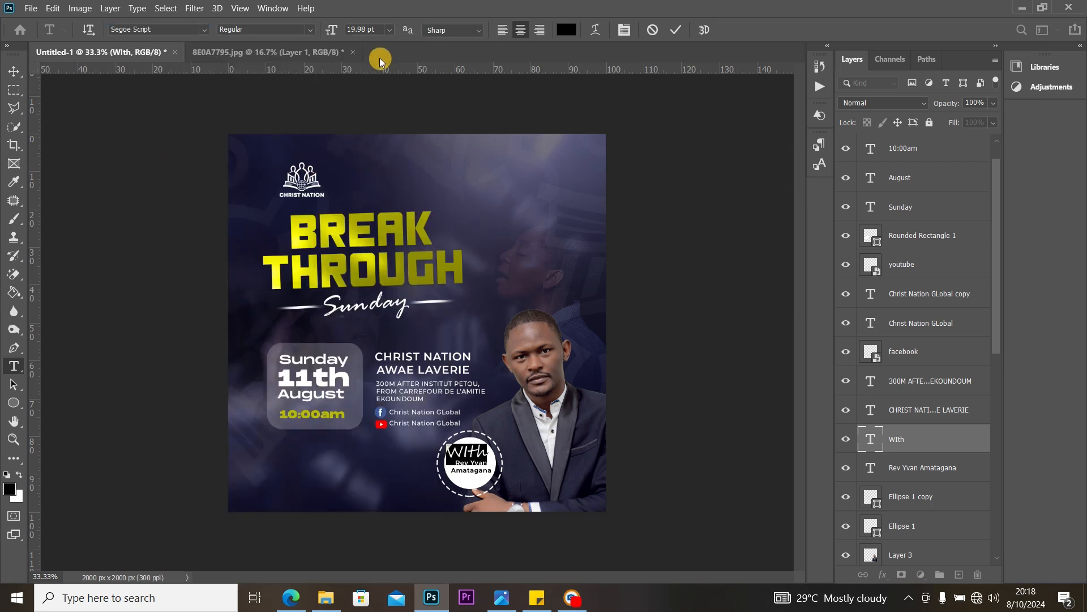
click(388, 30)
click(371, 104)
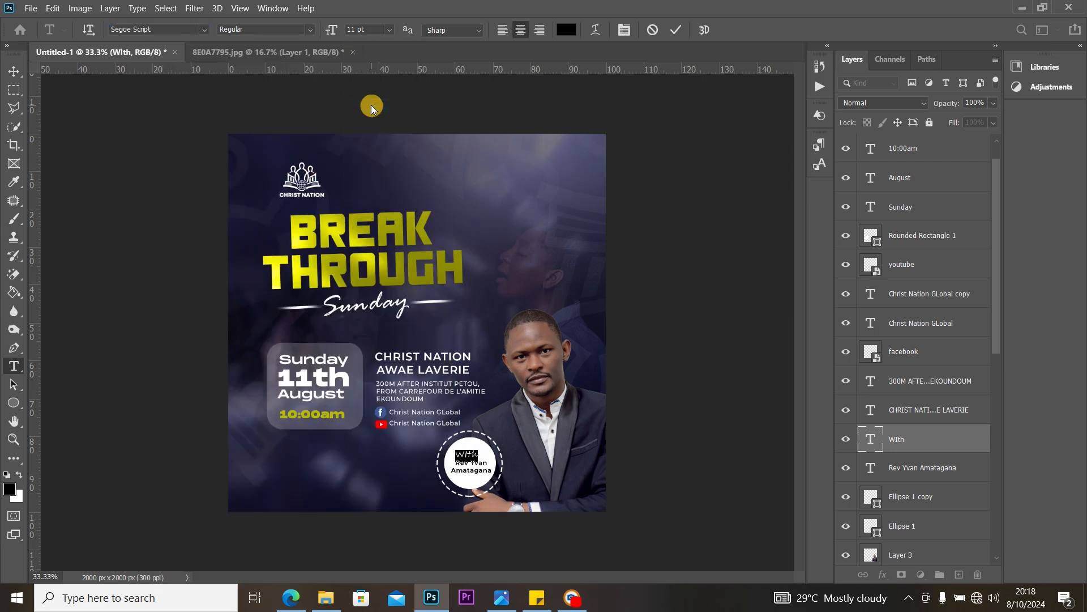
click(14, 71)
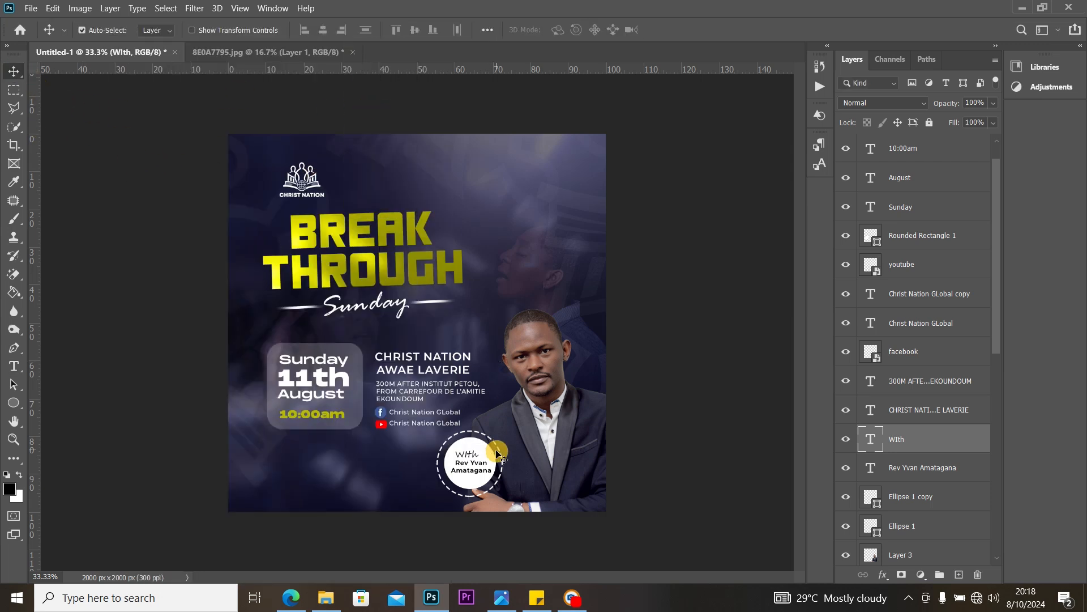
click(474, 457)
drag(475, 458, 477, 454)
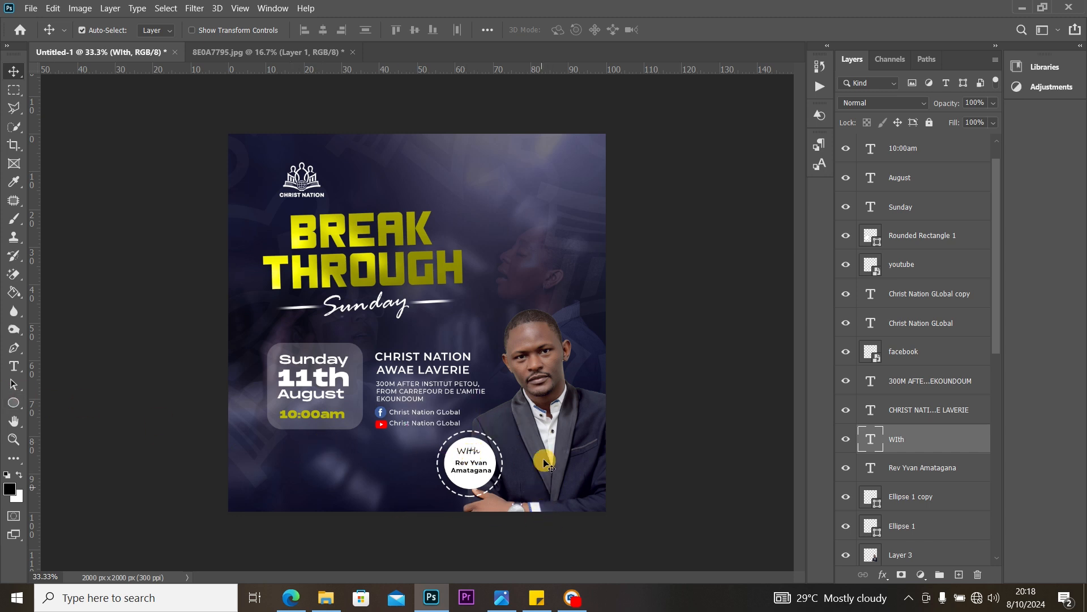
Step: Shift the speaker's photo up and to the left behind the badge and scale it to about 96%
drag(558, 423, 541, 421)
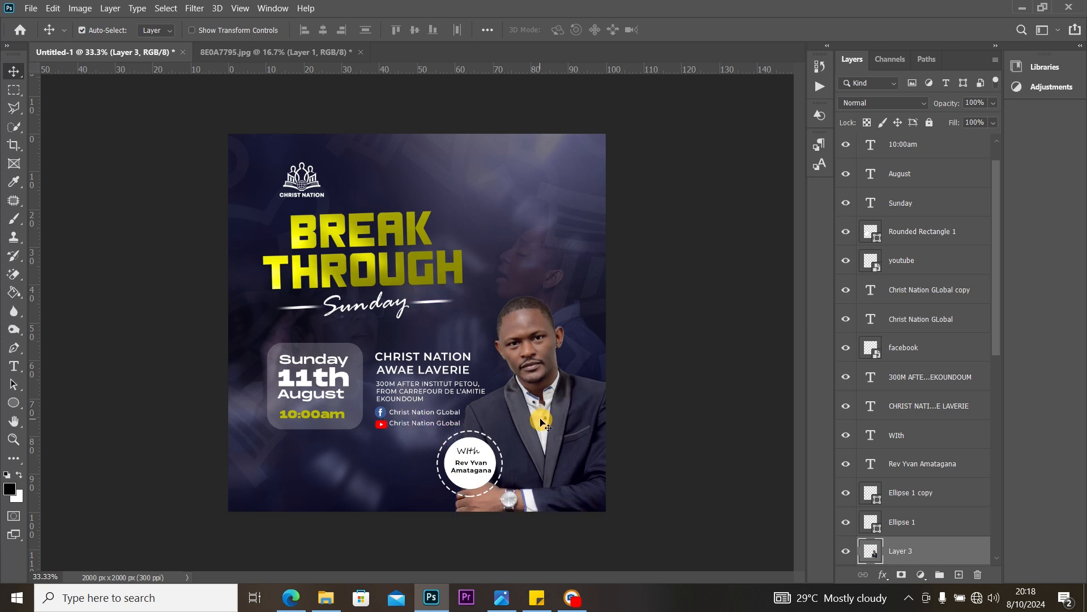
key(ctrl+t)
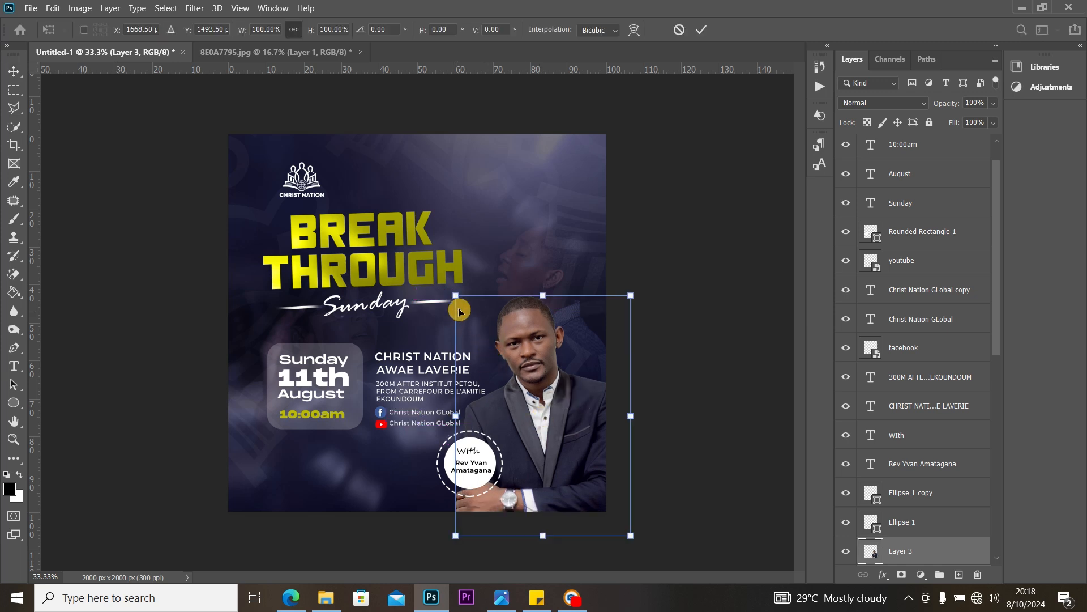
drag(456, 297, 460, 299)
drag(530, 422, 526, 419)
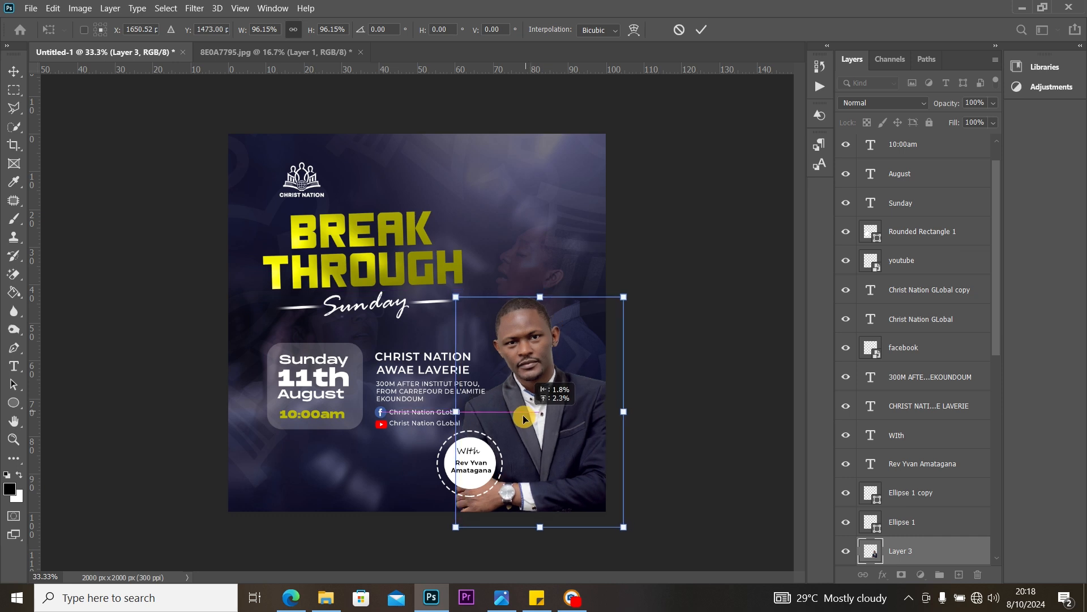
click(18, 71)
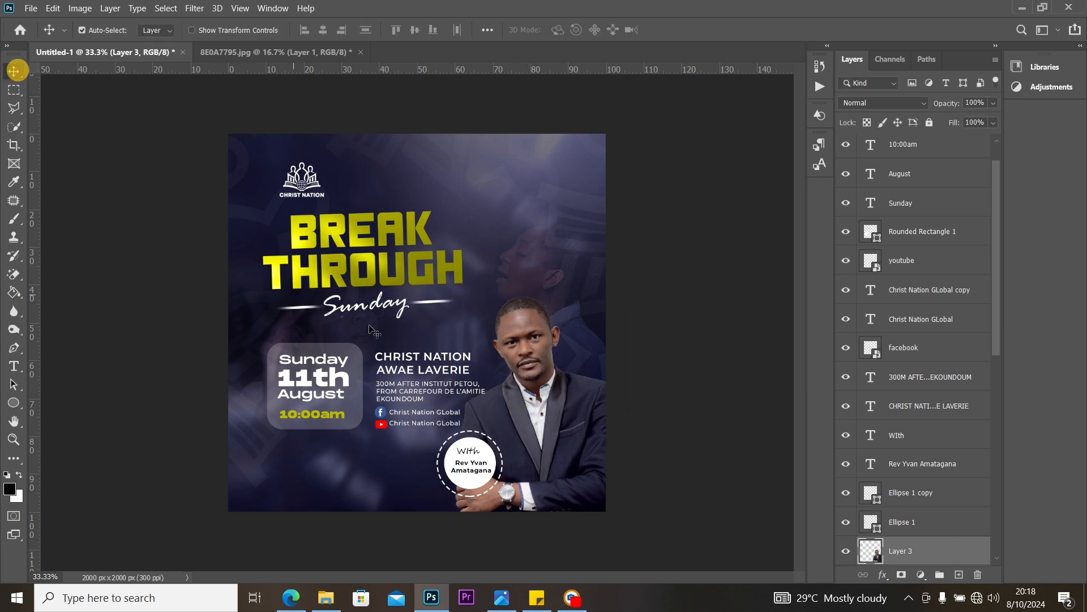
Step: Move the venue, address and social media lines up with even spacing, and nudge the speaker's photo slightly down
drag(397, 359, 395, 351)
mouse_move(402, 397)
mouse_down()
mouse_move(383, 410)
mouse_move(409, 410)
mouse_up()
click(383, 416)
drag(379, 426, 407, 422)
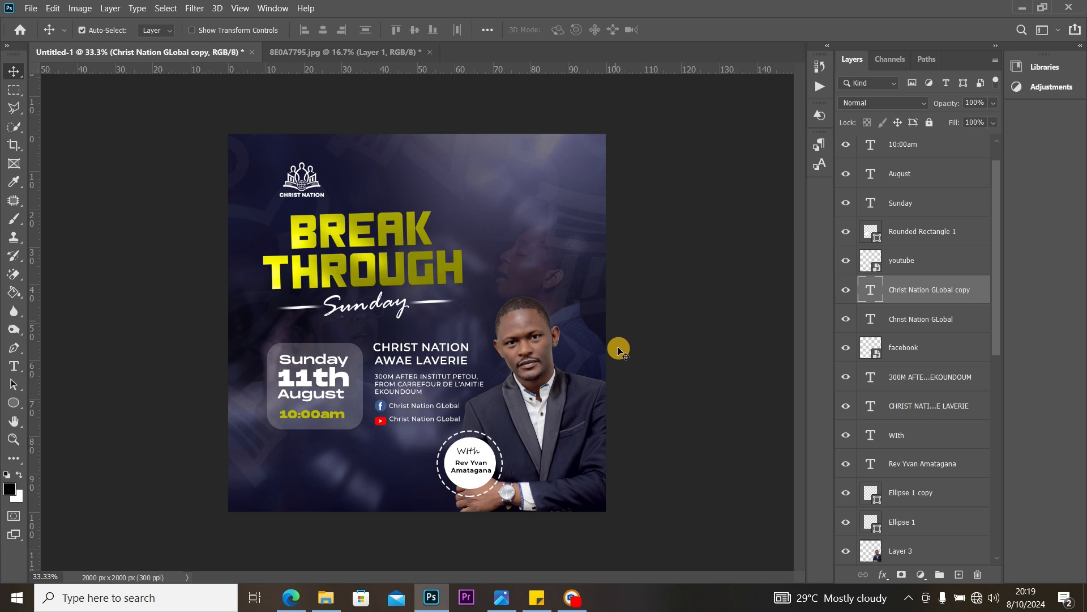
drag(562, 413, 563, 417)
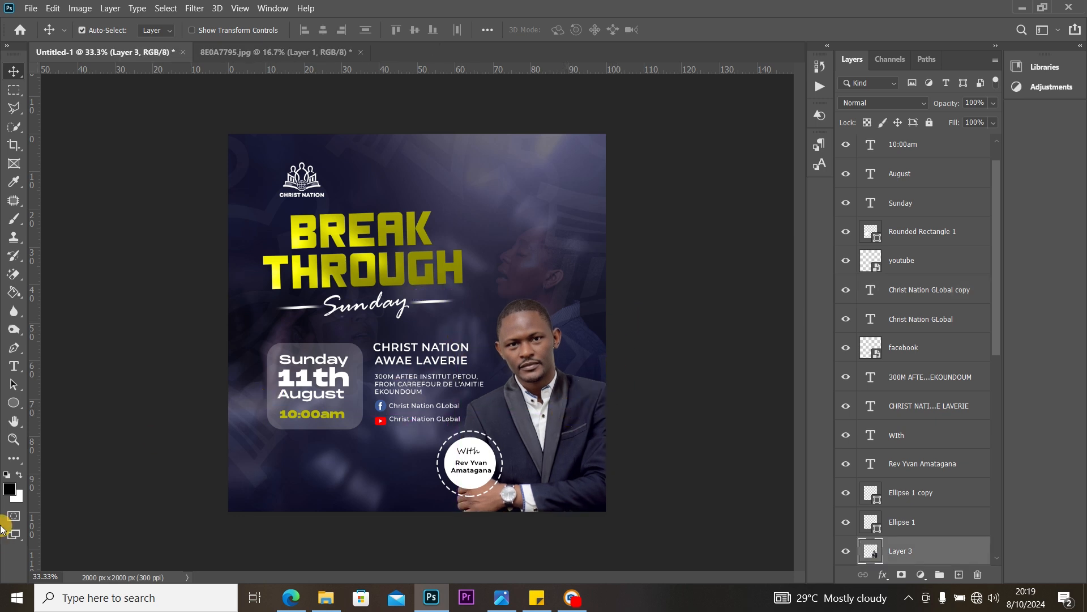
Step: Set the foreground color to yellow f6f302, sampled from the "BREAK THROUGH" title
click(11, 487)
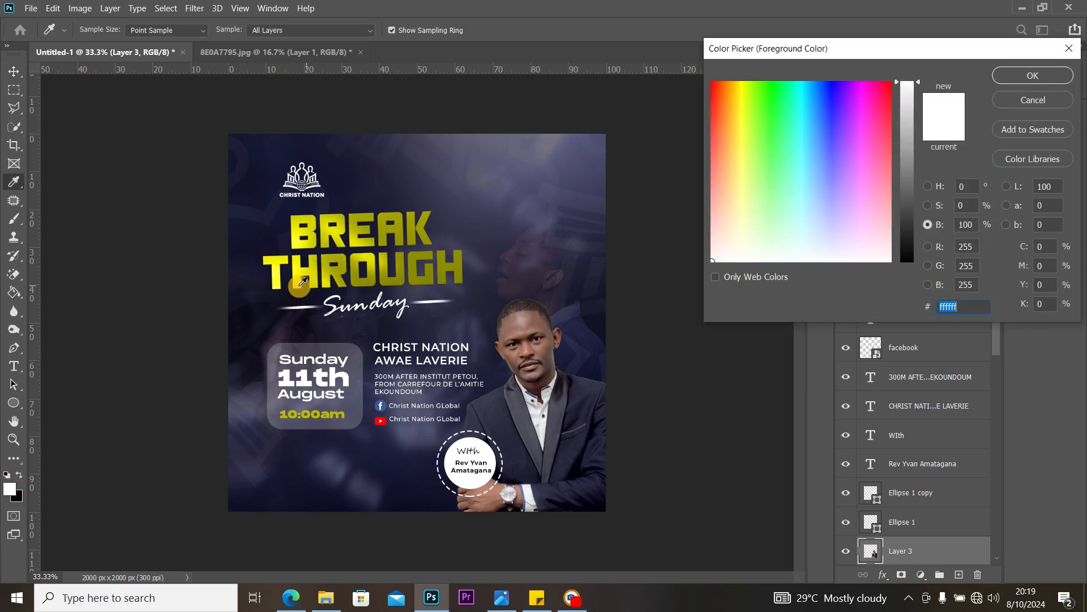
click(279, 261)
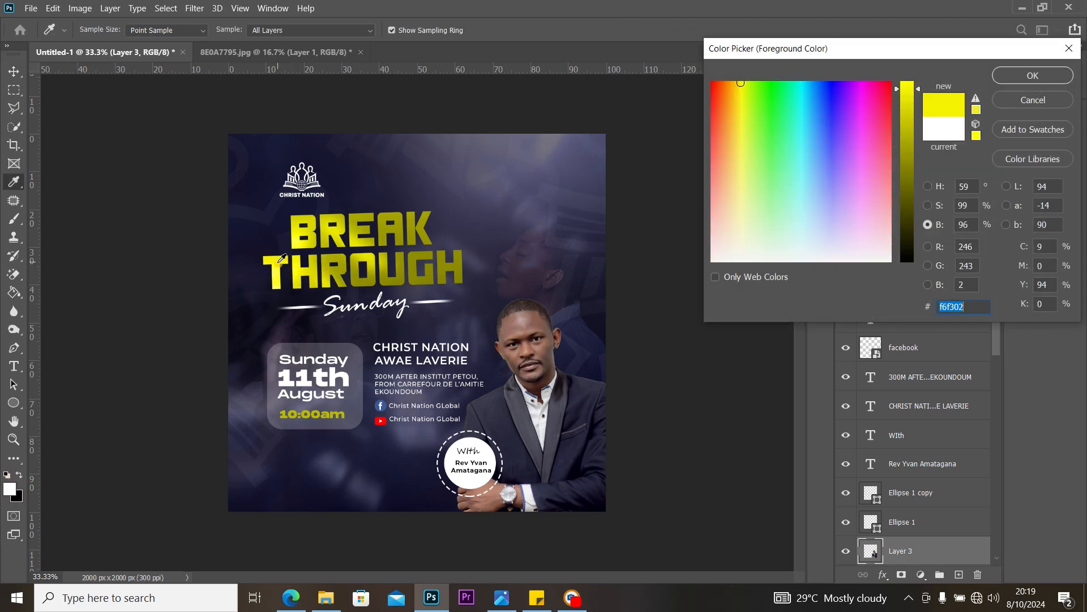
click(1045, 75)
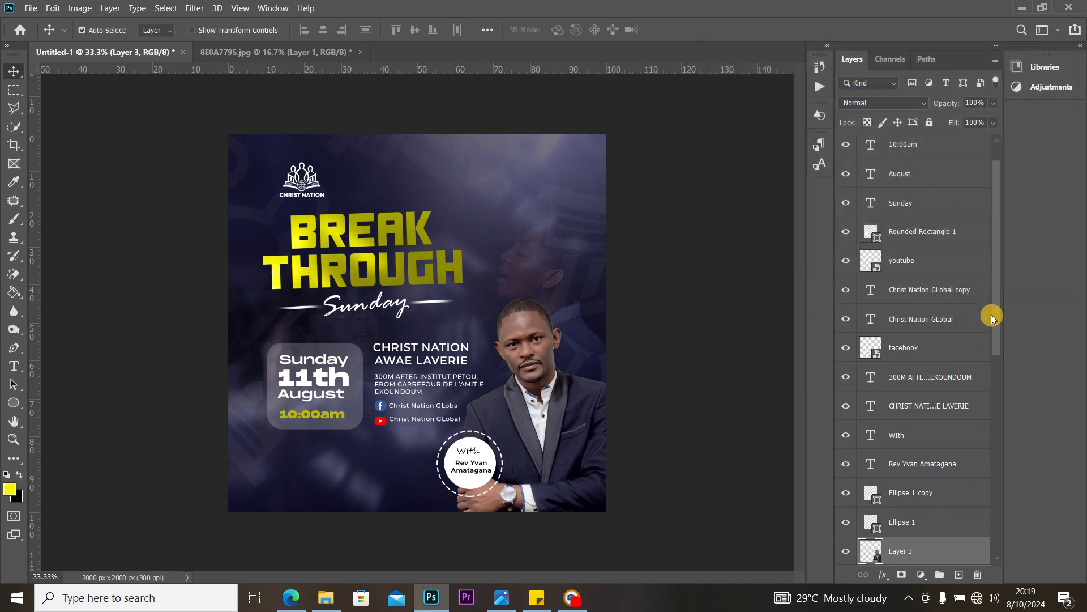
Step: Add an empty layer above the image layer that sits directly over Color Fill 2
drag(992, 317, 1001, 512)
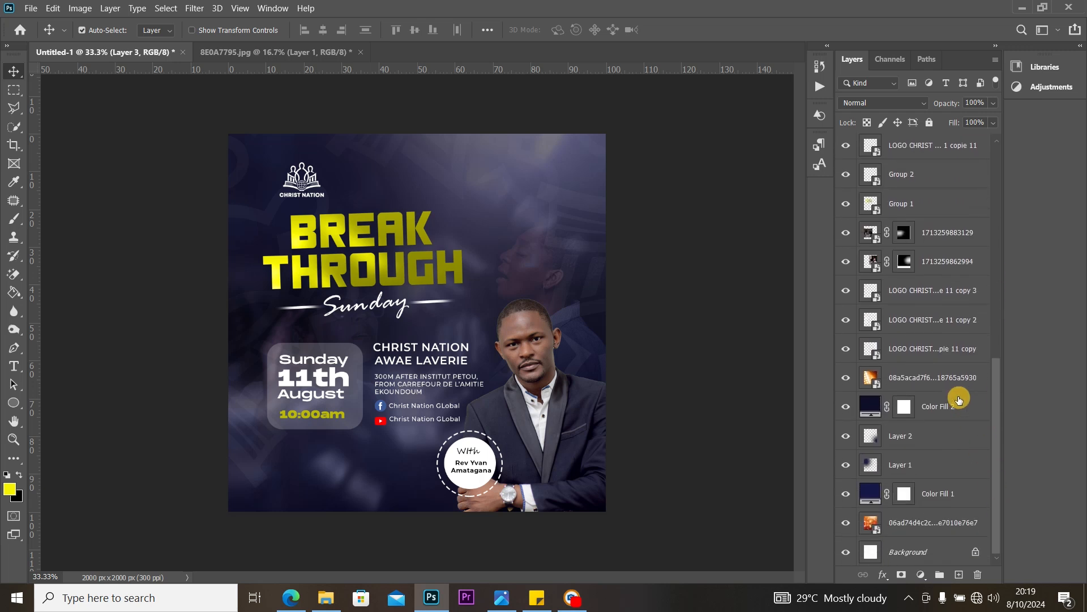
click(987, 401)
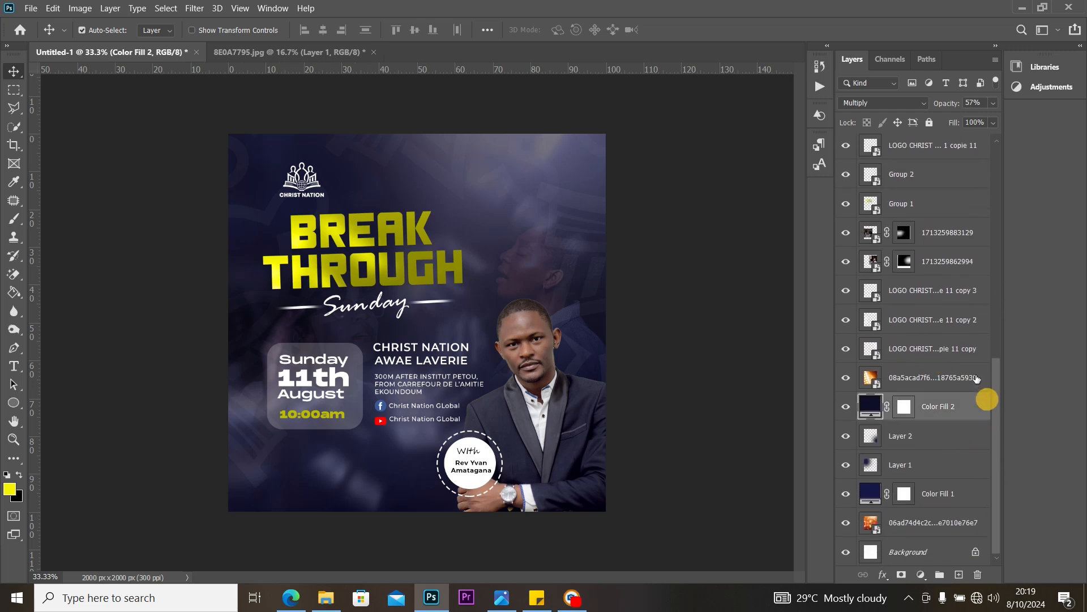
click(959, 574)
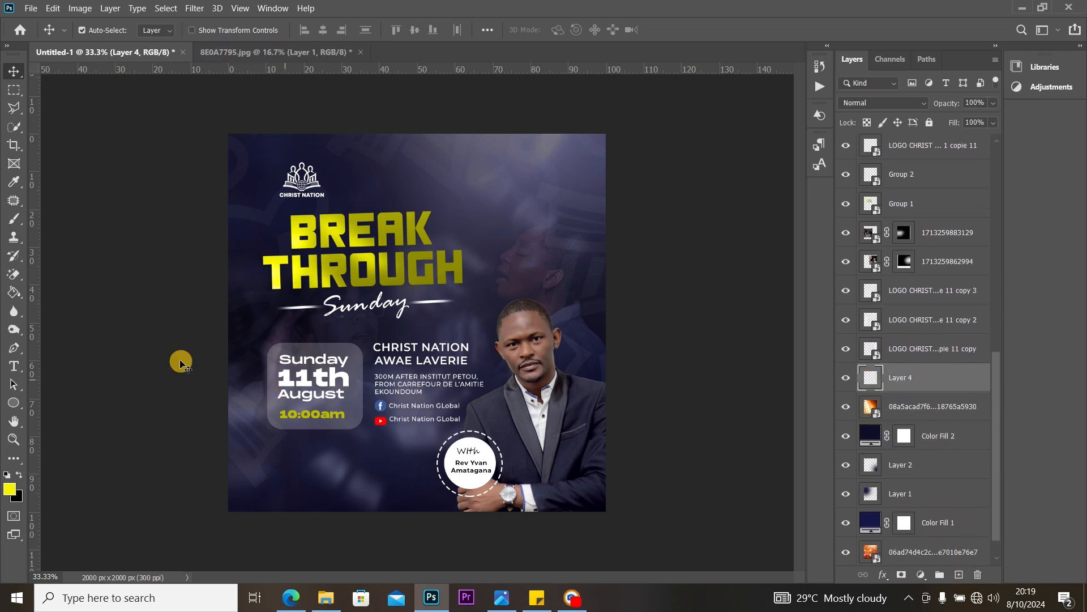
Step: Paint a yellow glow behind the speaker at the flyer's right edge with a 2100 px soft brush, and set the layer opacity to 58%
click(14, 218)
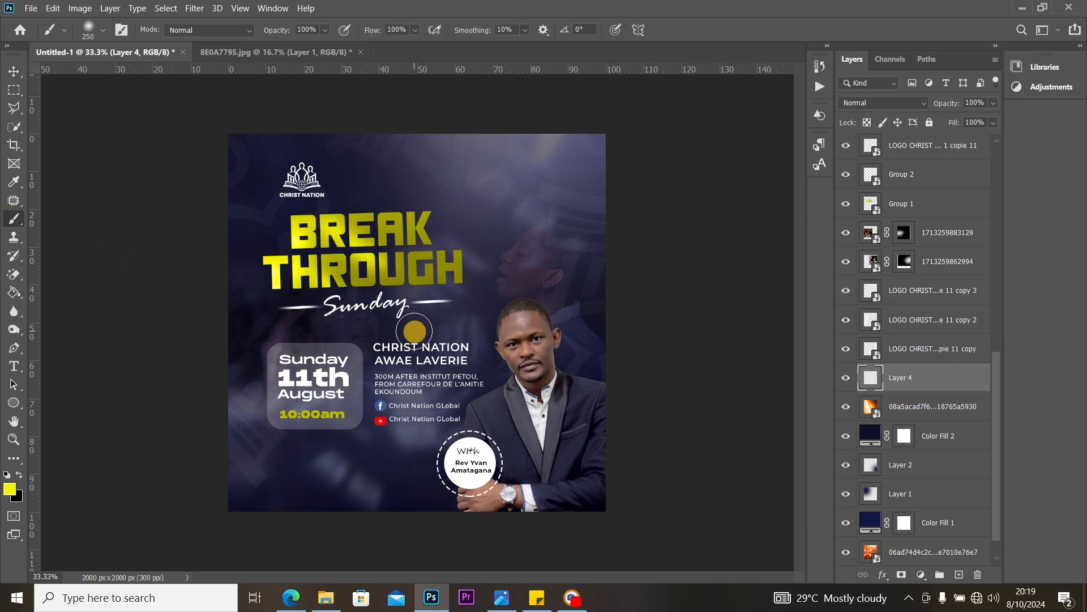
key(bracketright)
key(bracketright)
key(bracketright)
key(bracketright)
key(bracketright)
key(bracketright)
key(bracketright)
key(bracketright)
key(bracketright)
key(bracketright)
key(bracketright)
key(bracketright)
key(bracketright)
key(bracketright)
key(bracketright)
key(bracketright)
key(bracketright)
key(bracketright)
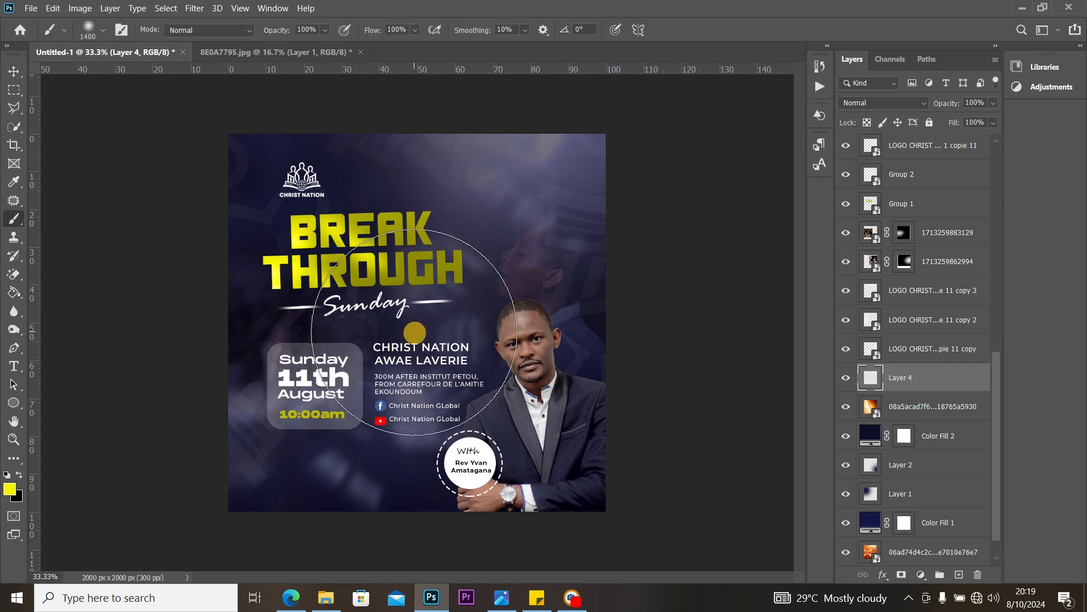
key(bracketright)
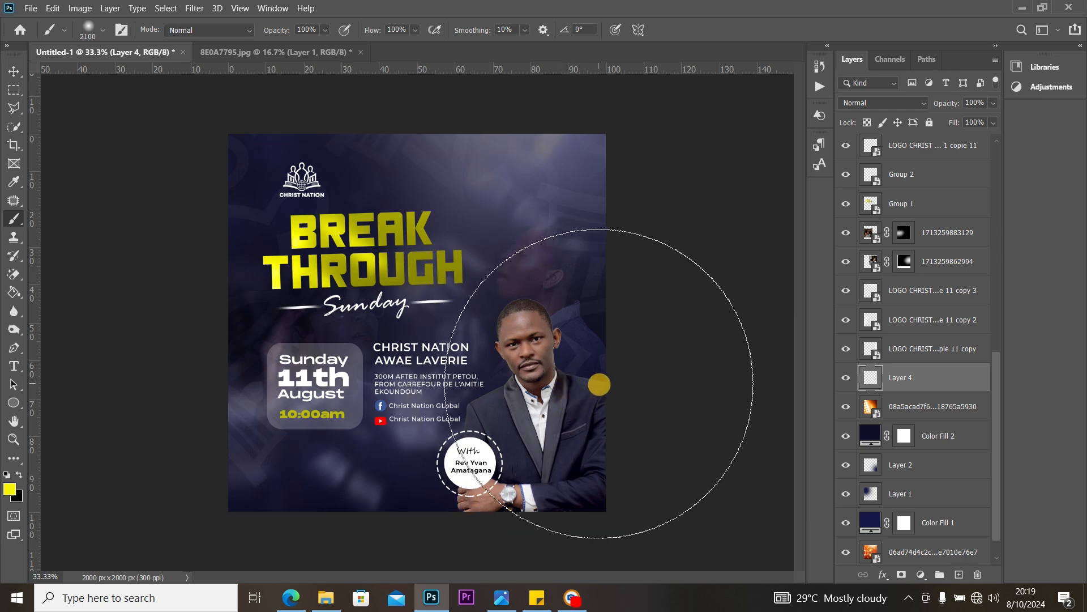
click(599, 383)
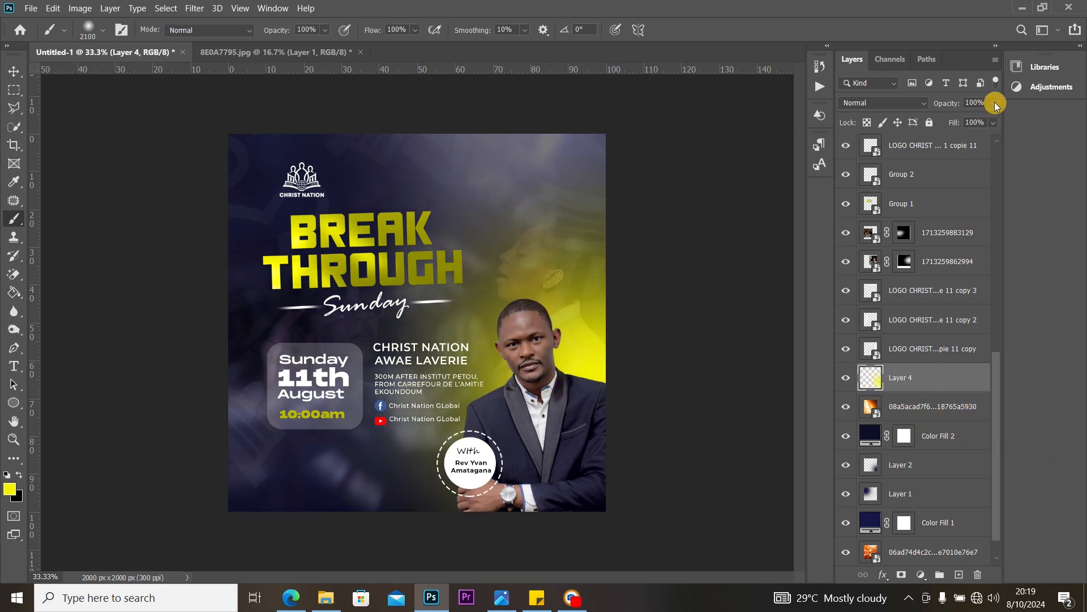
drag(974, 122, 965, 124)
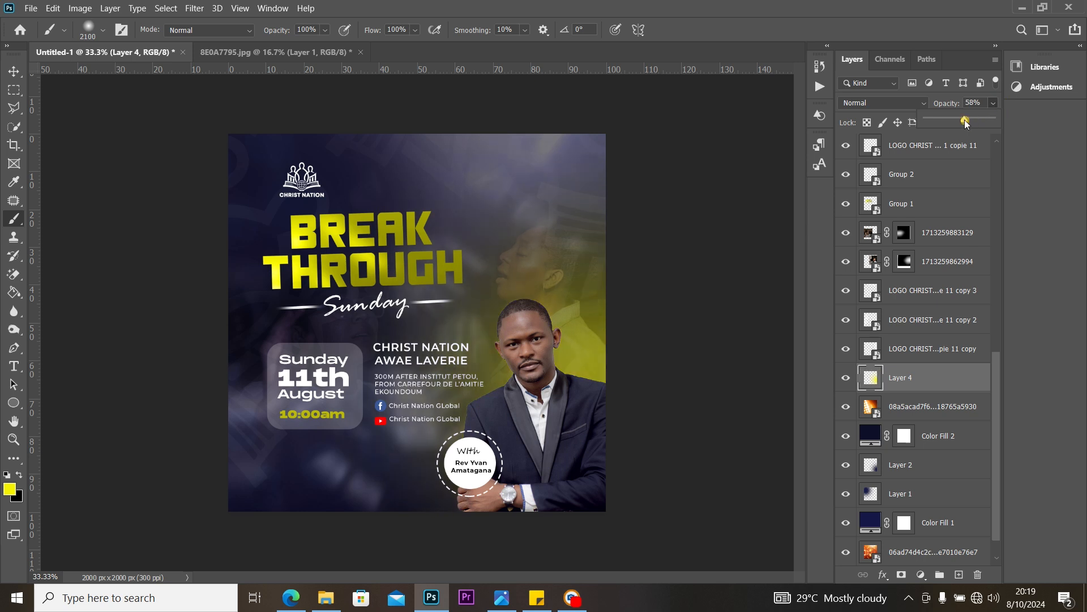
click(14, 69)
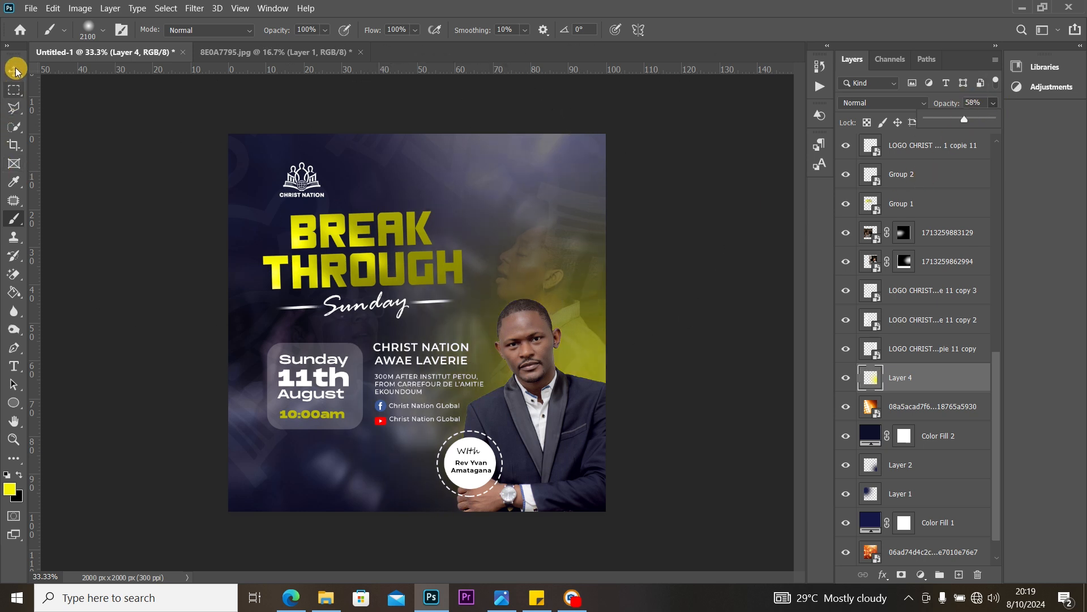
Step: Add a layer above the yellow glow and paint a white glow behind the speaker at the flyer's right edge with the 2100 px soft brush
click(957, 576)
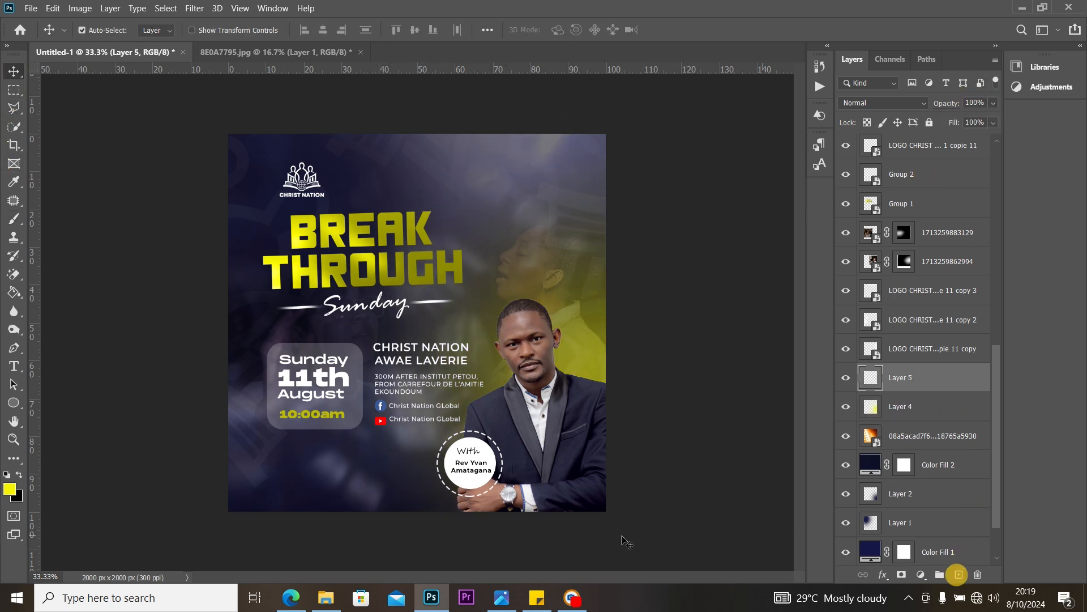
click(23, 475)
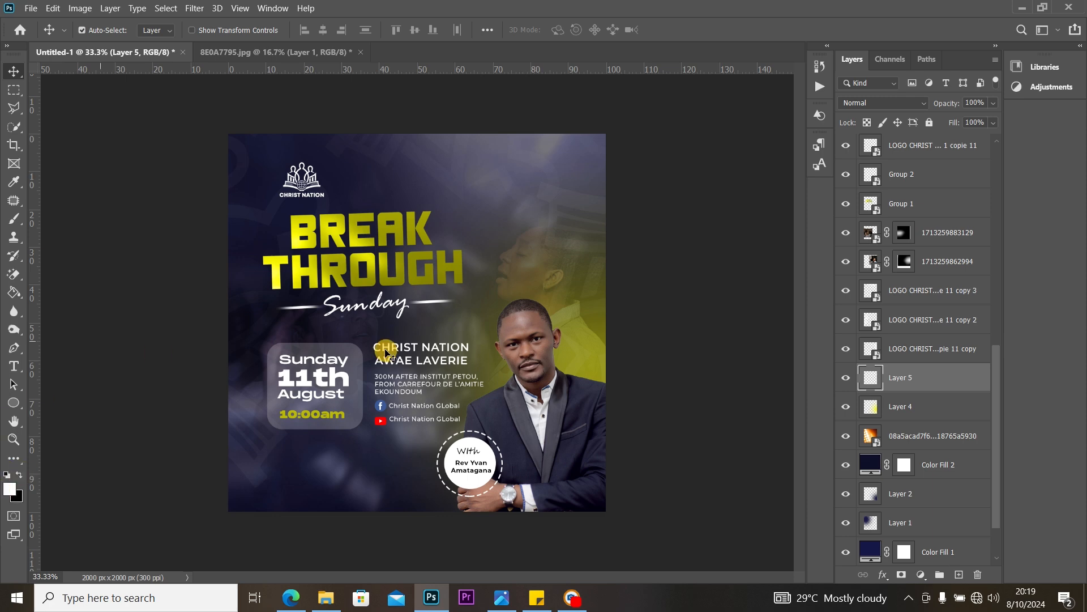
click(15, 218)
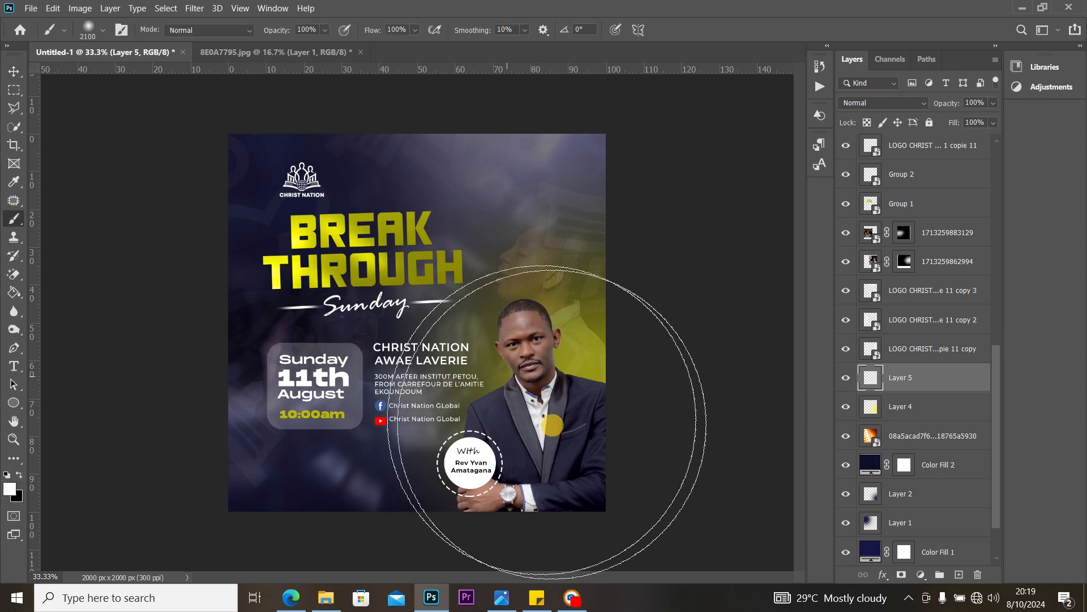
click(607, 413)
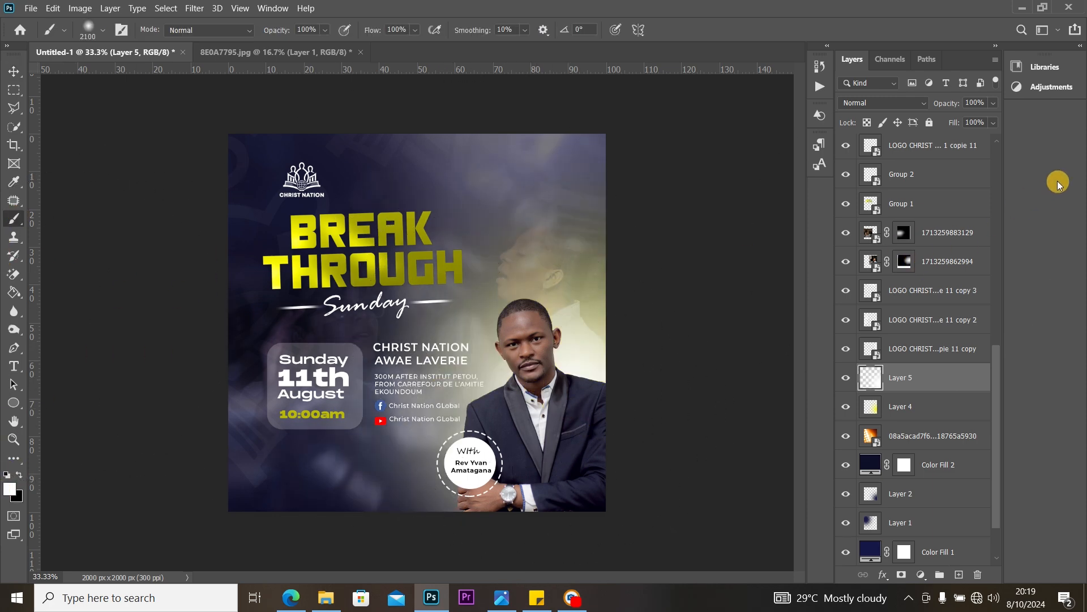
Step: Reduce the white glow layer's opacity to 29%
click(994, 103)
drag(969, 121, 952, 121)
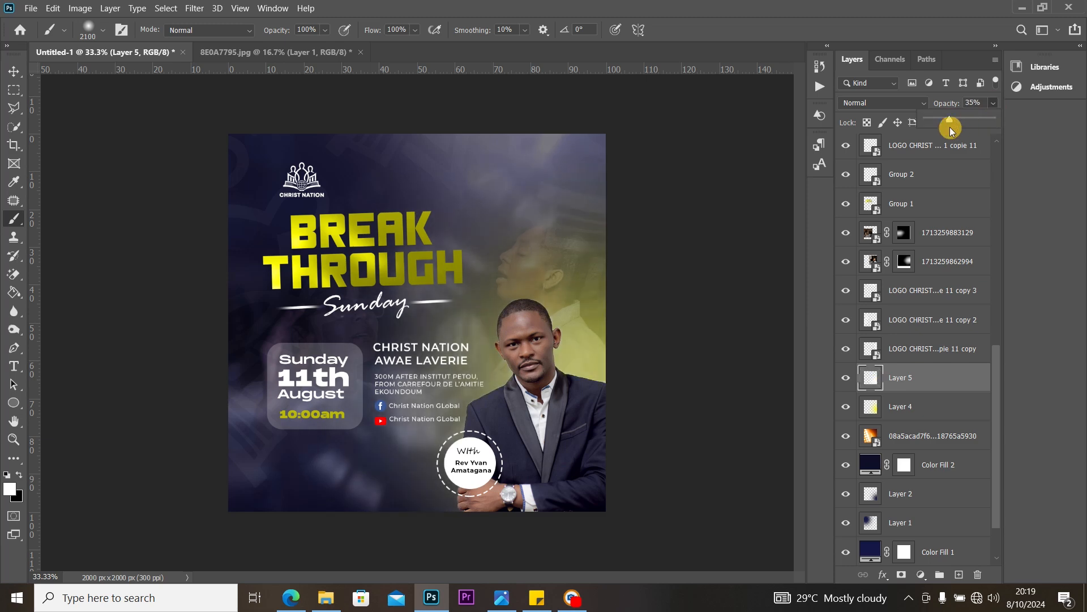
click(13, 71)
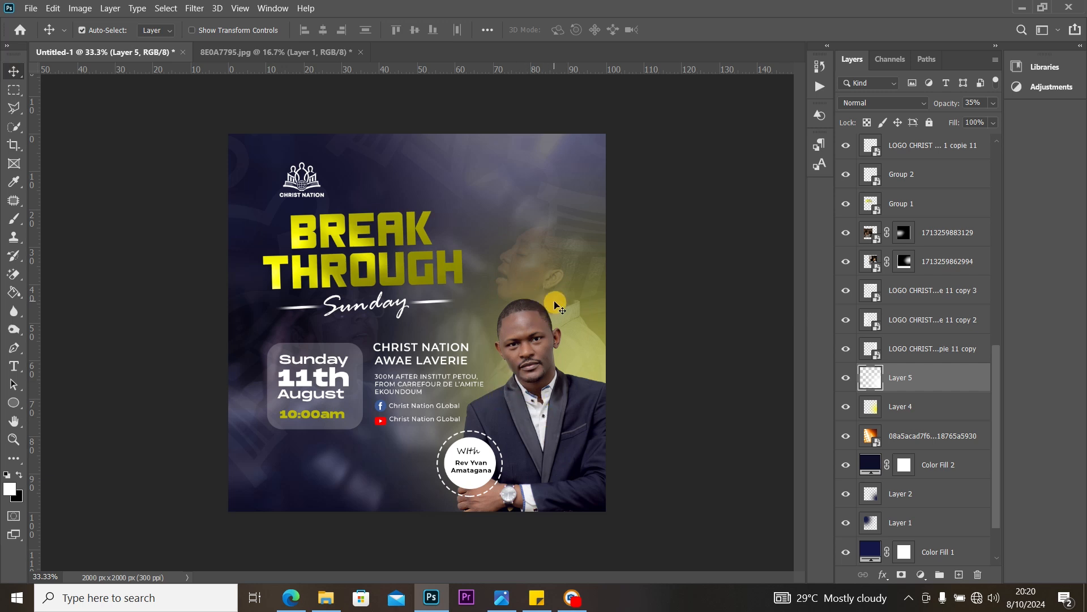
click(996, 104)
drag(948, 119, 948, 120)
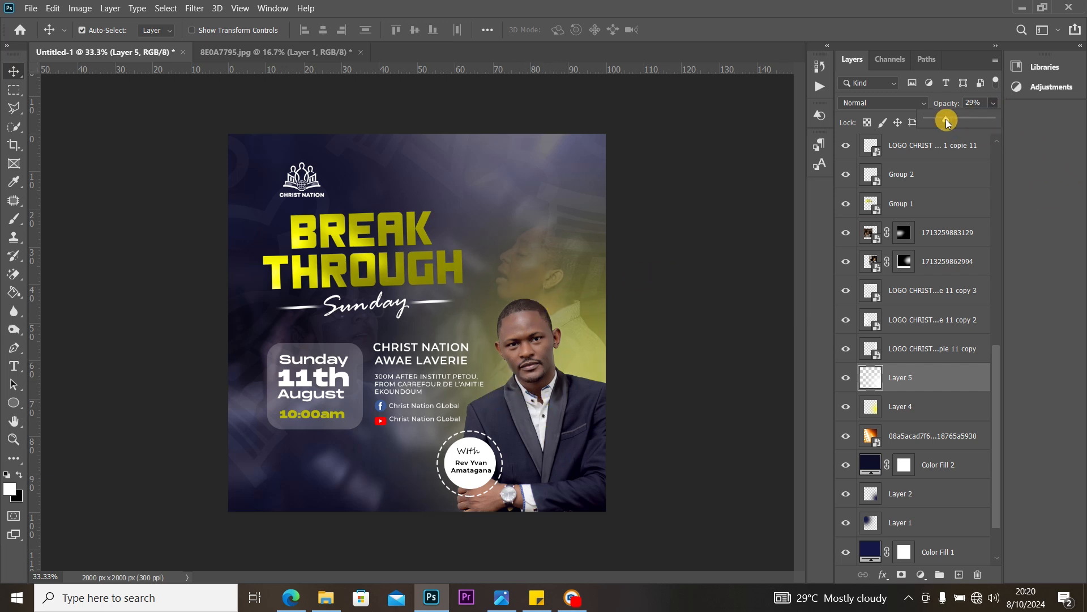
Step: Add a Curves adjustment above the speaker's photo and clip it to that layer
click(538, 445)
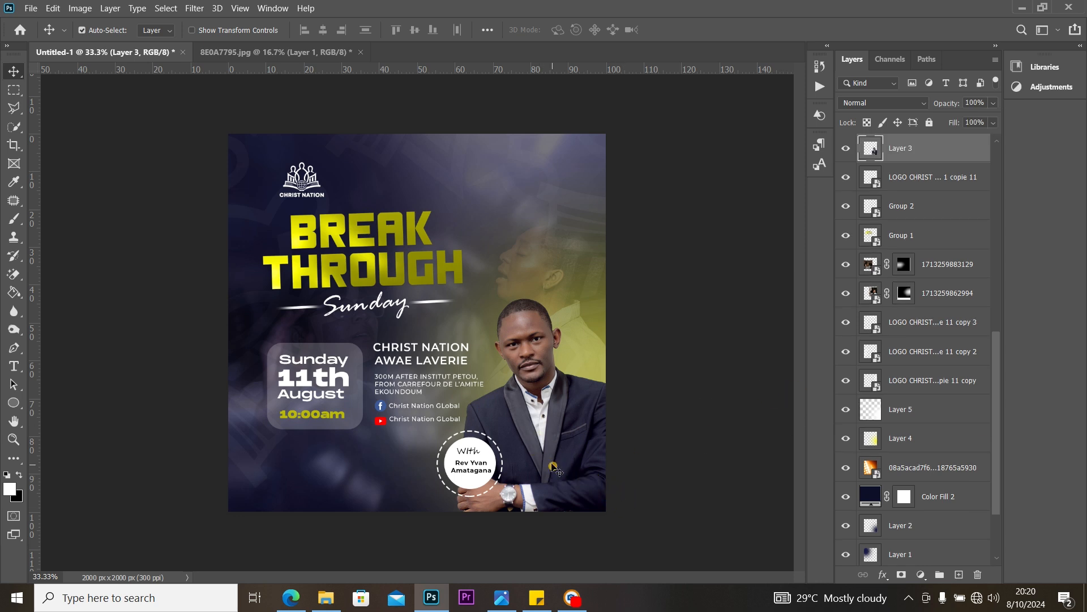
click(915, 575)
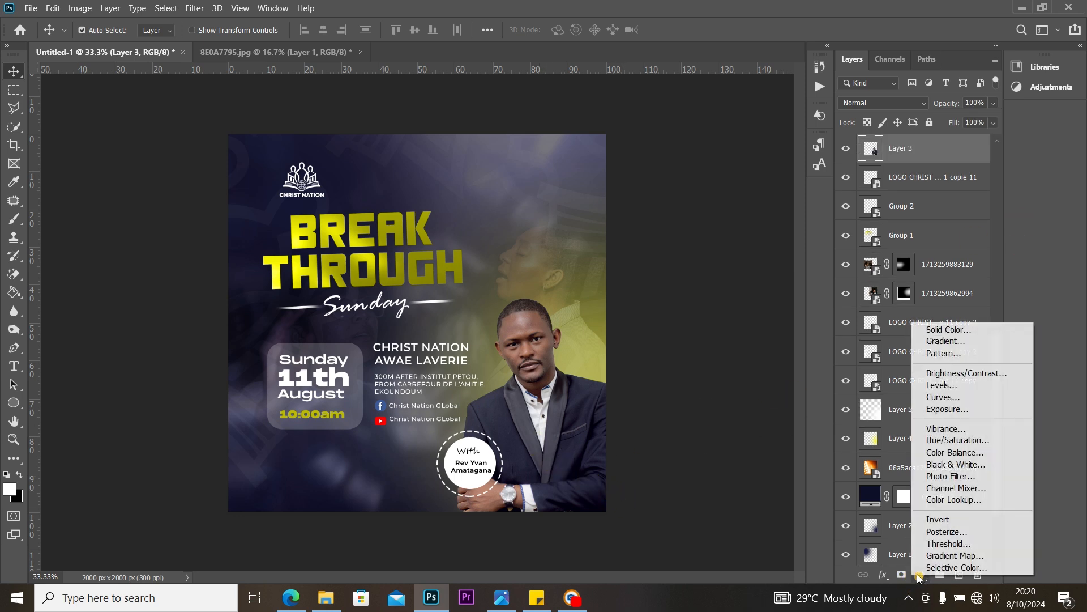
click(953, 398)
click(714, 317)
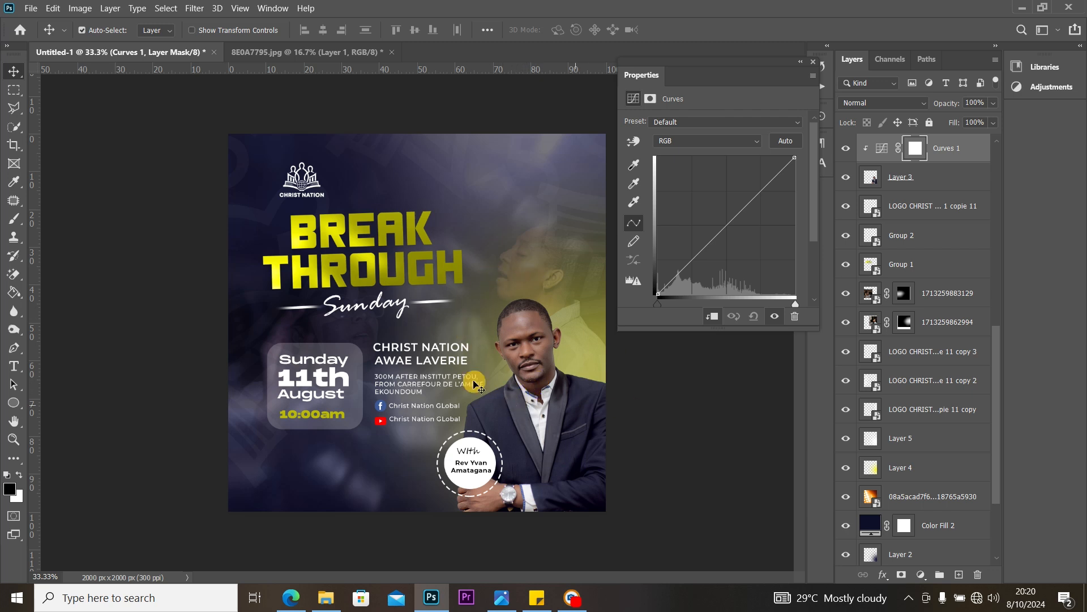
Step: Lower the Blue channel curve slightly at the midtones and raise the Red channel curve slightly for the speaker's photo
click(727, 146)
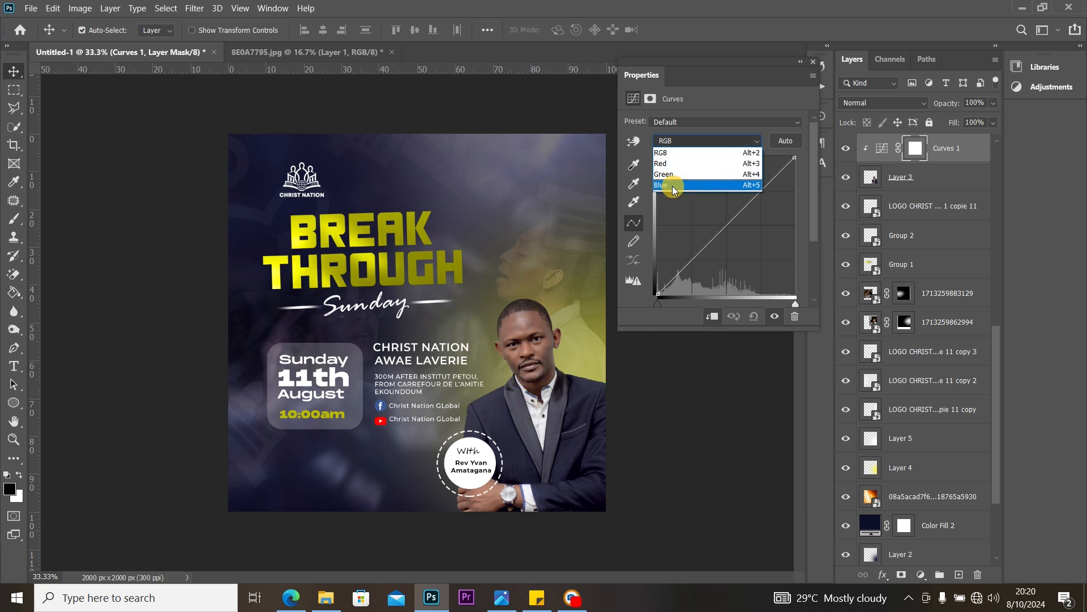
click(672, 187)
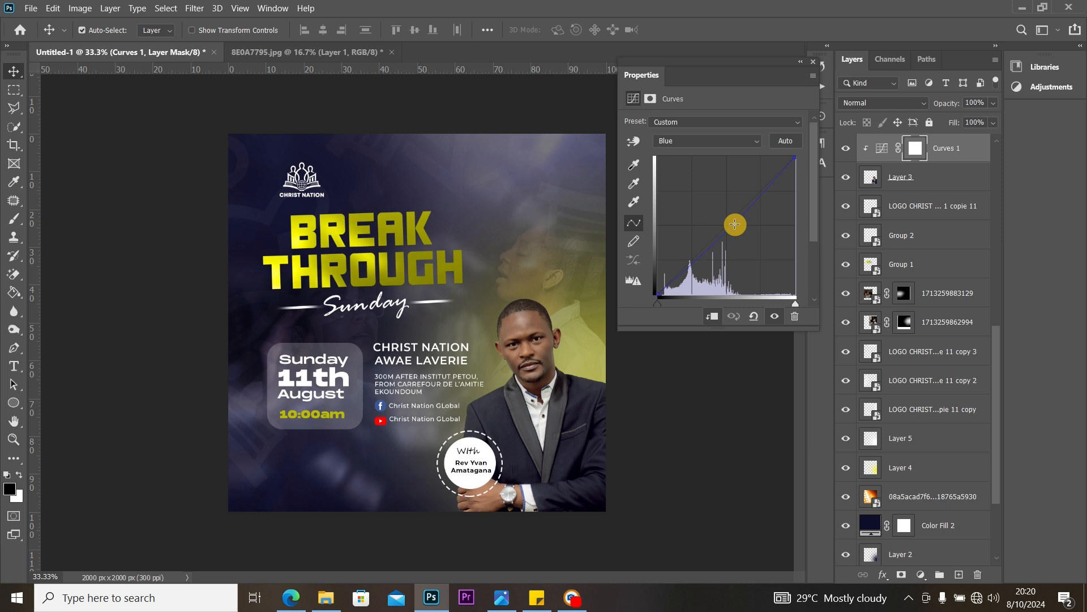
click(735, 224)
click(716, 141)
click(697, 171)
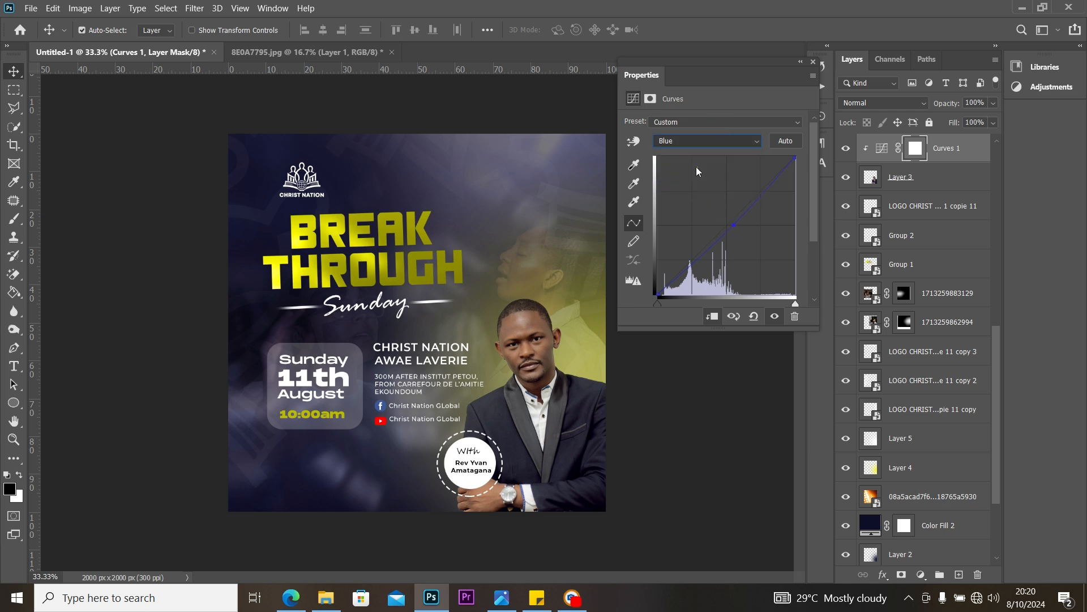
drag(744, 218, 736, 216)
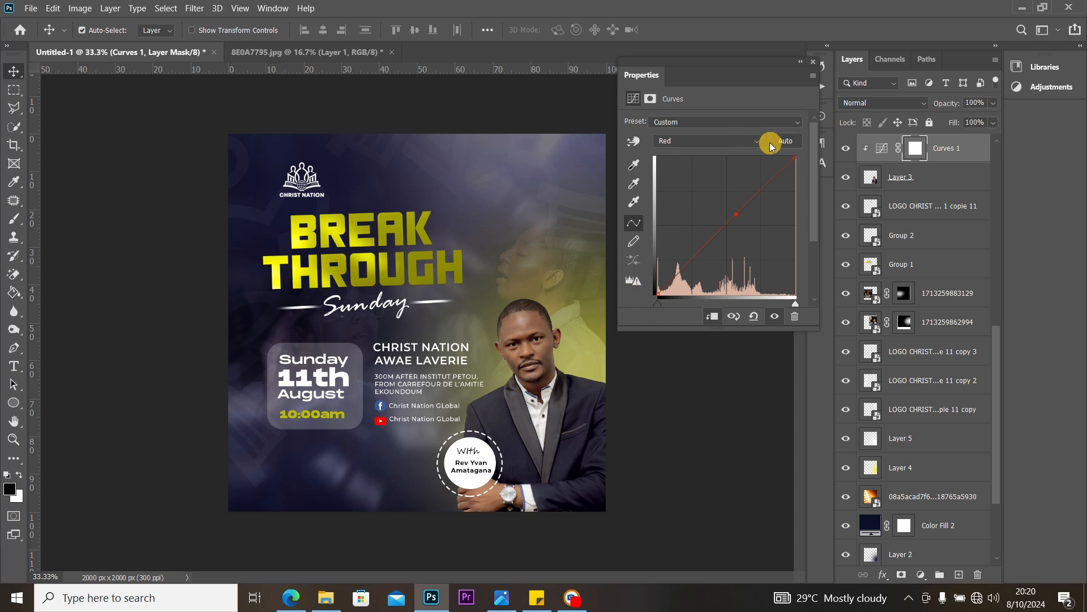
click(814, 63)
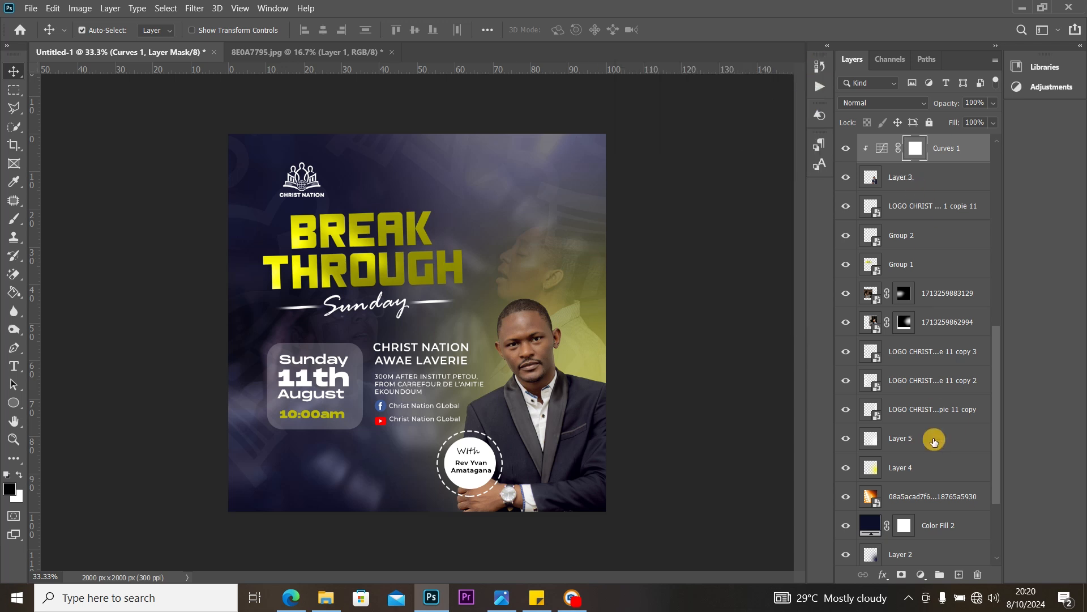
click(919, 577)
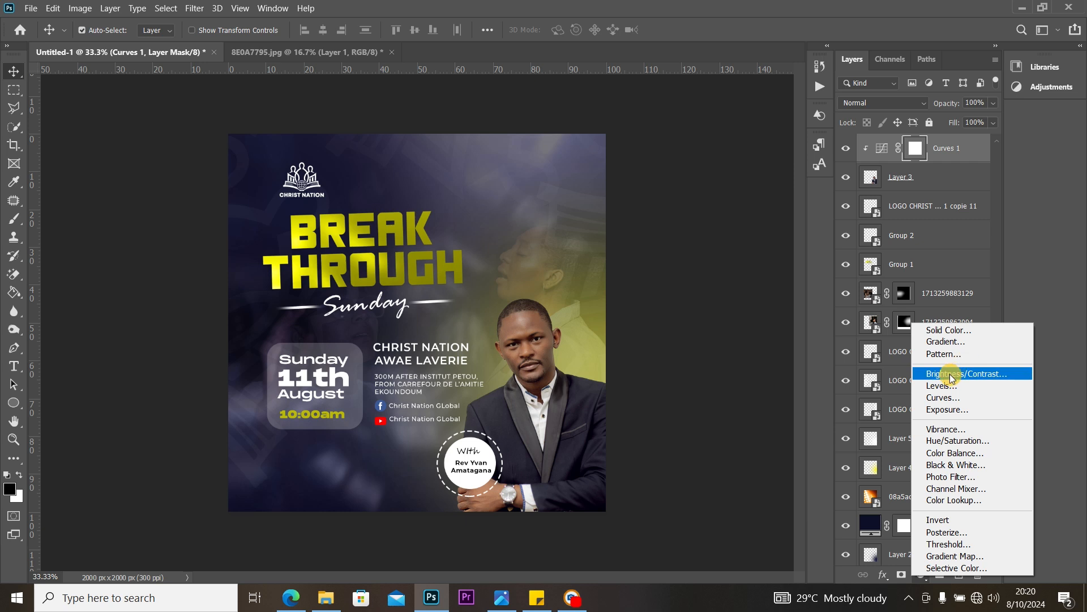
click(945, 398)
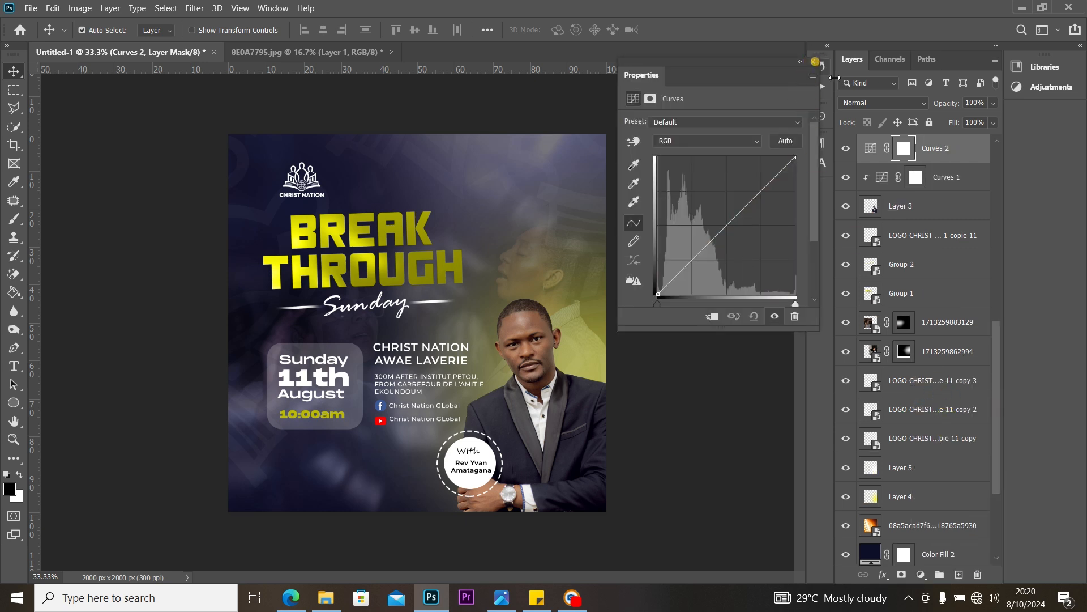
click(815, 61)
click(973, 150)
key(Delete)
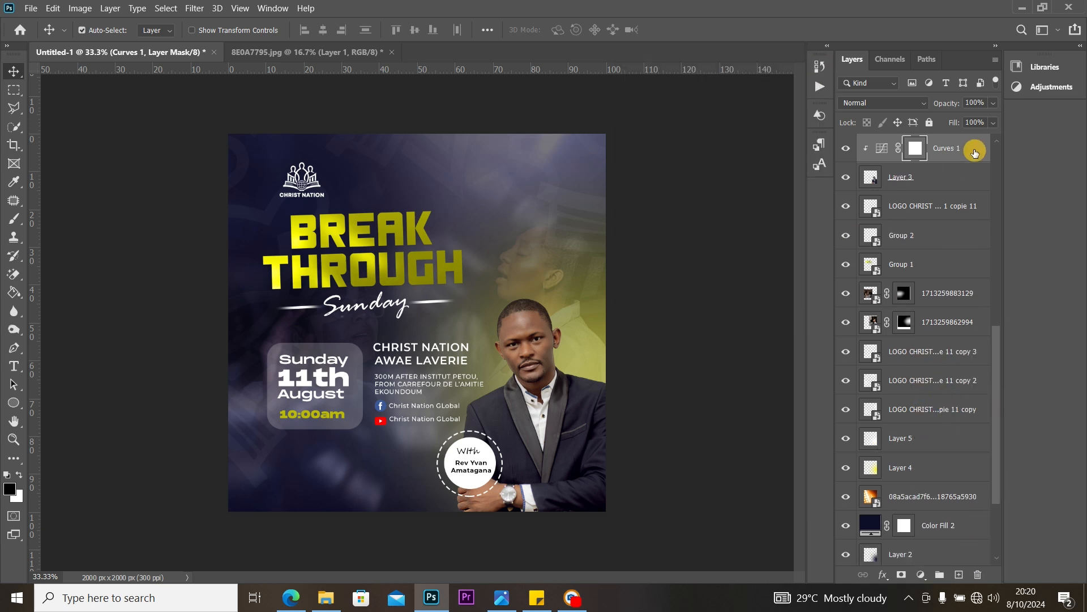
Step: Add a Levels adjustment clipped to the speaker's photo, with the midtone level set to 0.87
click(921, 575)
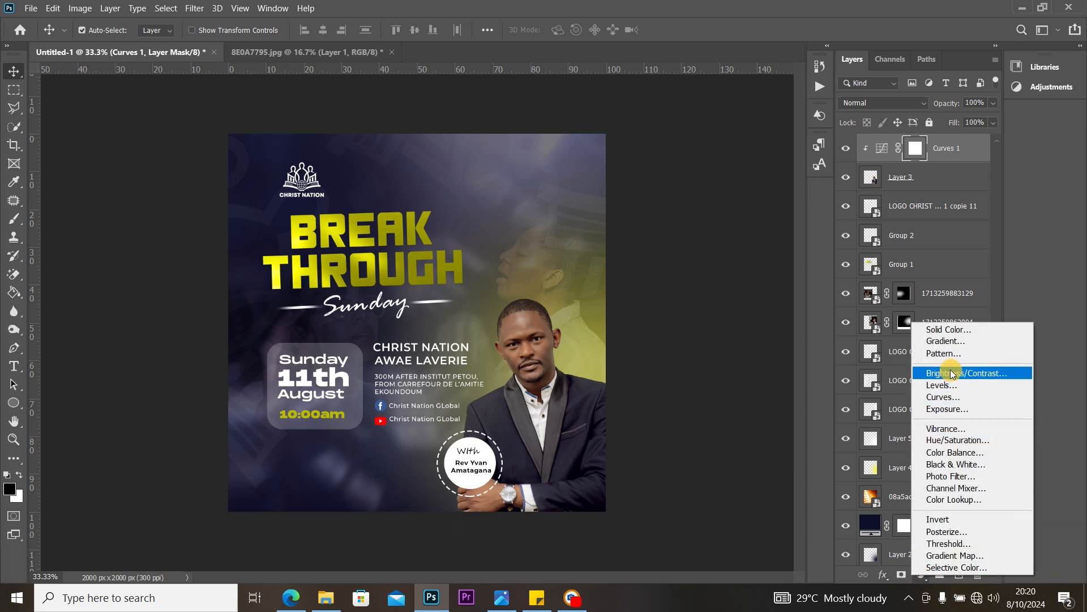
click(949, 390)
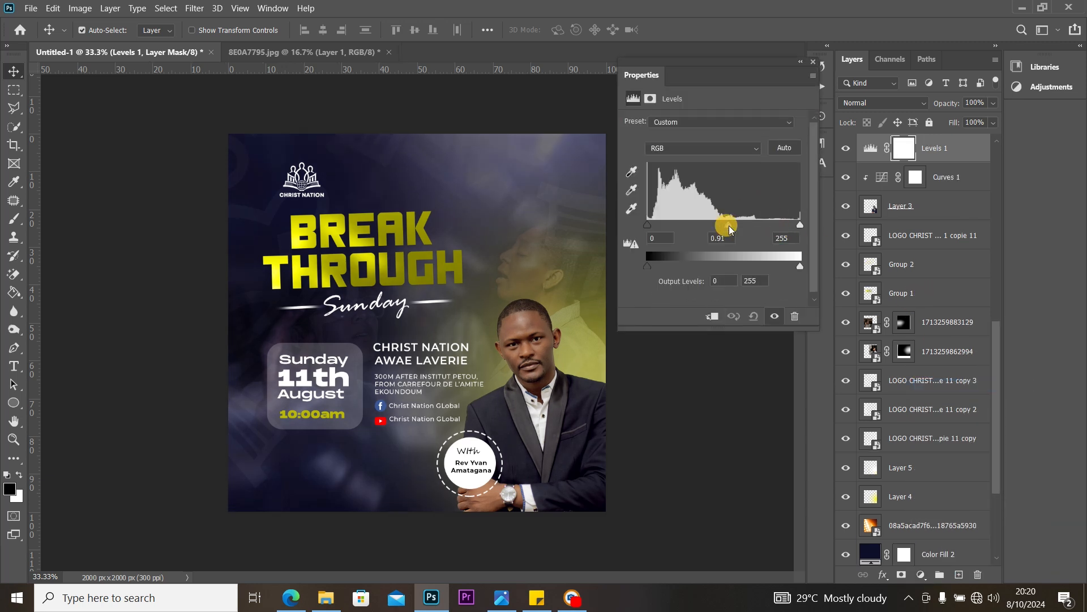
click(712, 316)
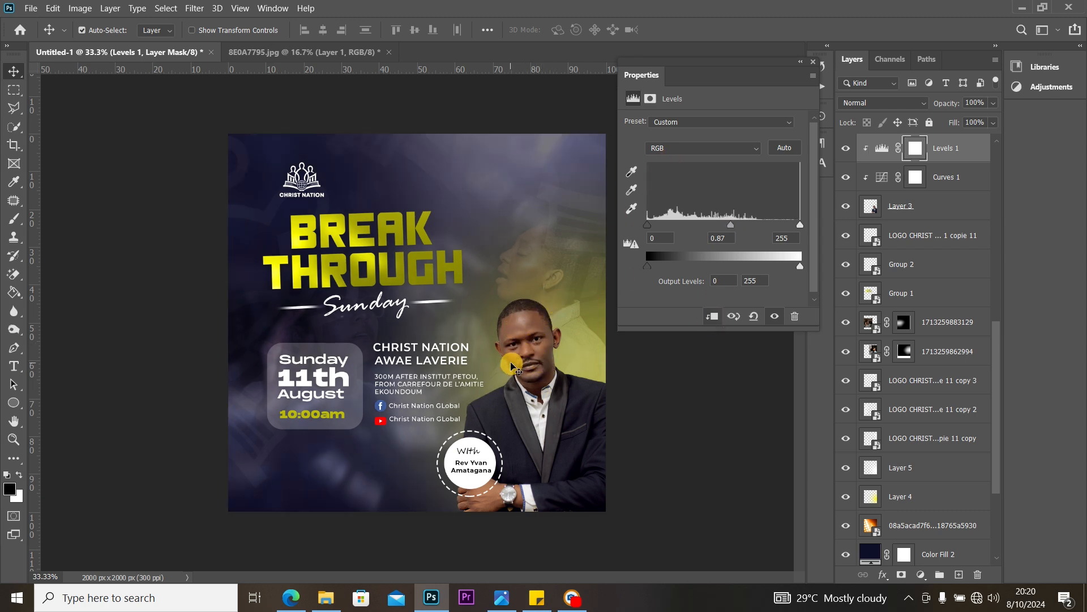
click(811, 64)
Step: Recolor the "10:00am" text red ff0000, sampled from the YouTube icon
double_click(306, 416)
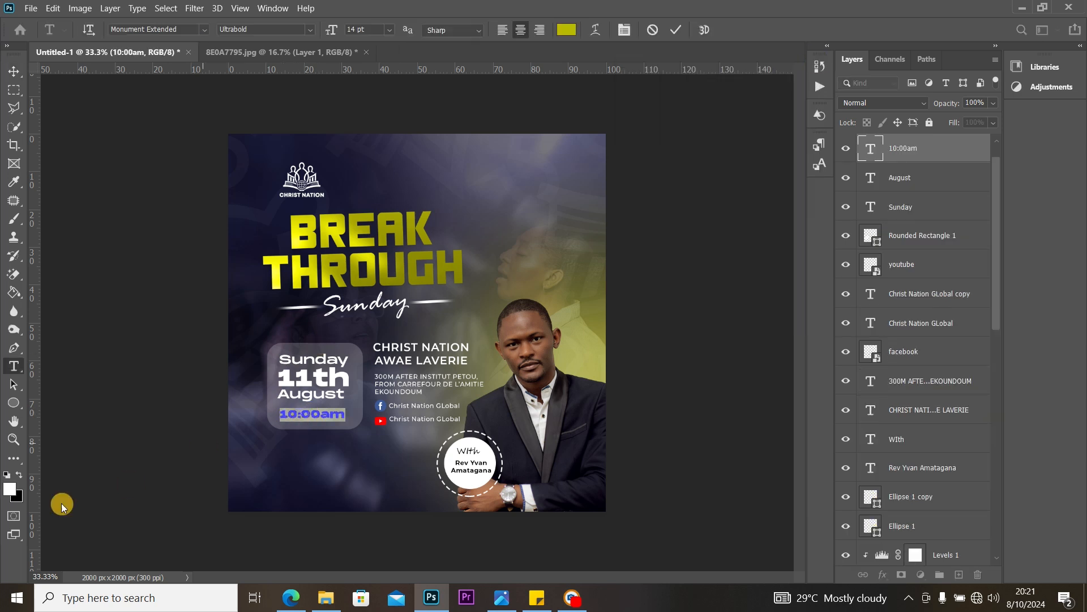
click(9, 491)
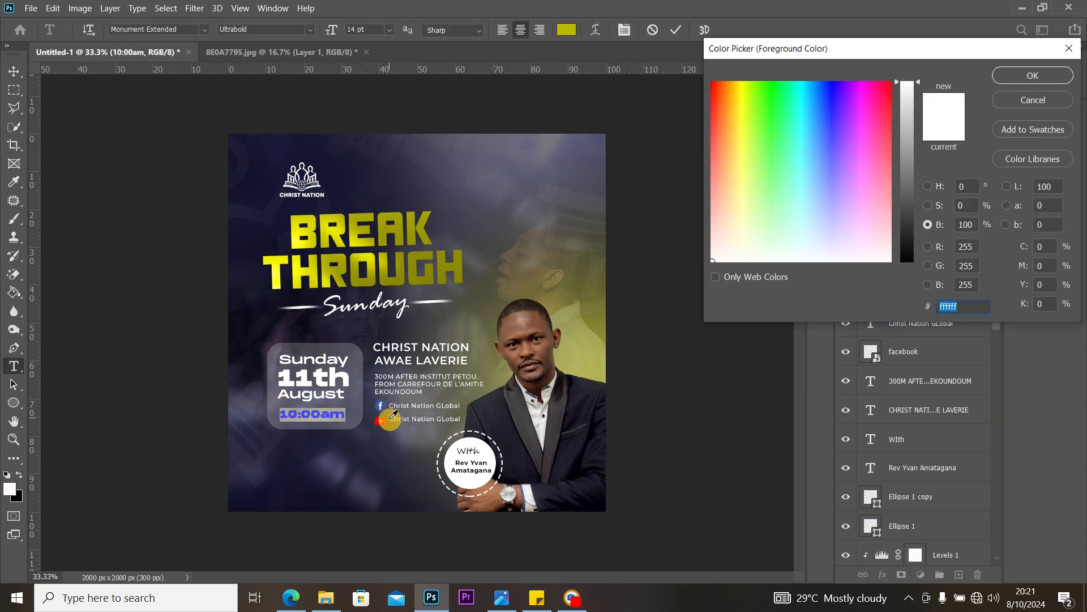
click(385, 421)
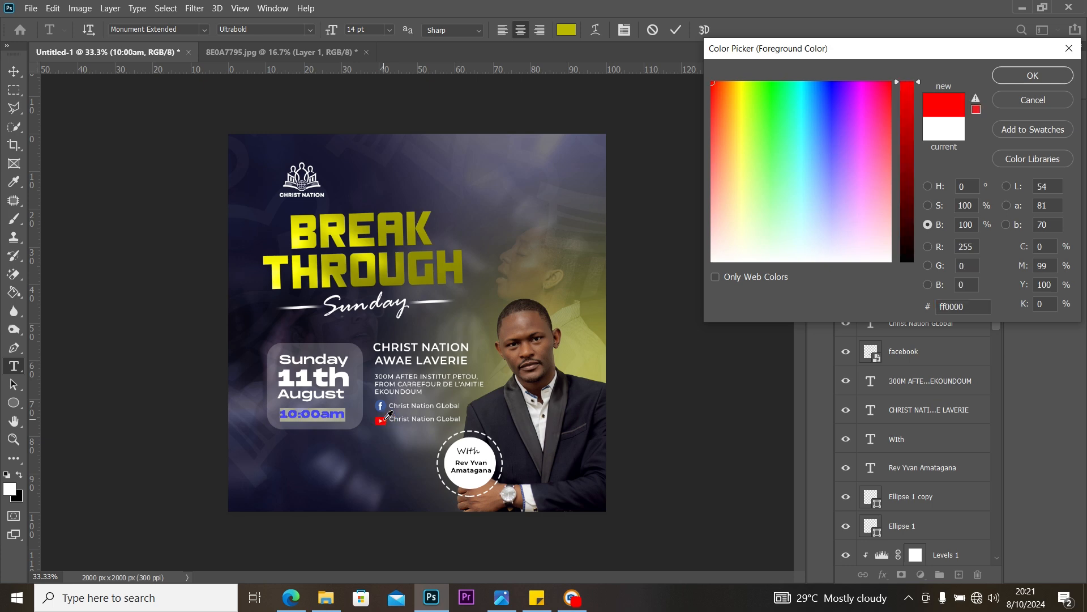
click(1004, 71)
click(14, 72)
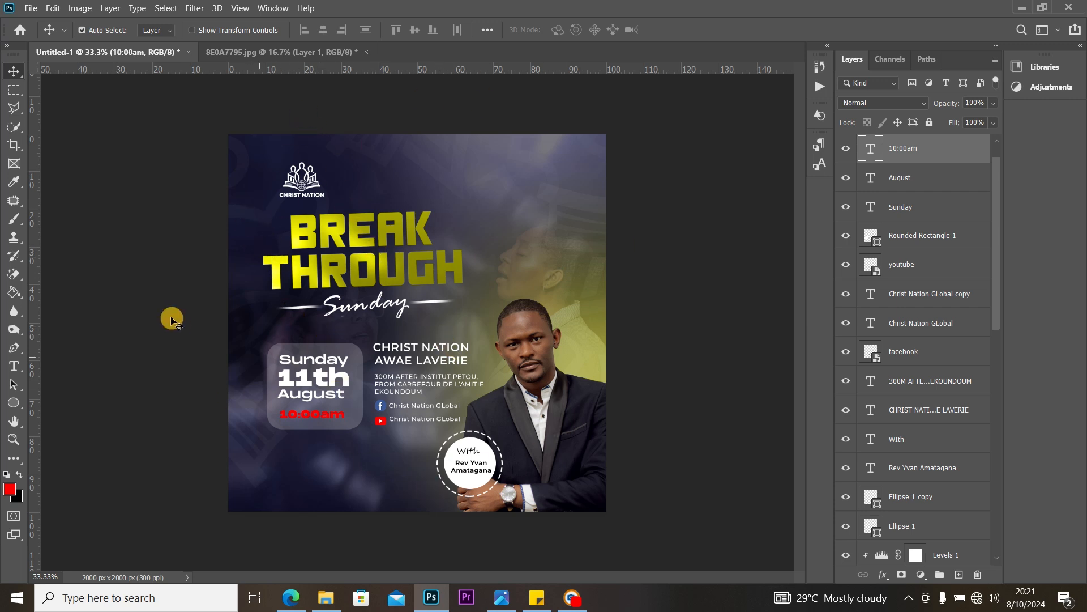
Step: Convert the "BREAK THROUGH" title's Group 1 smart object back to layers
click(358, 264)
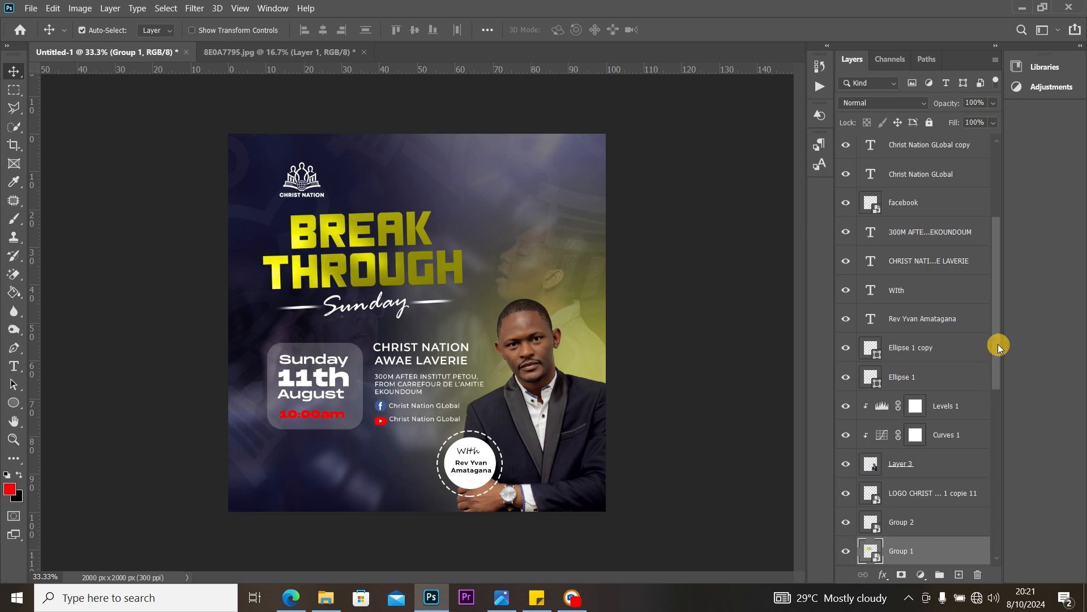
drag(998, 345, 1002, 440)
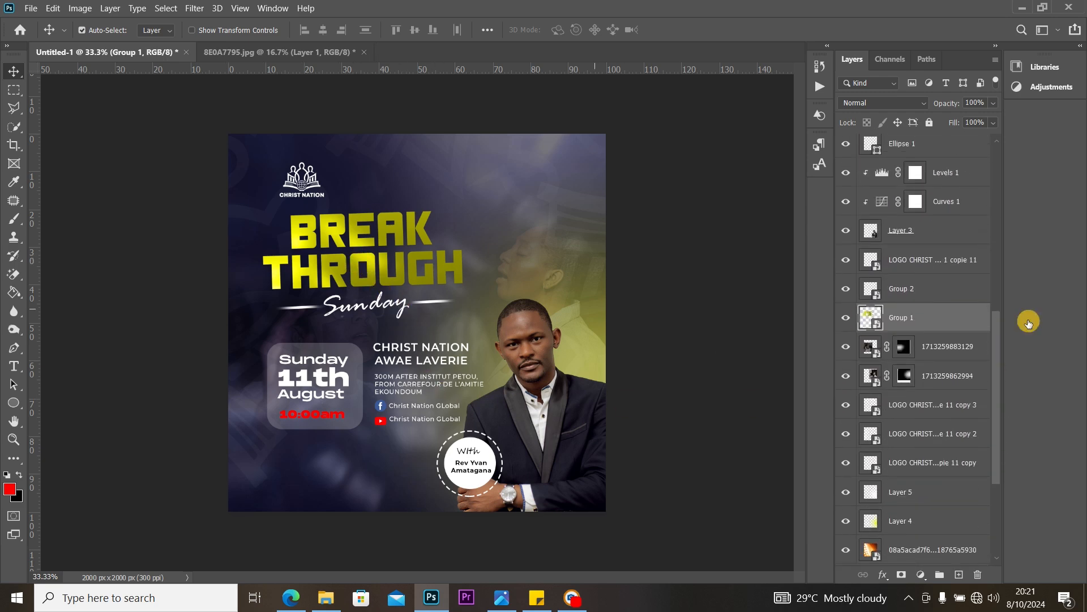
right_click(949, 317)
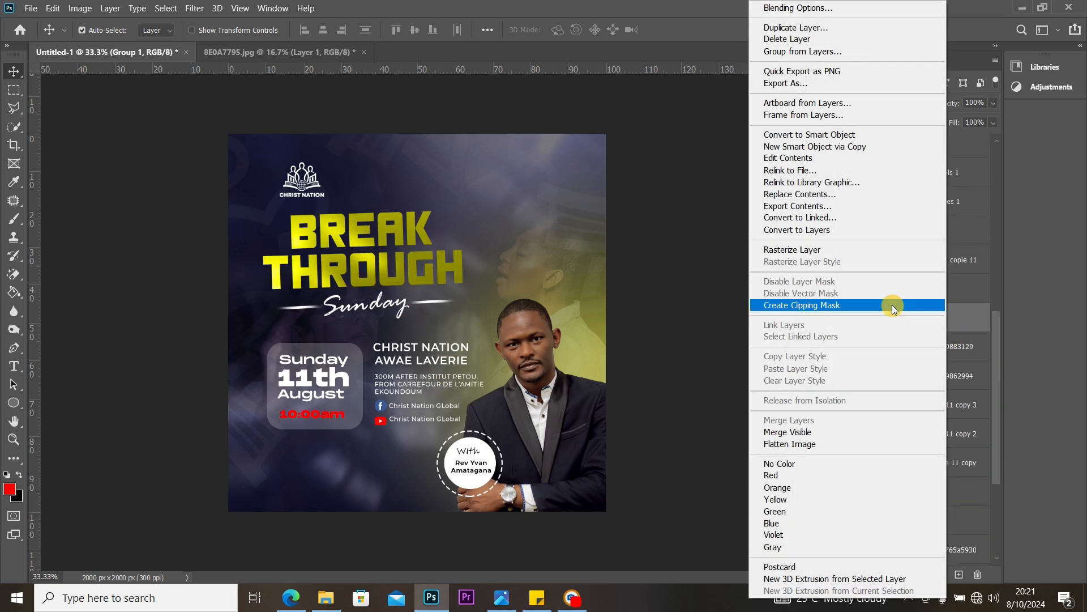
click(835, 230)
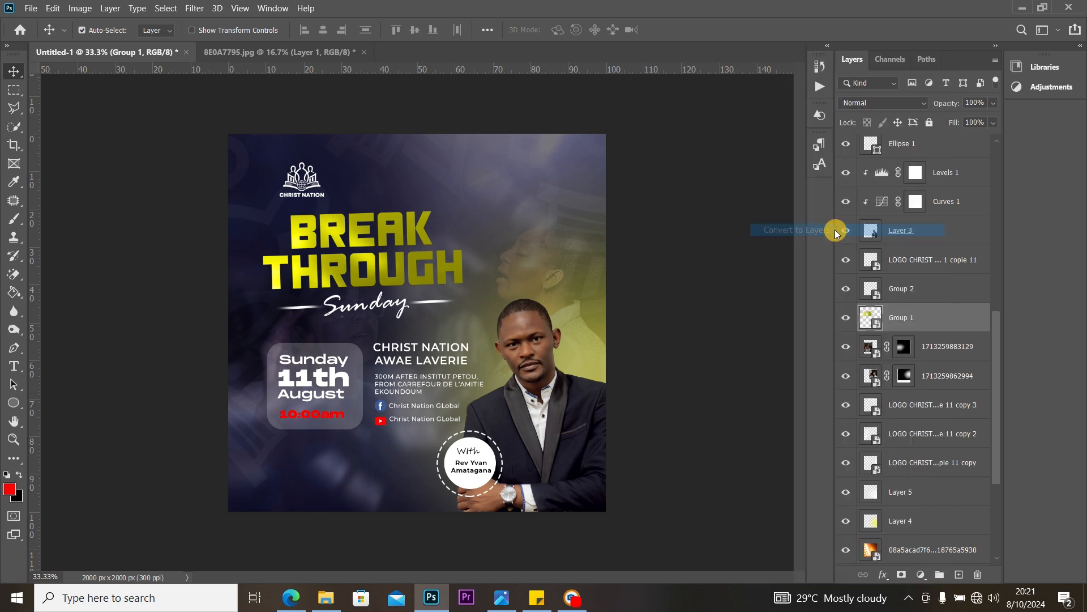
click(572, 233)
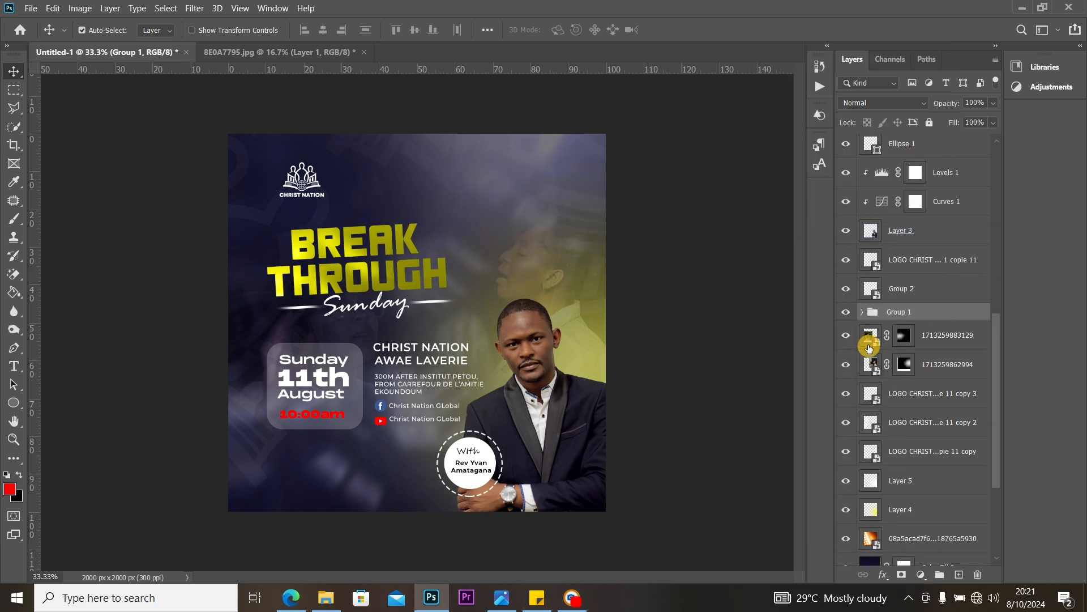
Step: Reposition the texture image clipped to the "break through" text in Group 1 so its brighter area fills the title letters
click(861, 313)
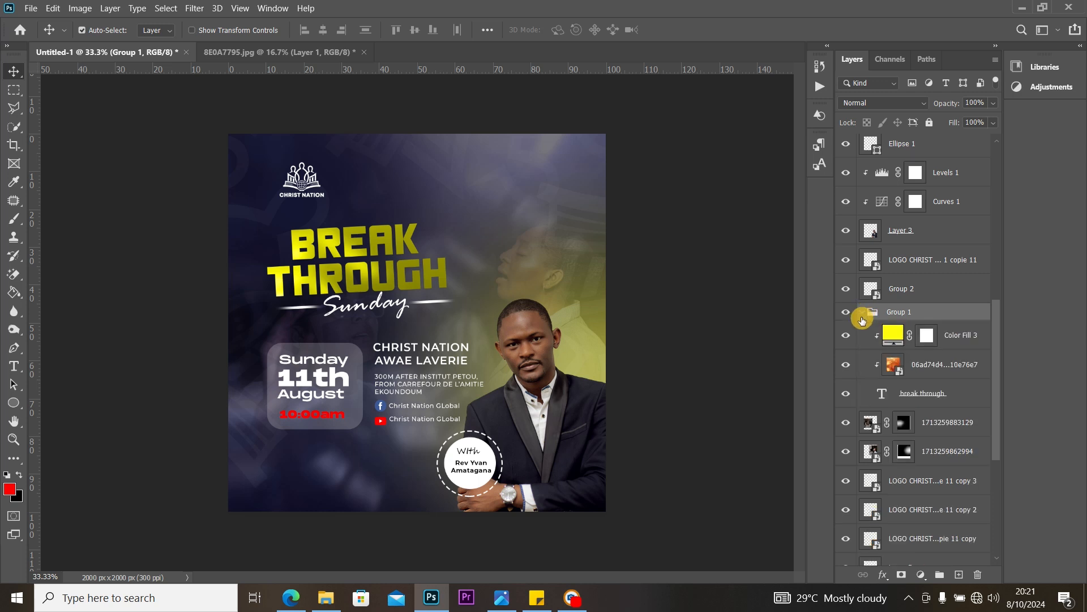
click(929, 368)
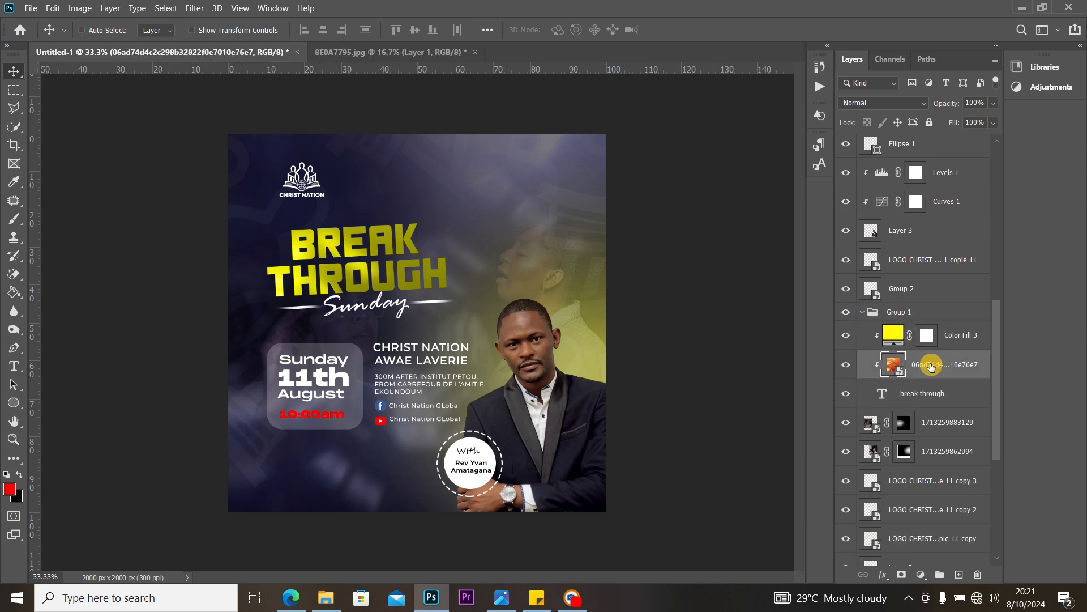
key(ctrl+t)
drag(478, 247, 615, 337)
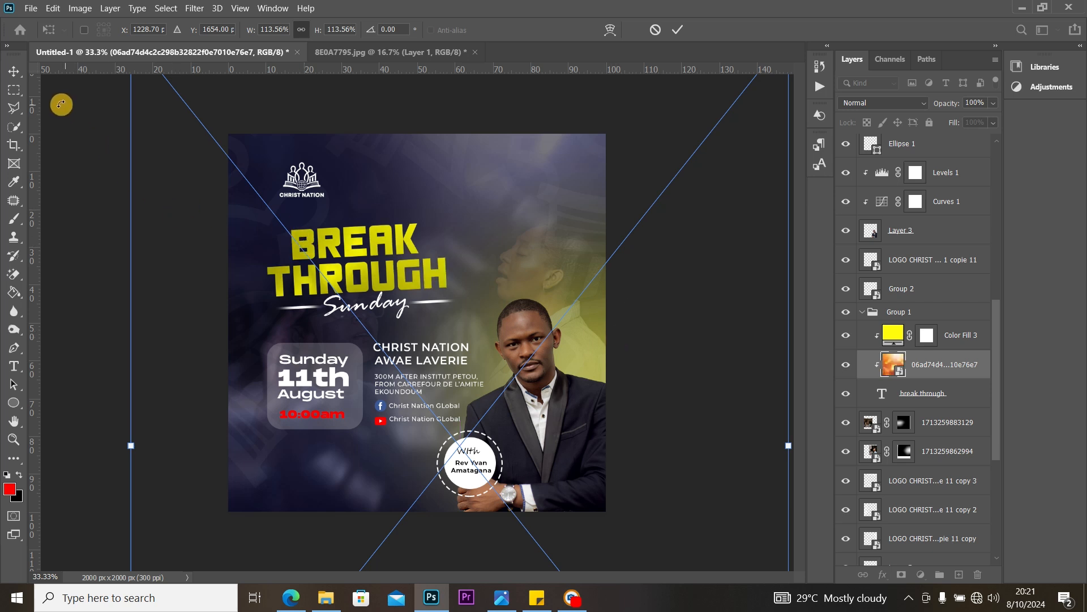
click(17, 74)
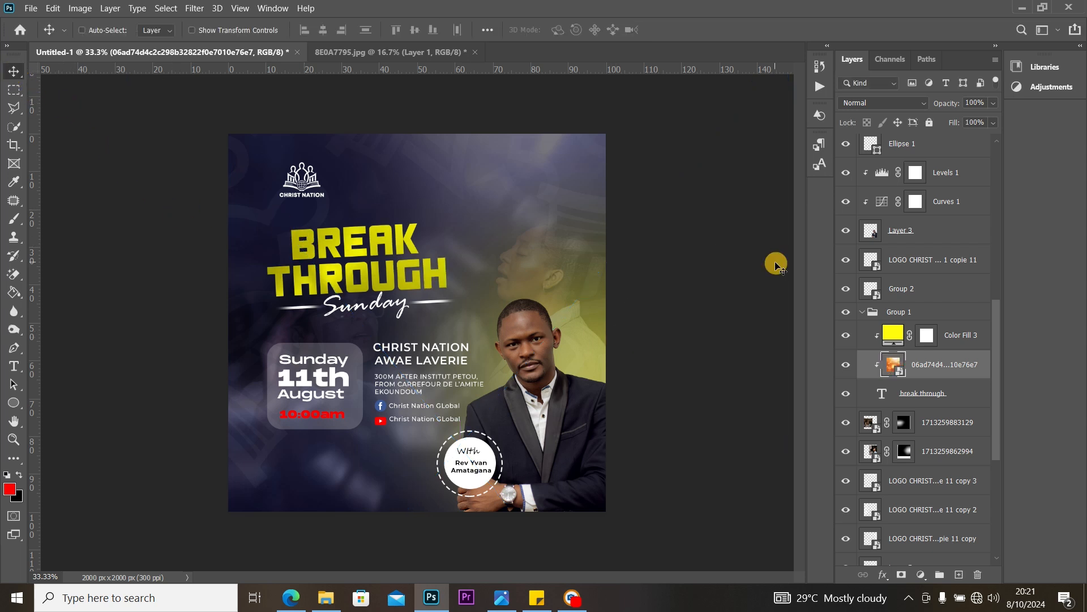
key(ctrl+t)
drag(488, 182, 531, 319)
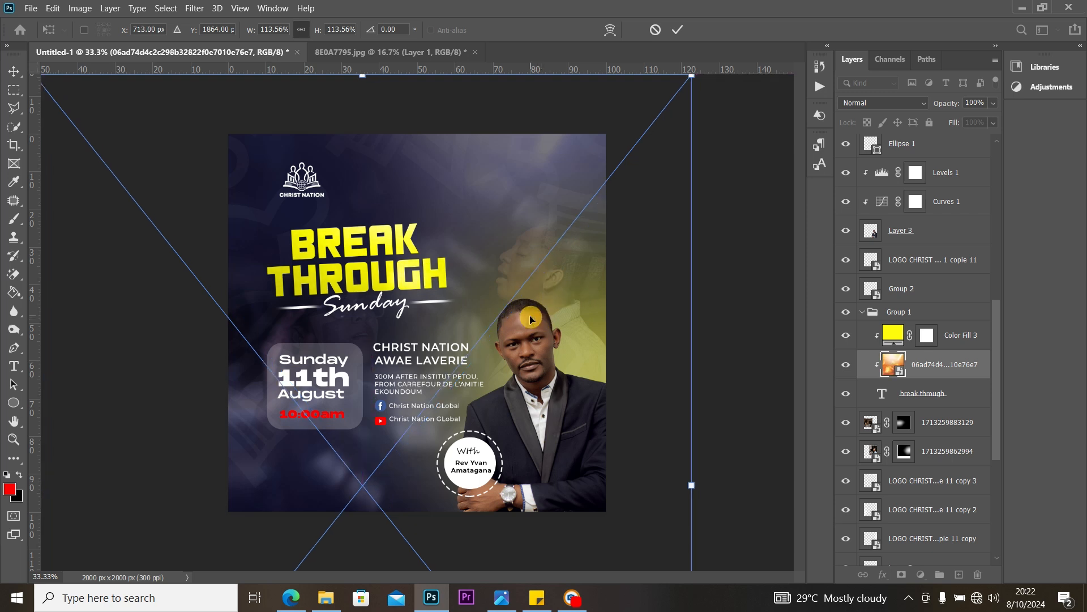
click(14, 73)
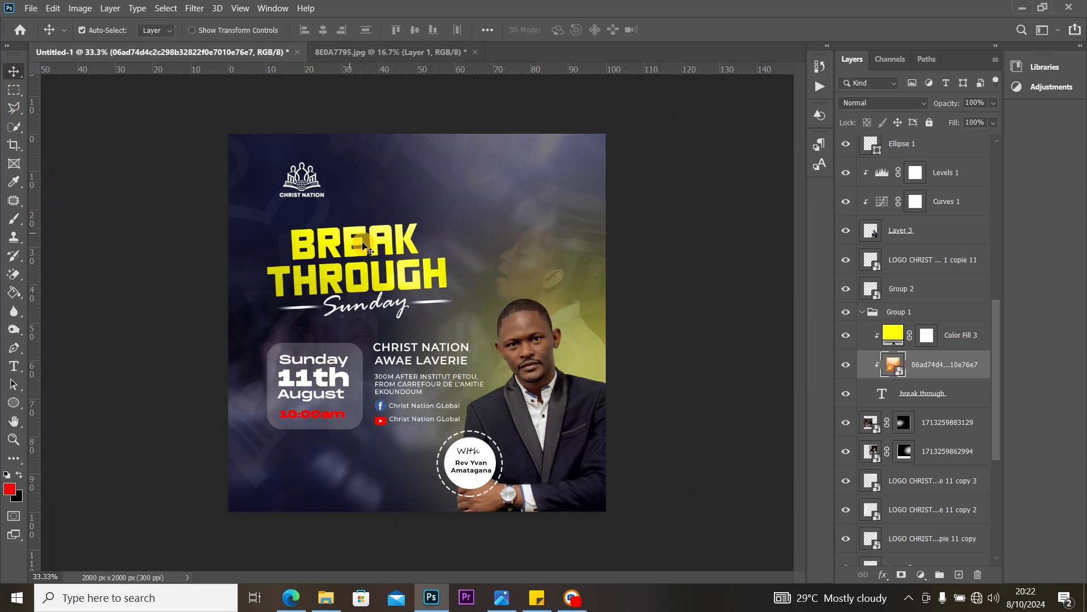
click(862, 313)
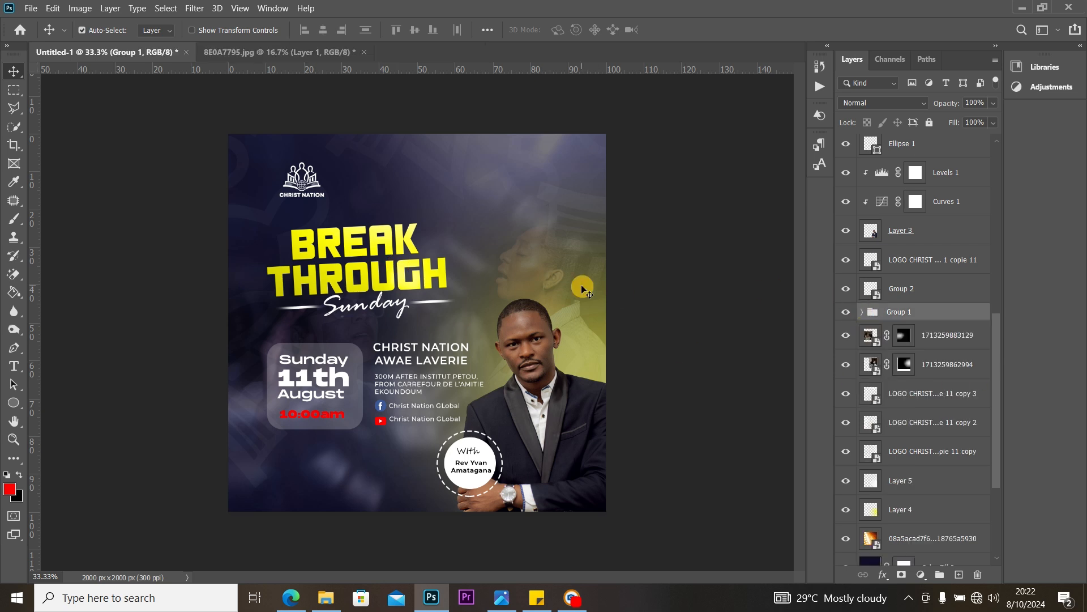
click(532, 275)
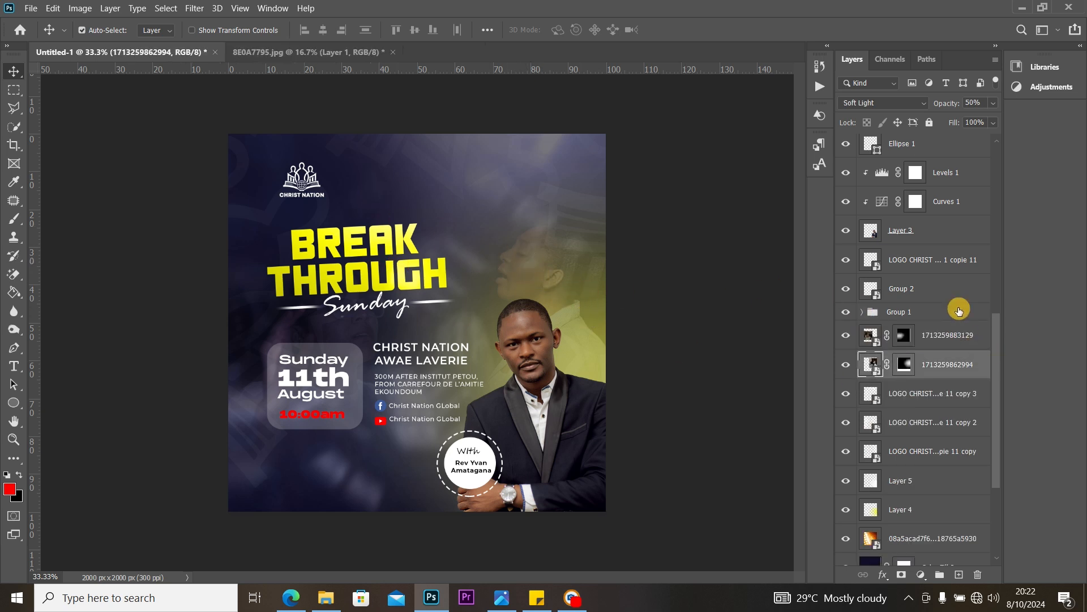
click(993, 105)
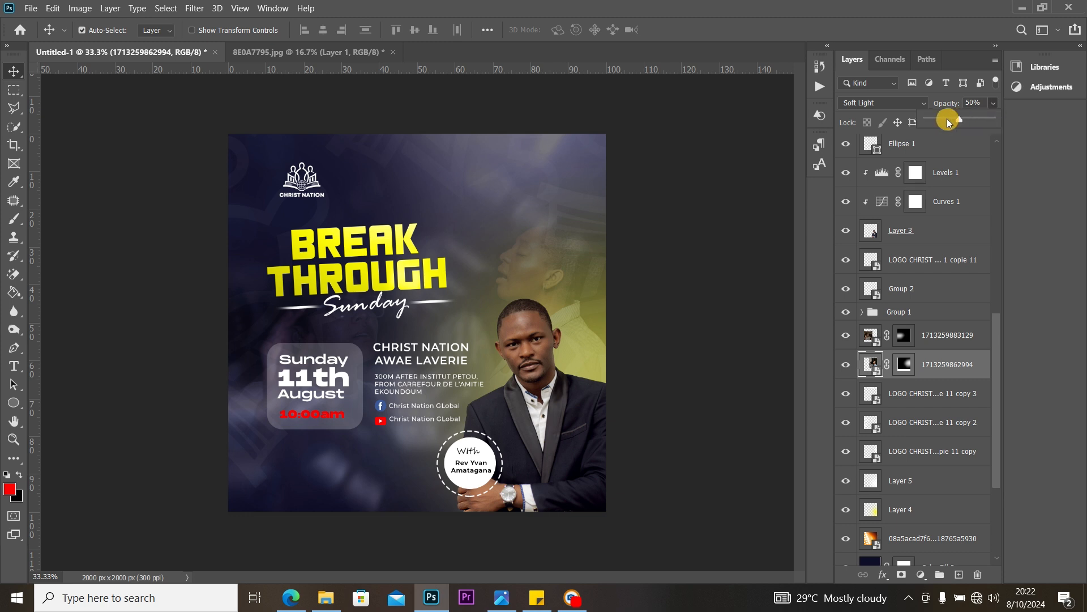
click(949, 120)
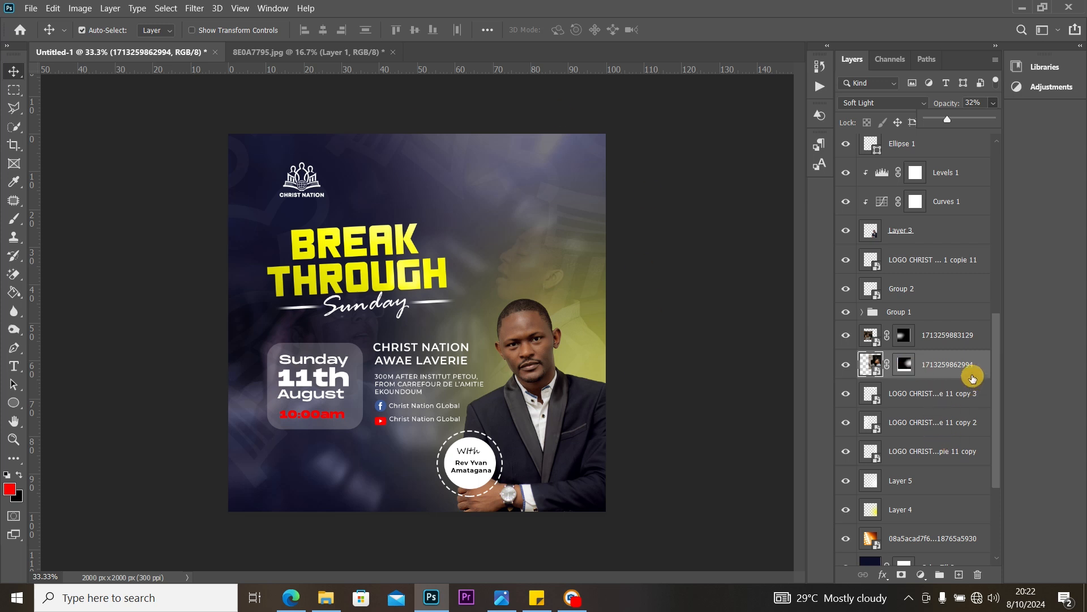
click(972, 377)
click(986, 340)
scroll(997, 358, down, 5)
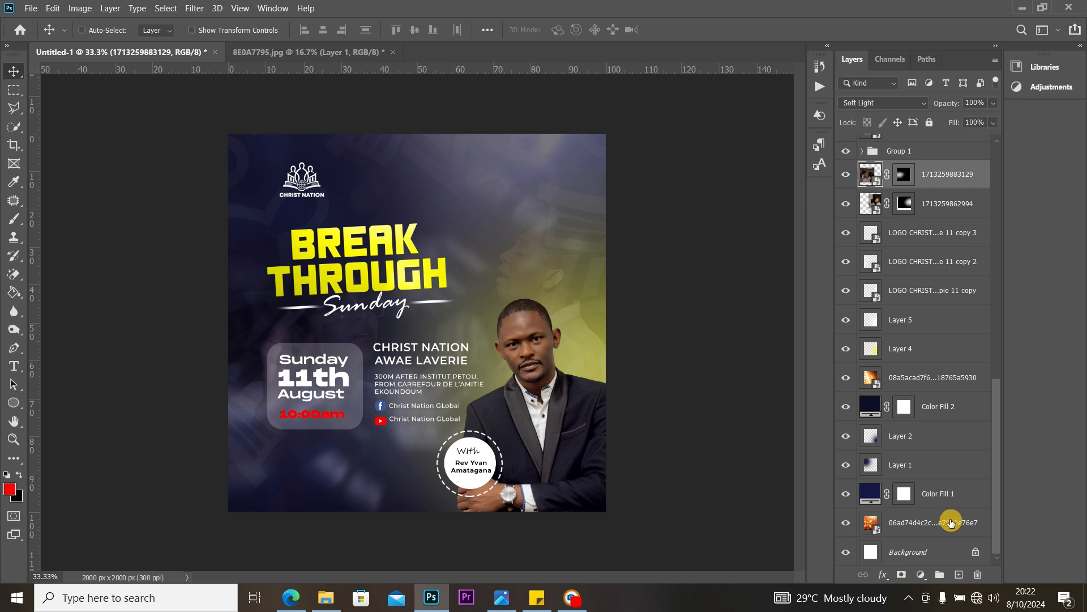
shift+click(951, 522)
drag(941, 522, 940, 574)
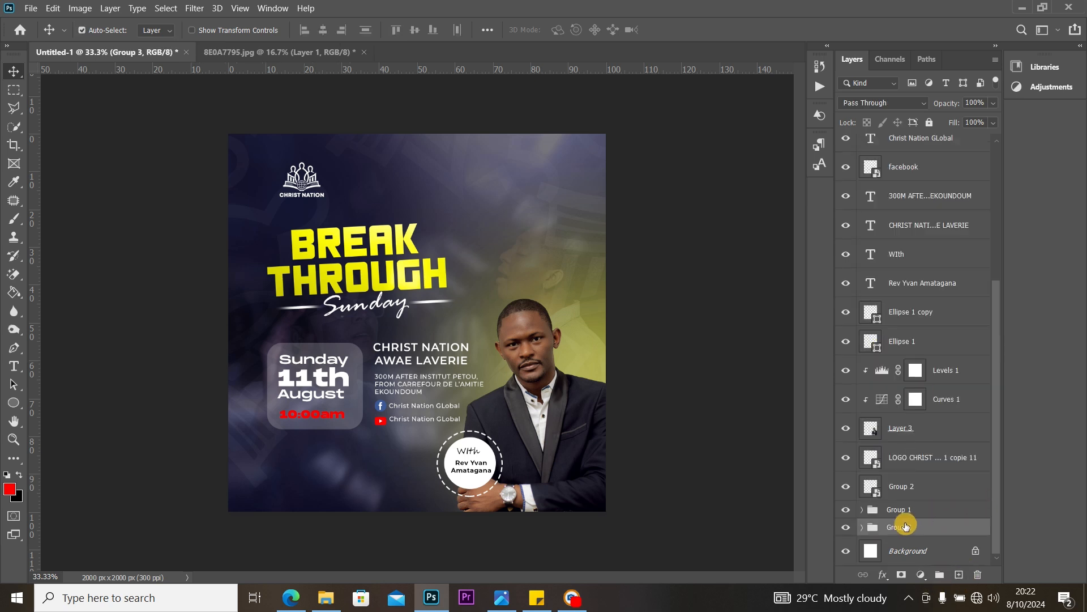
click(846, 527)
click(847, 527)
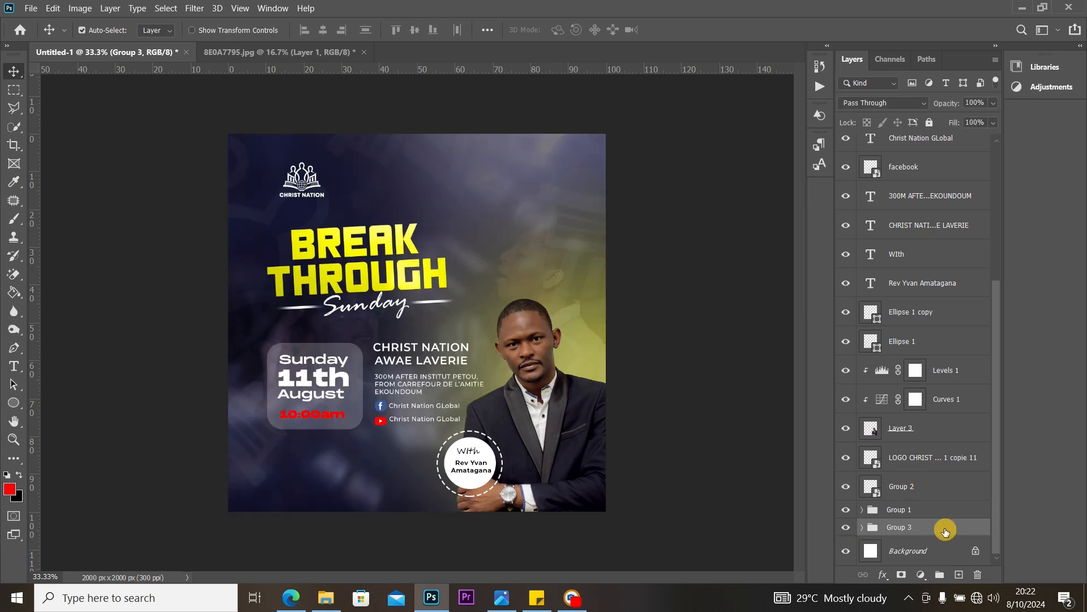
Step: Convert the backdrop group to a smart object and apply a slightly stronger Add Noise filter with Uniform distribution
right_click(945, 531)
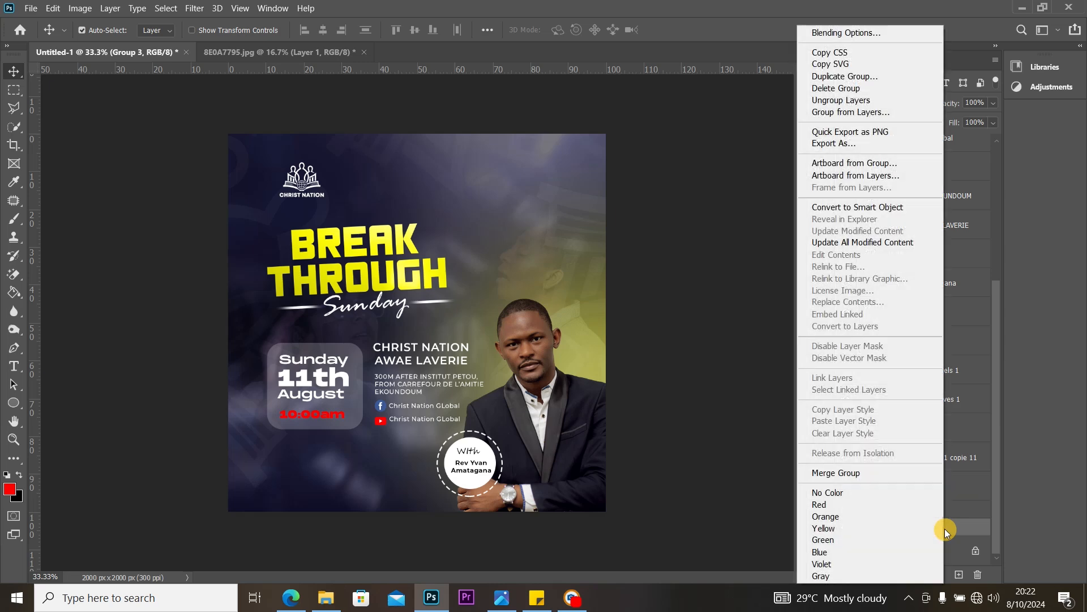
click(848, 207)
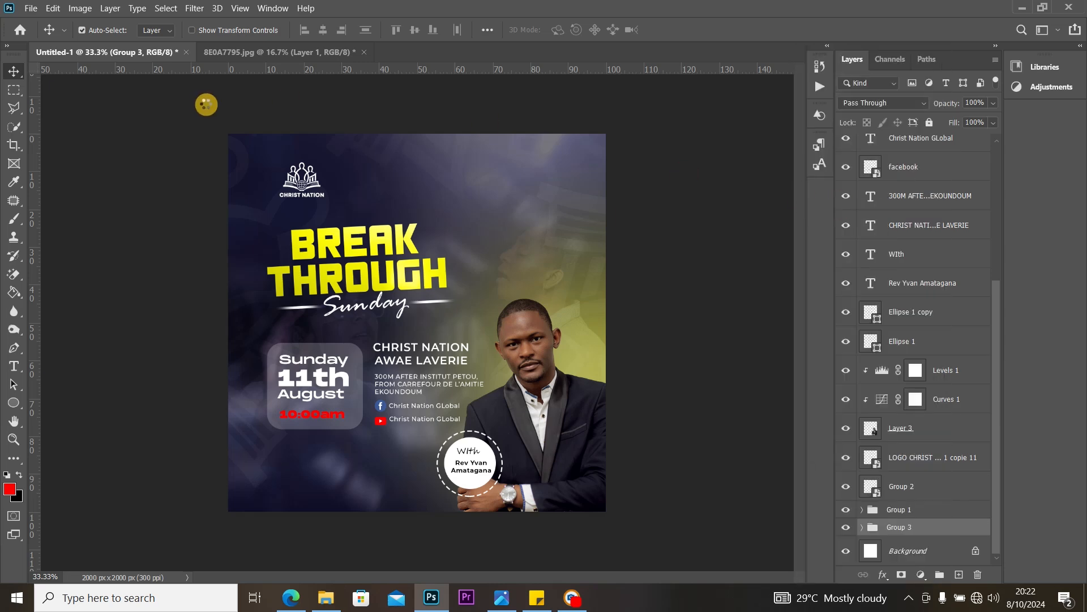
click(193, 9)
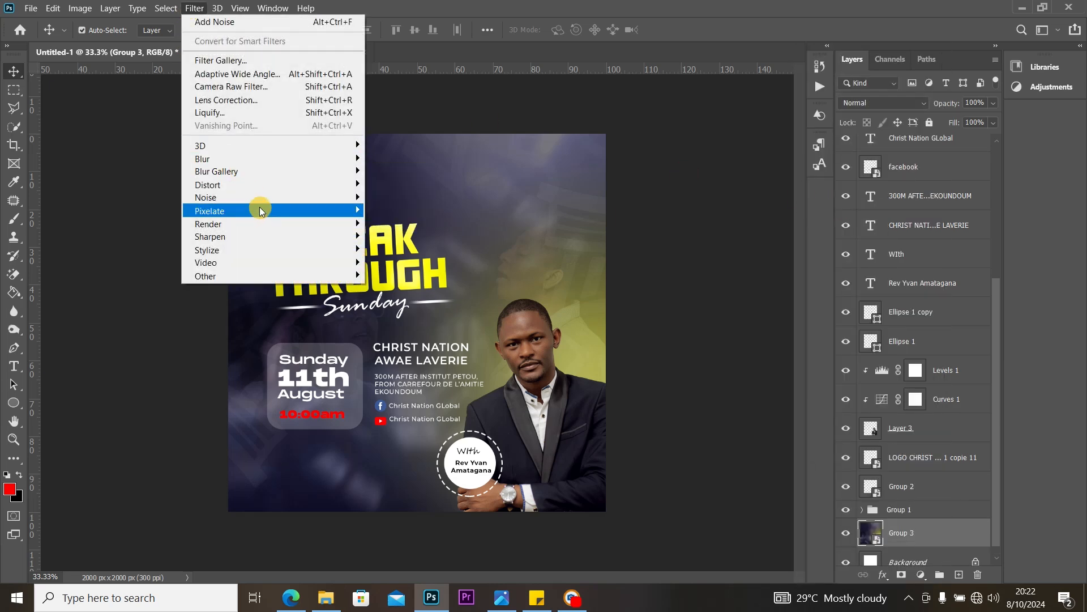
mouse_move(269, 203)
click(411, 197)
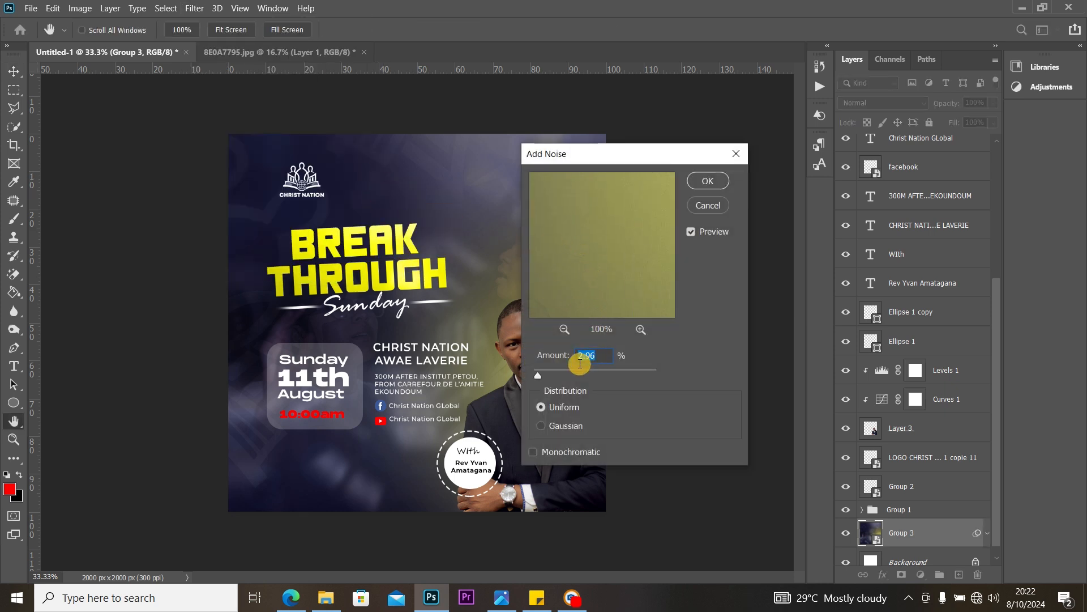
drag(538, 375, 544, 378)
click(707, 180)
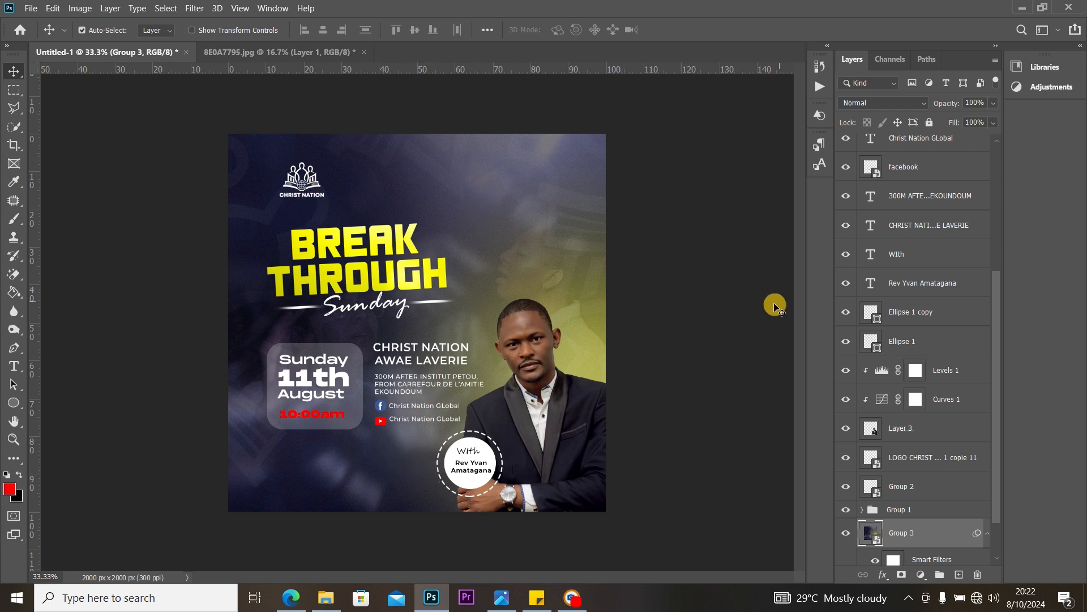
Step: Group all the flyer's layers above Background into one new group
drag(1001, 380, 997, 415)
click(946, 145)
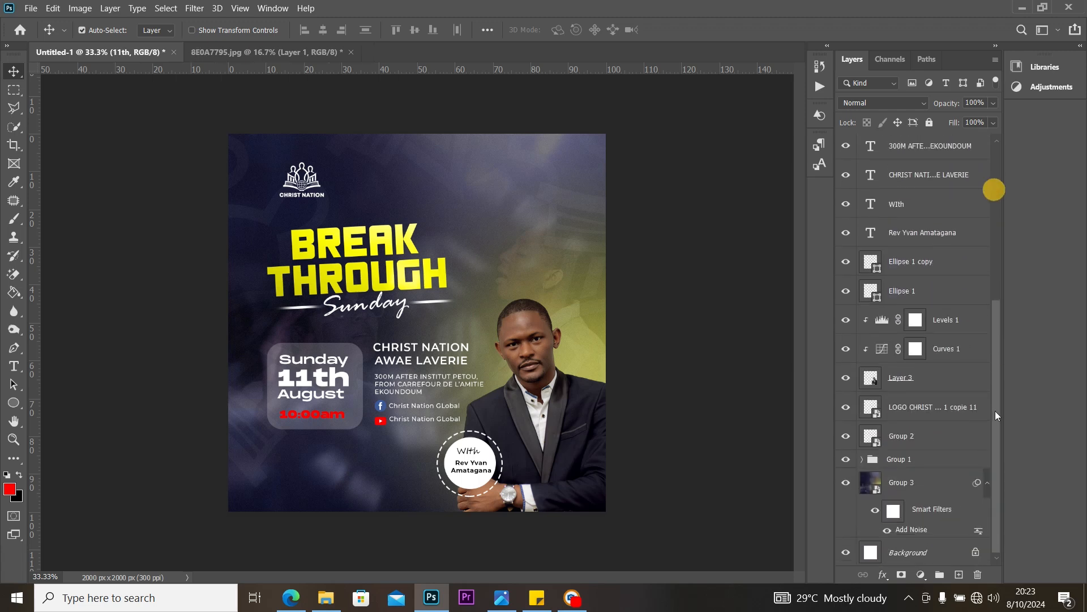
shift+click(945, 492)
click(940, 574)
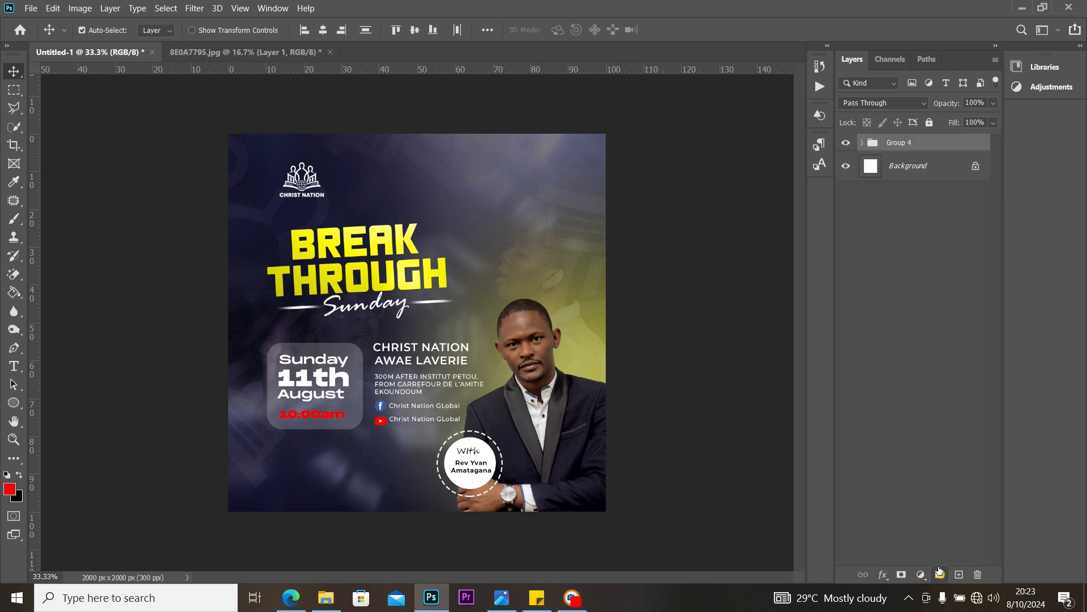
Step: Duplicate the full flyer group, hide the original and convert the copy to a smart object
key(ctrl+j)
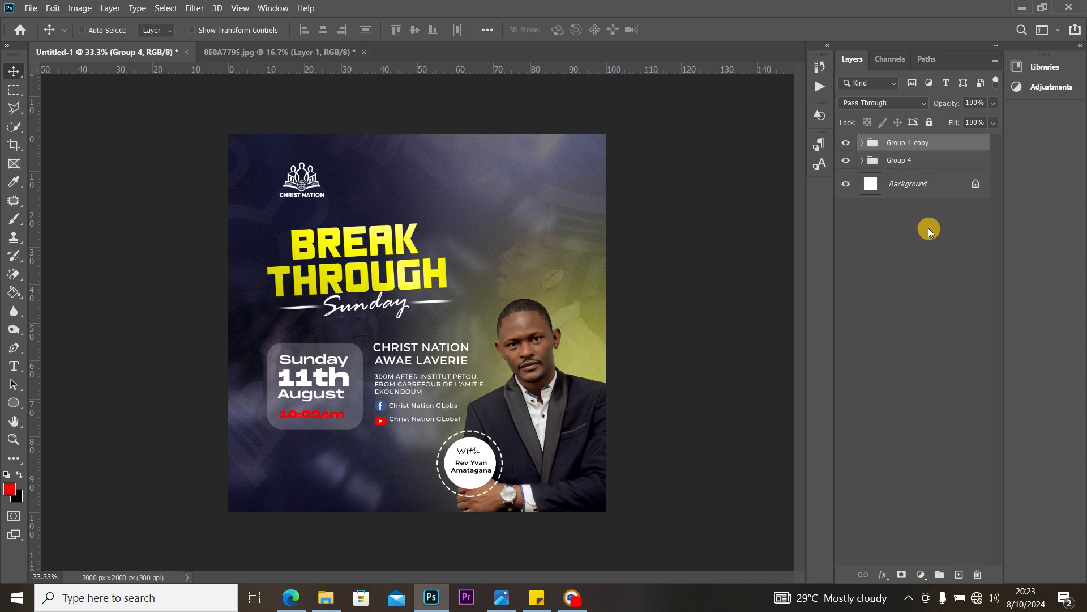
click(846, 160)
right_click(938, 144)
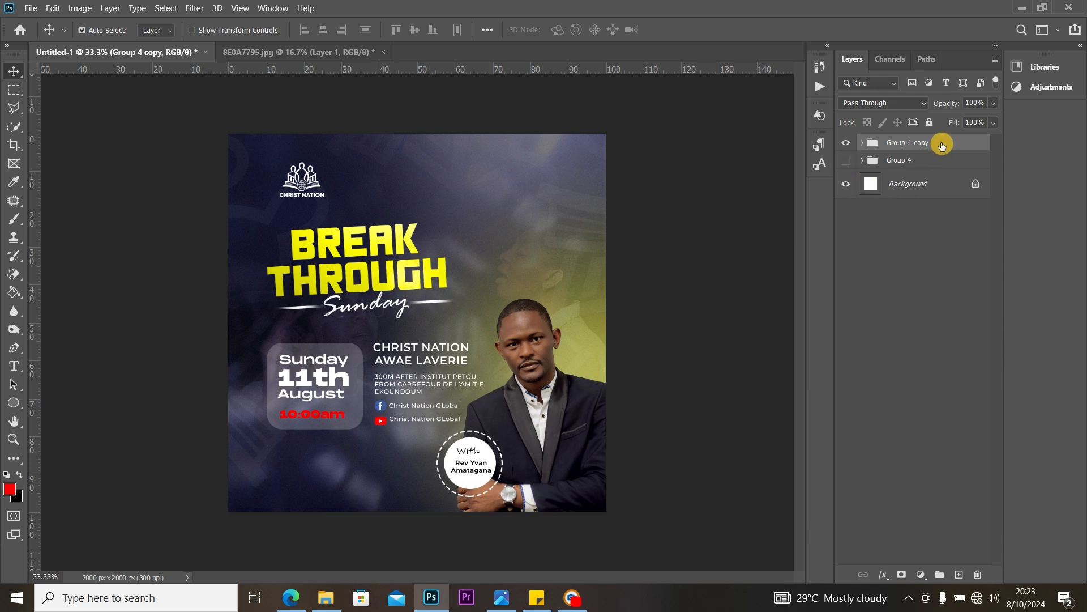
click(888, 204)
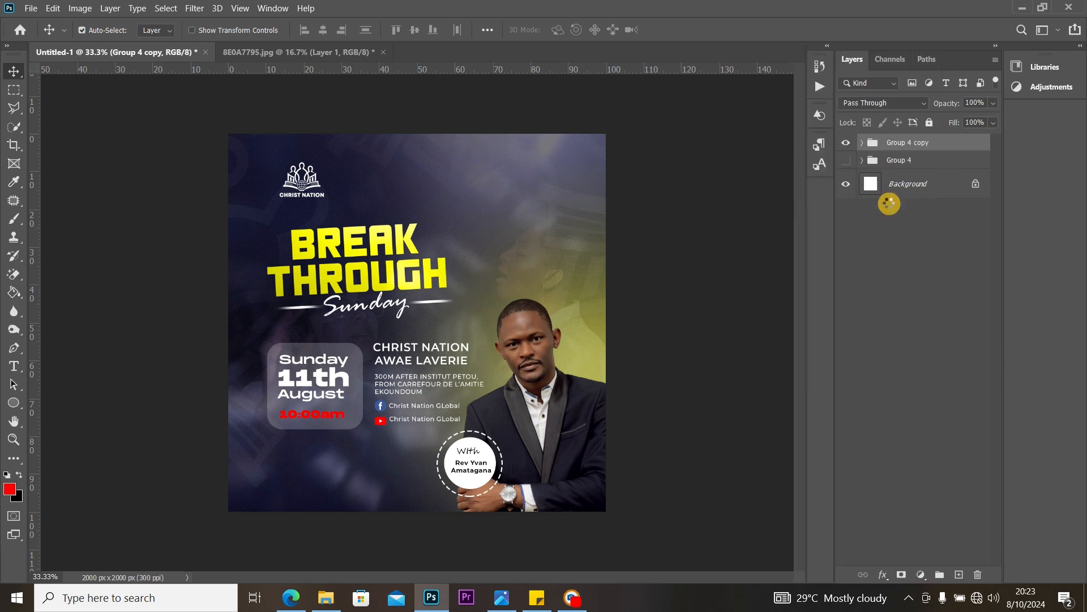
Step: Set the flyer copy's Camera Raw Temperature to +3, Contrast +6, Whites +17, Clarity +4 and Dehaze +7
click(194, 8)
click(254, 84)
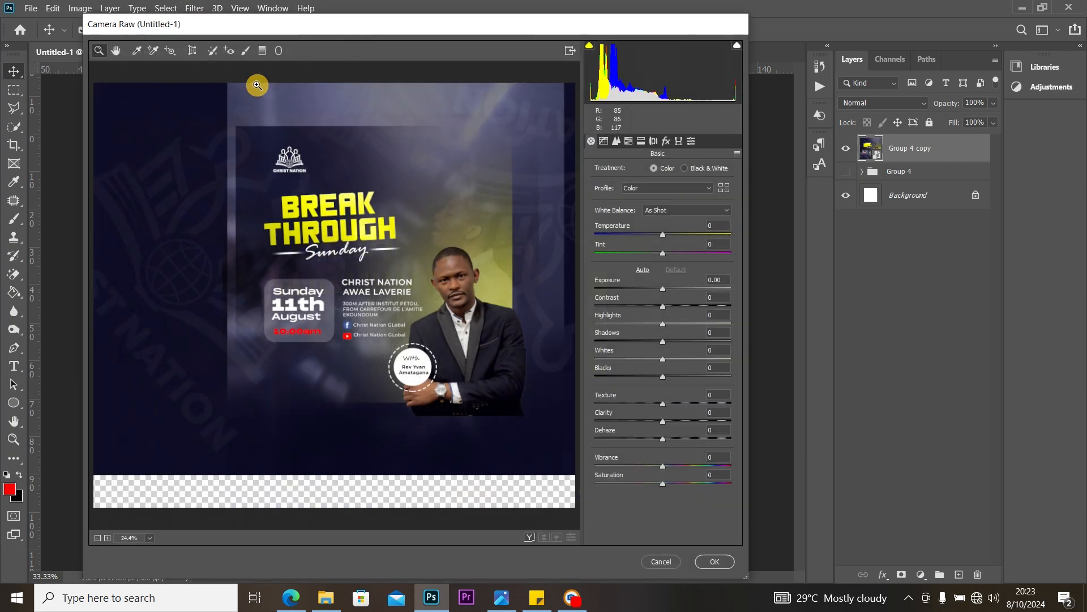
click(369, 283)
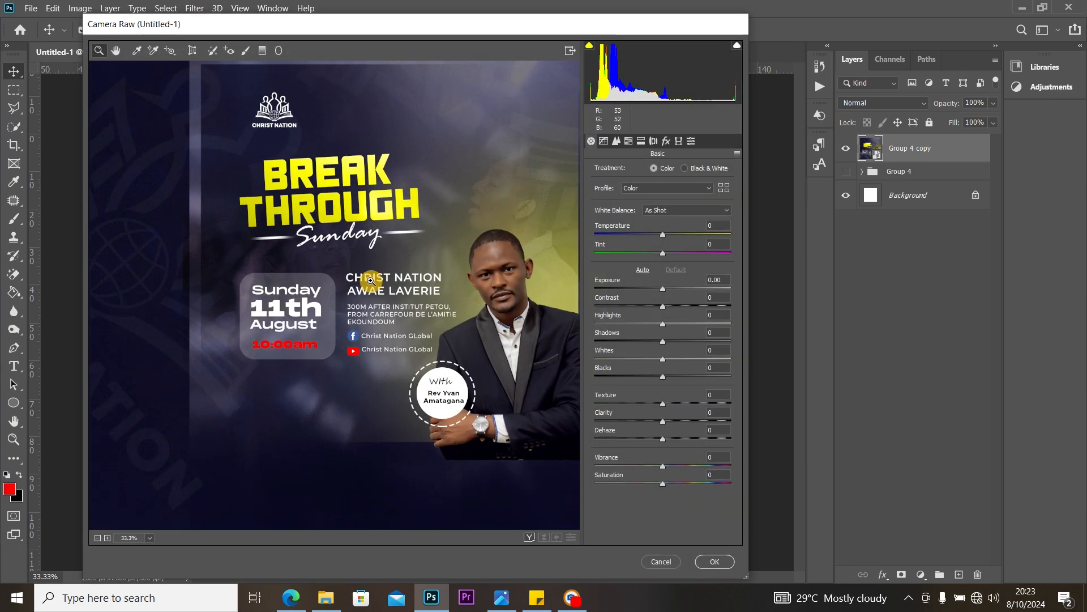
drag(413, 221, 352, 243)
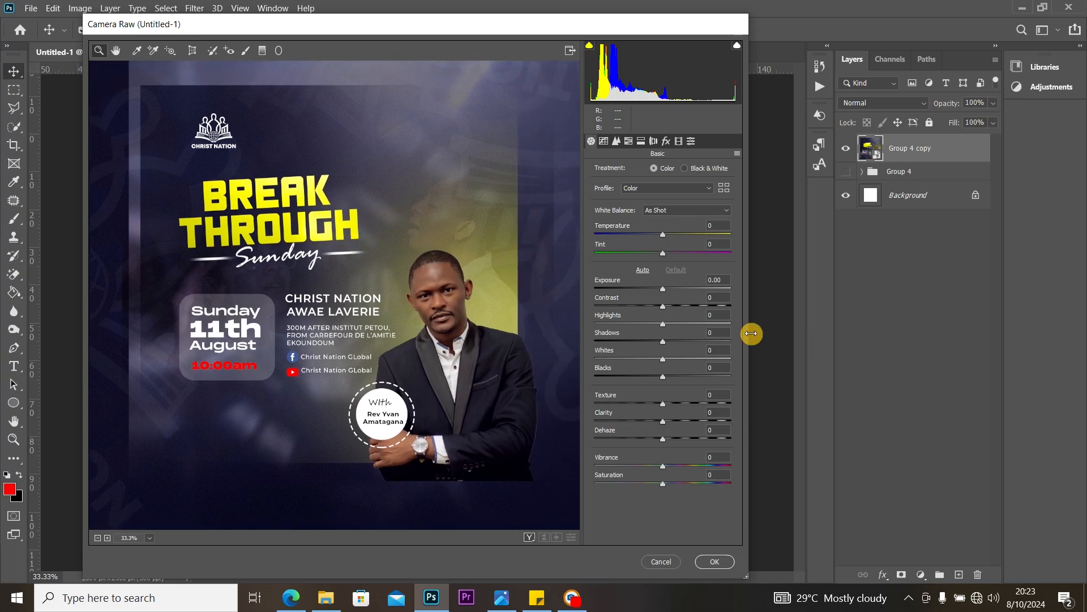
click(668, 240)
drag(665, 237, 666, 238)
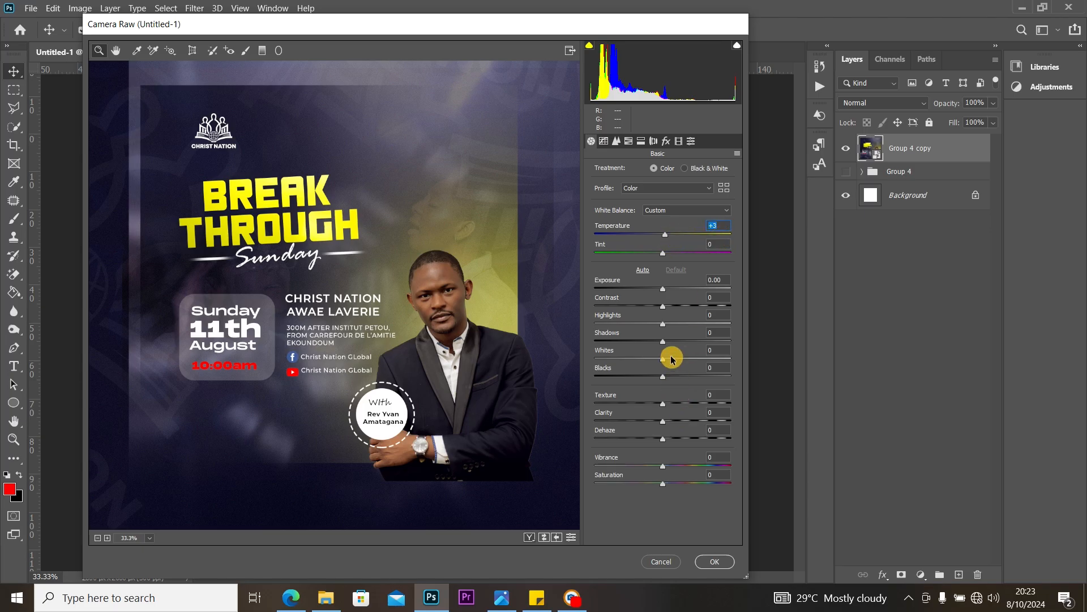
drag(663, 306, 667, 307)
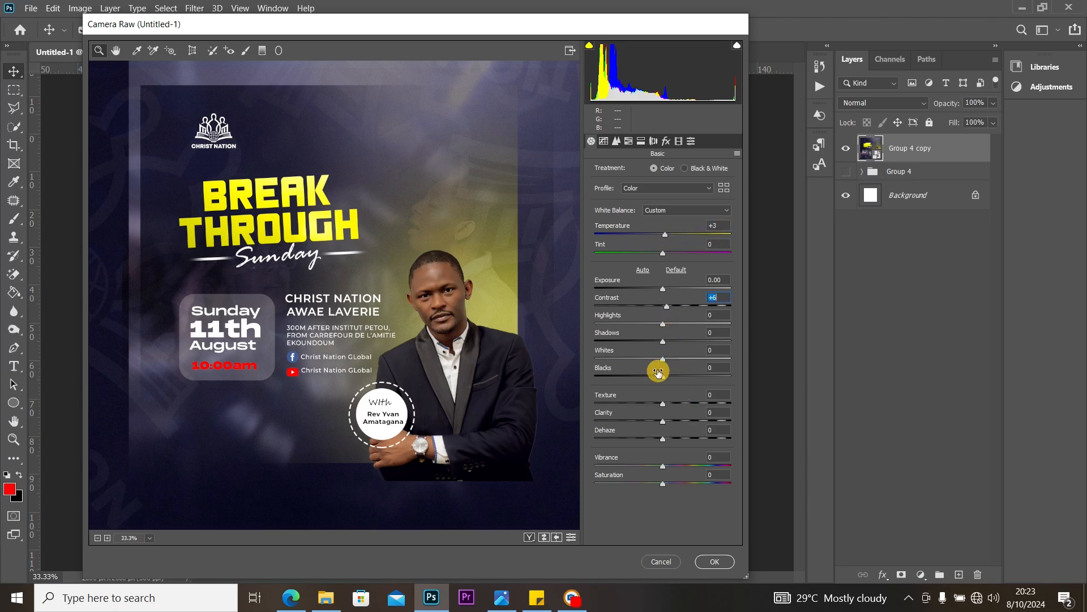
drag(662, 359, 674, 364)
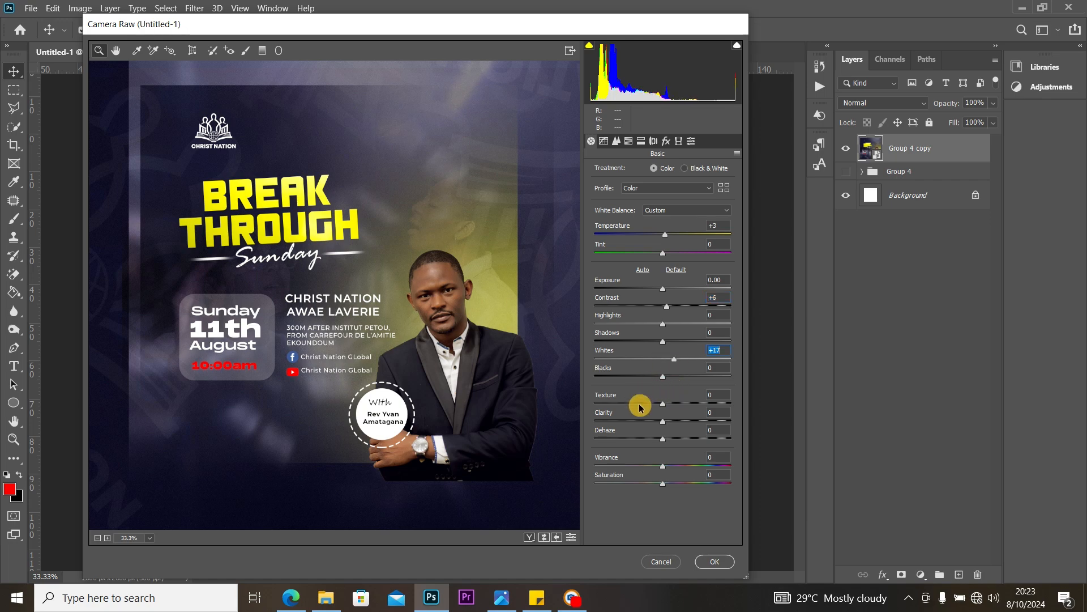
drag(665, 423, 669, 444)
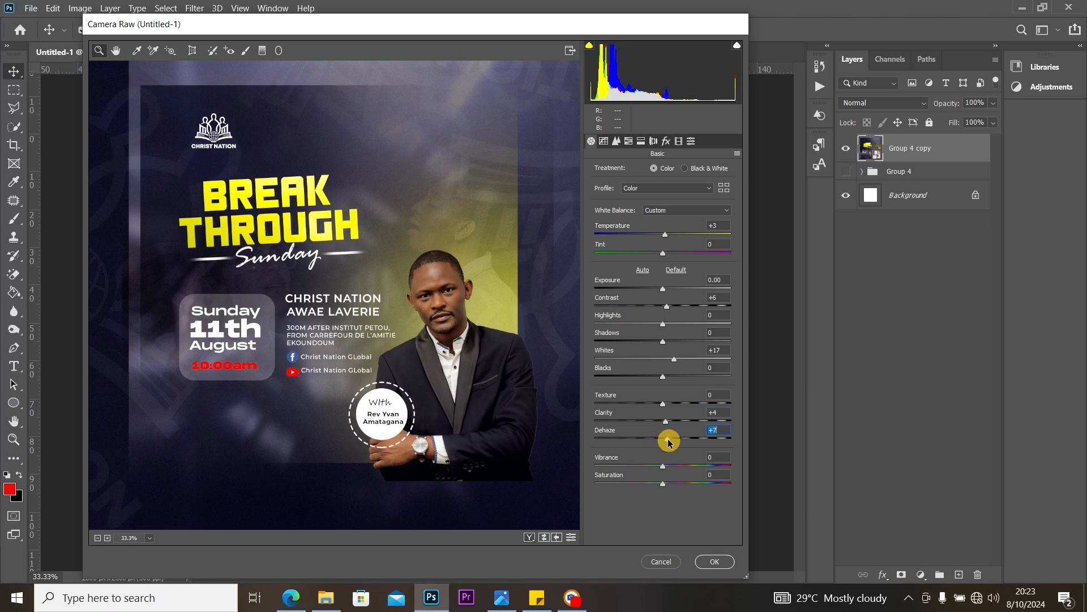
Step: Set the Camera Raw sharpening Amount to 86 and apply the filter to the flyer copy
click(617, 143)
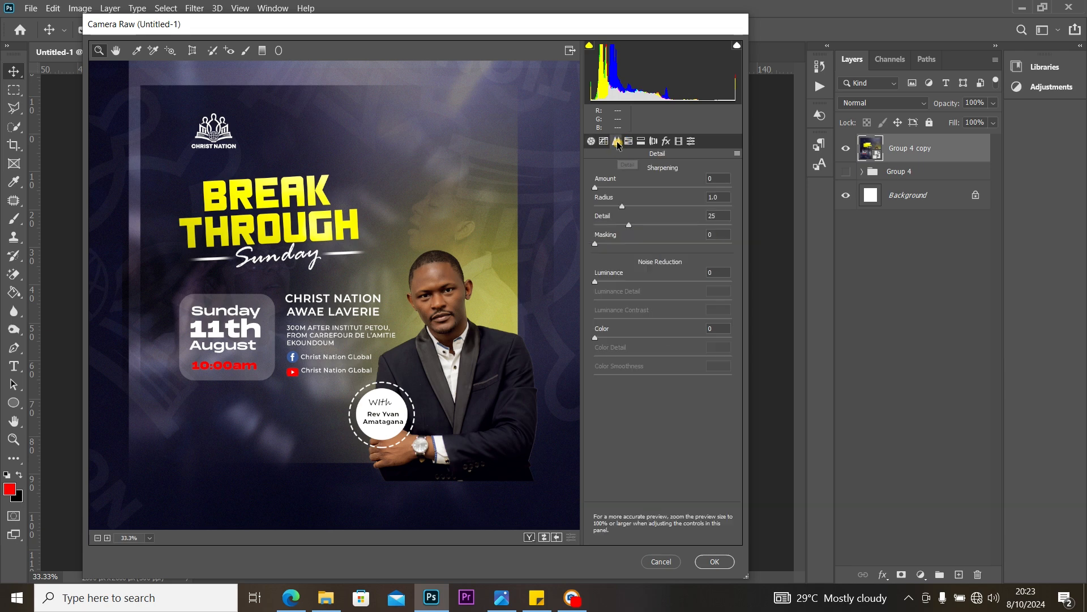
click(603, 185)
drag(657, 190, 673, 191)
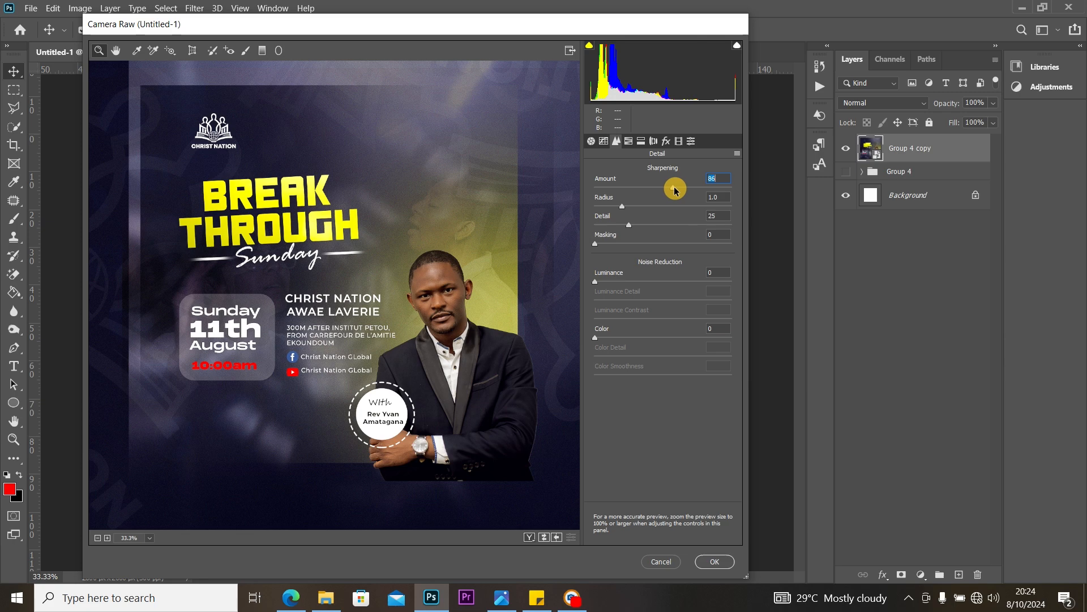
click(718, 566)
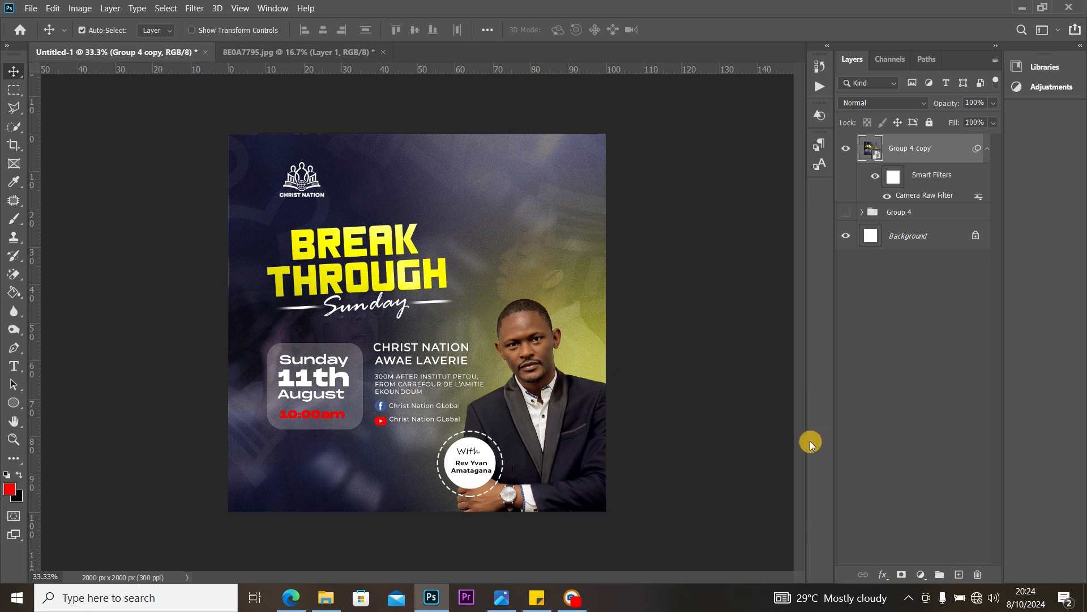
key(ctrl+plus)
key(ctrl+0)
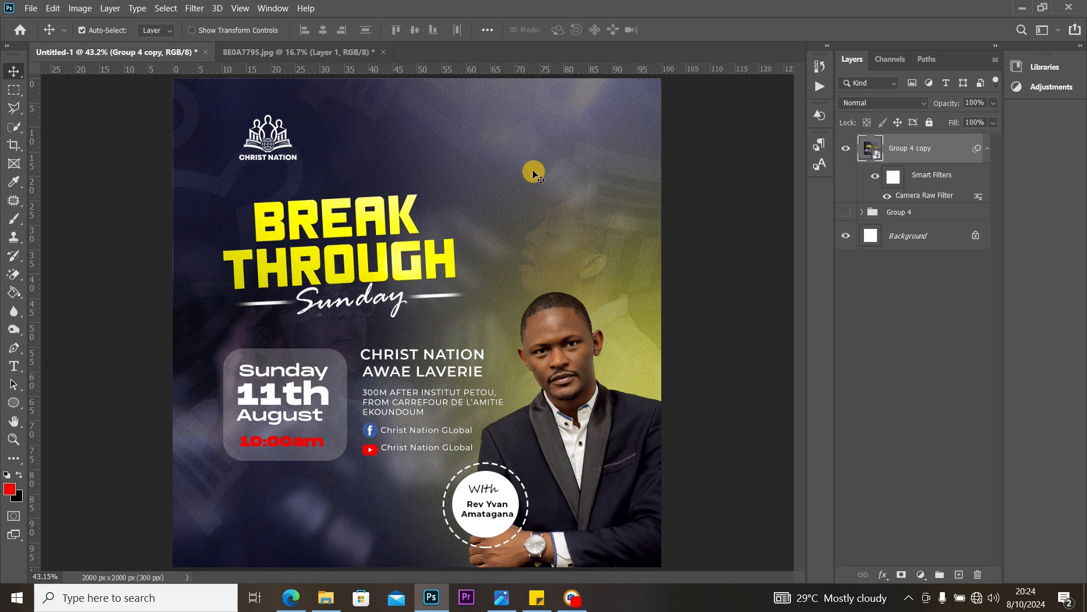
click(572, 597)
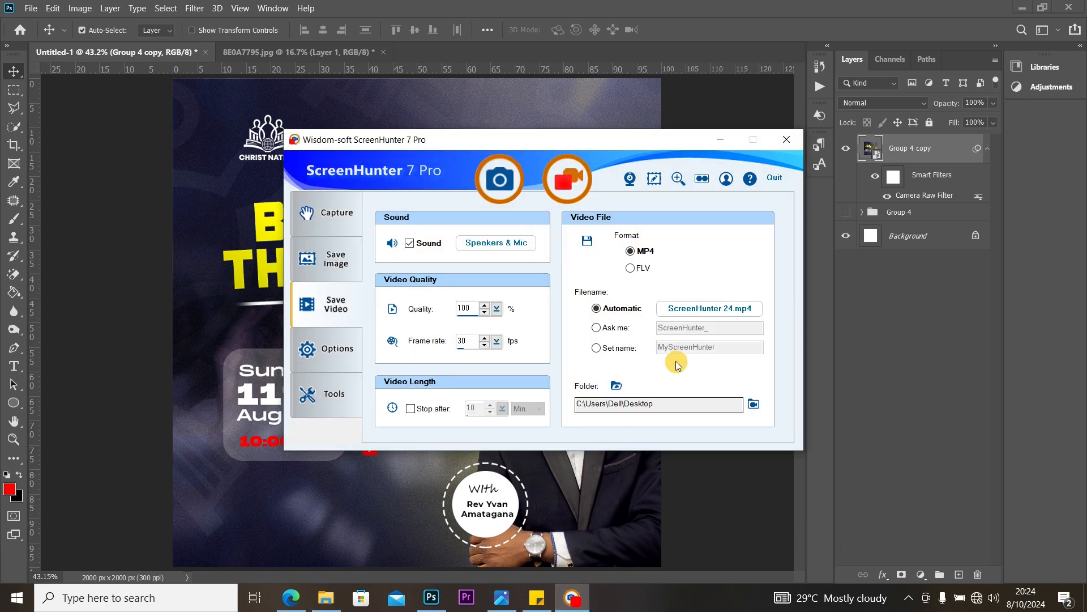